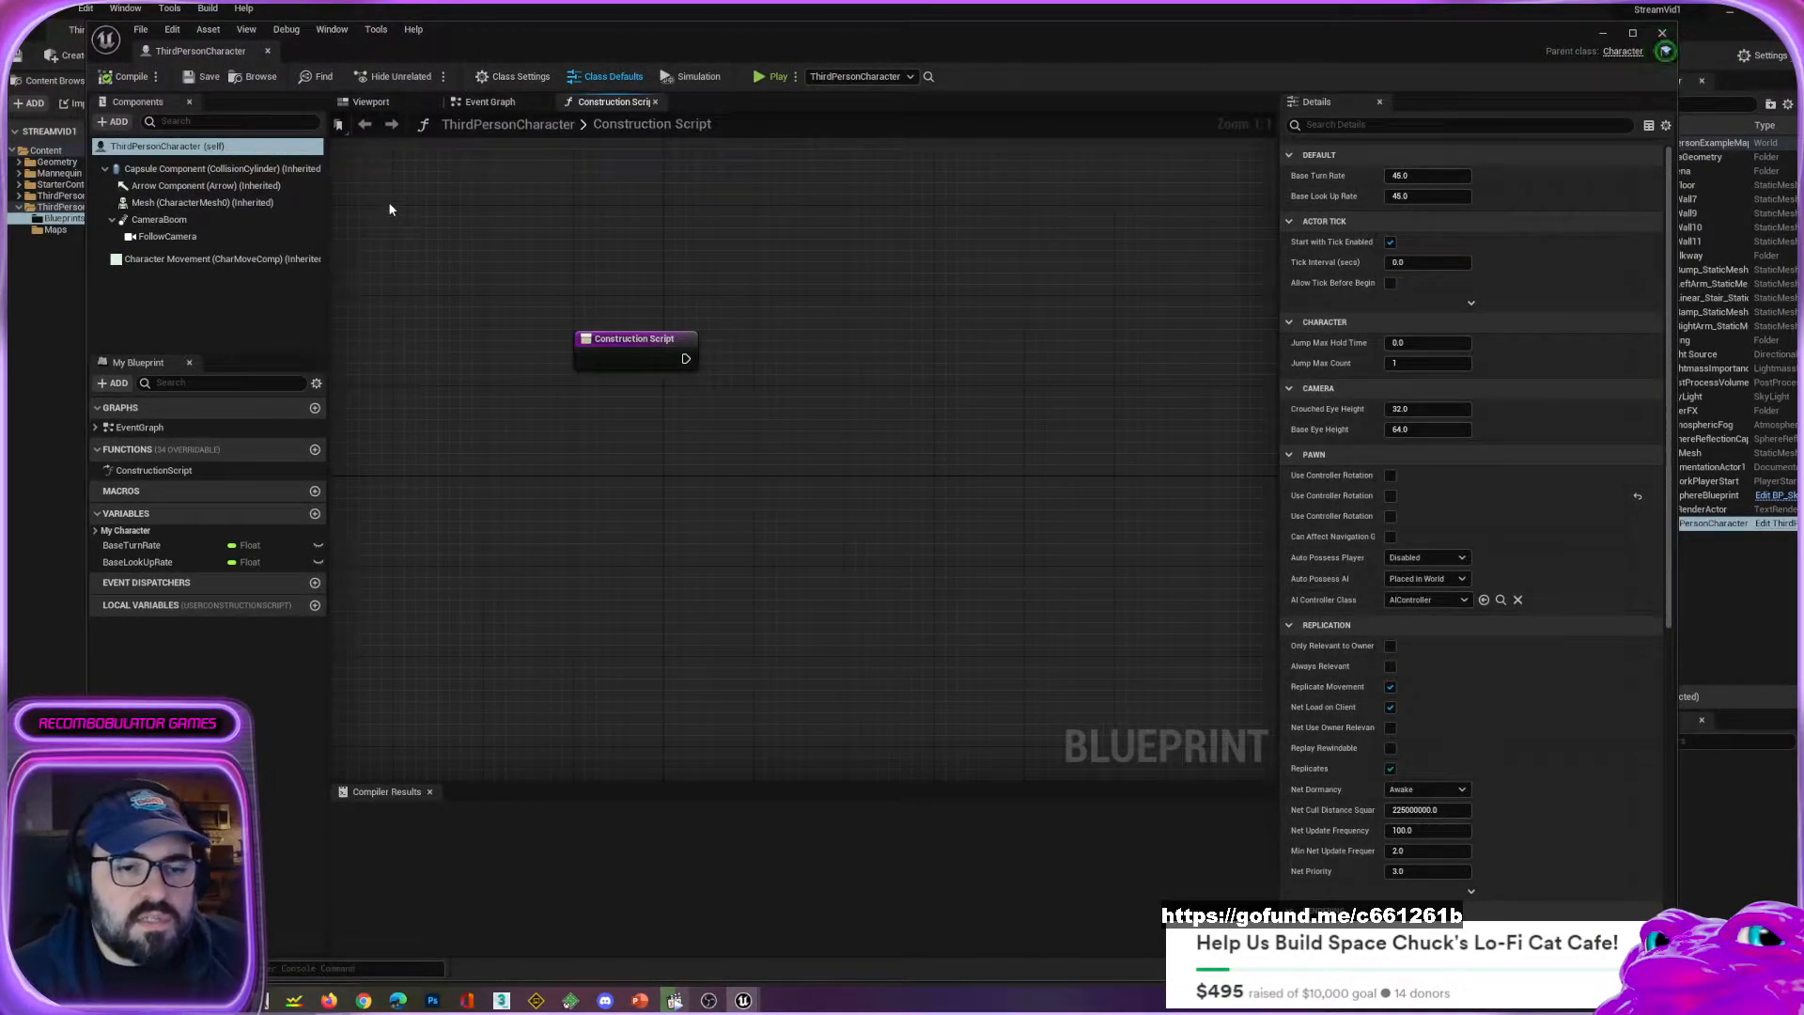
# In the ThirdPersonCharacter blueprint's viewport, raise the FollowCamera to a Z location of about 81, keeping the level visible beside the blueprint window.
pyautogui.click(382, 103)
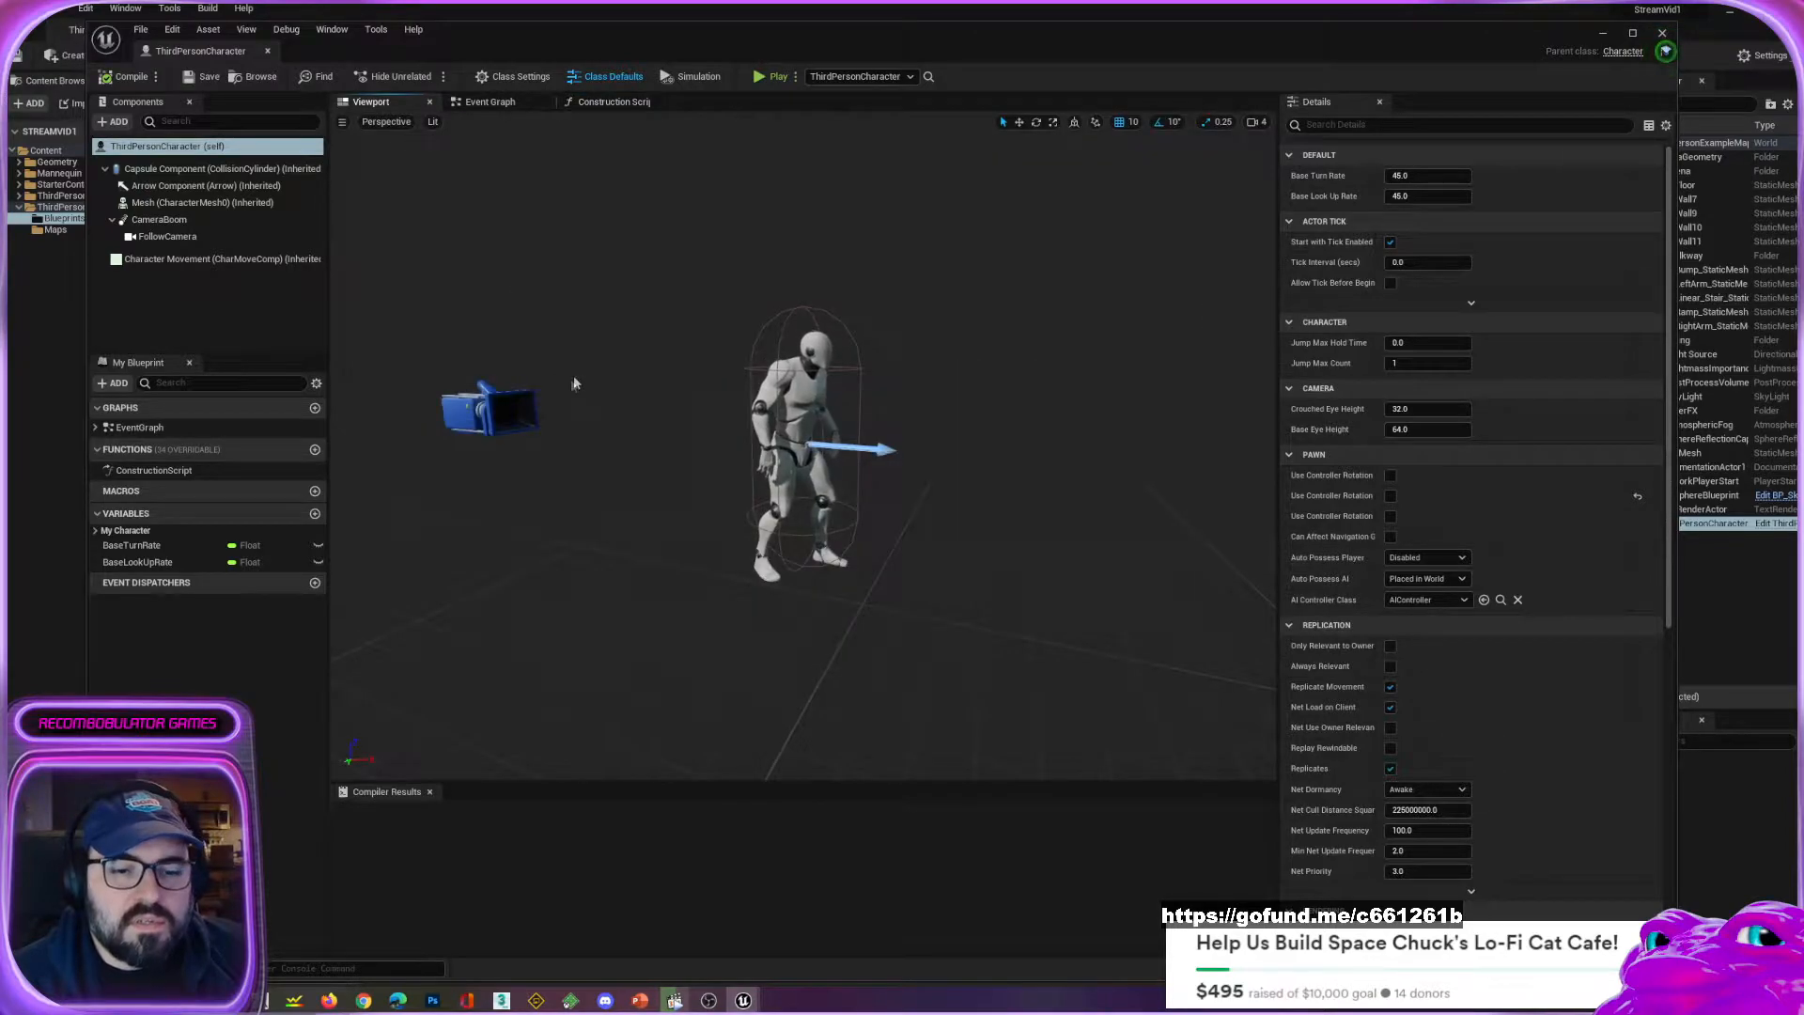
pyautogui.moveTo(574, 375); pyautogui.dragTo(658, 466, button='right')
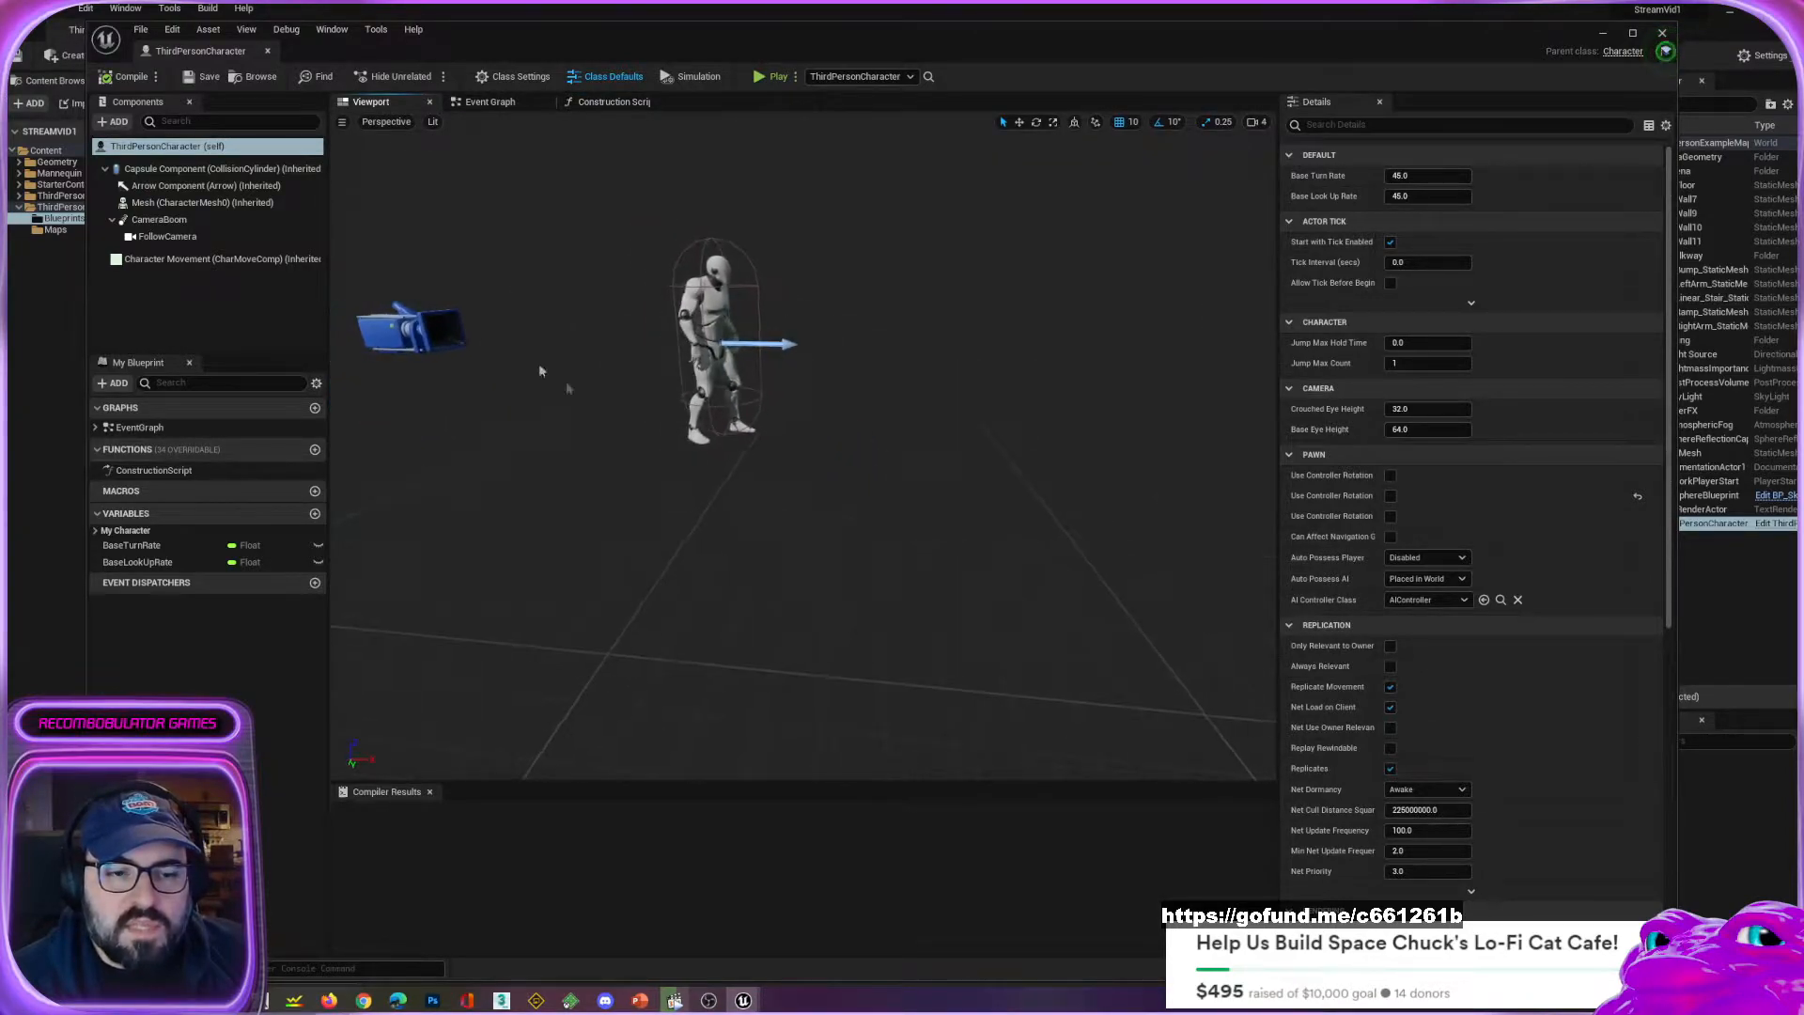
pyautogui.click(410, 326)
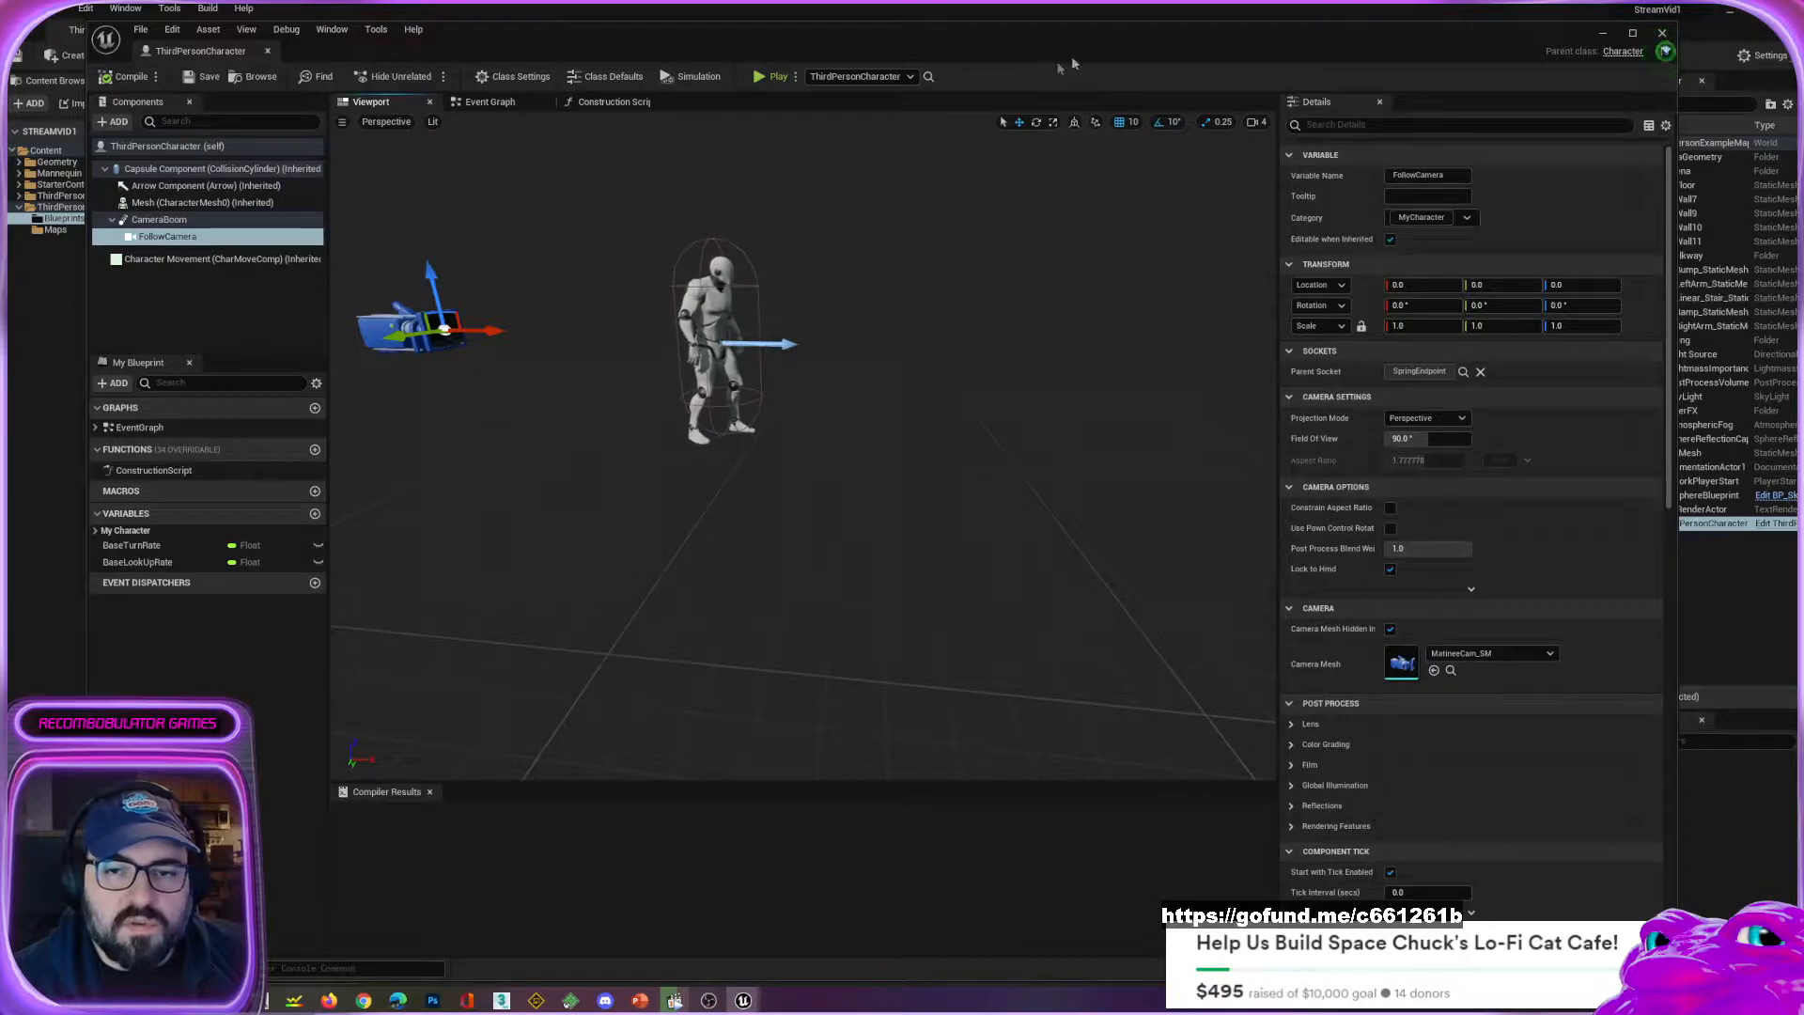
pyautogui.moveTo(1675, 17); pyautogui.dragTo(1170, 428)
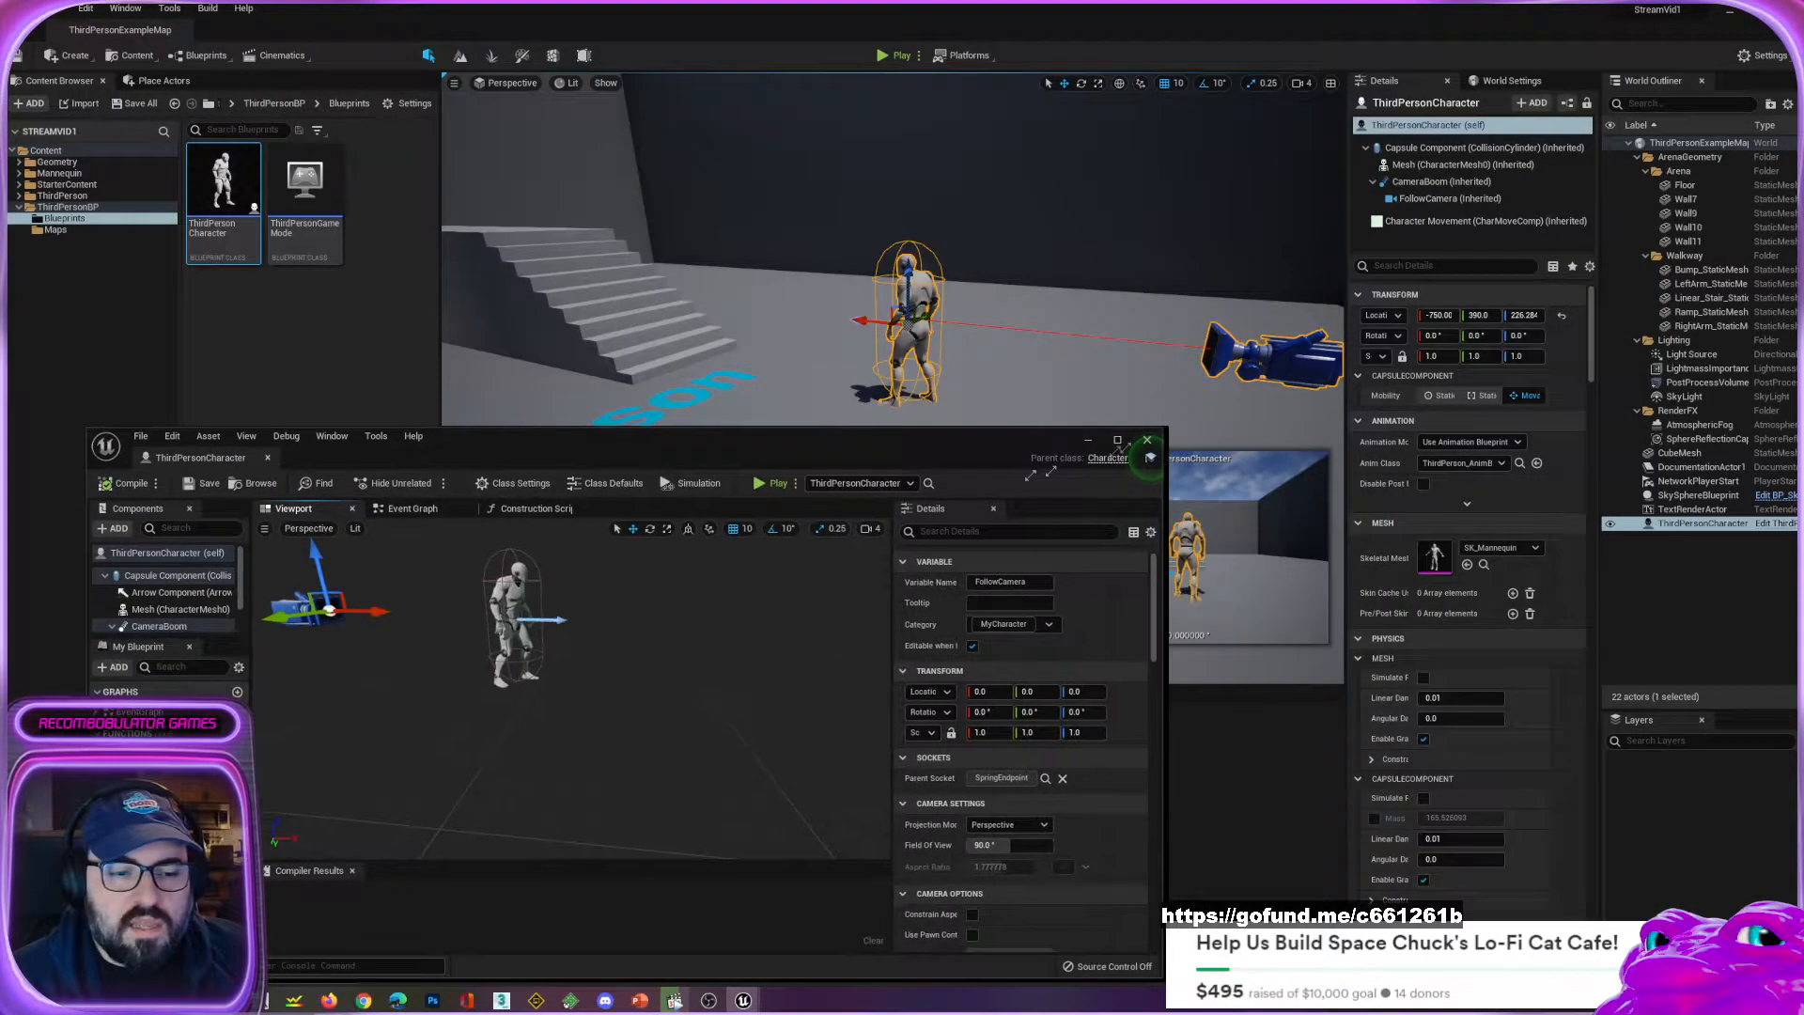
pyautogui.moveTo(317, 562); pyautogui.dragTo(317, 542)
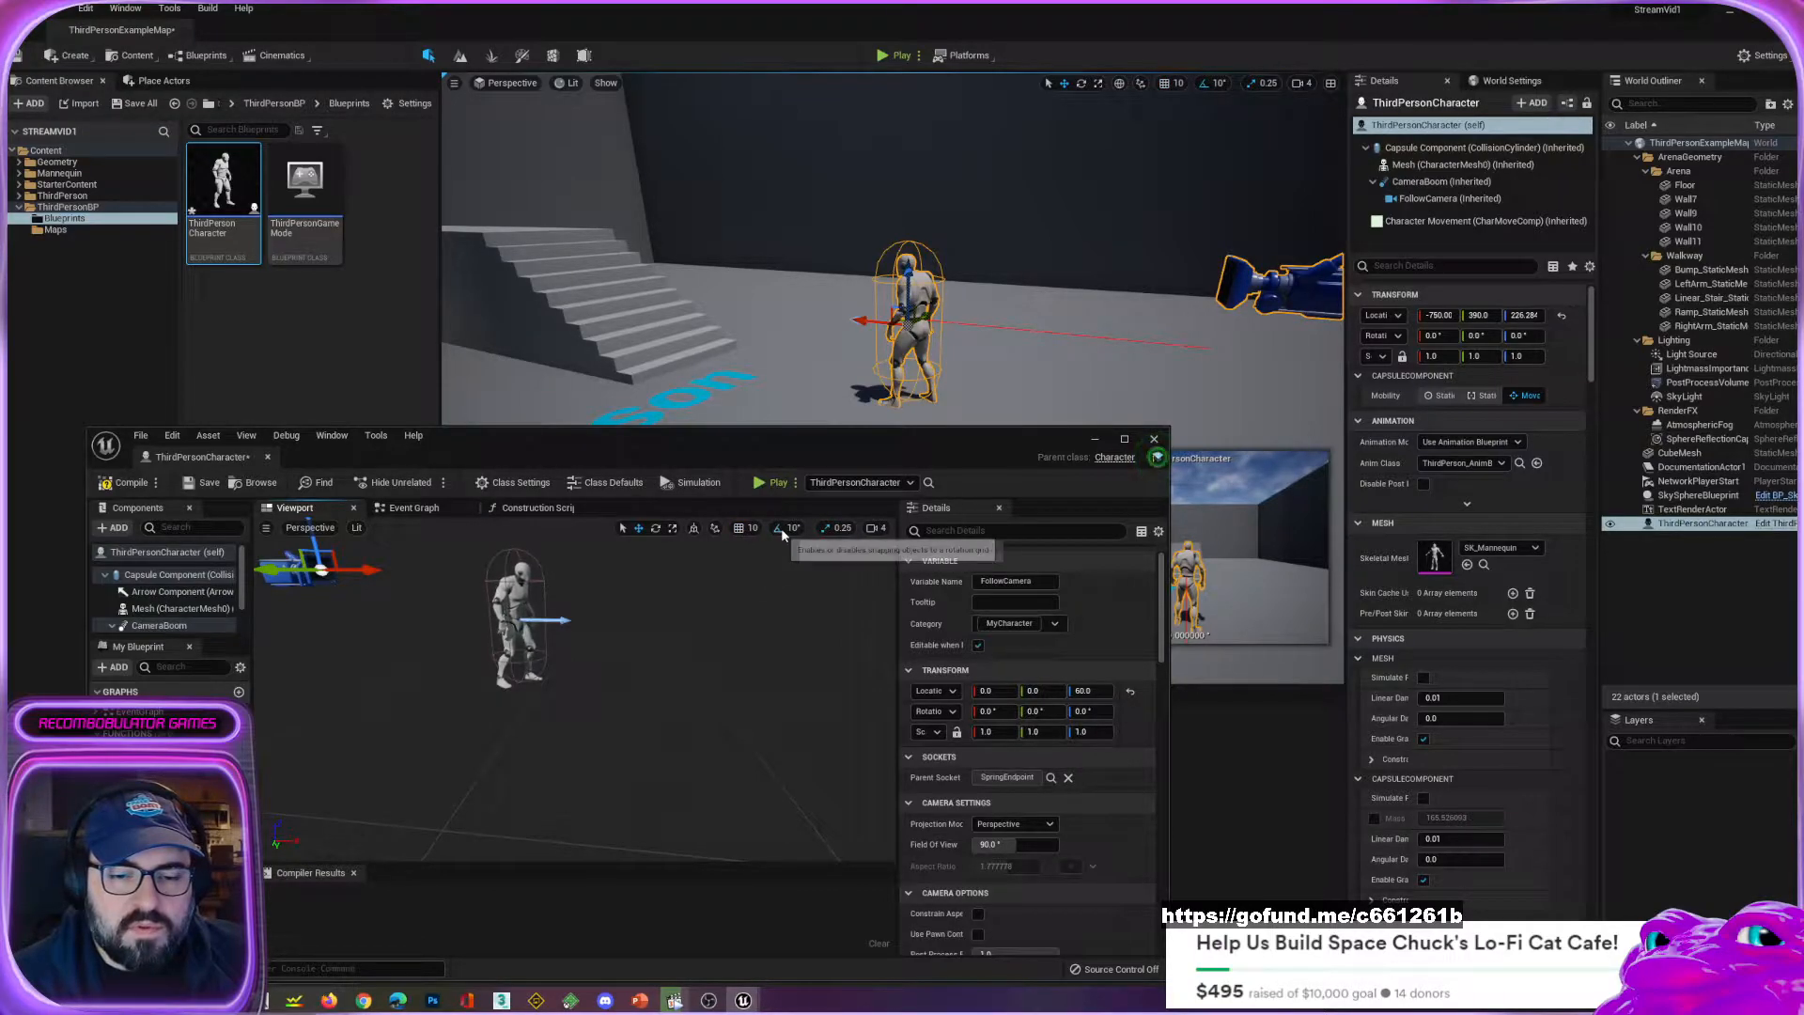
pyautogui.moveTo(317, 541); pyautogui.dragTo(317, 523)
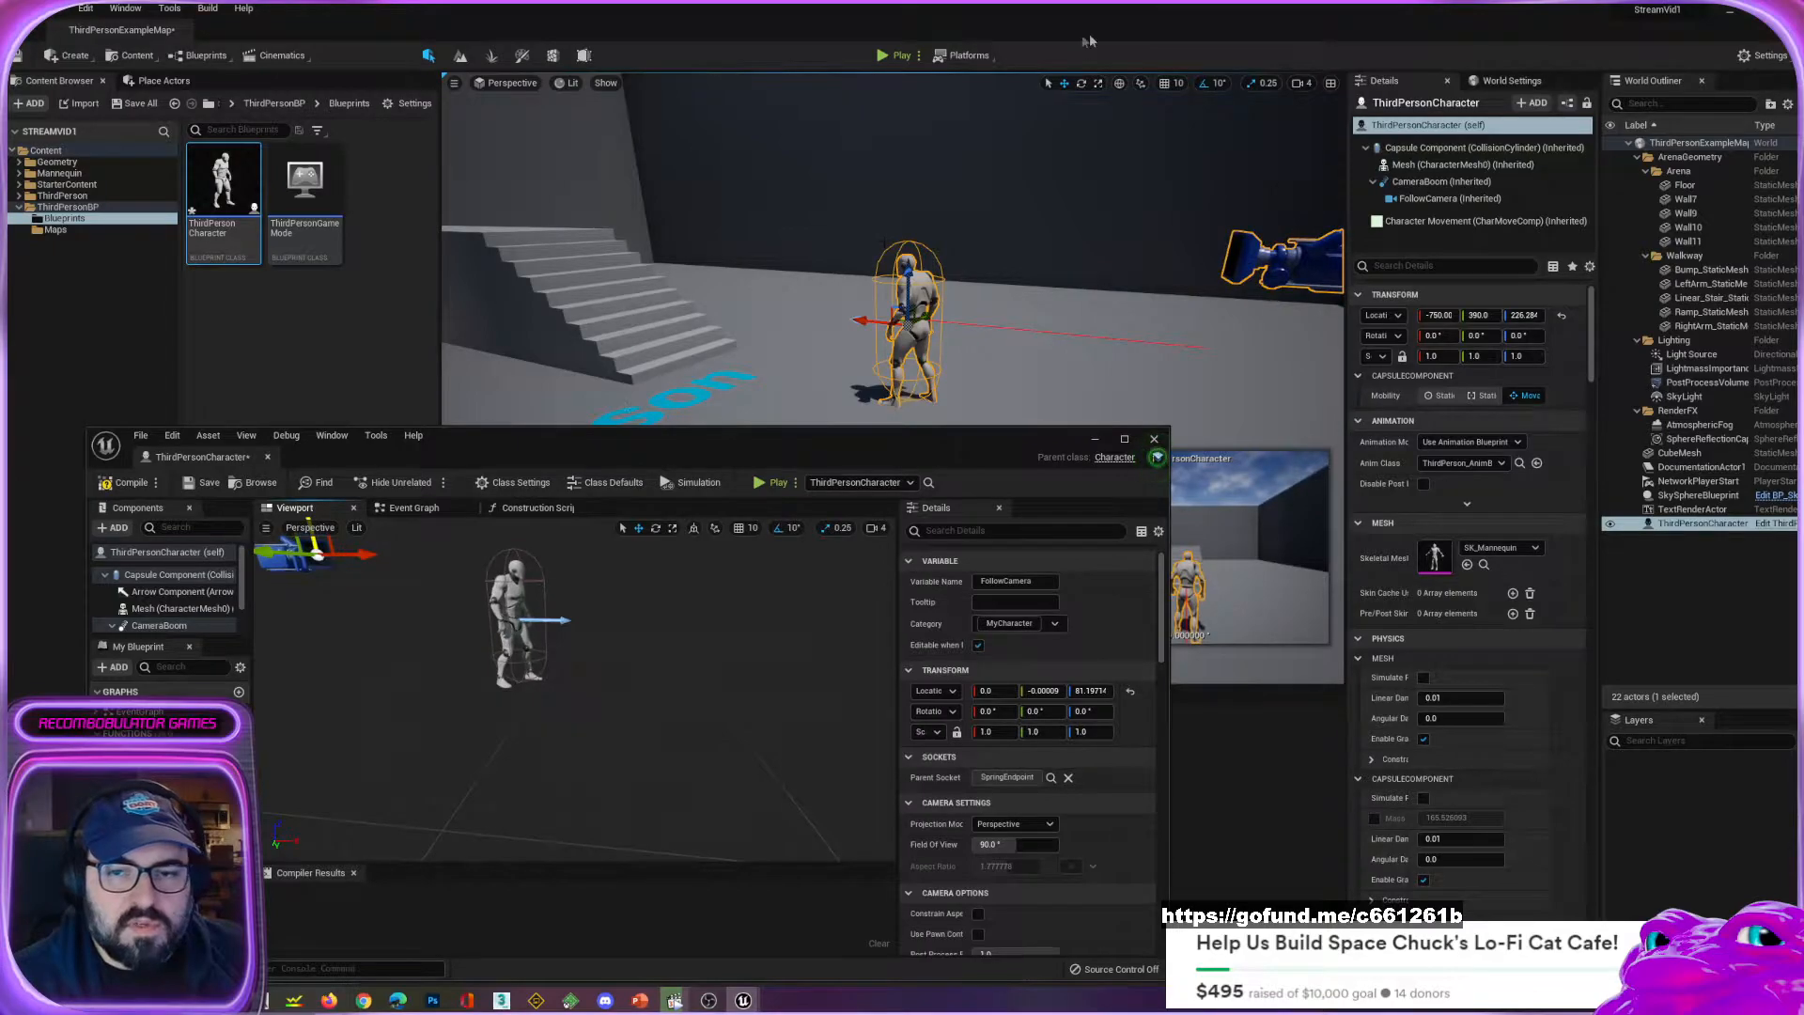
# Playtest the raised camera in the level viewport, stop, and move the blueprint window off the level editor.
pyautogui.click(895, 58)
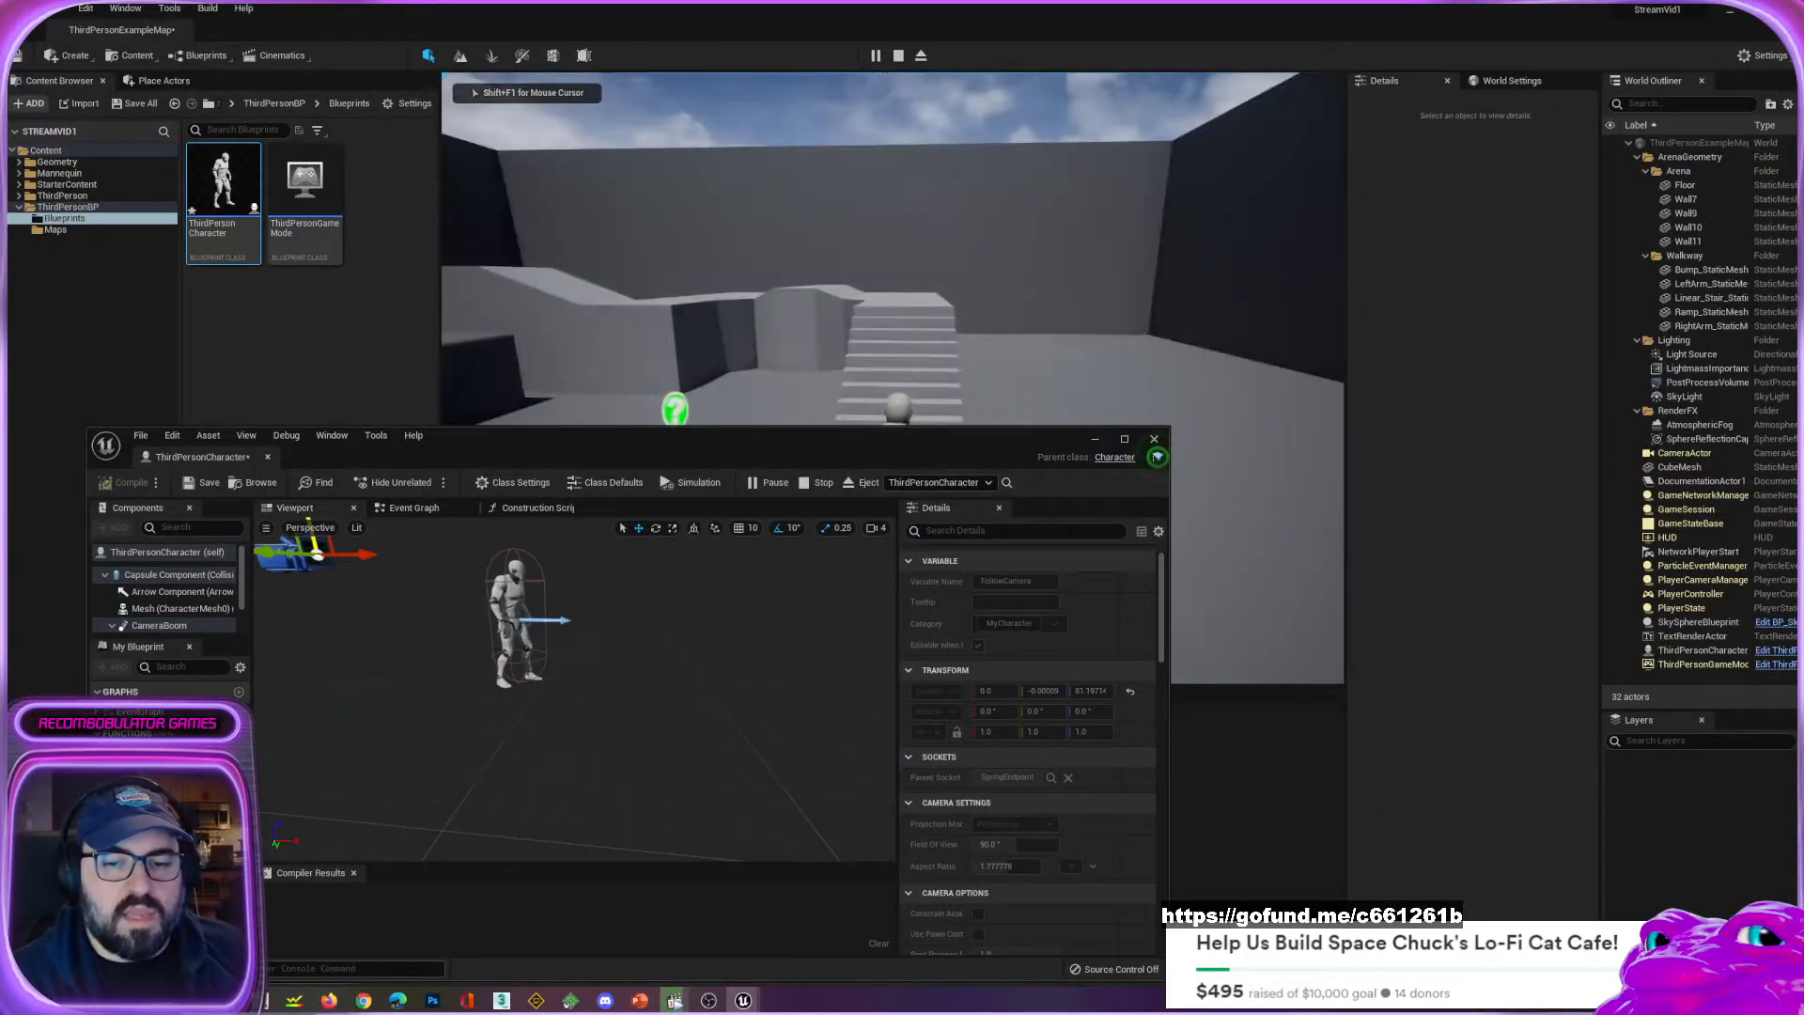
pyautogui.press('Escape')
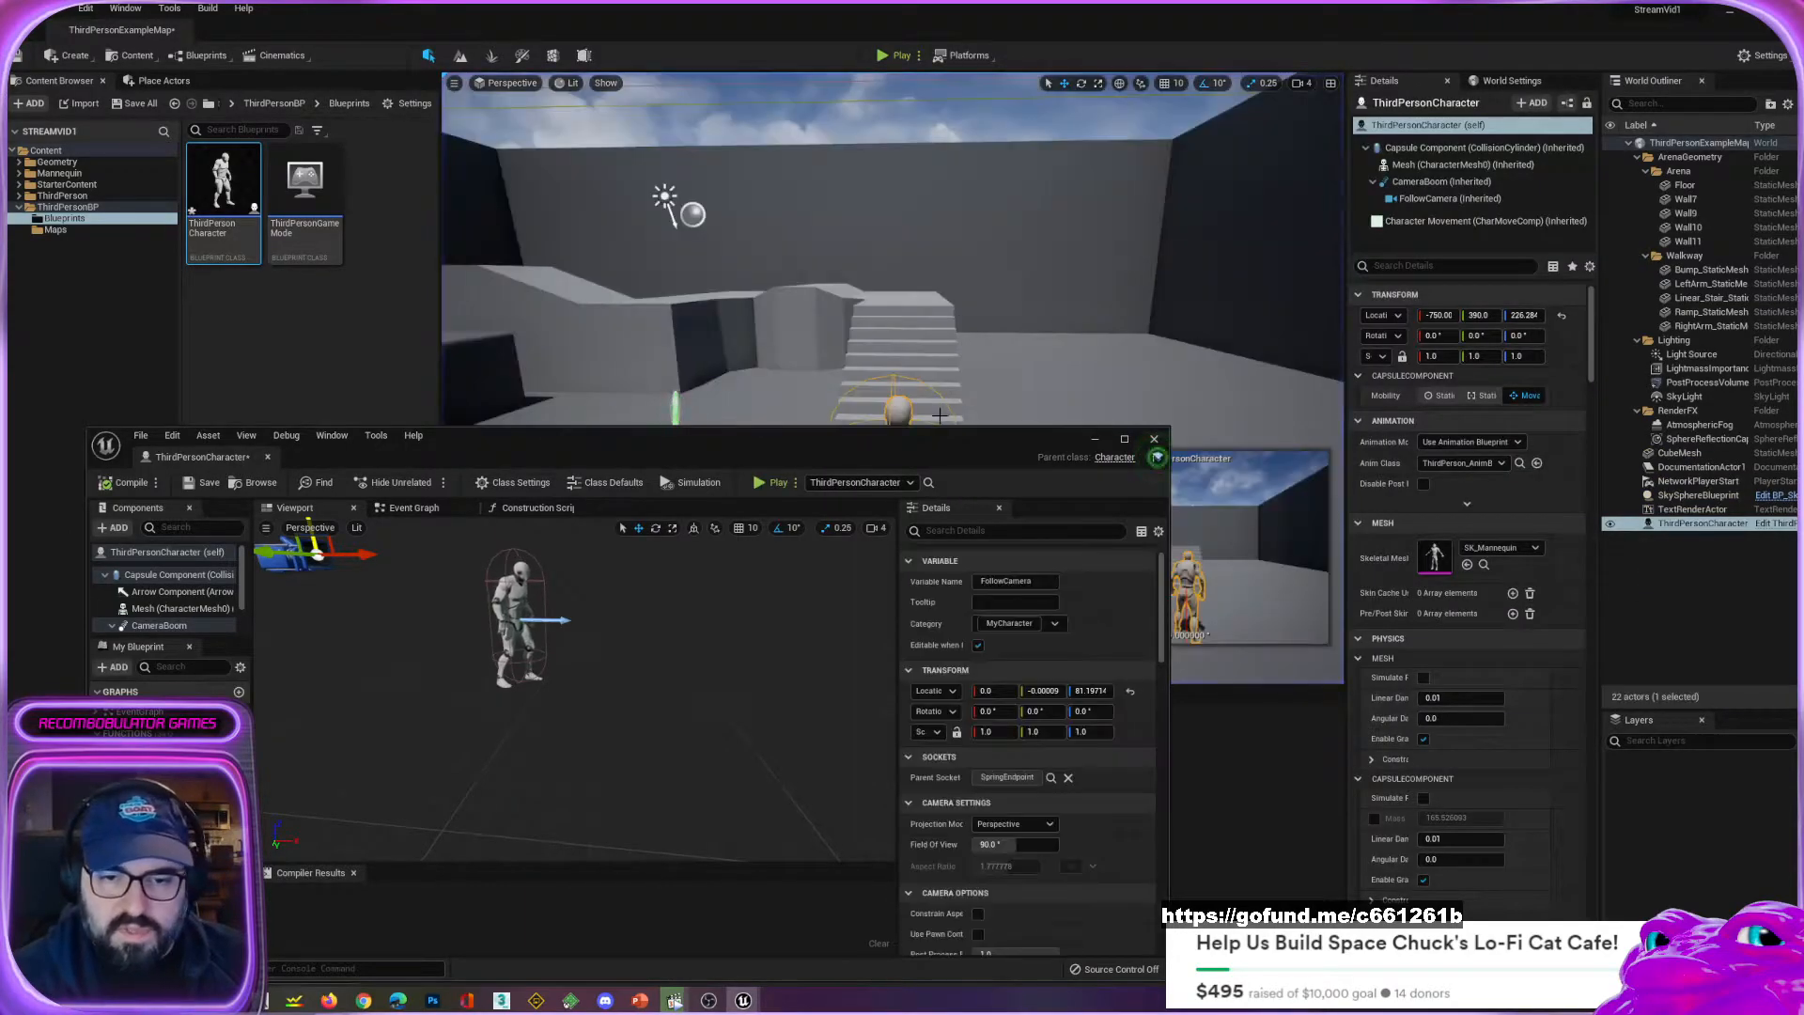
pyautogui.moveTo(951, 445); pyautogui.dragTo(0, 305)
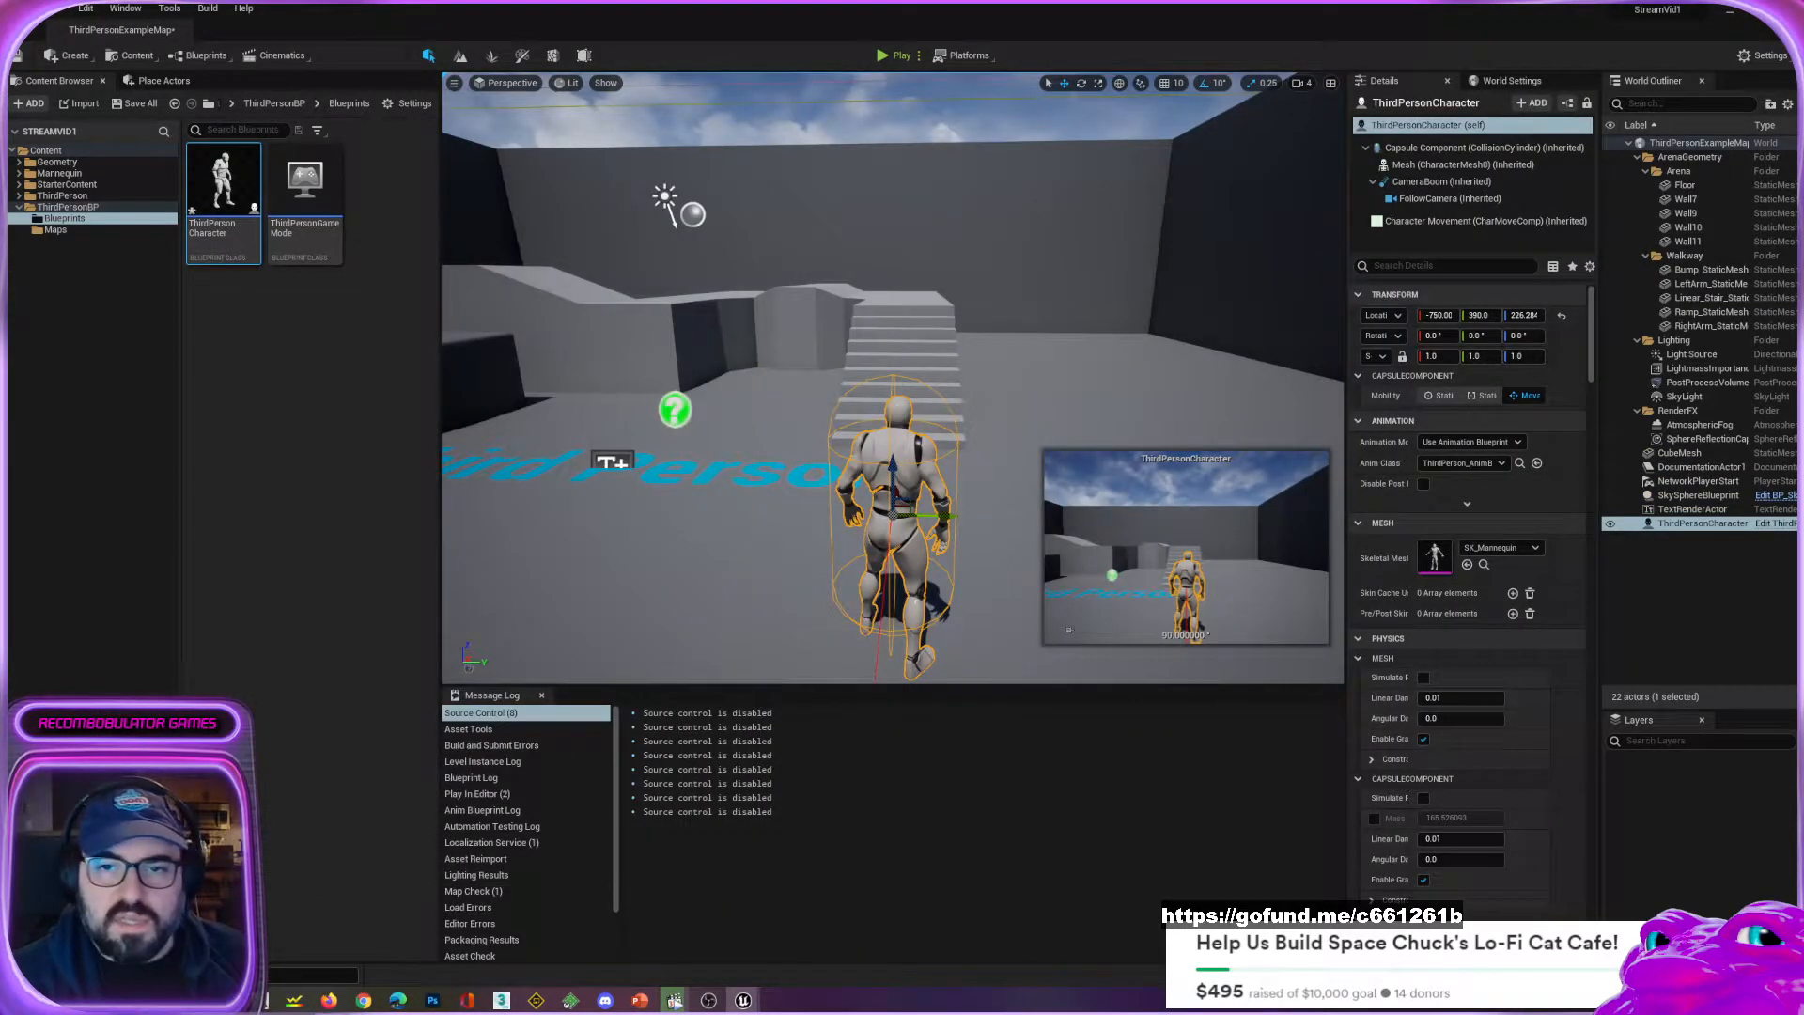
# Playtest the level in a new editor window, running the character towards the stairs to check the camera, and end the session.
pyautogui.click(918, 57)
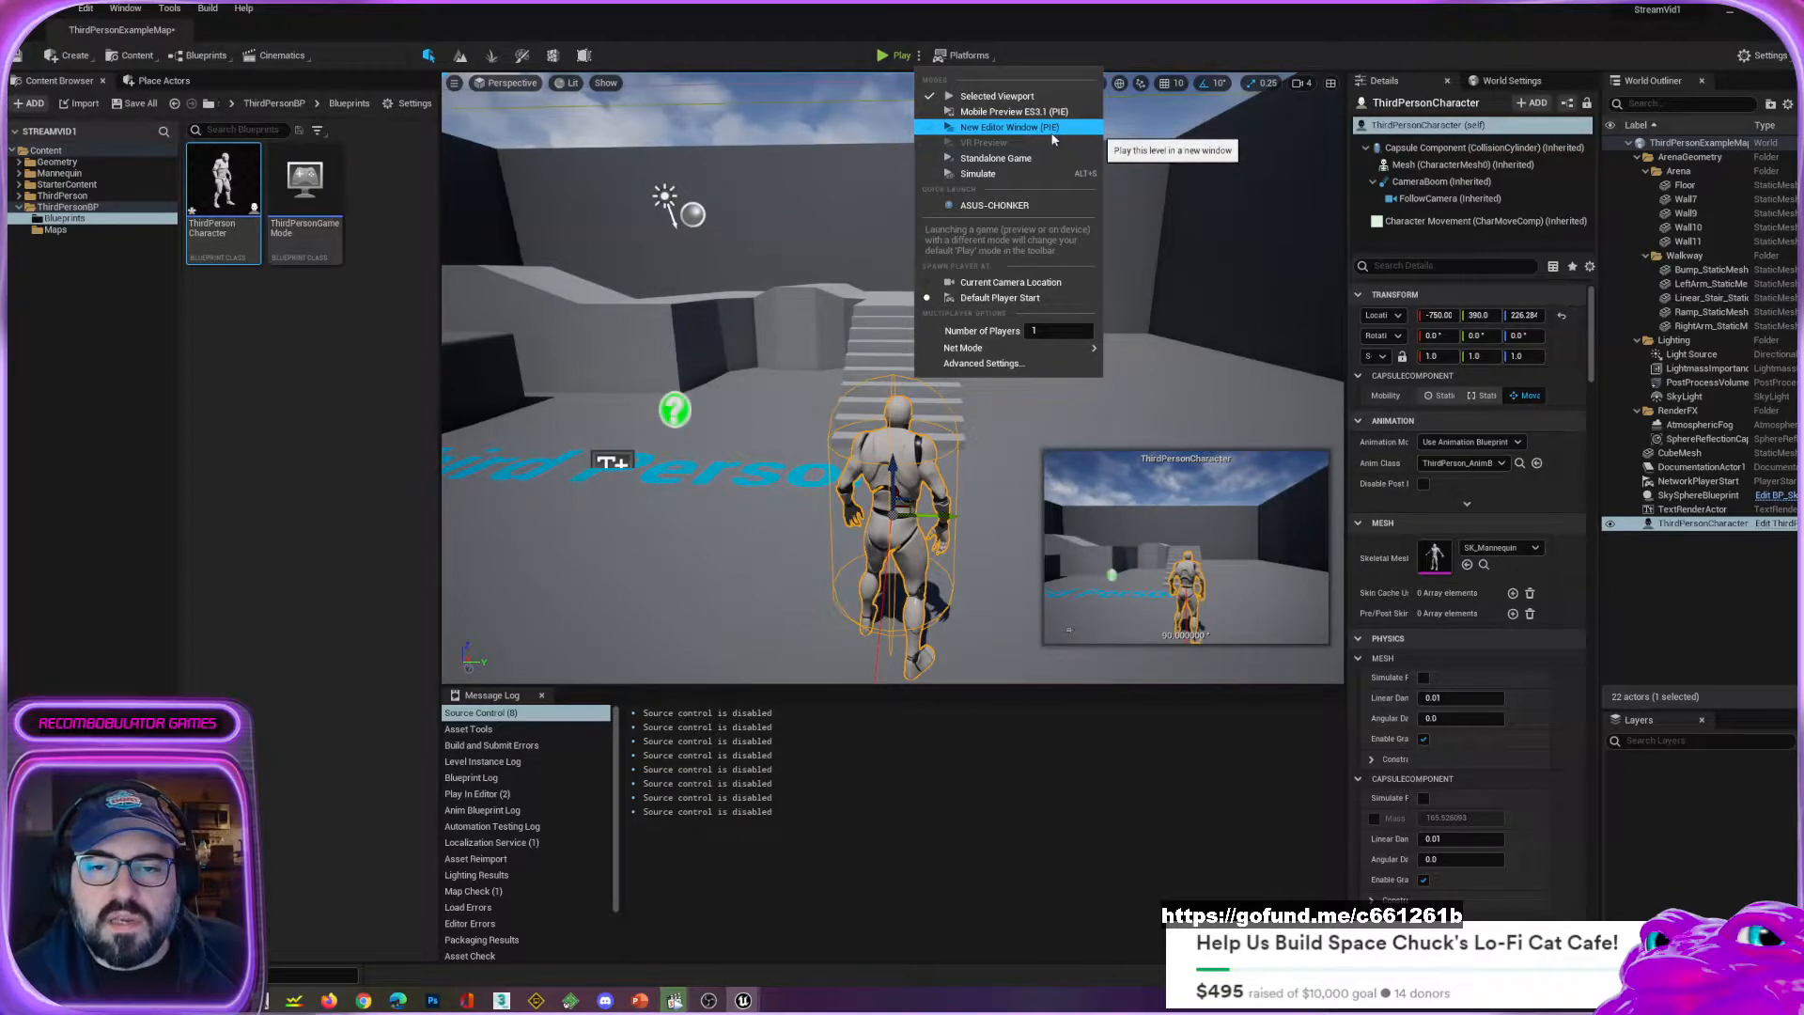
pyautogui.click(1030, 130)
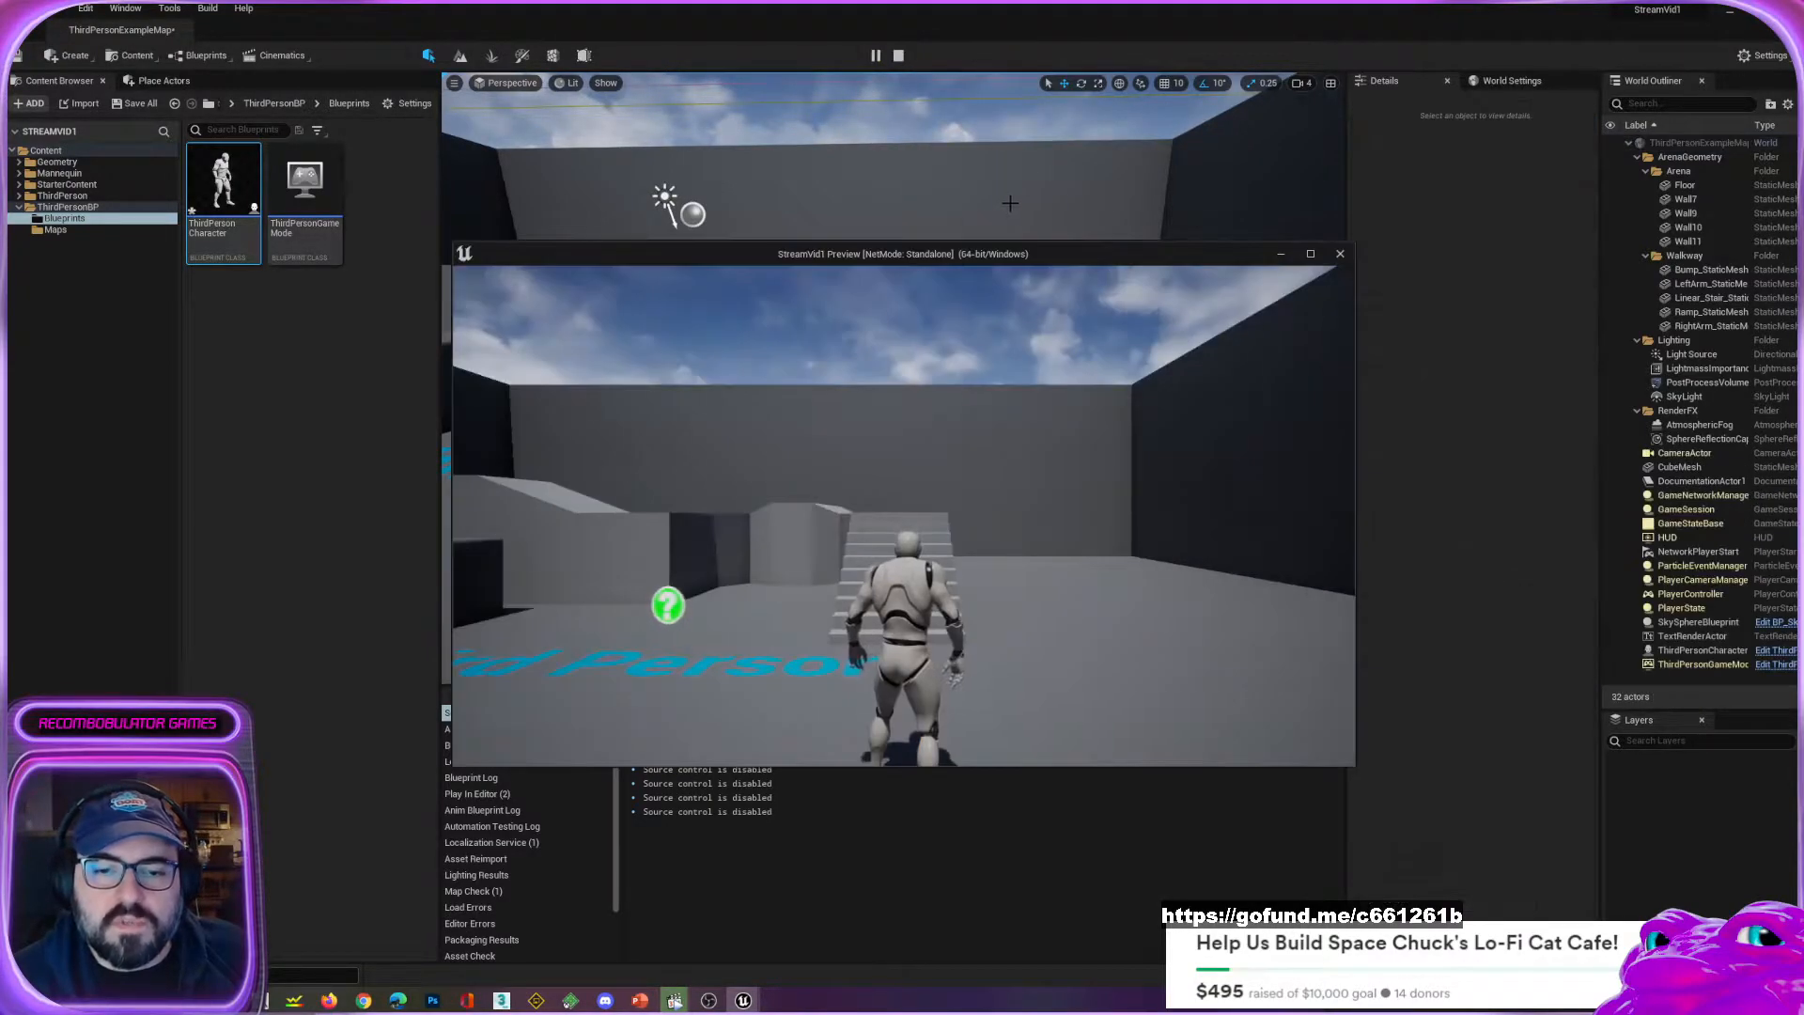
pyautogui.moveTo(943, 257); pyautogui.dragTo(1152, 67)
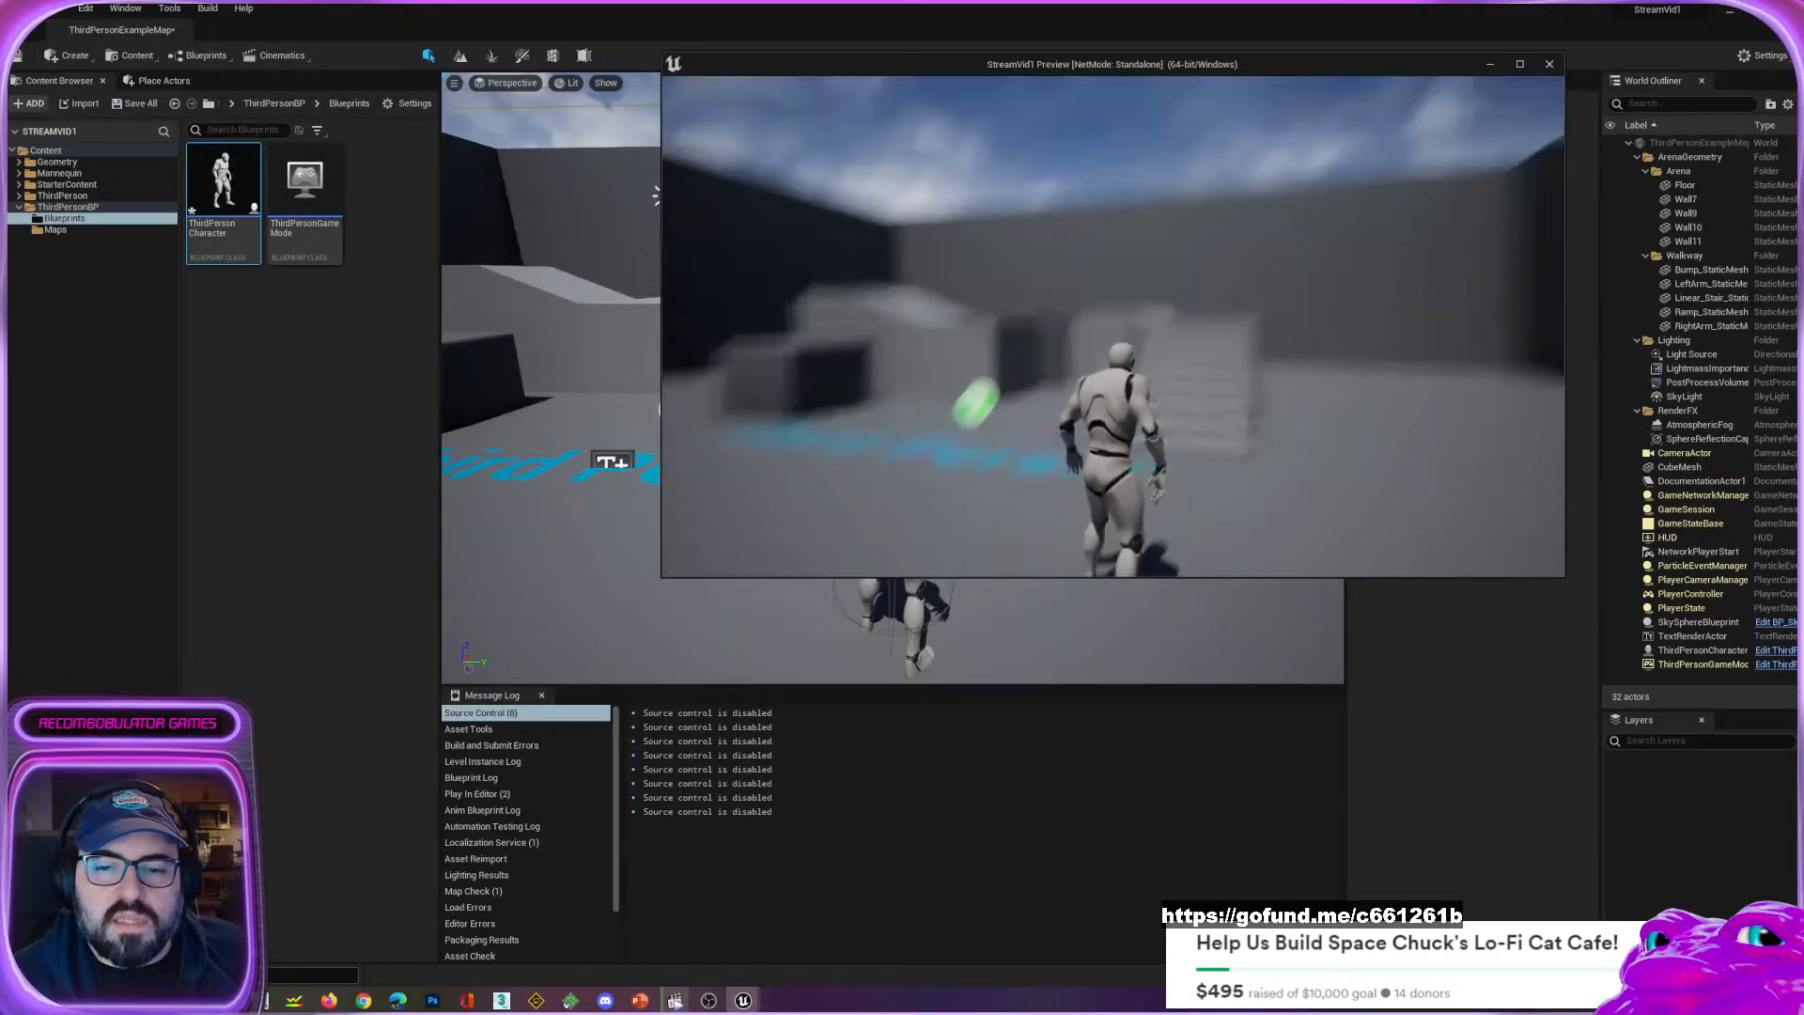
pyautogui.press('w')
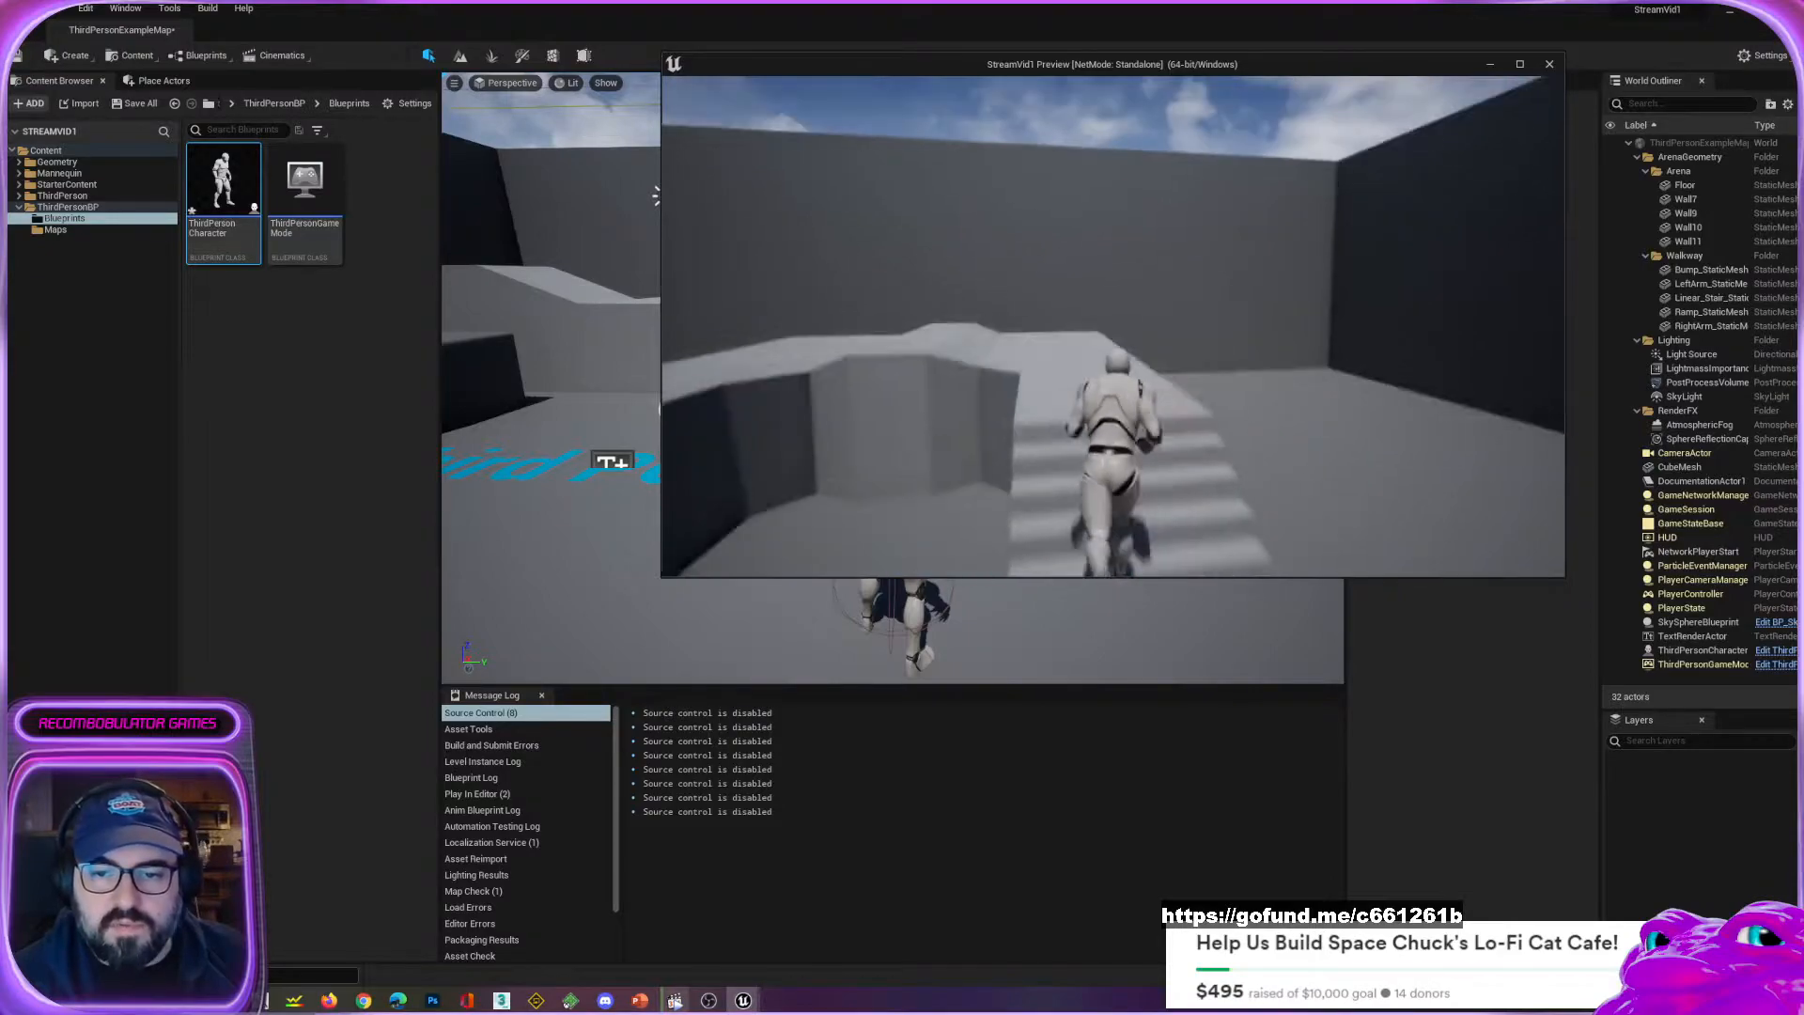
pyautogui.press('Escape')
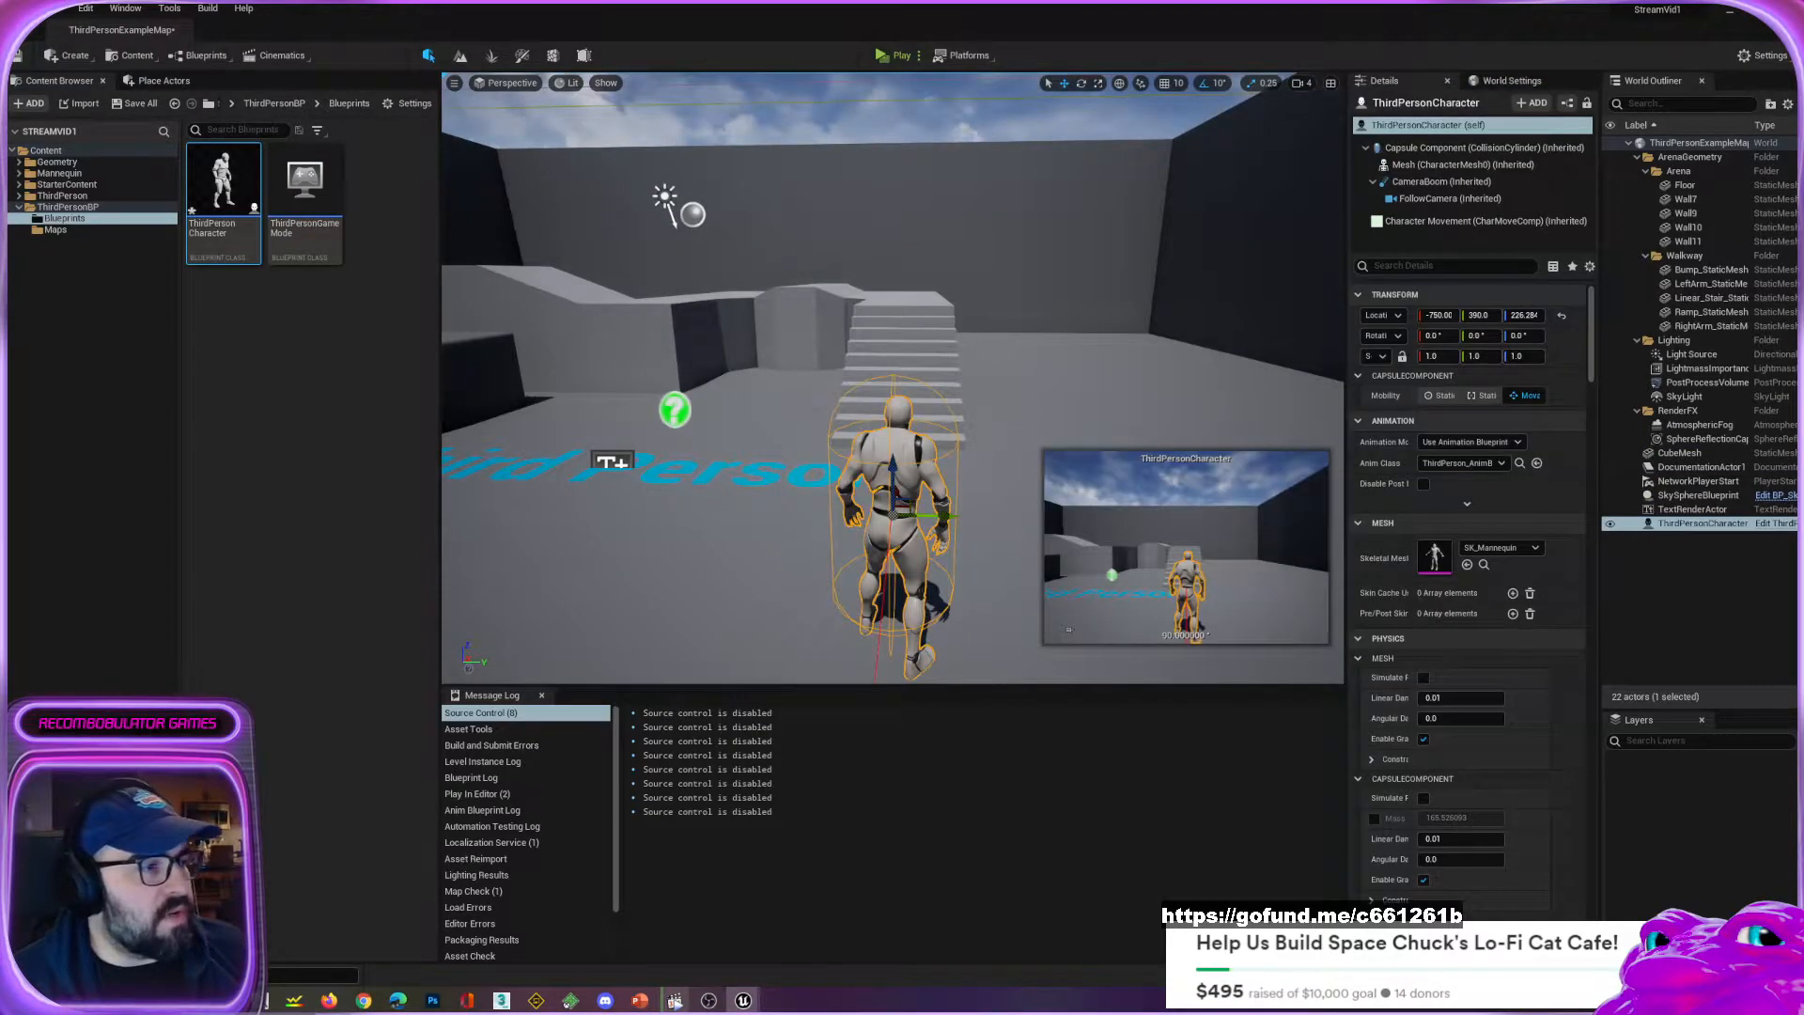
# With the game preview running beside the blueprint, set the FollowCamera's pitch to about -10° and raise it to about Z 113.5.
pyautogui.moveTo(0, 282); pyautogui.dragTo(699, 154)
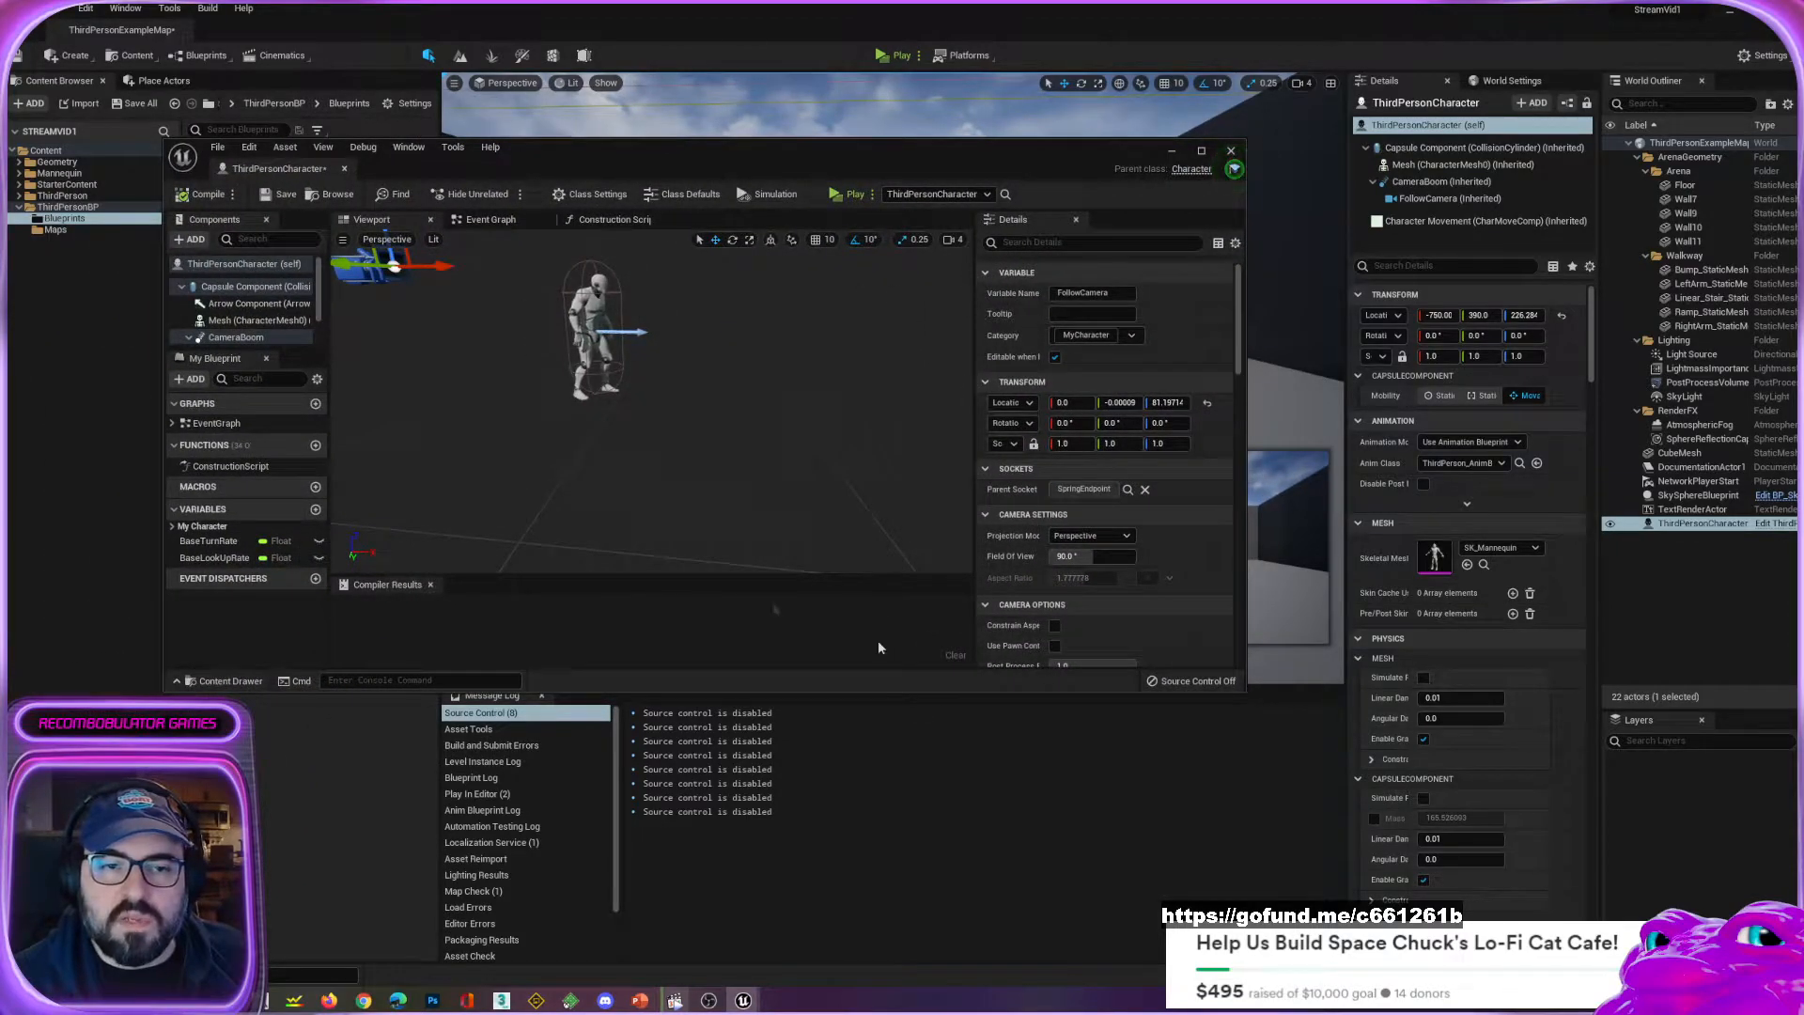
pyautogui.click(852, 199)
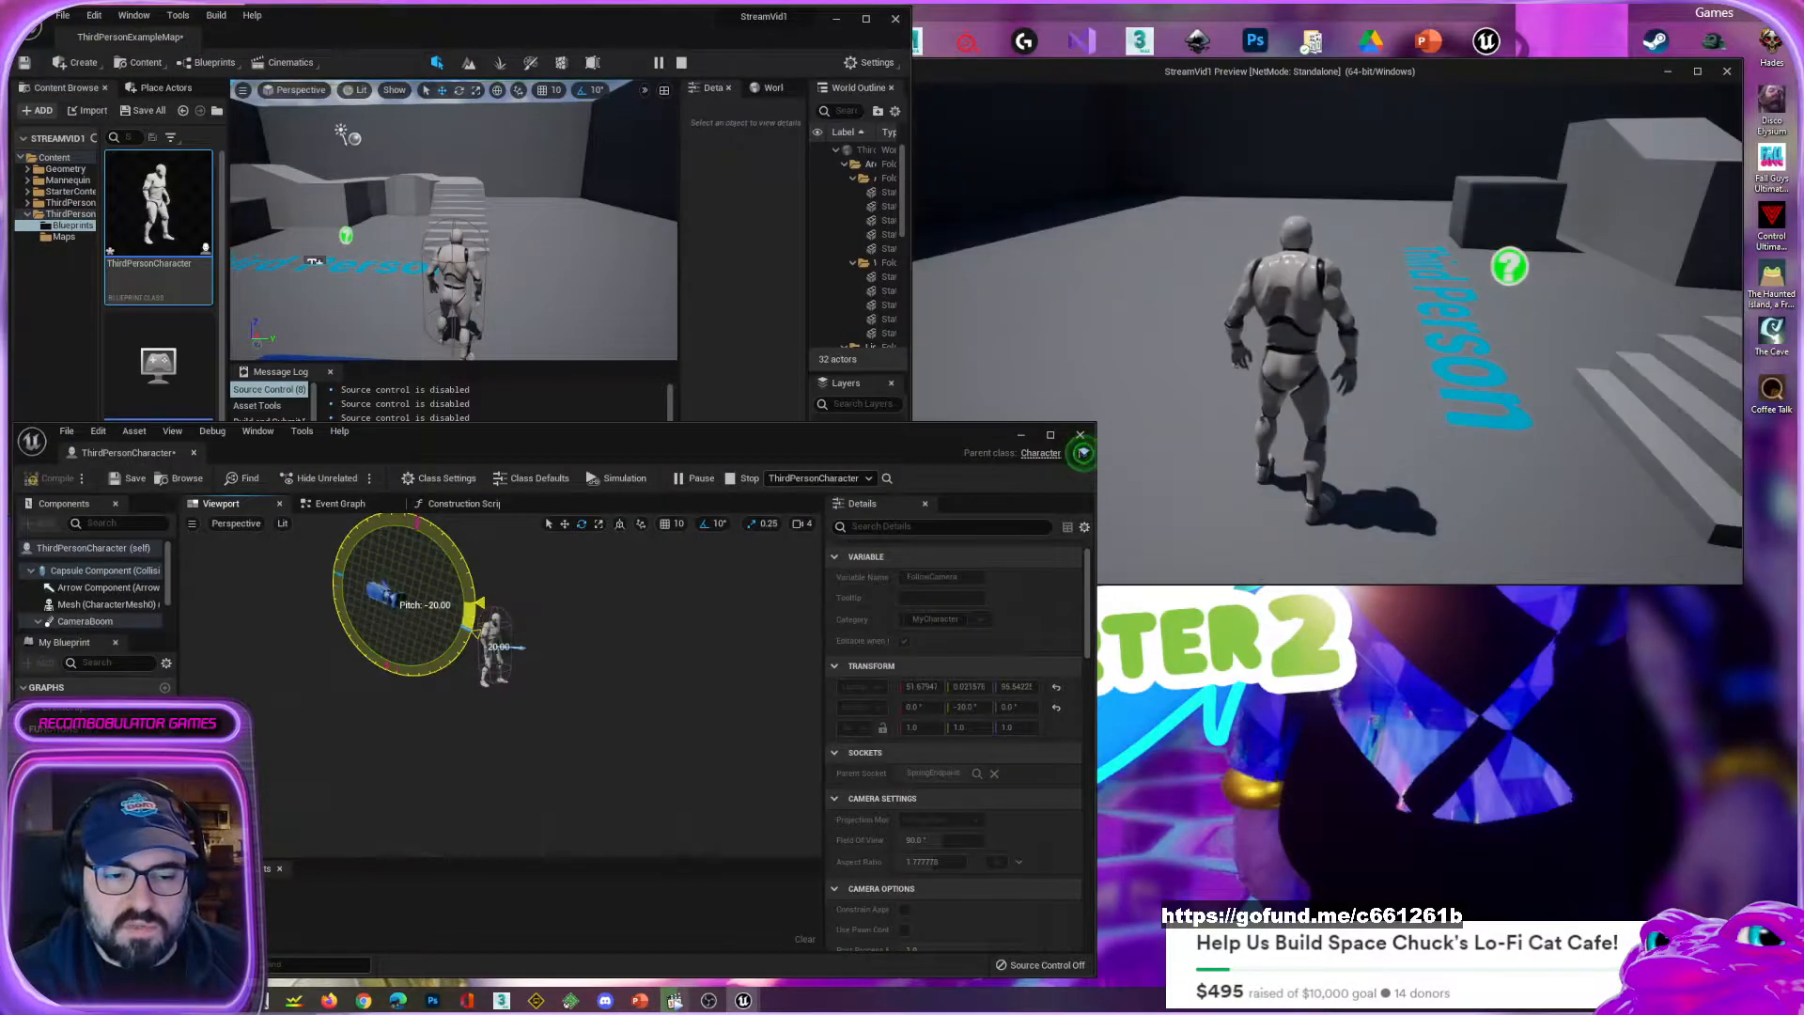
pyautogui.moveTo(479, 602); pyautogui.dragTo(477, 617)
pyautogui.press('w')
pyautogui.moveTo(403, 556); pyautogui.dragTo(402, 540)
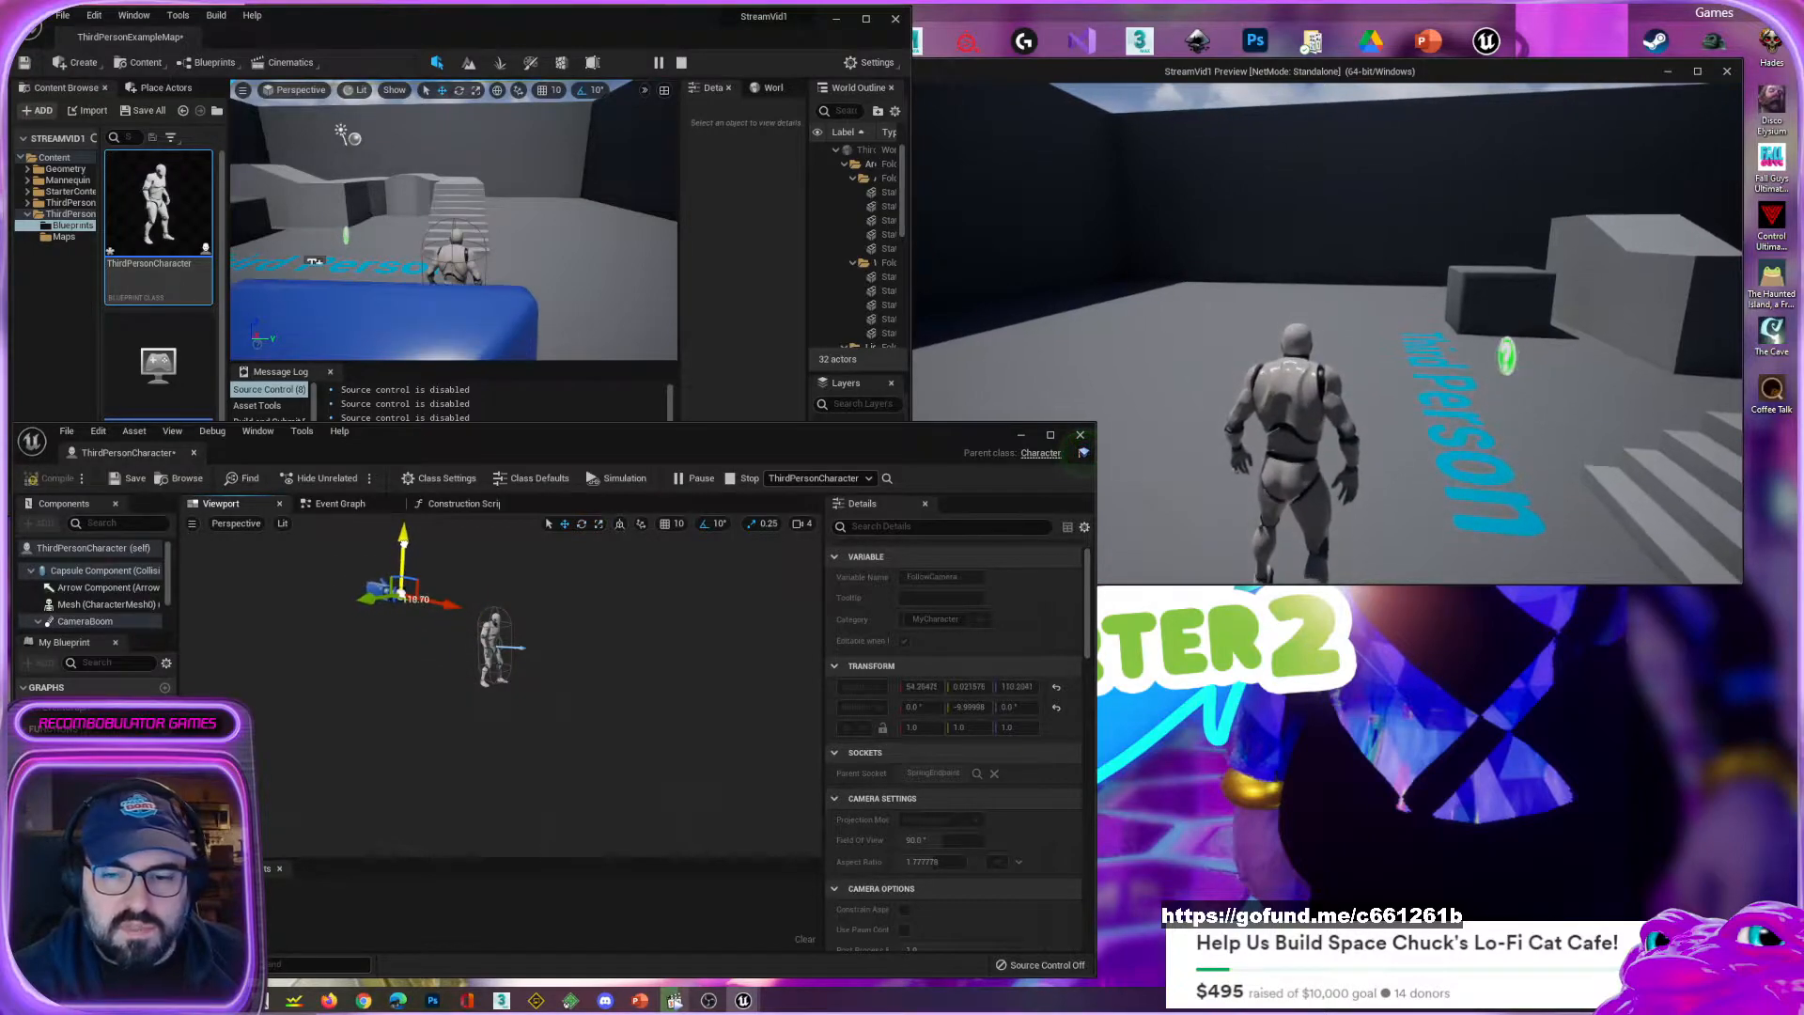
# Run the character around the preview in all directions to examine the adjusted camera framing, and end the play session.
pyautogui.click(1313, 94)
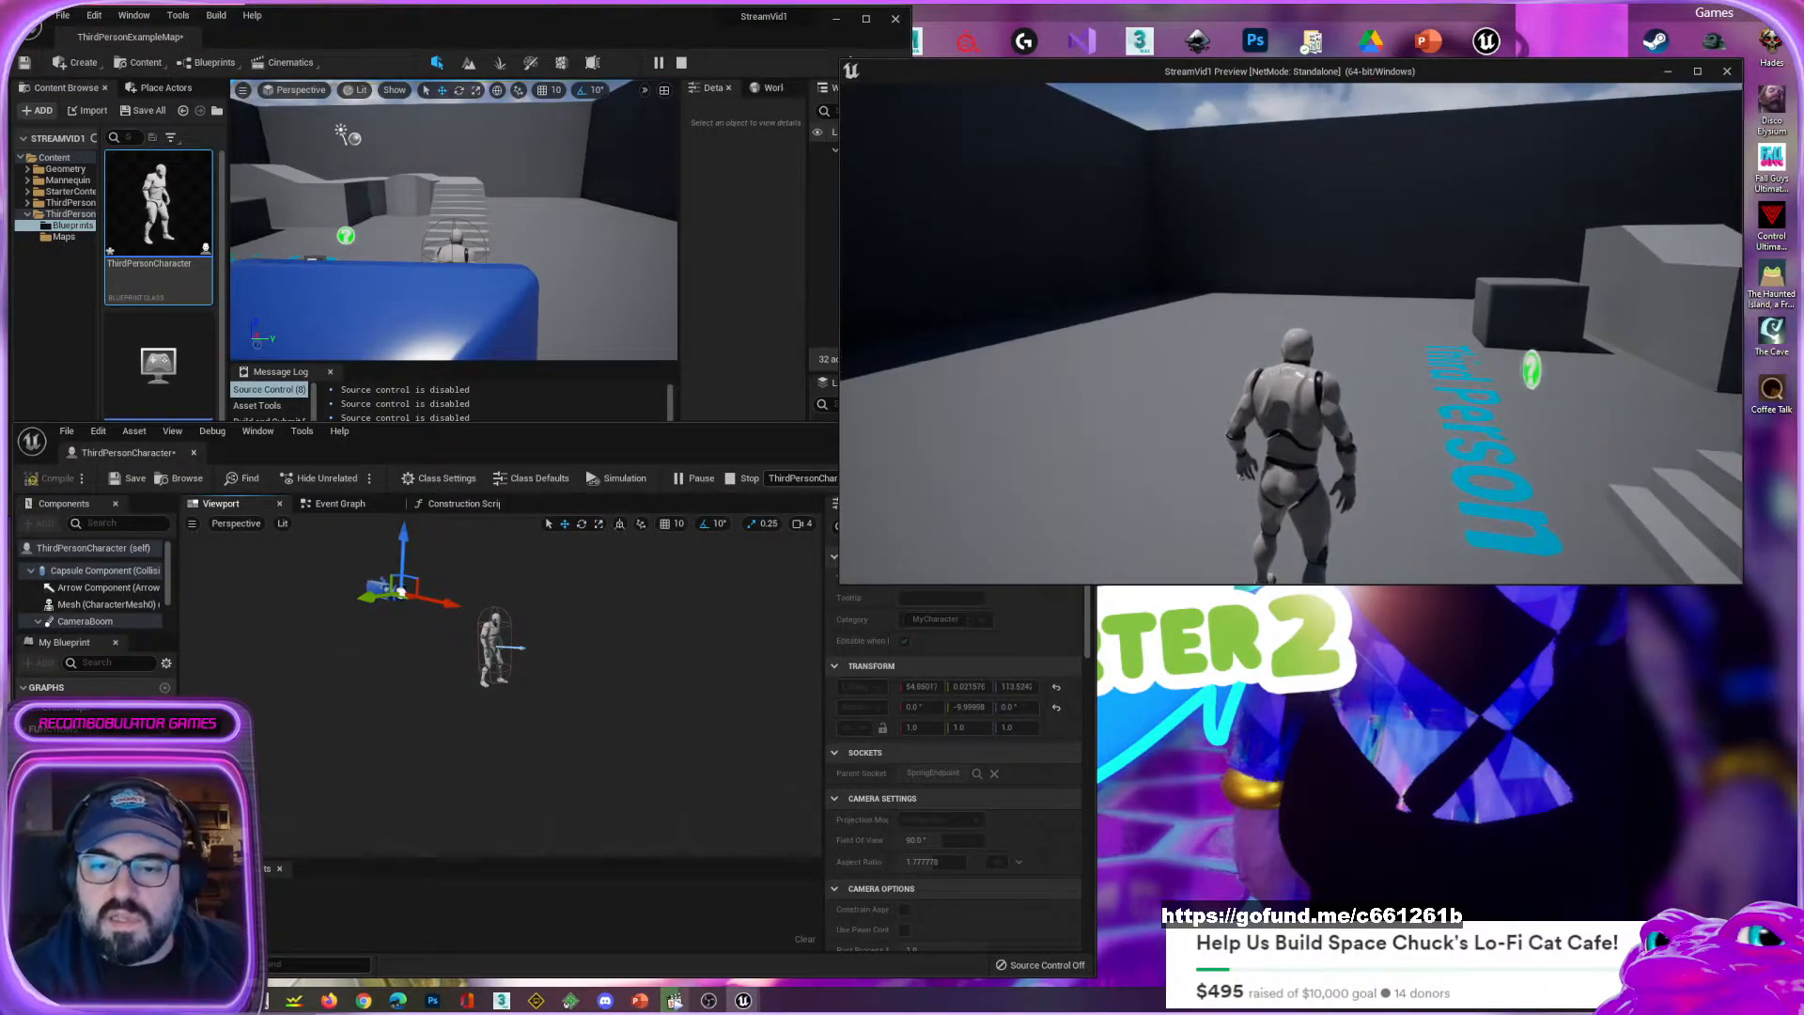
pyautogui.press('w')
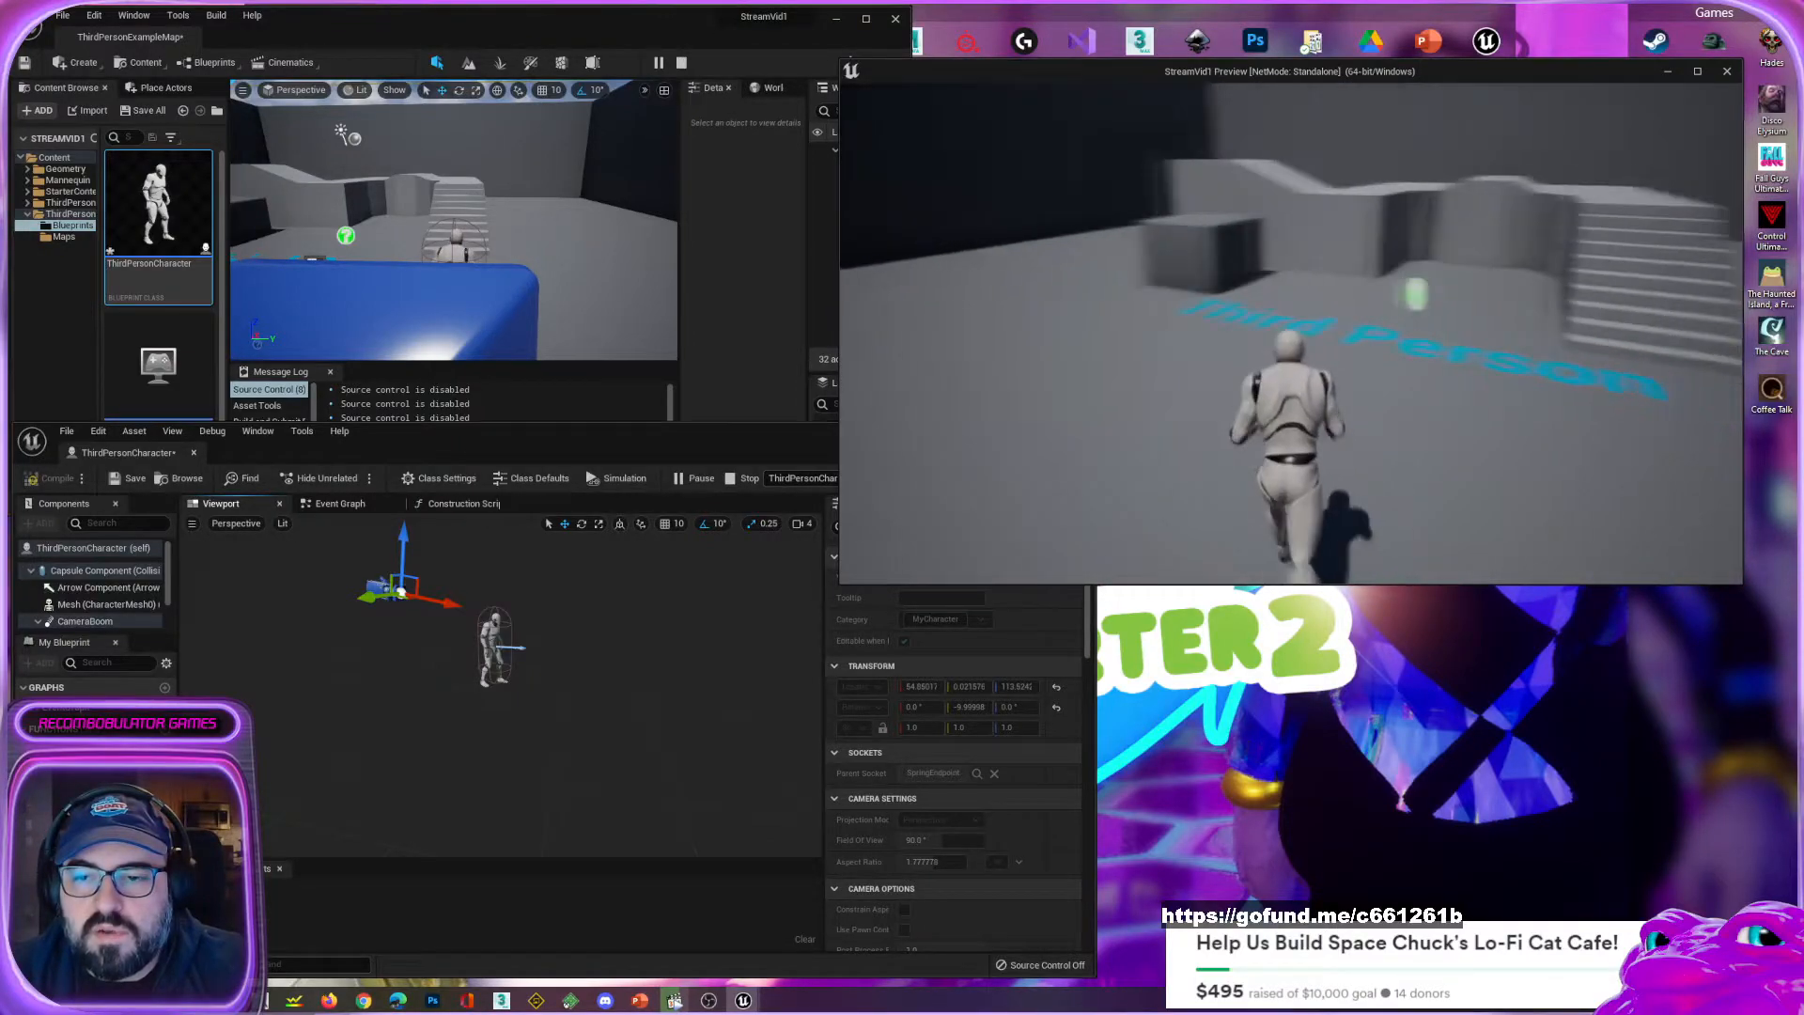
pyautogui.press('s')
pyautogui.press('d')
pyautogui.press('w')
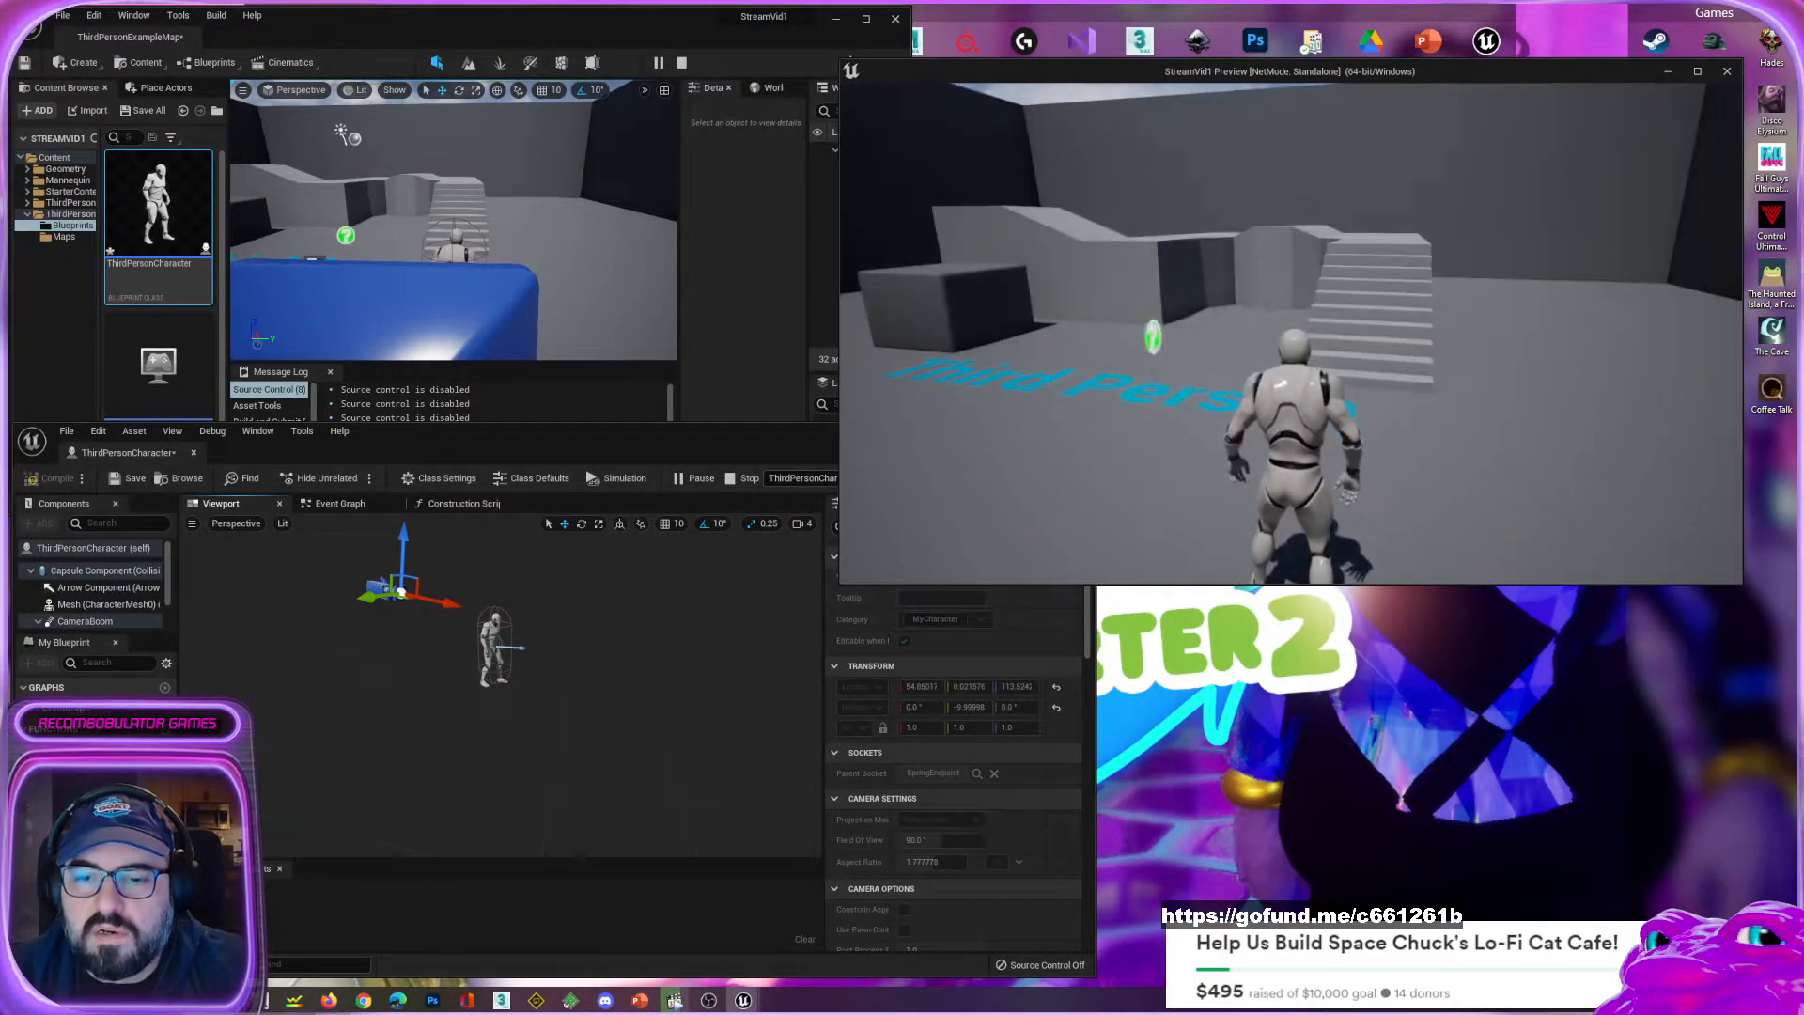
pyautogui.press('w')
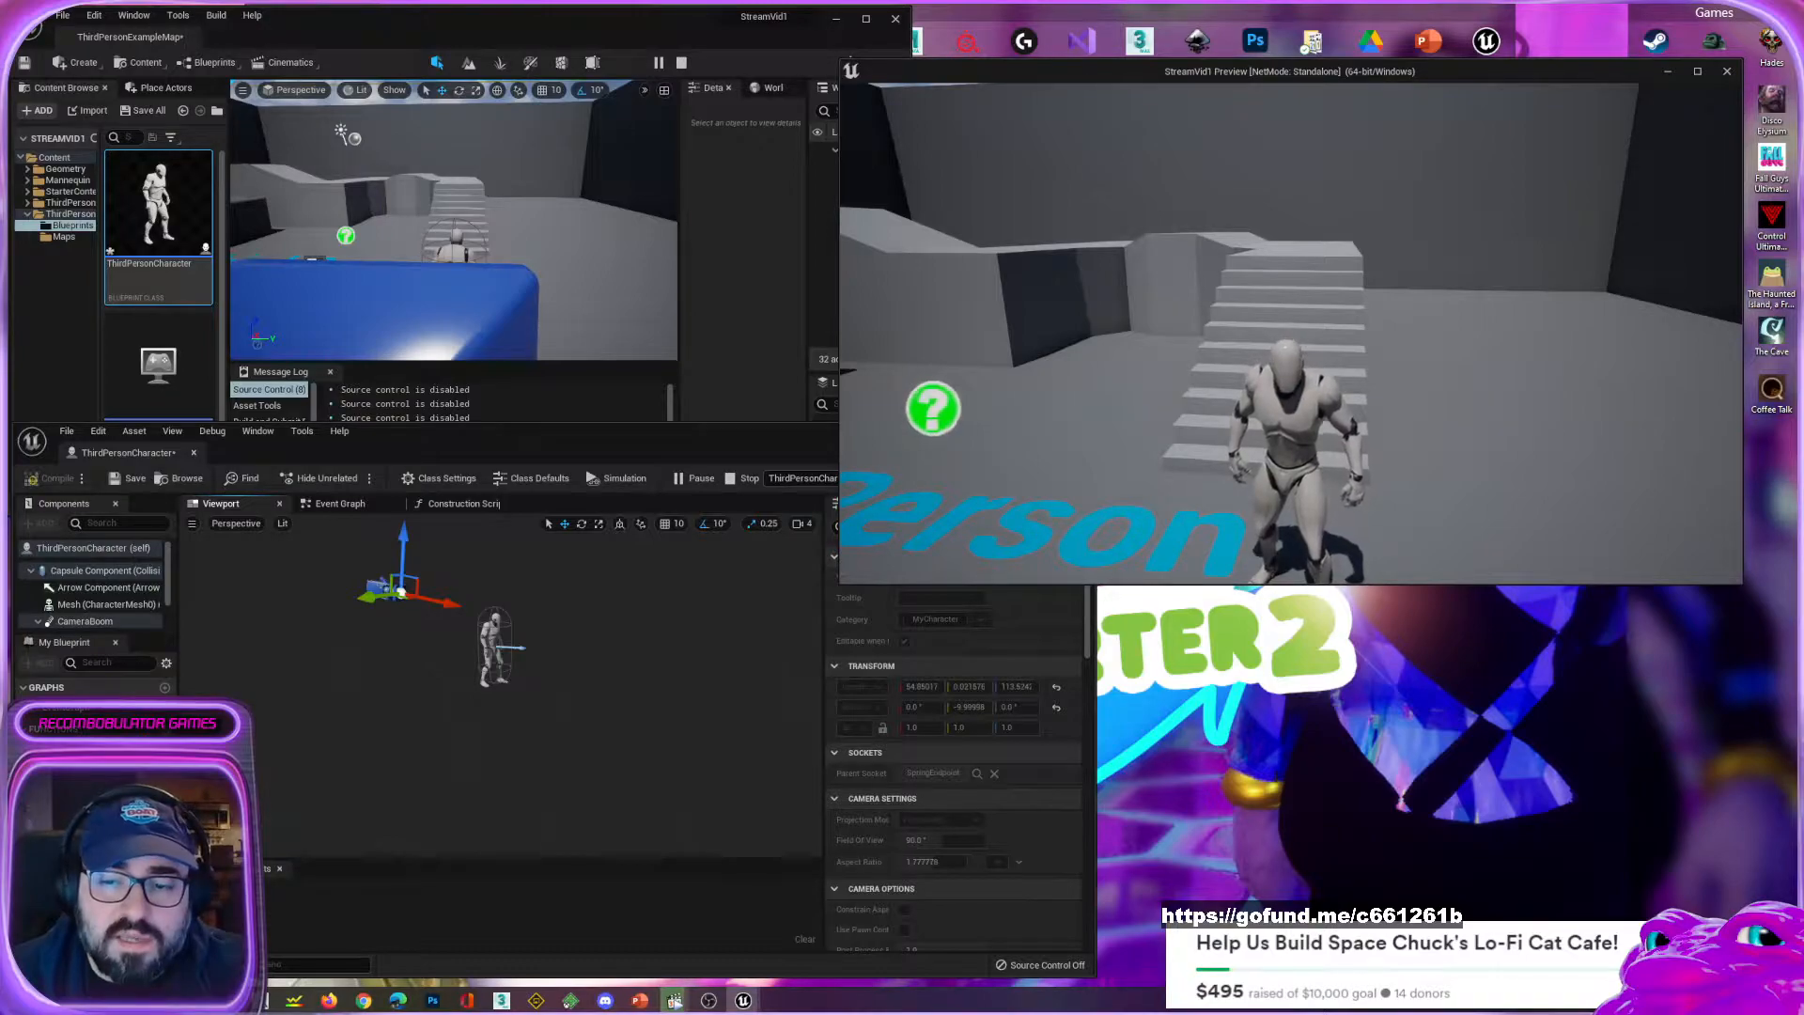
pyautogui.press('w')
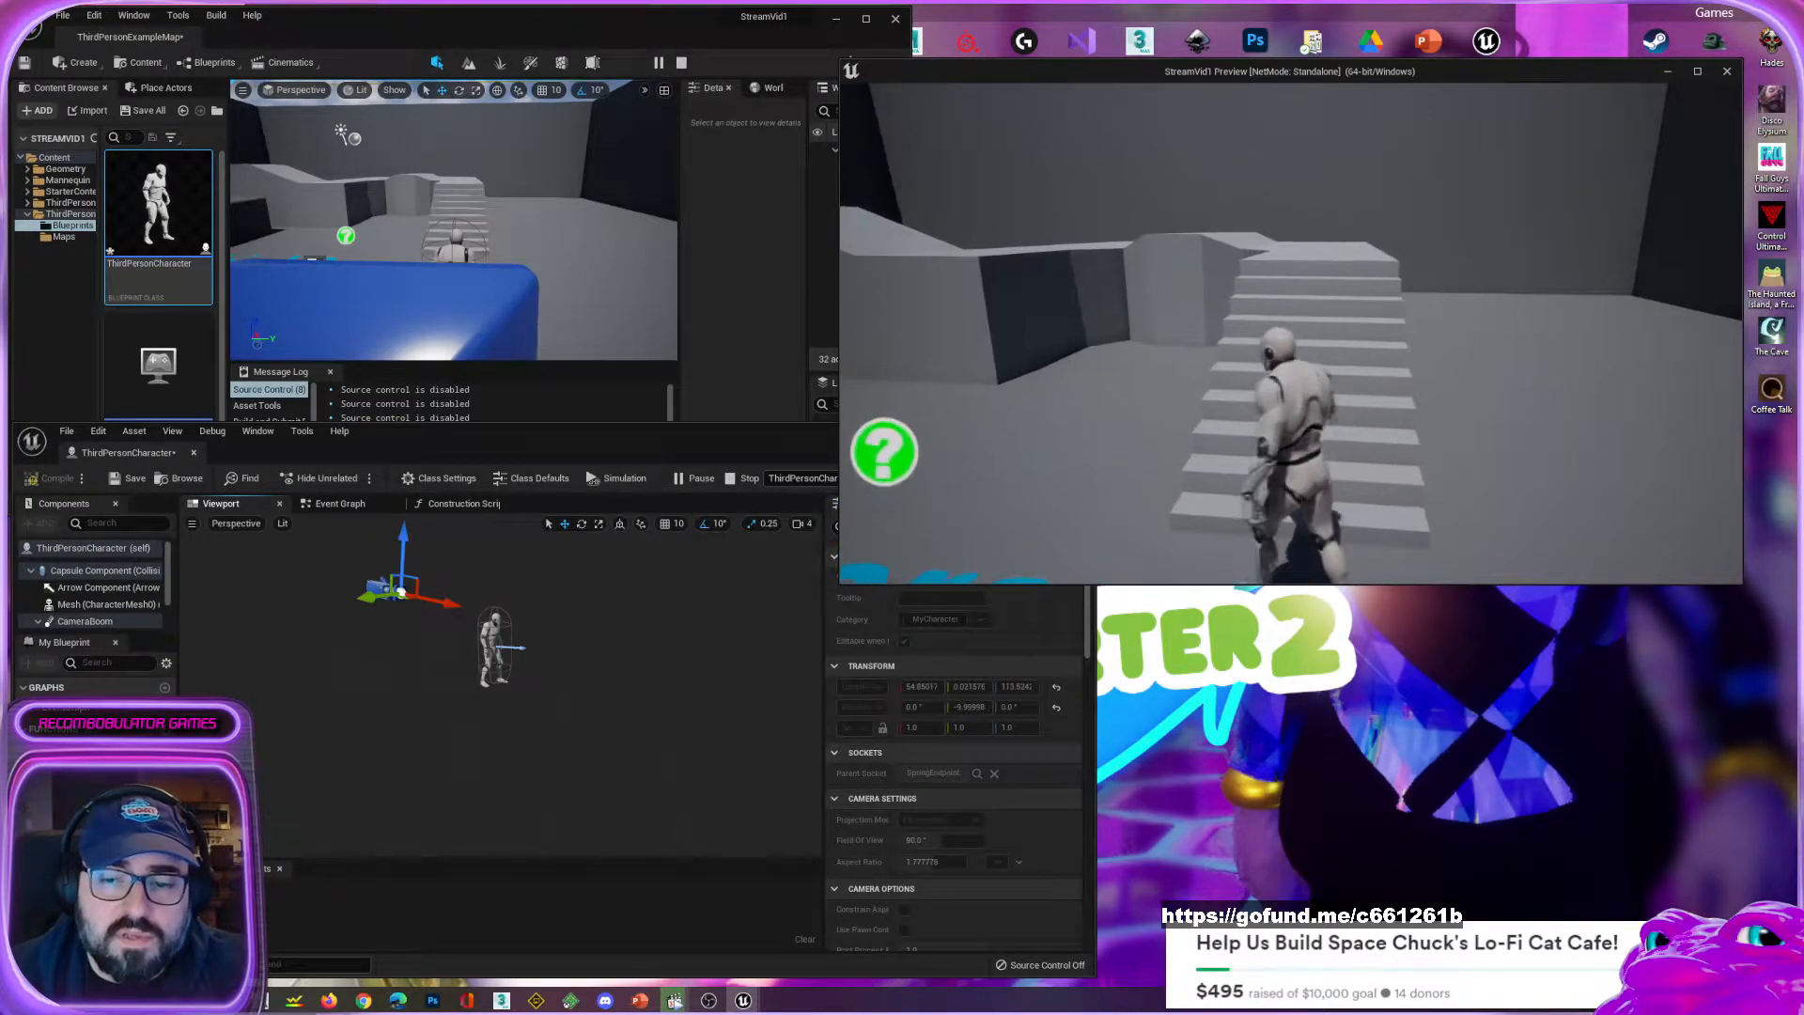
pyautogui.press('s')
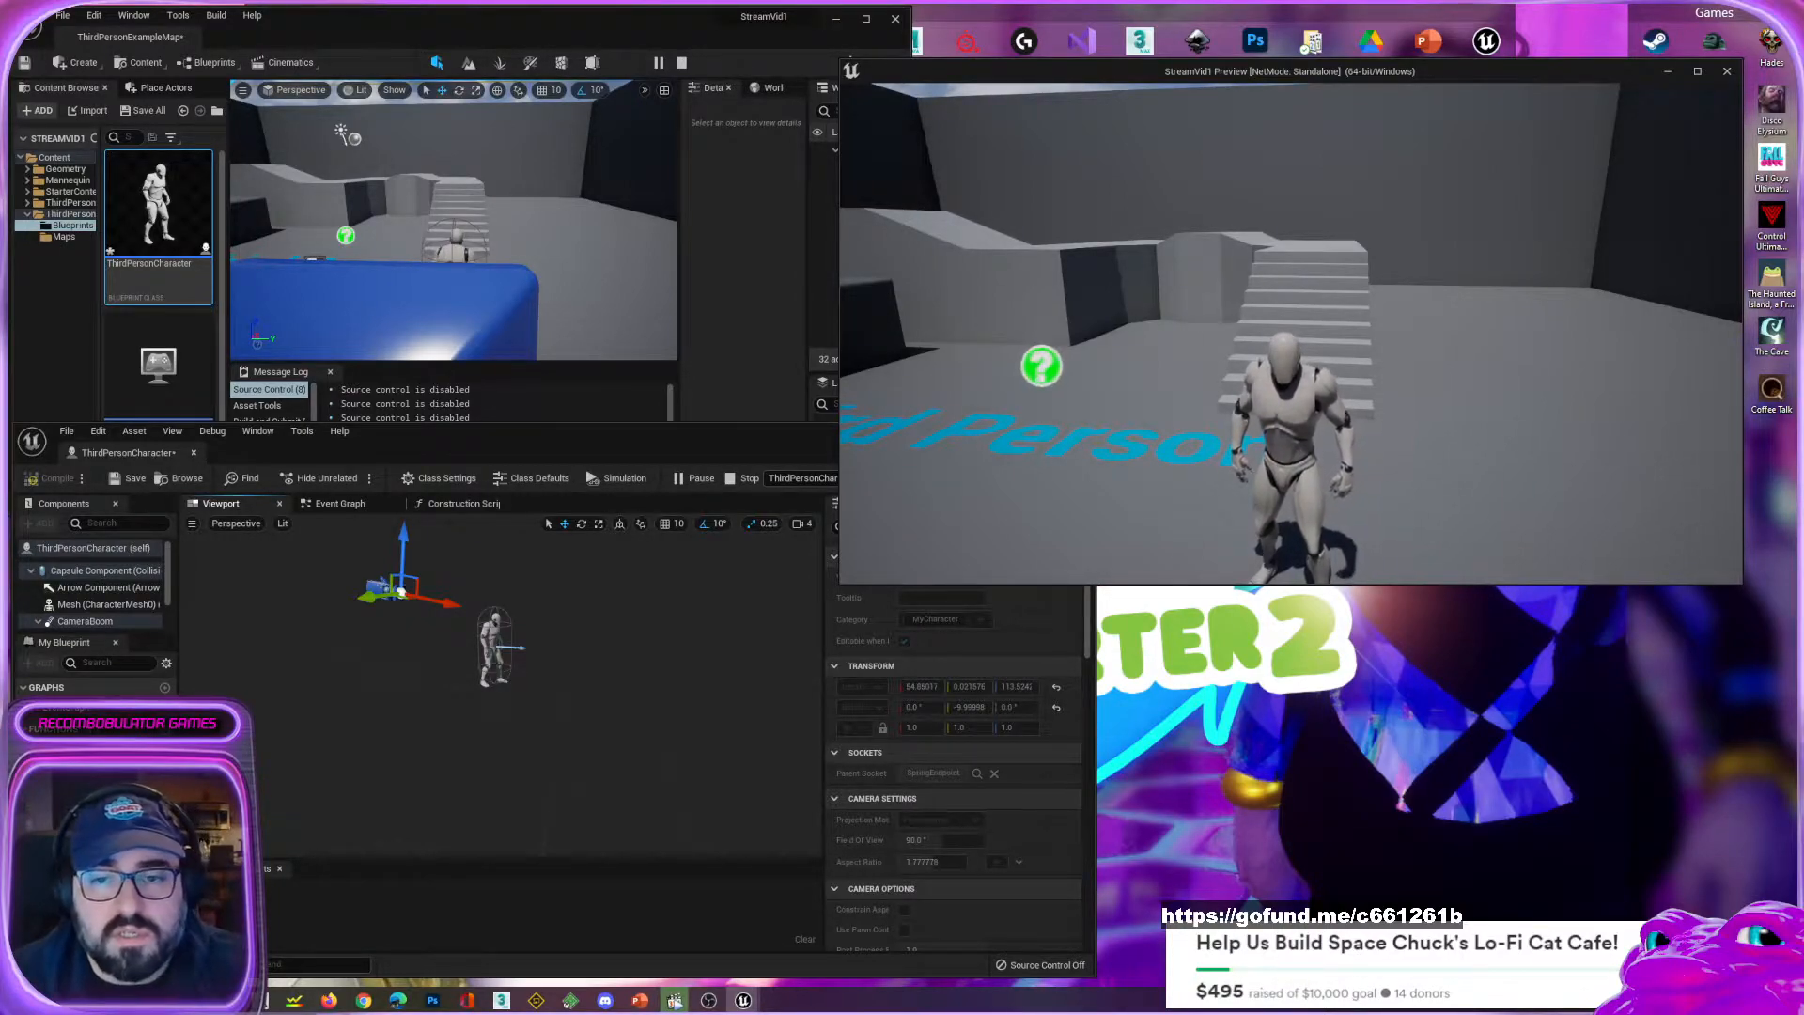
pyautogui.press('w')
pyautogui.press('s')
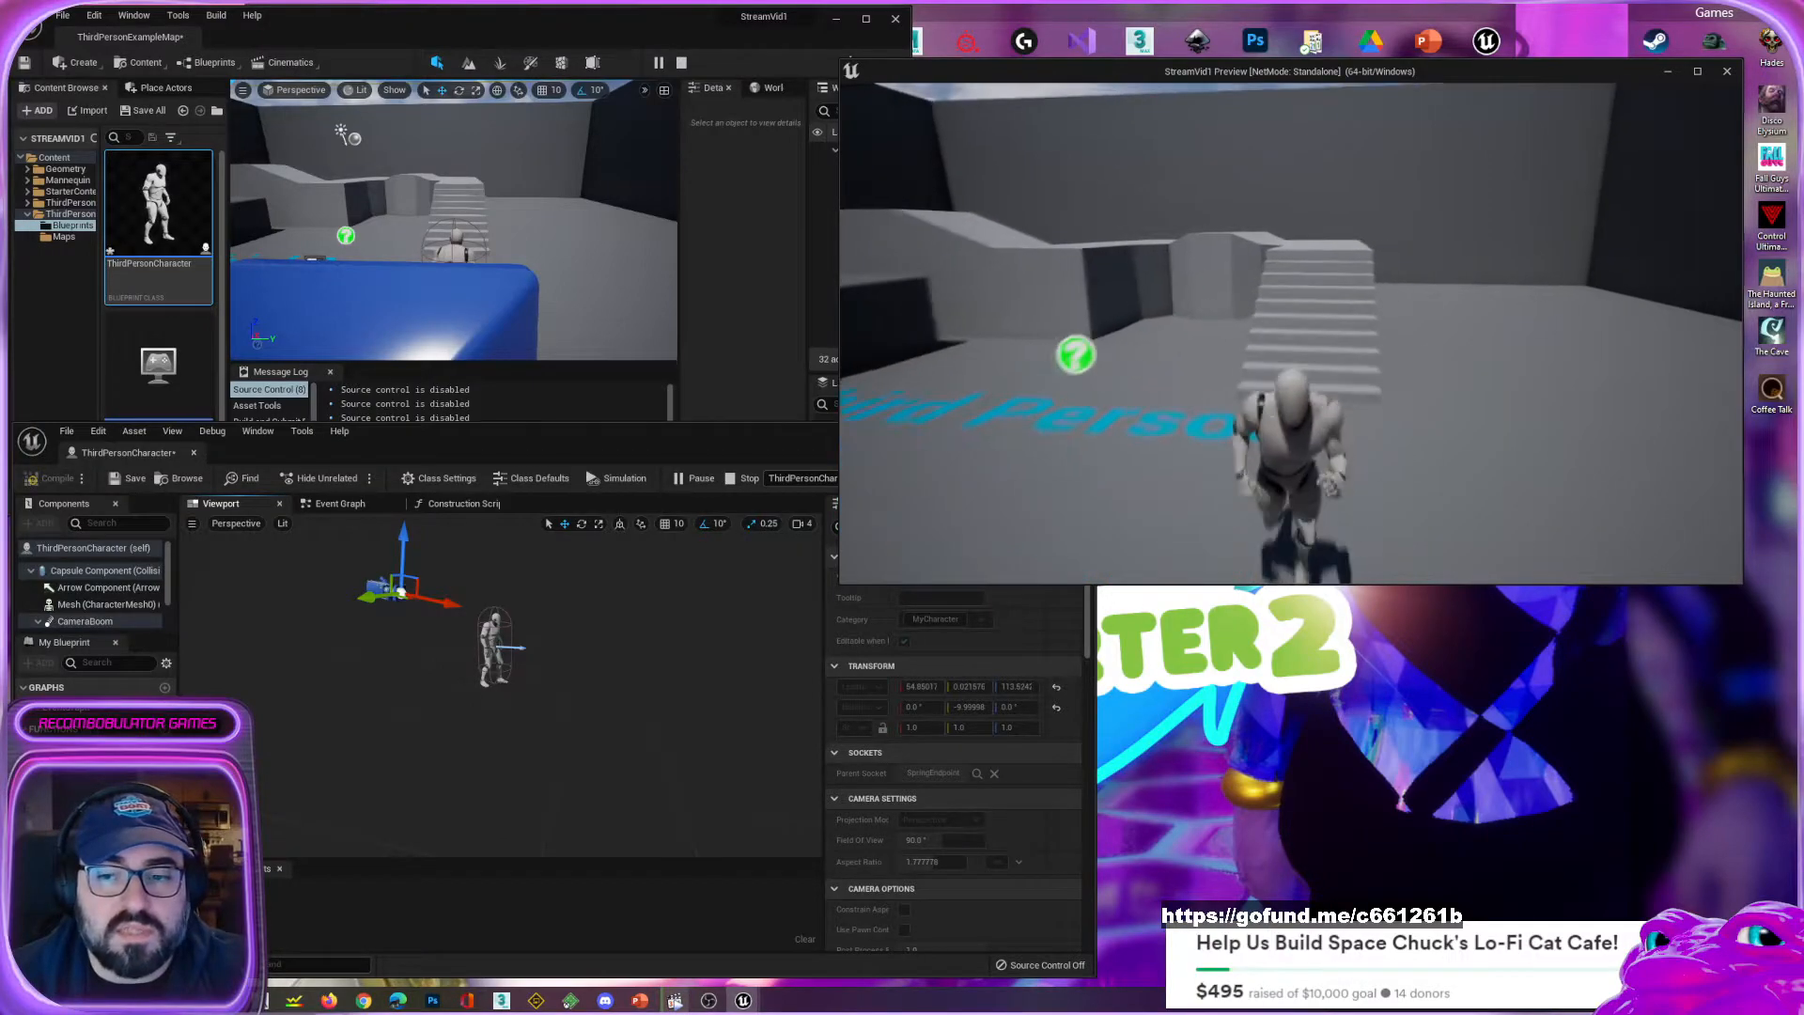
pyautogui.press('a')
pyautogui.press('d')
pyautogui.press('s')
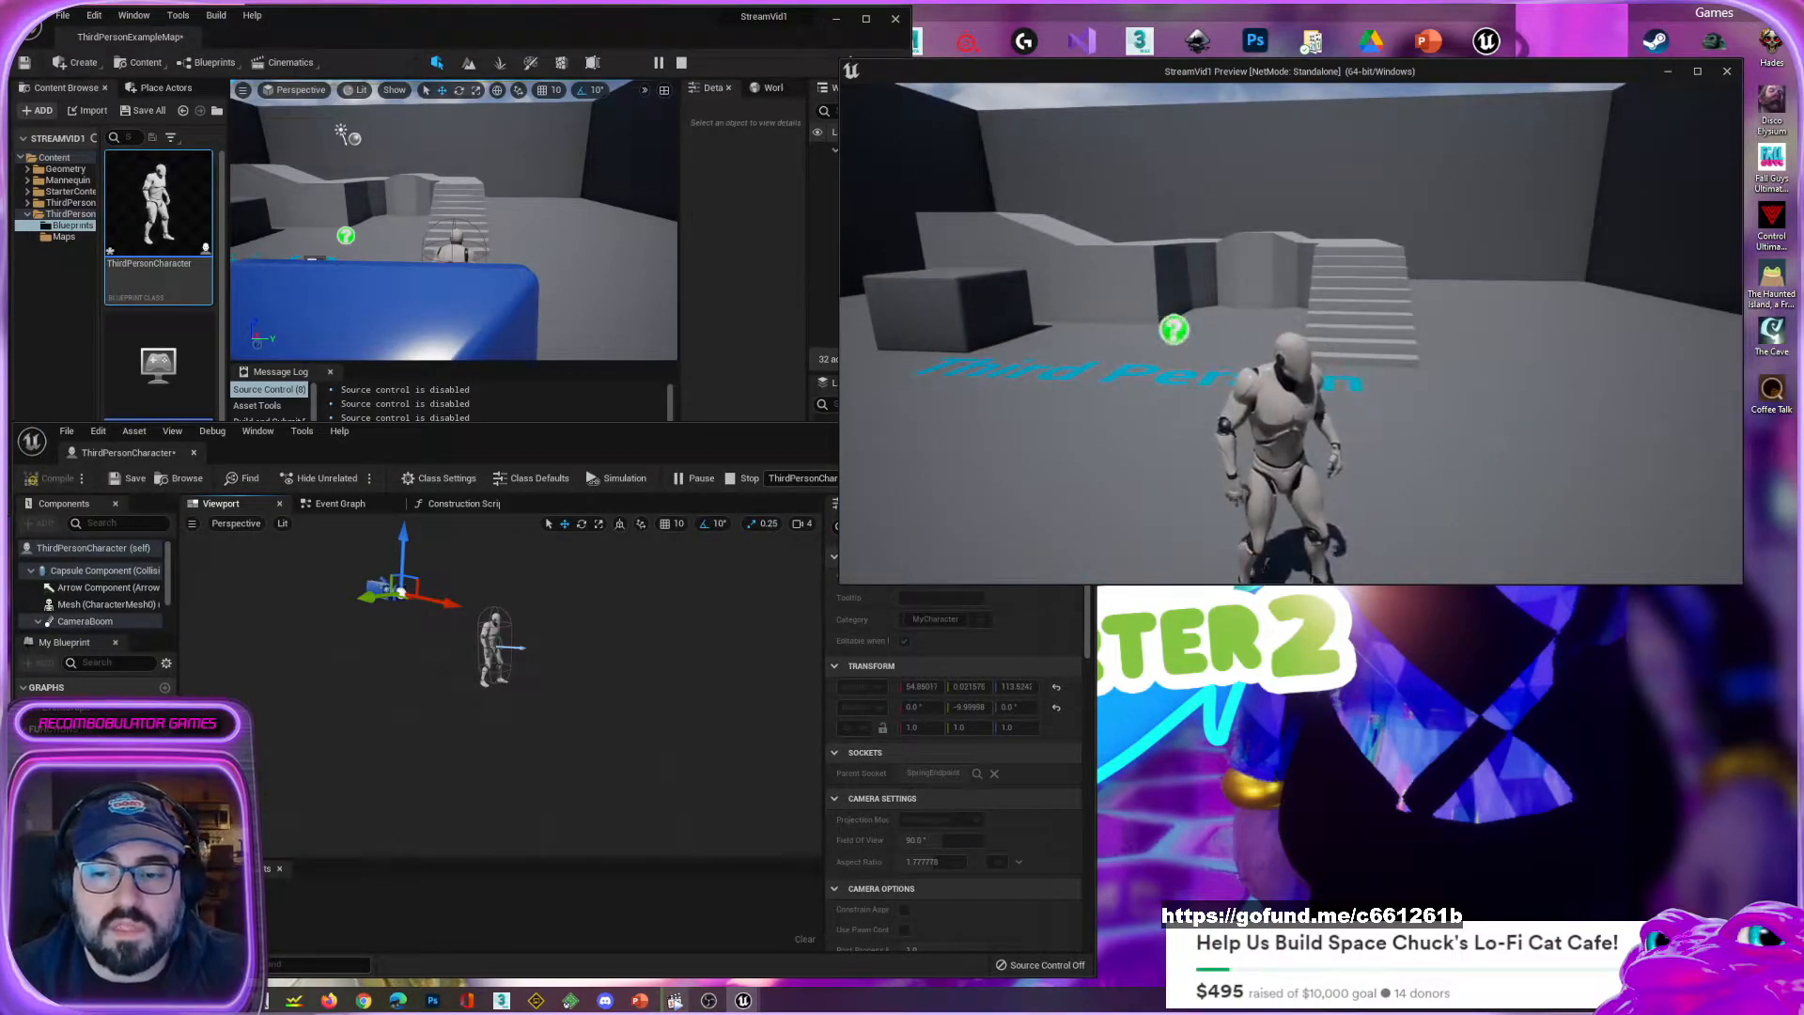
pyautogui.press('w')
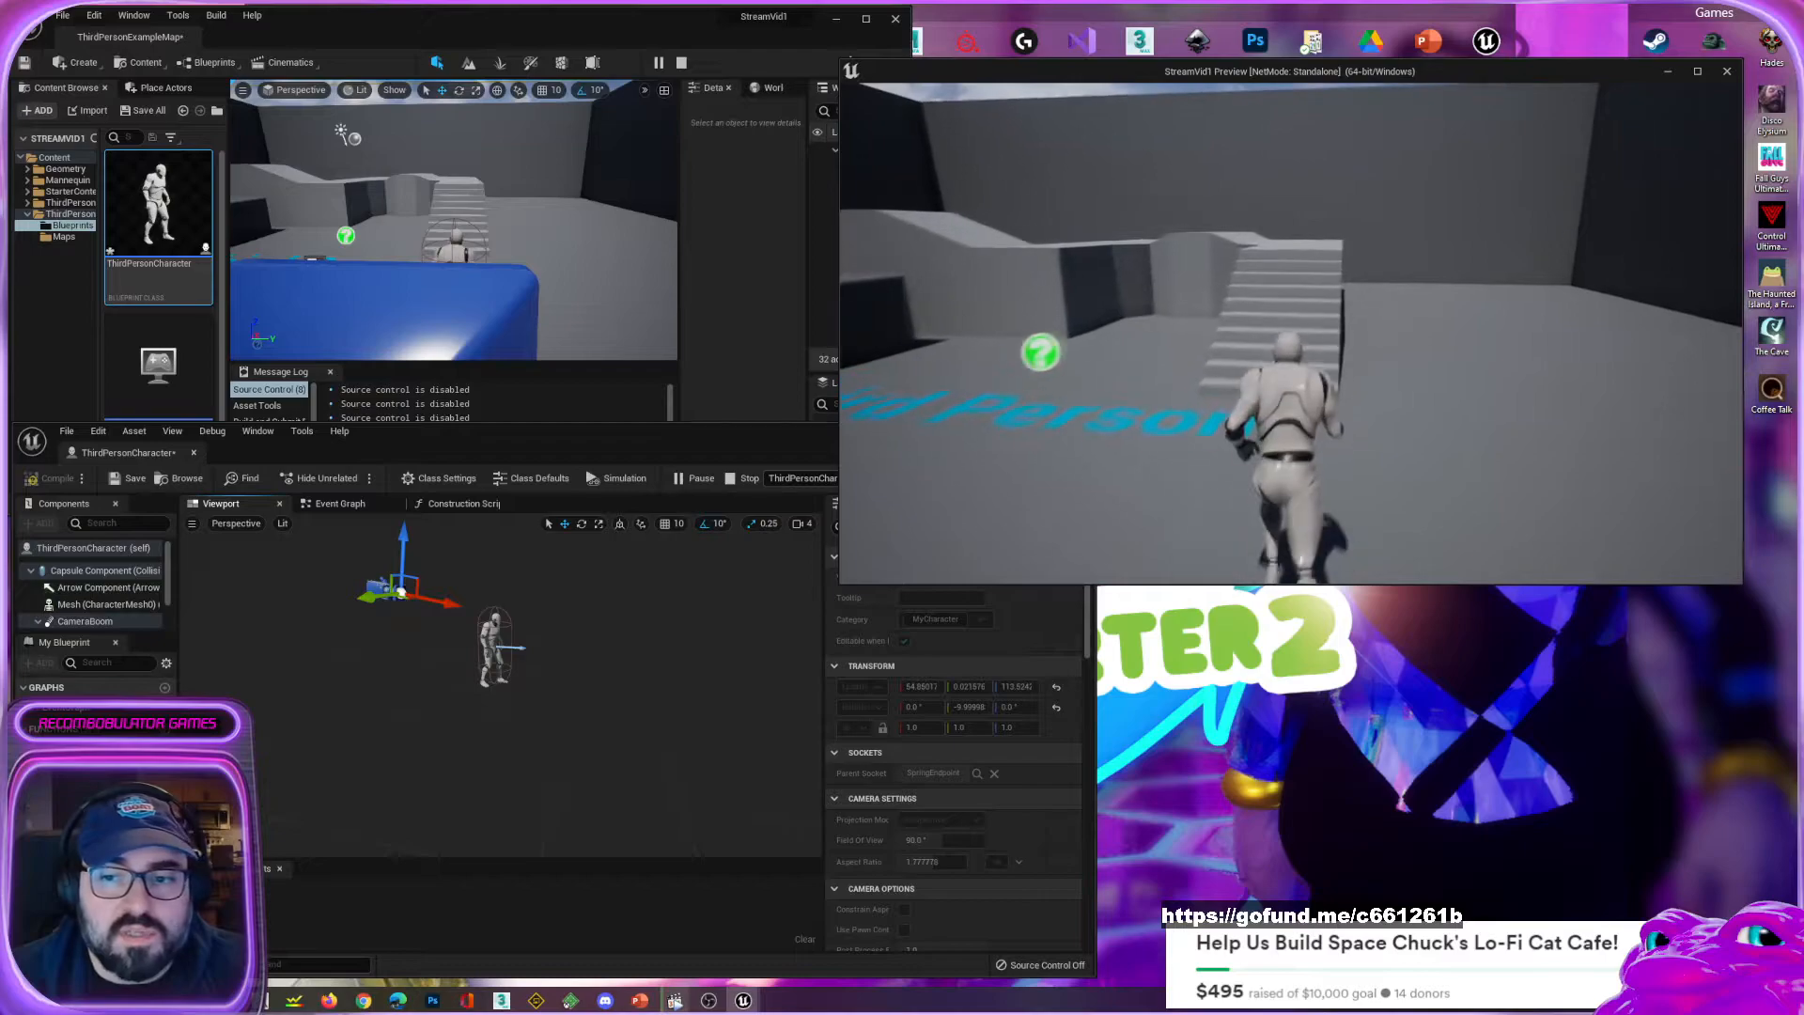
pyautogui.press('w')
pyautogui.press('s')
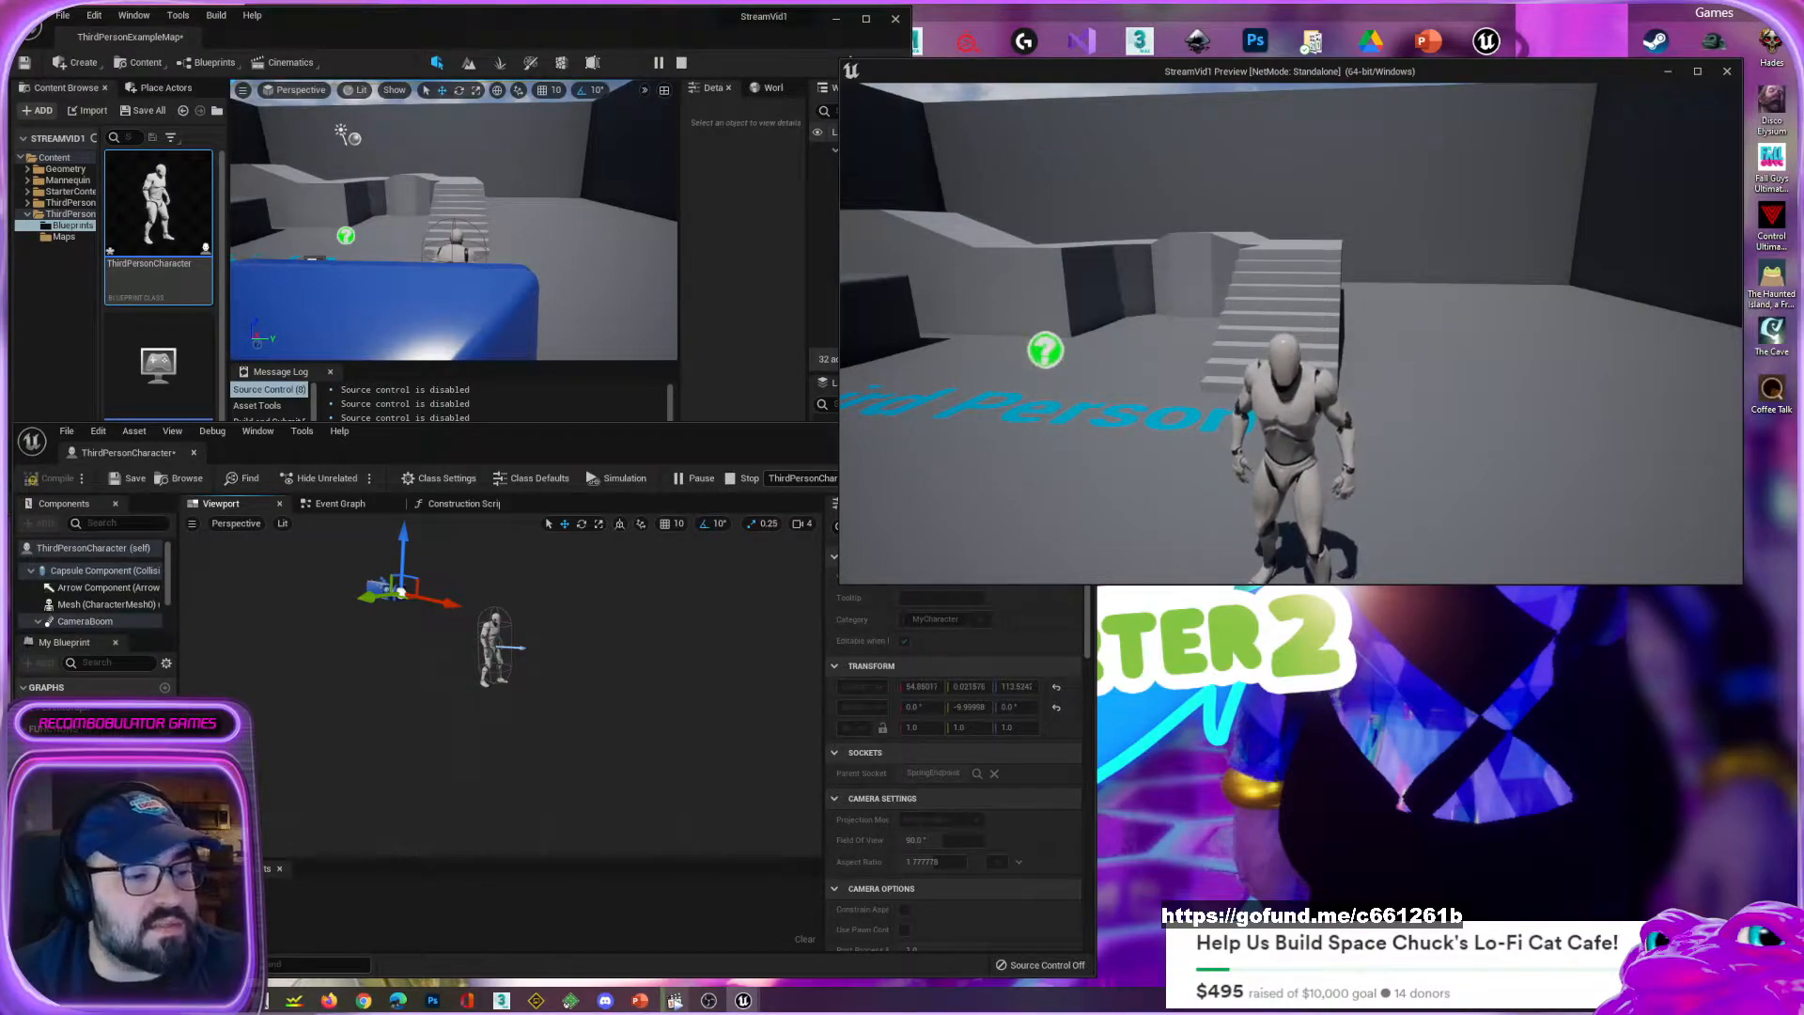
pyautogui.press('w')
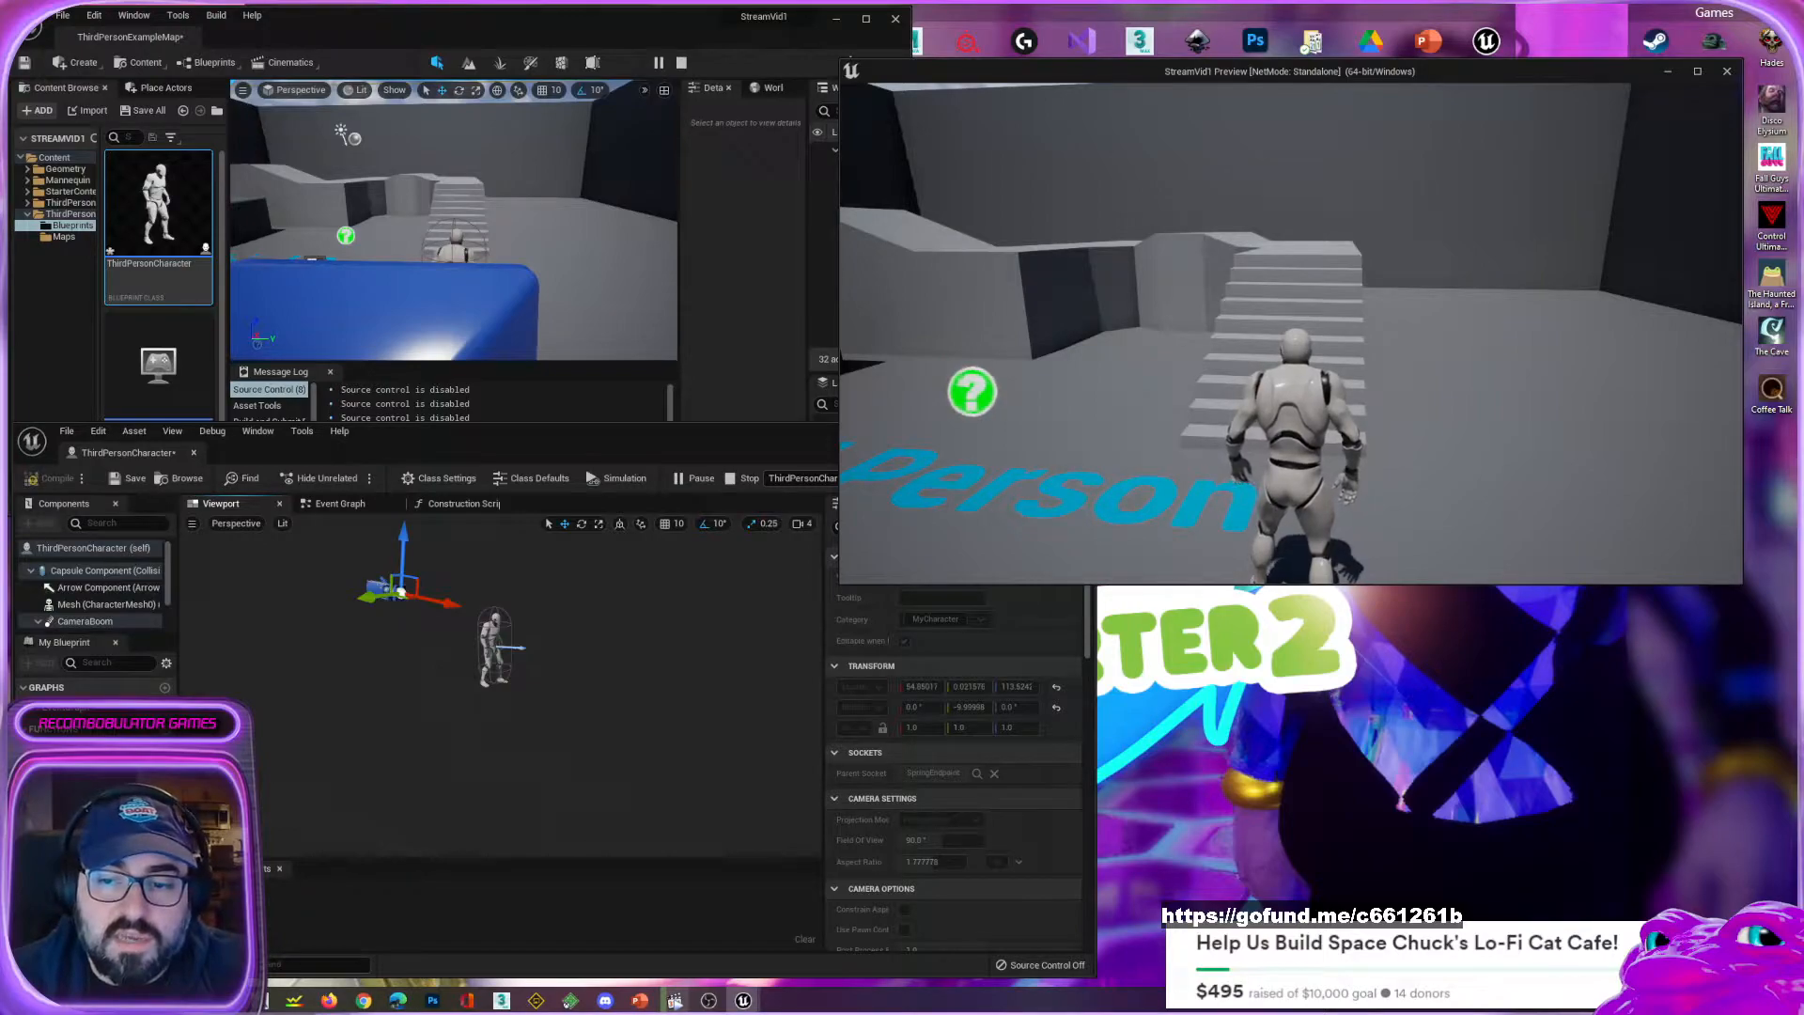
pyautogui.press('s')
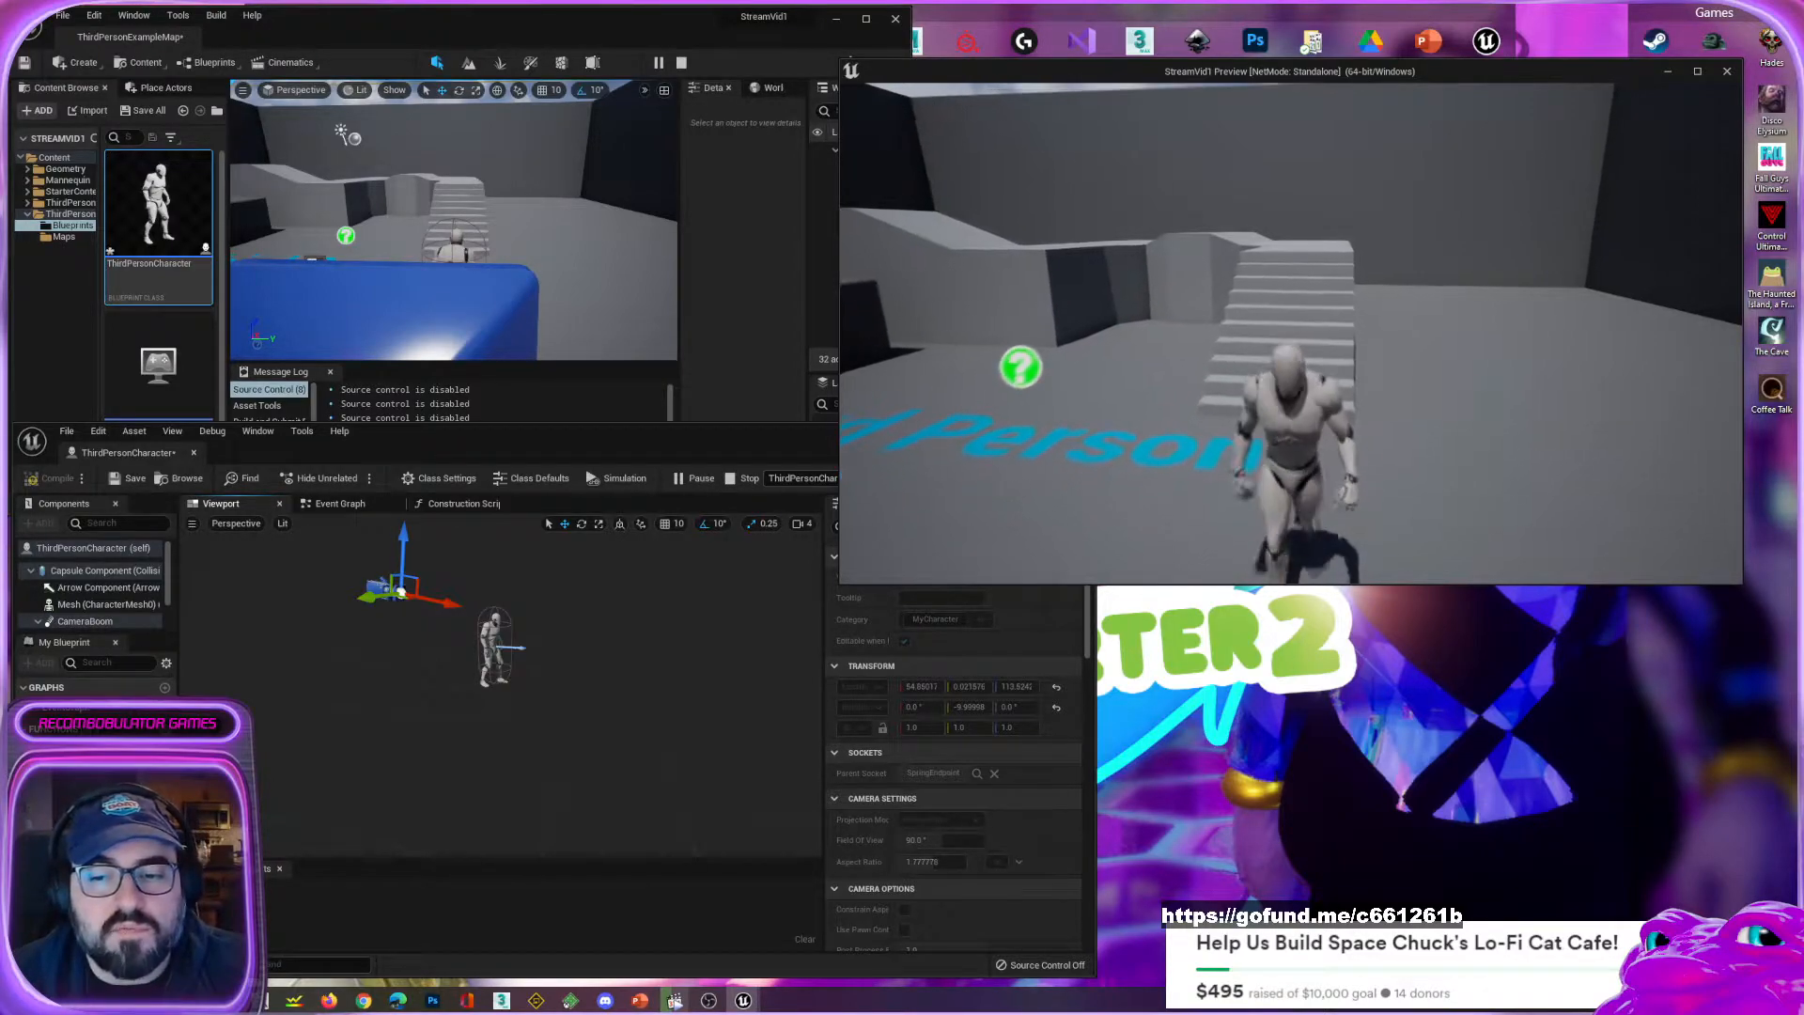
pyautogui.press('a')
pyautogui.press('w')
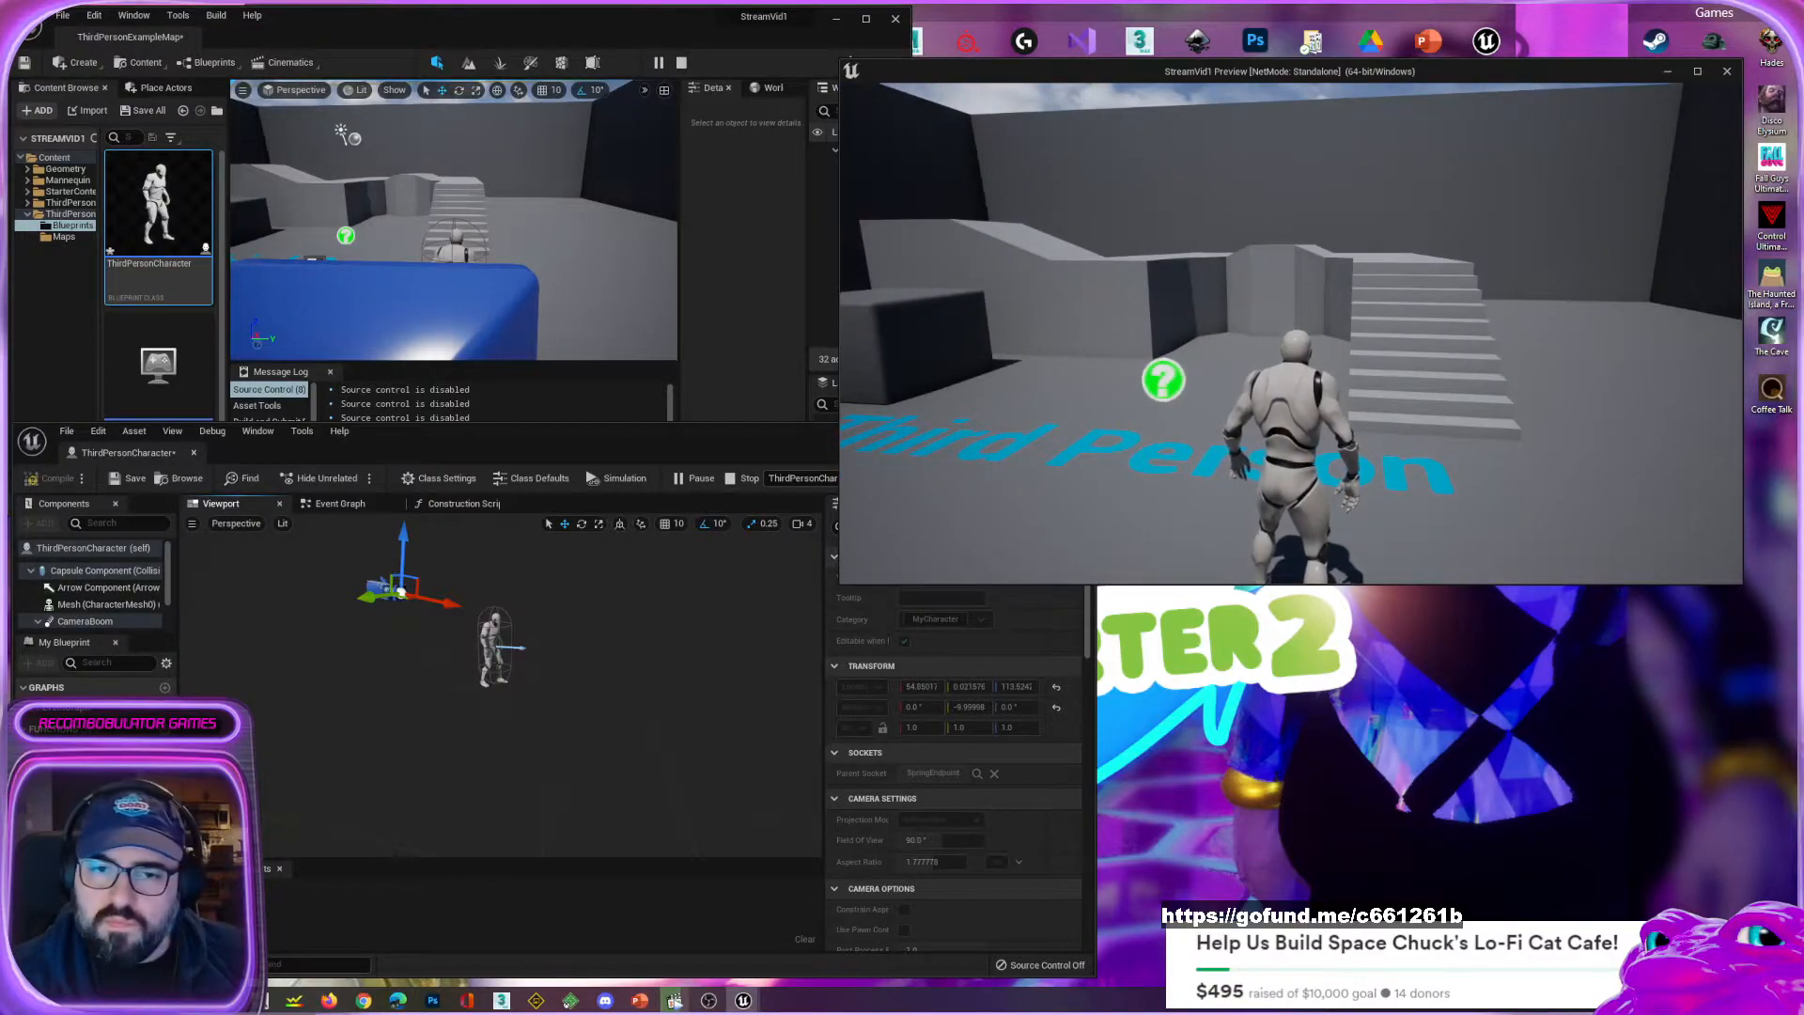
pyautogui.press('Escape')
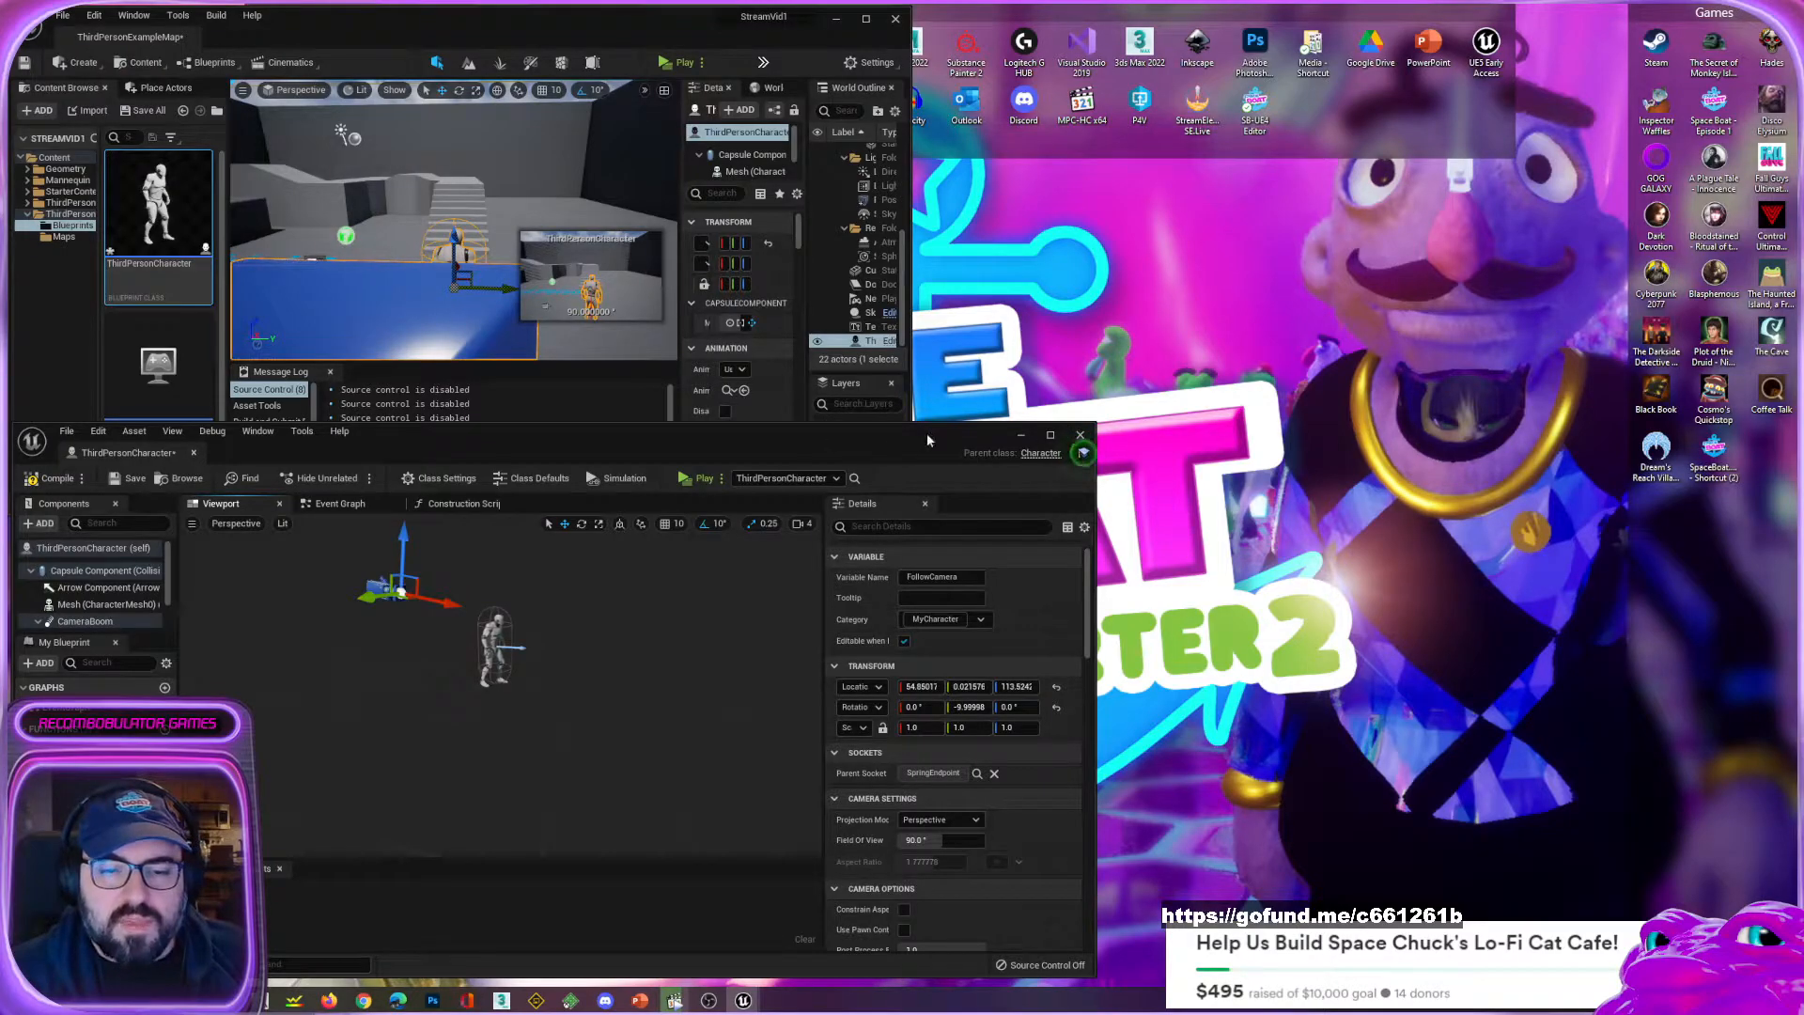
# Maximize the level editor, bring the blueprint window in front of it, and compile and save the ThirdPersonCharacter blueprint.
pyautogui.doubleClick(613, 15)
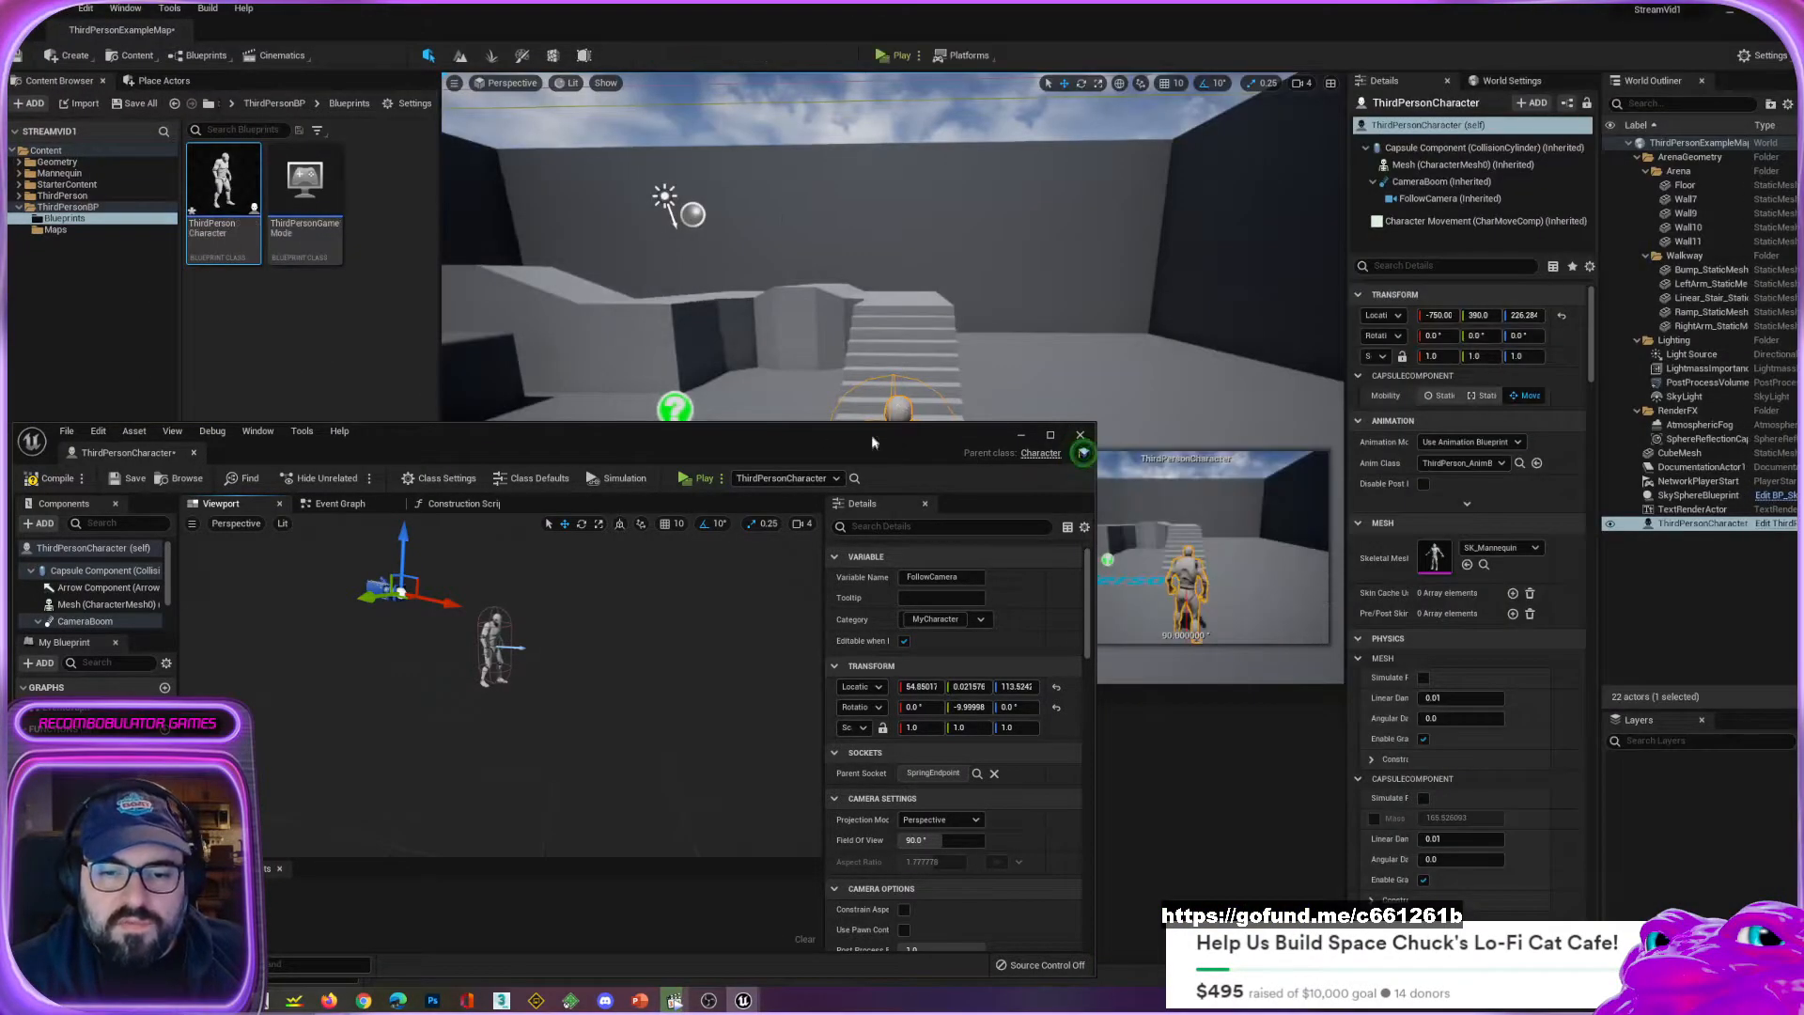
pyautogui.moveTo(872, 441); pyautogui.dragTo(1092, 223)
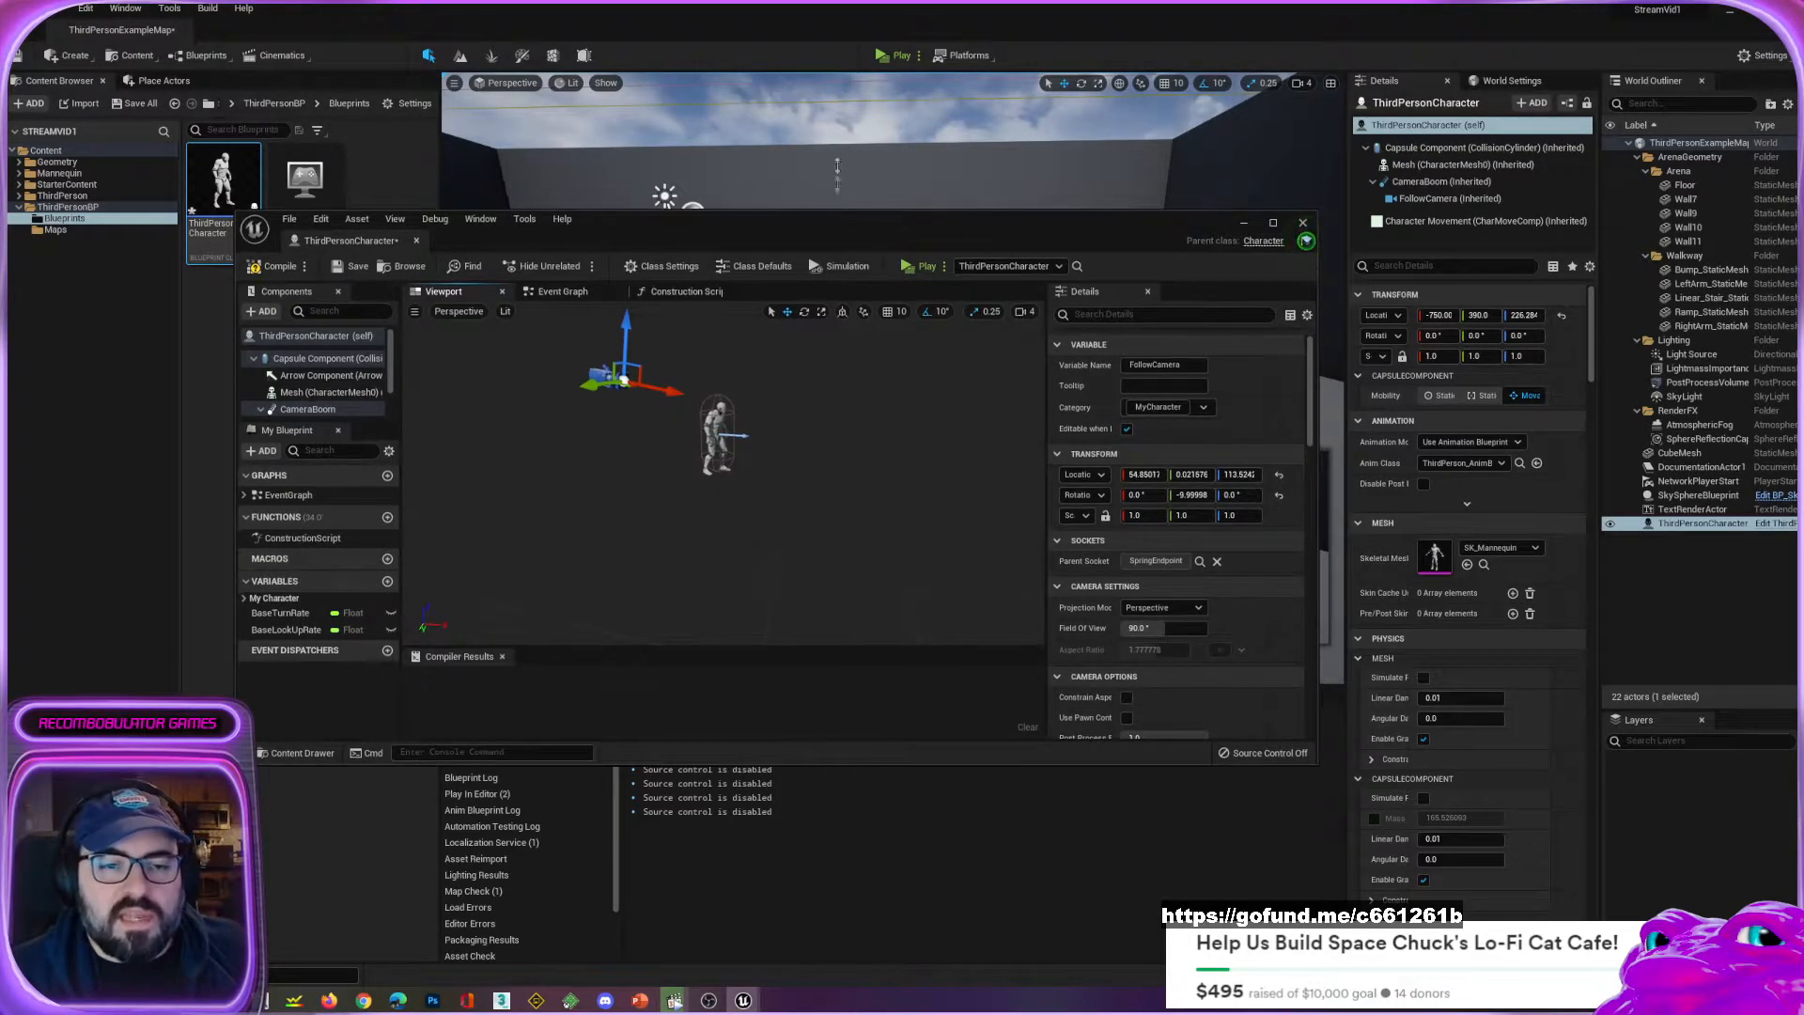
pyautogui.moveTo(833, 212); pyautogui.dragTo(832, 116)
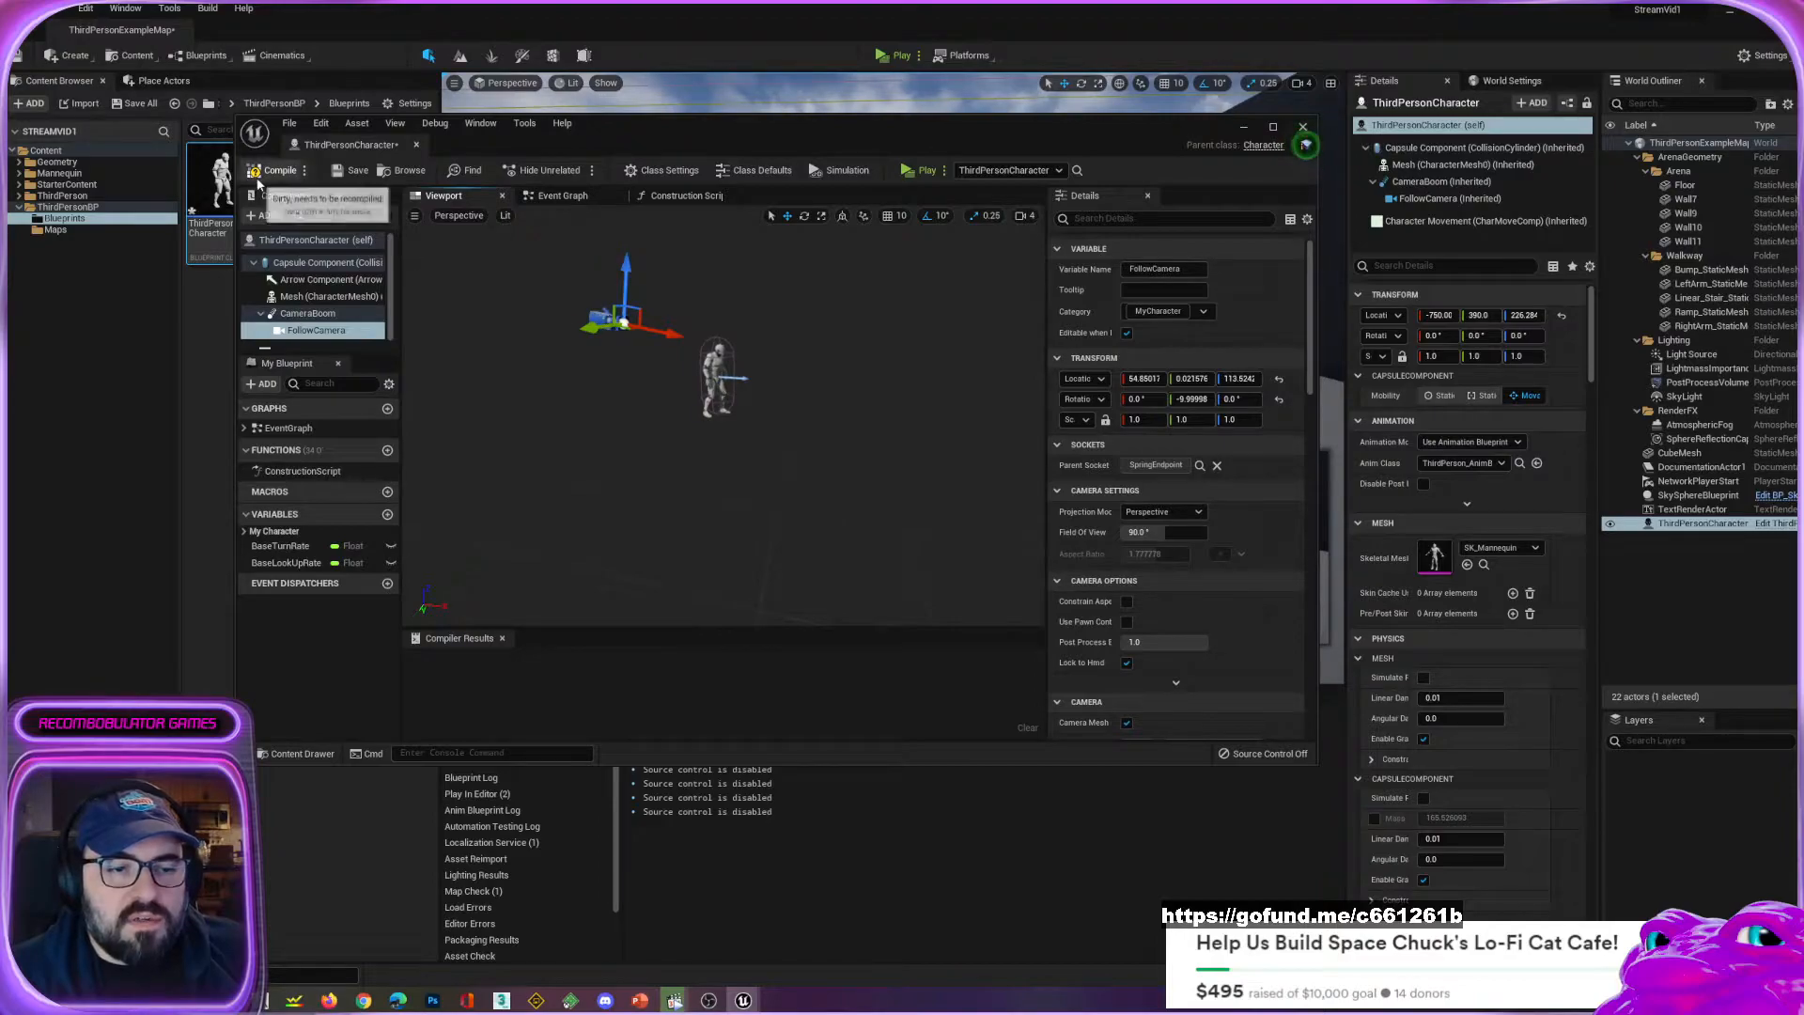
pyautogui.click(355, 175)
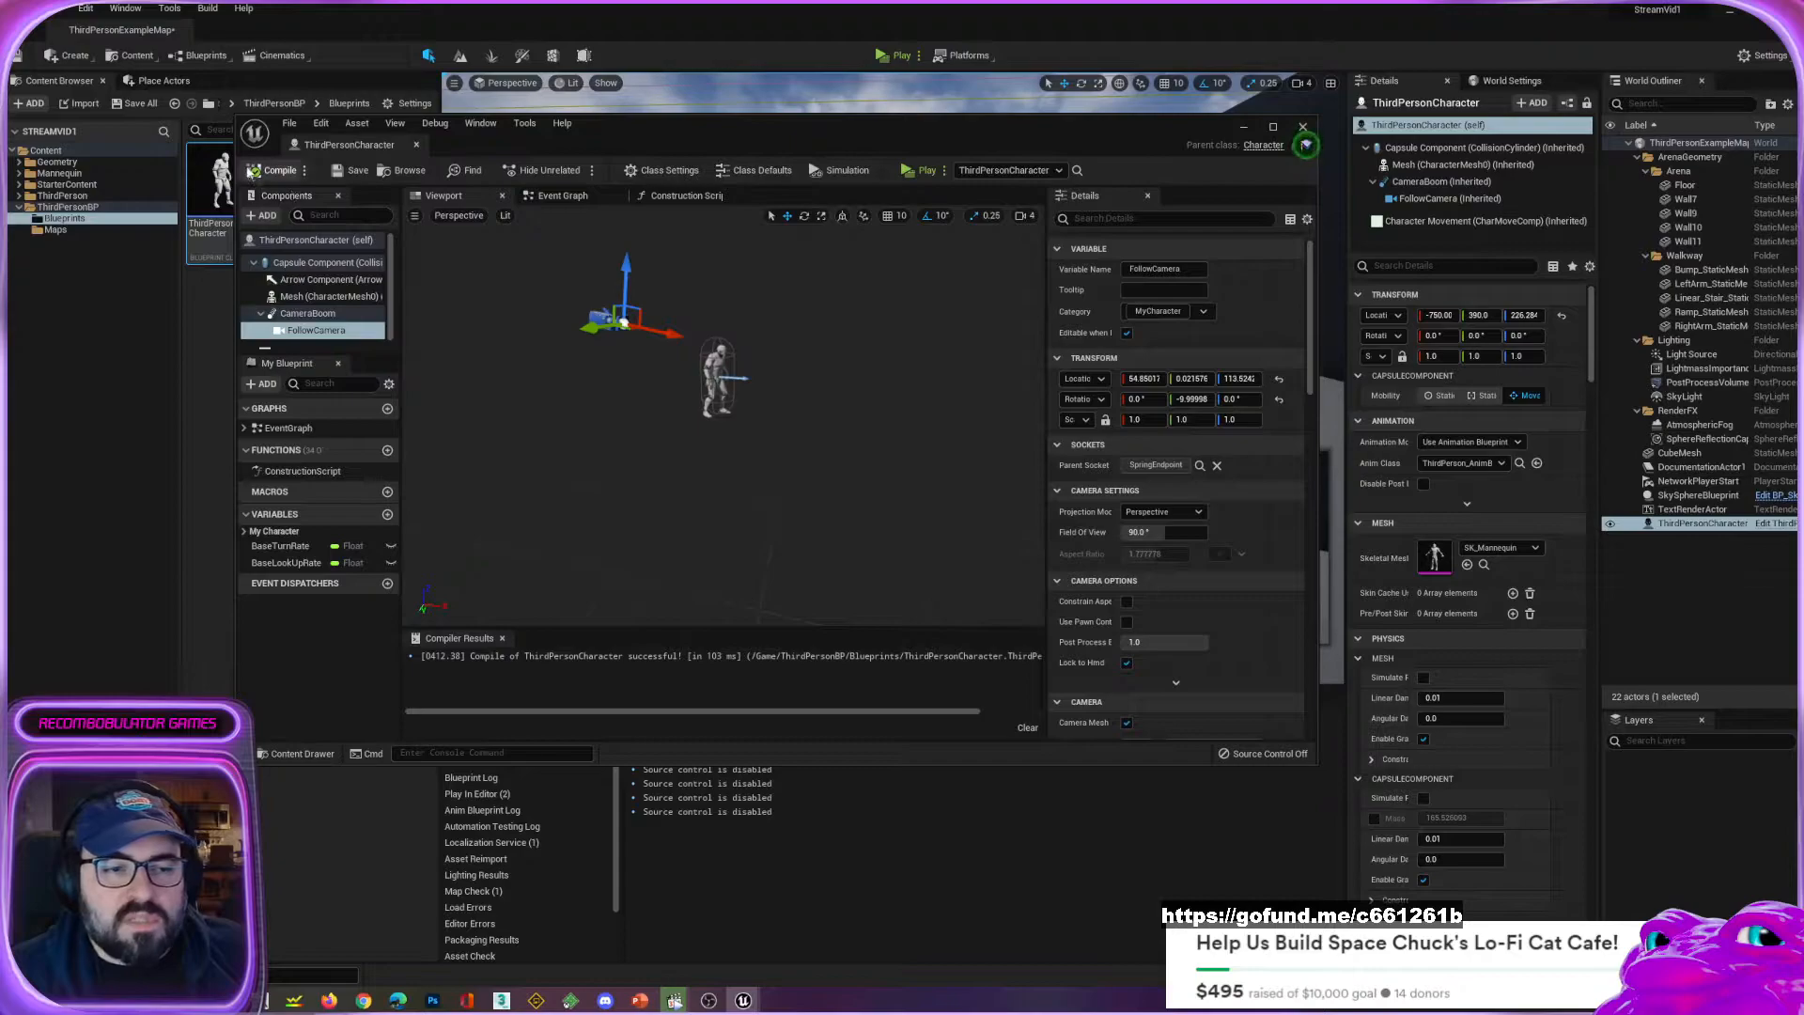
# Show the ThirdPersonCharacter blueprint's Event Graph and enlarge its window so the input node groups are all in view.
pyautogui.moveTo(774, 142); pyautogui.dragTo(777, 381)
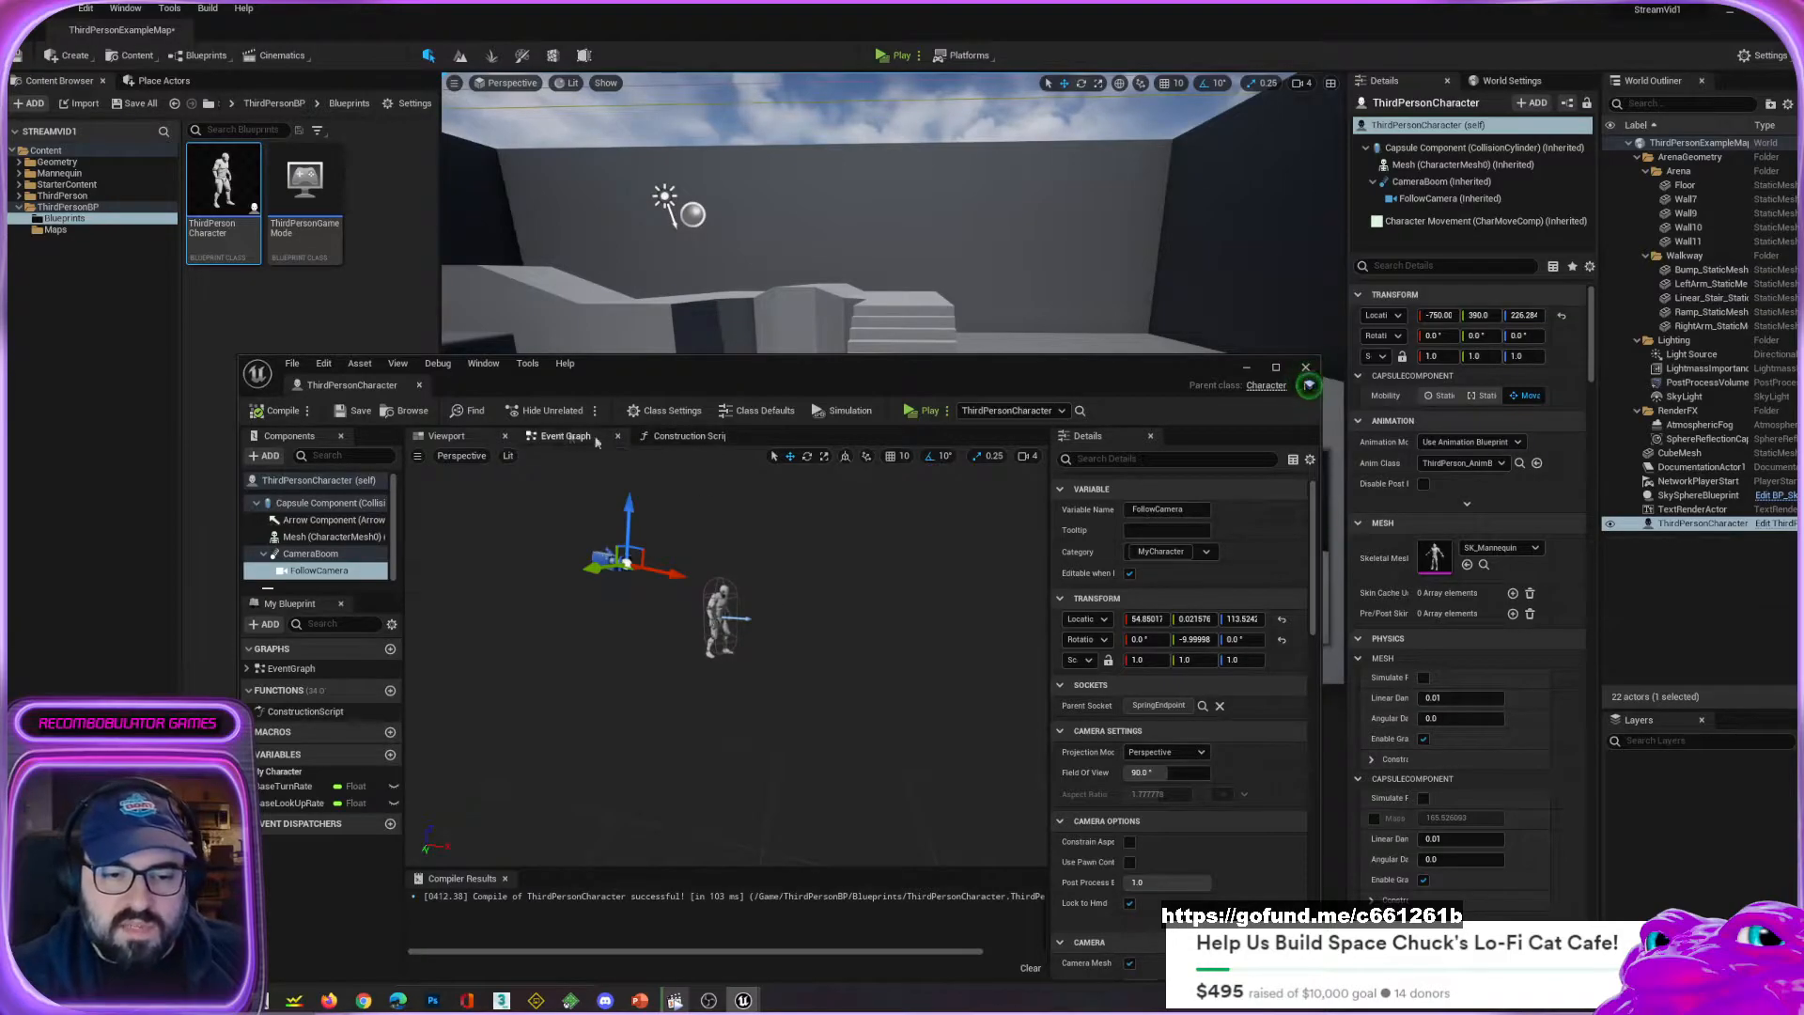
pyautogui.click(565, 436)
pyautogui.moveTo(901, 379); pyautogui.dragTo(724, 68)
pyautogui.moveTo(1142, 691); pyautogui.dragTo(1797, 939)
pyautogui.scroll(-10, 964, 470)
pyautogui.scroll(4, 964, 470)
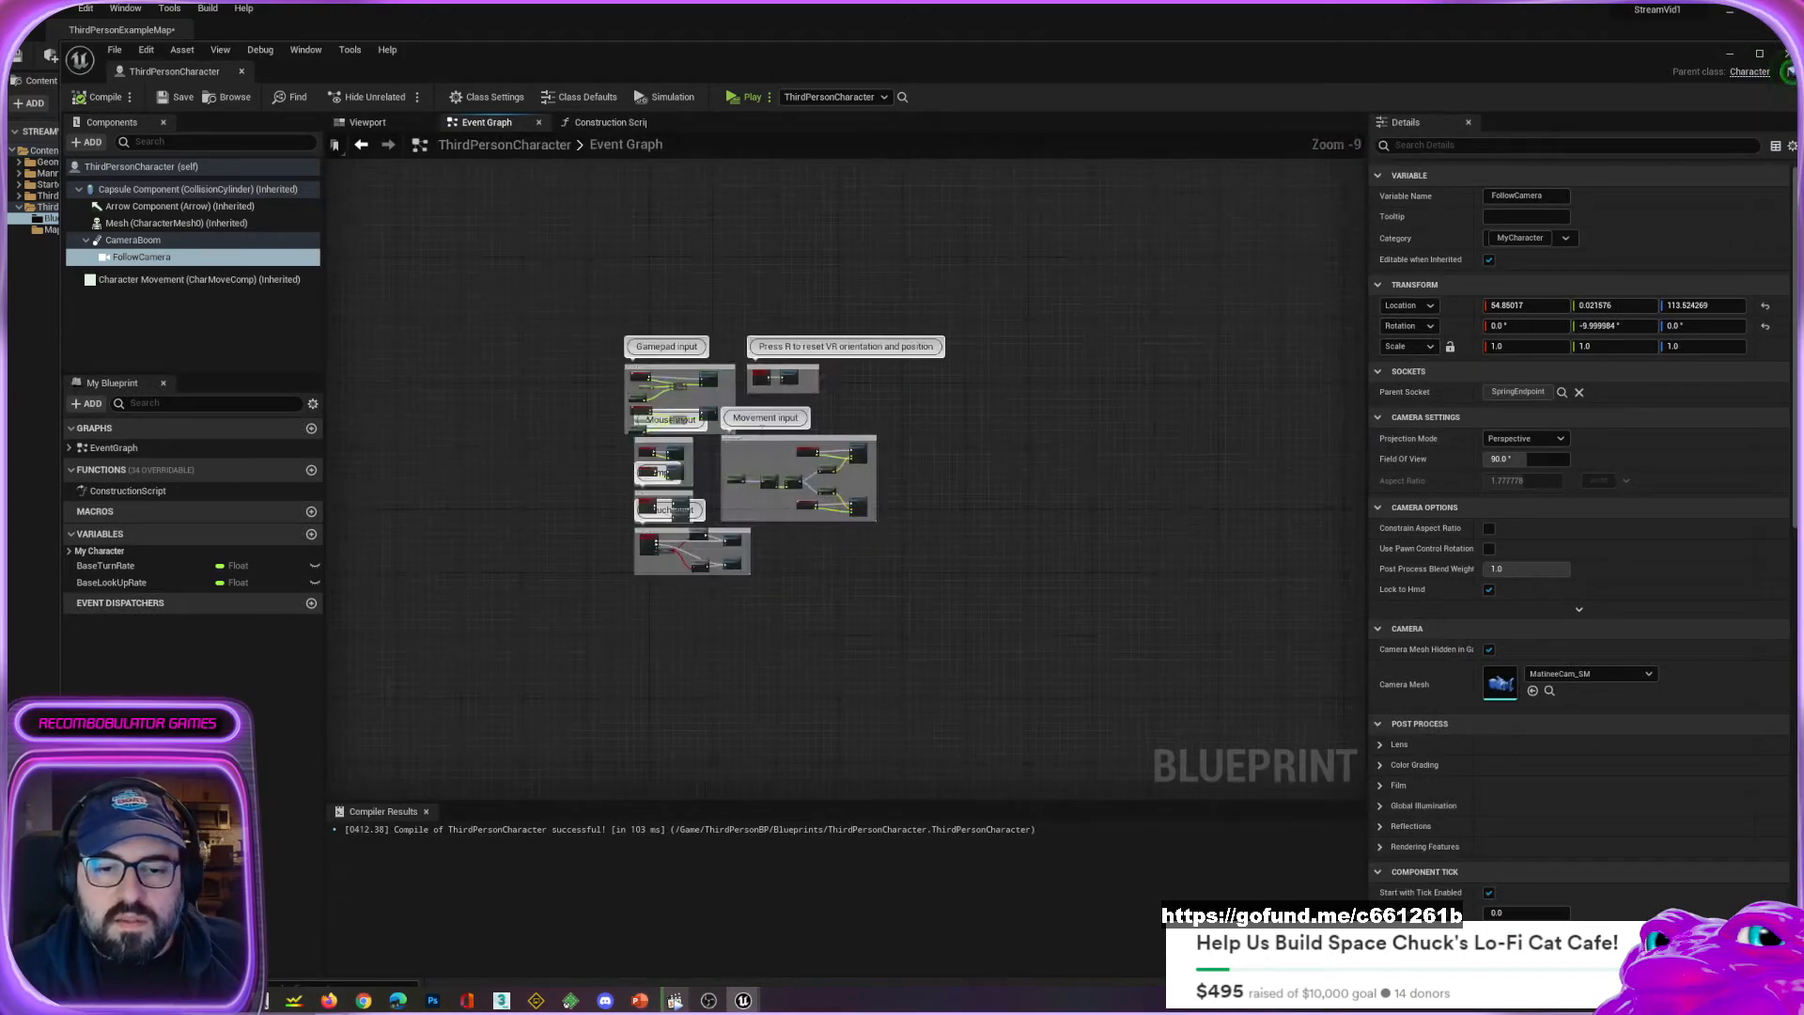
pyautogui.scroll(1, 684, 441)
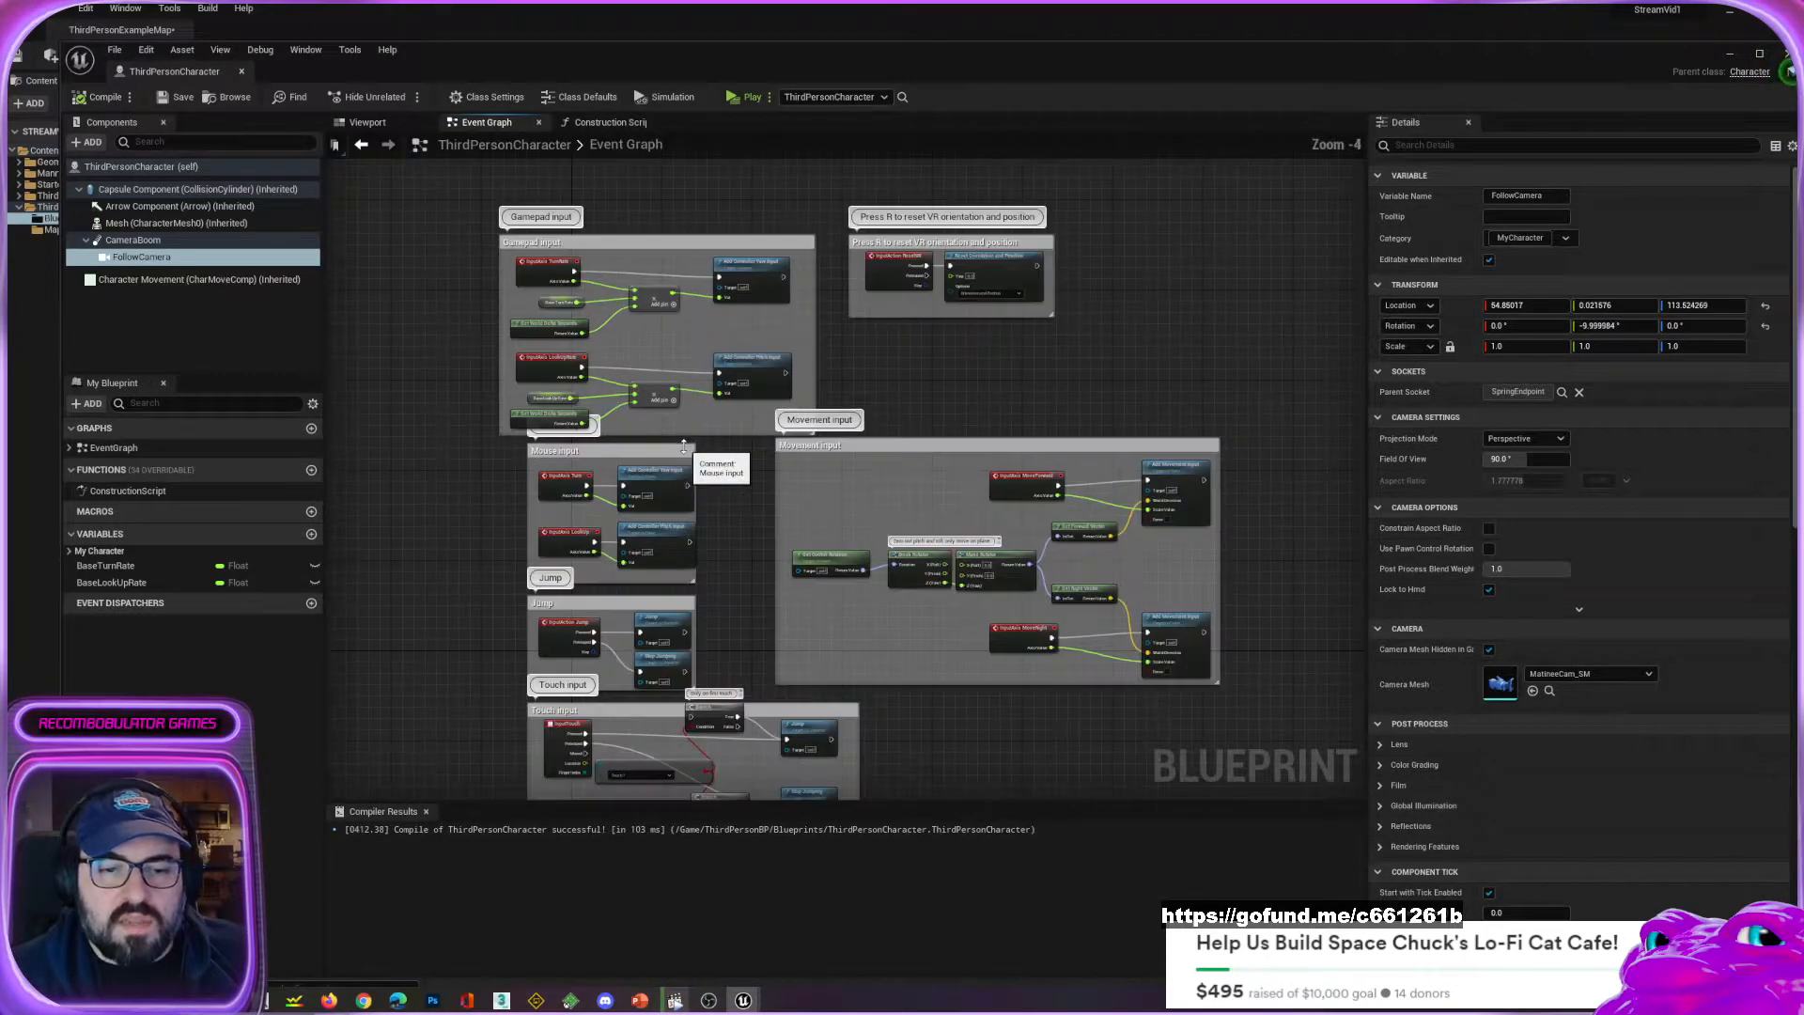
pyautogui.moveTo(940, 433); pyautogui.dragTo(894, 371, button='right')
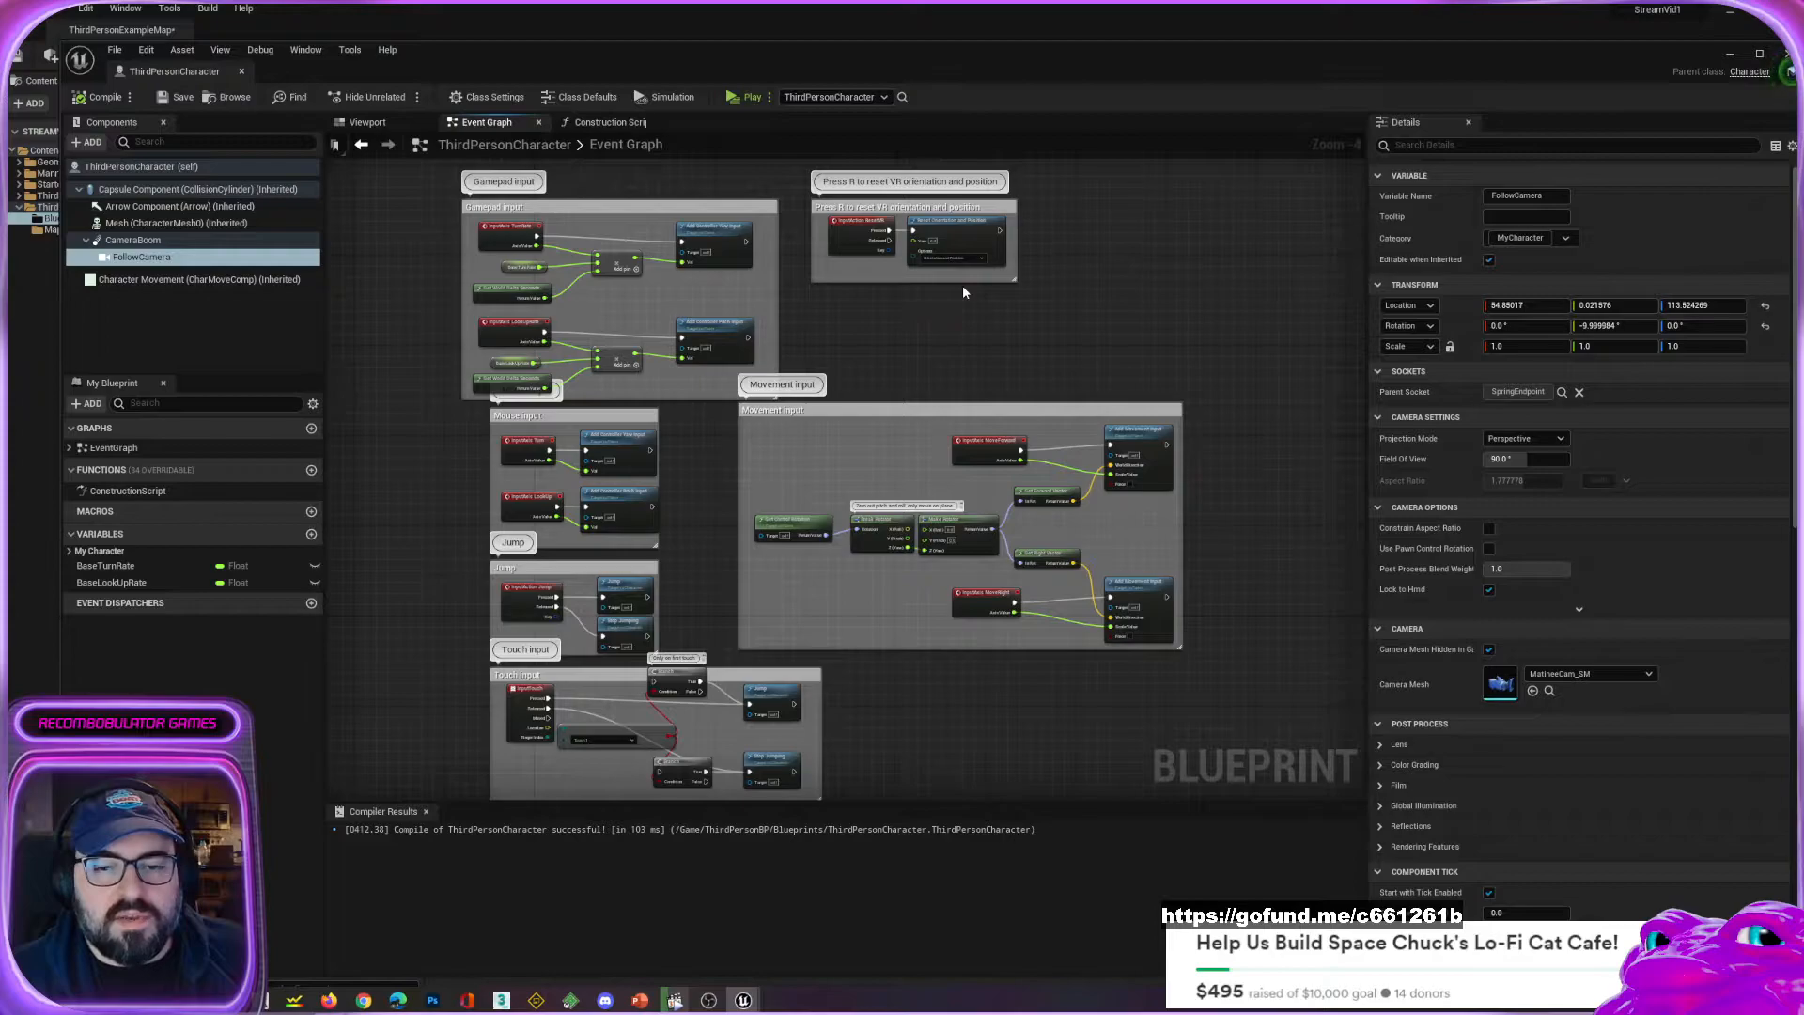
# Start a play session, shrink the preview window beside the Event Graph, and bring it back in front of the blueprint.
pyautogui.click(740, 95)
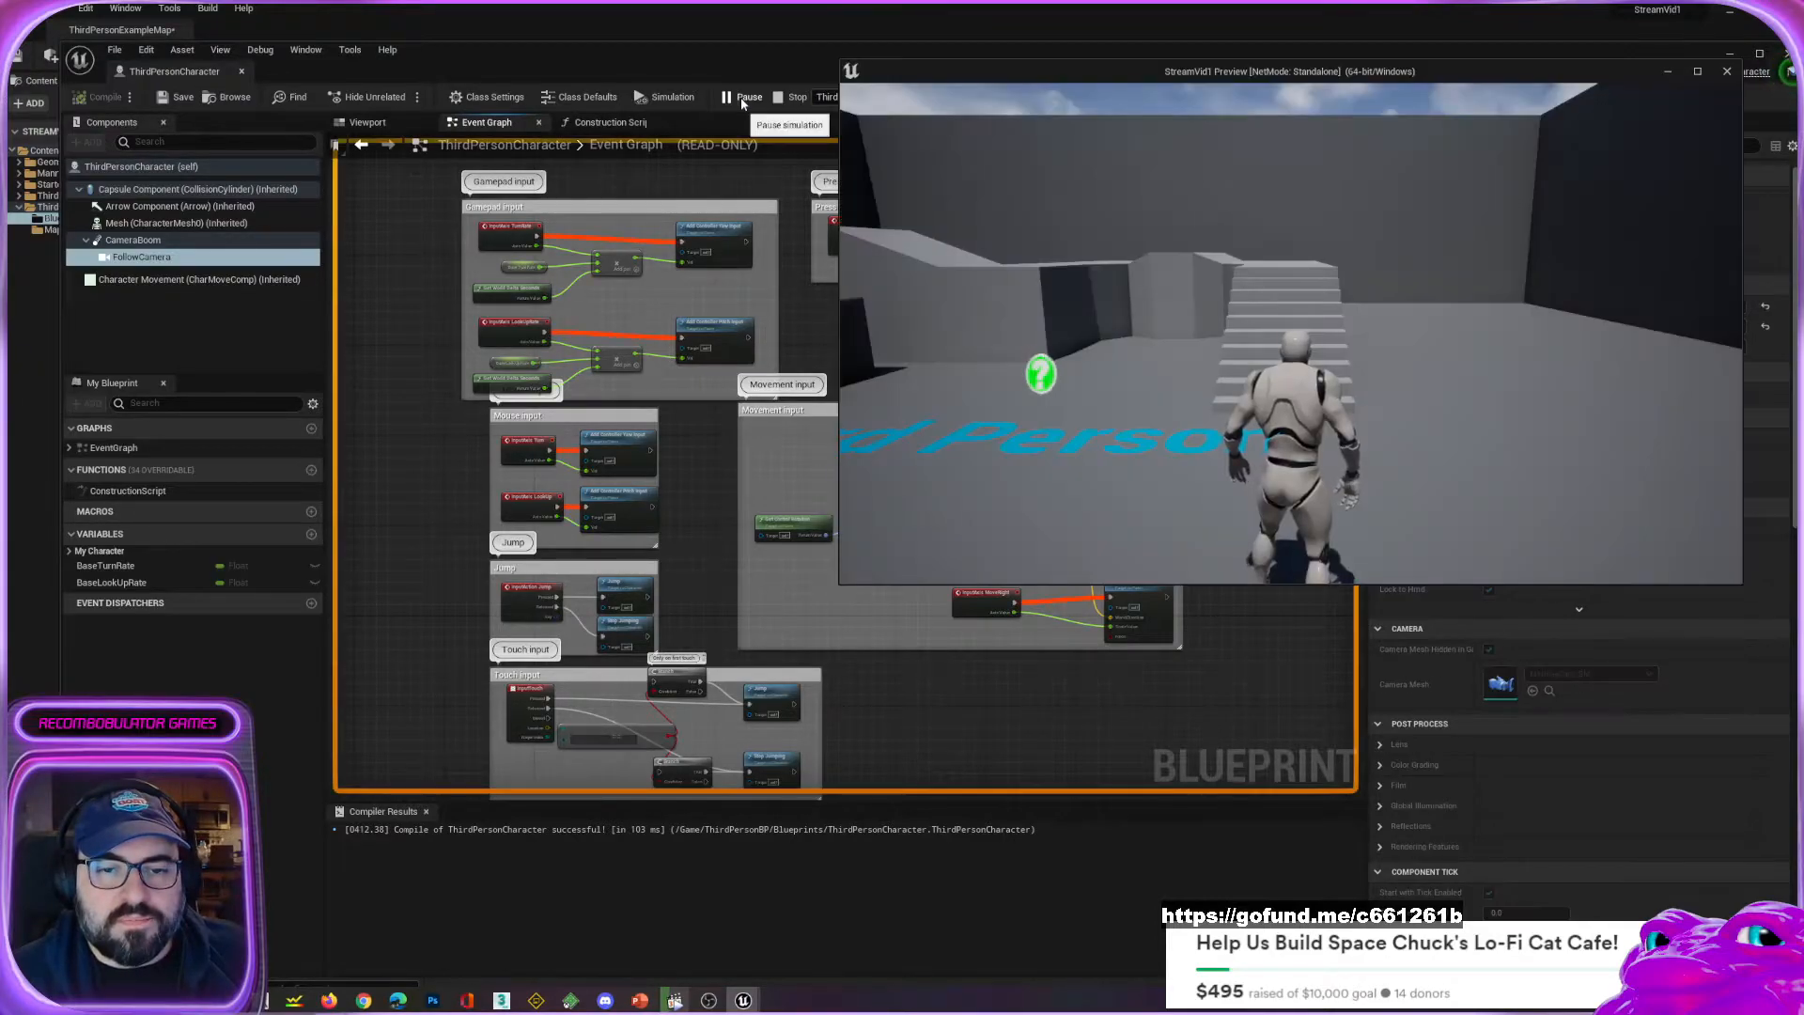
pyautogui.moveTo(902, 73); pyautogui.dragTo(1278, 576)
pyautogui.moveTo(1430, 599); pyautogui.dragTo(1406, 217)
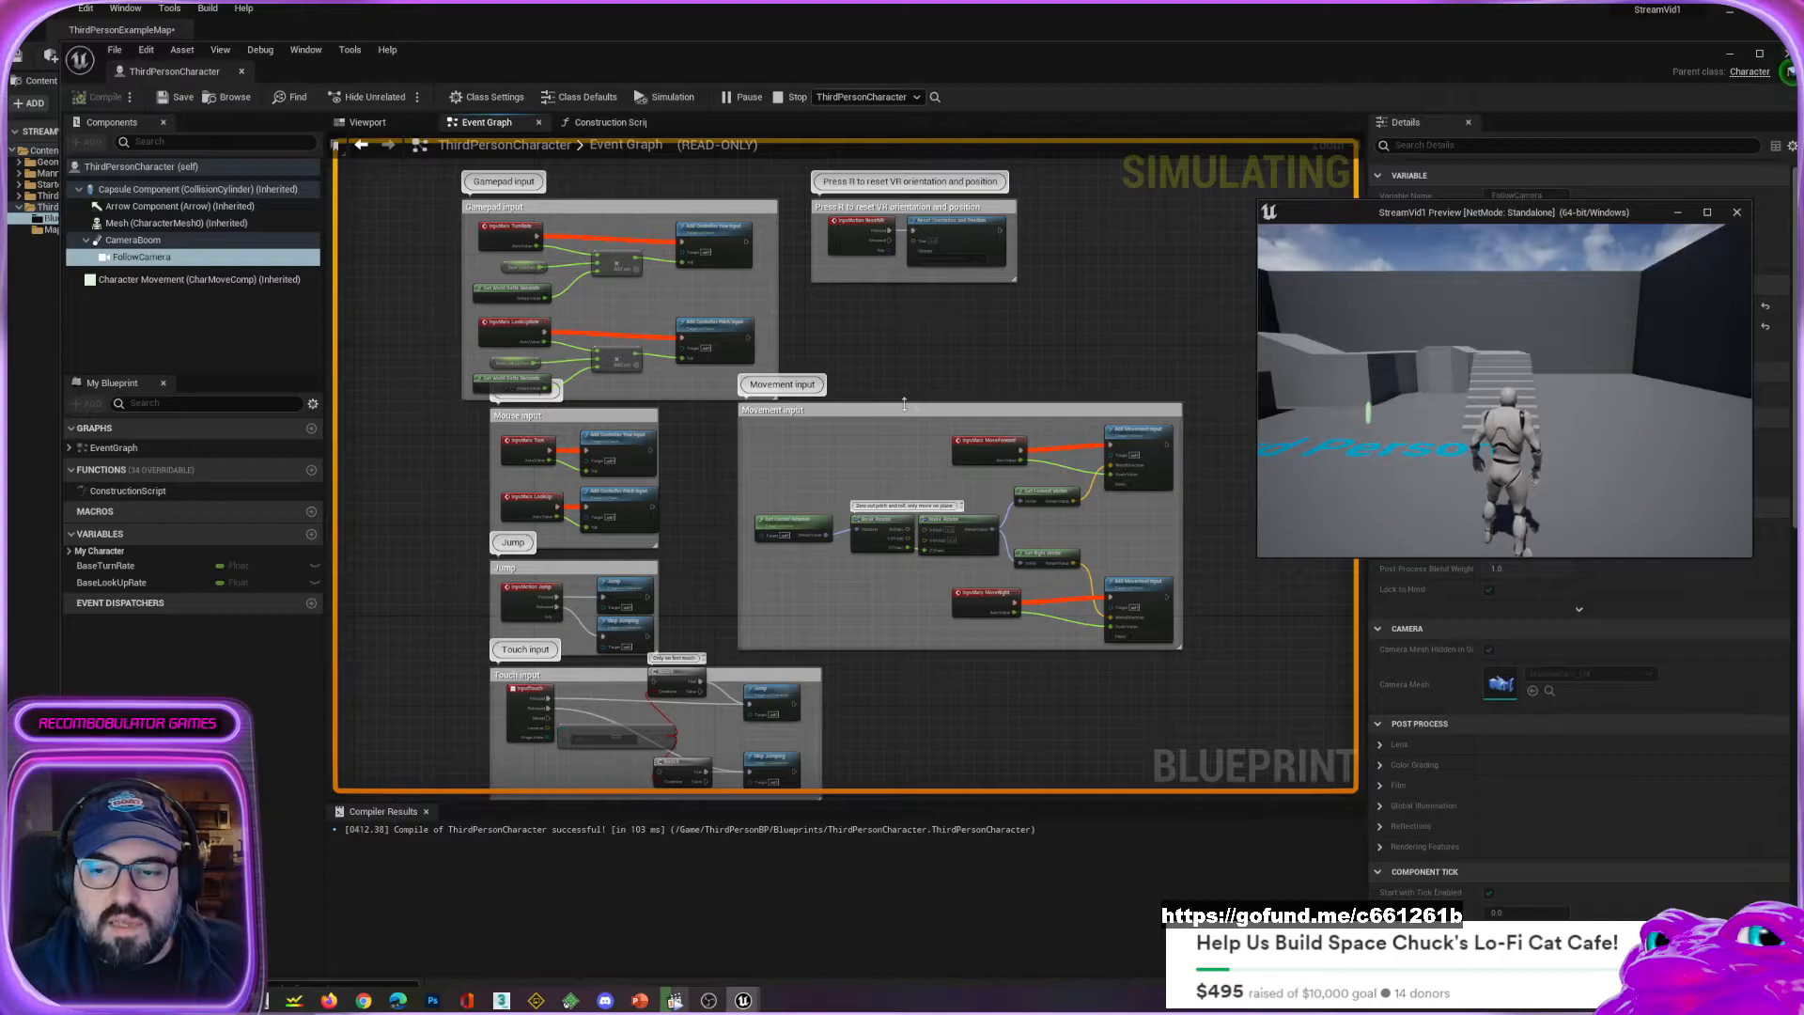
pyautogui.click(872, 350)
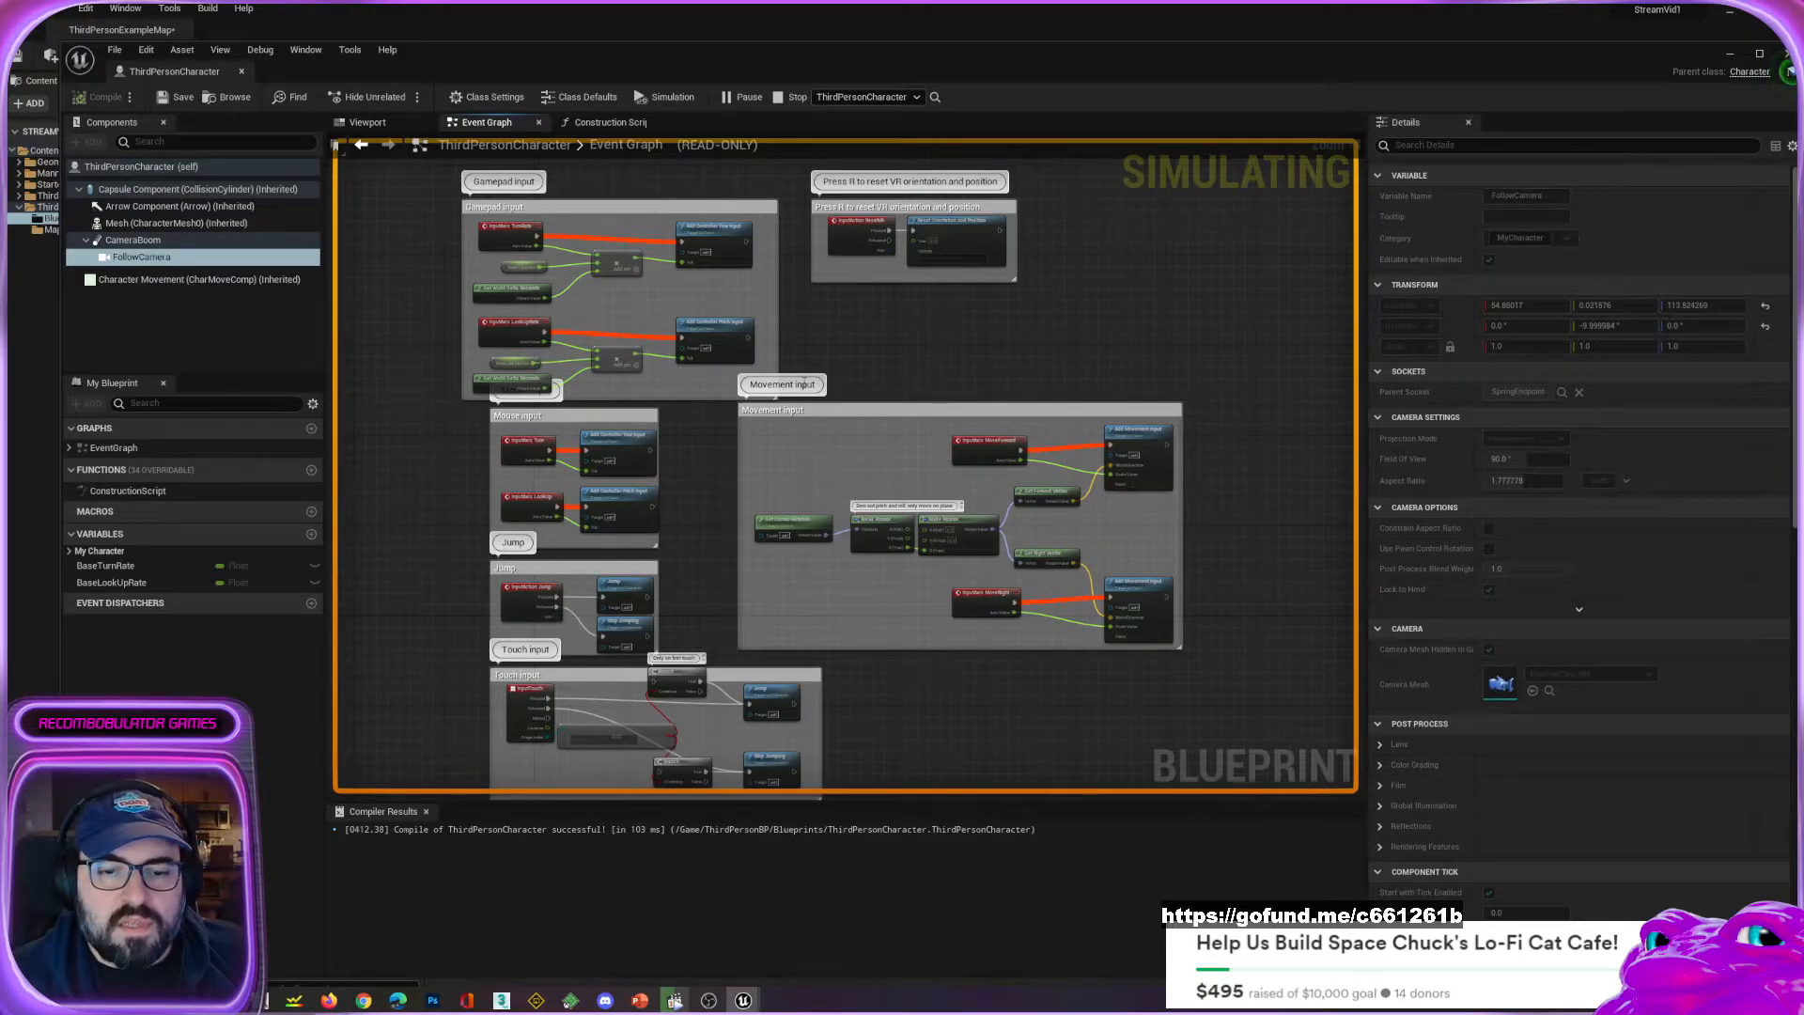
pyautogui.press('Tab')
pyautogui.press('Tab')
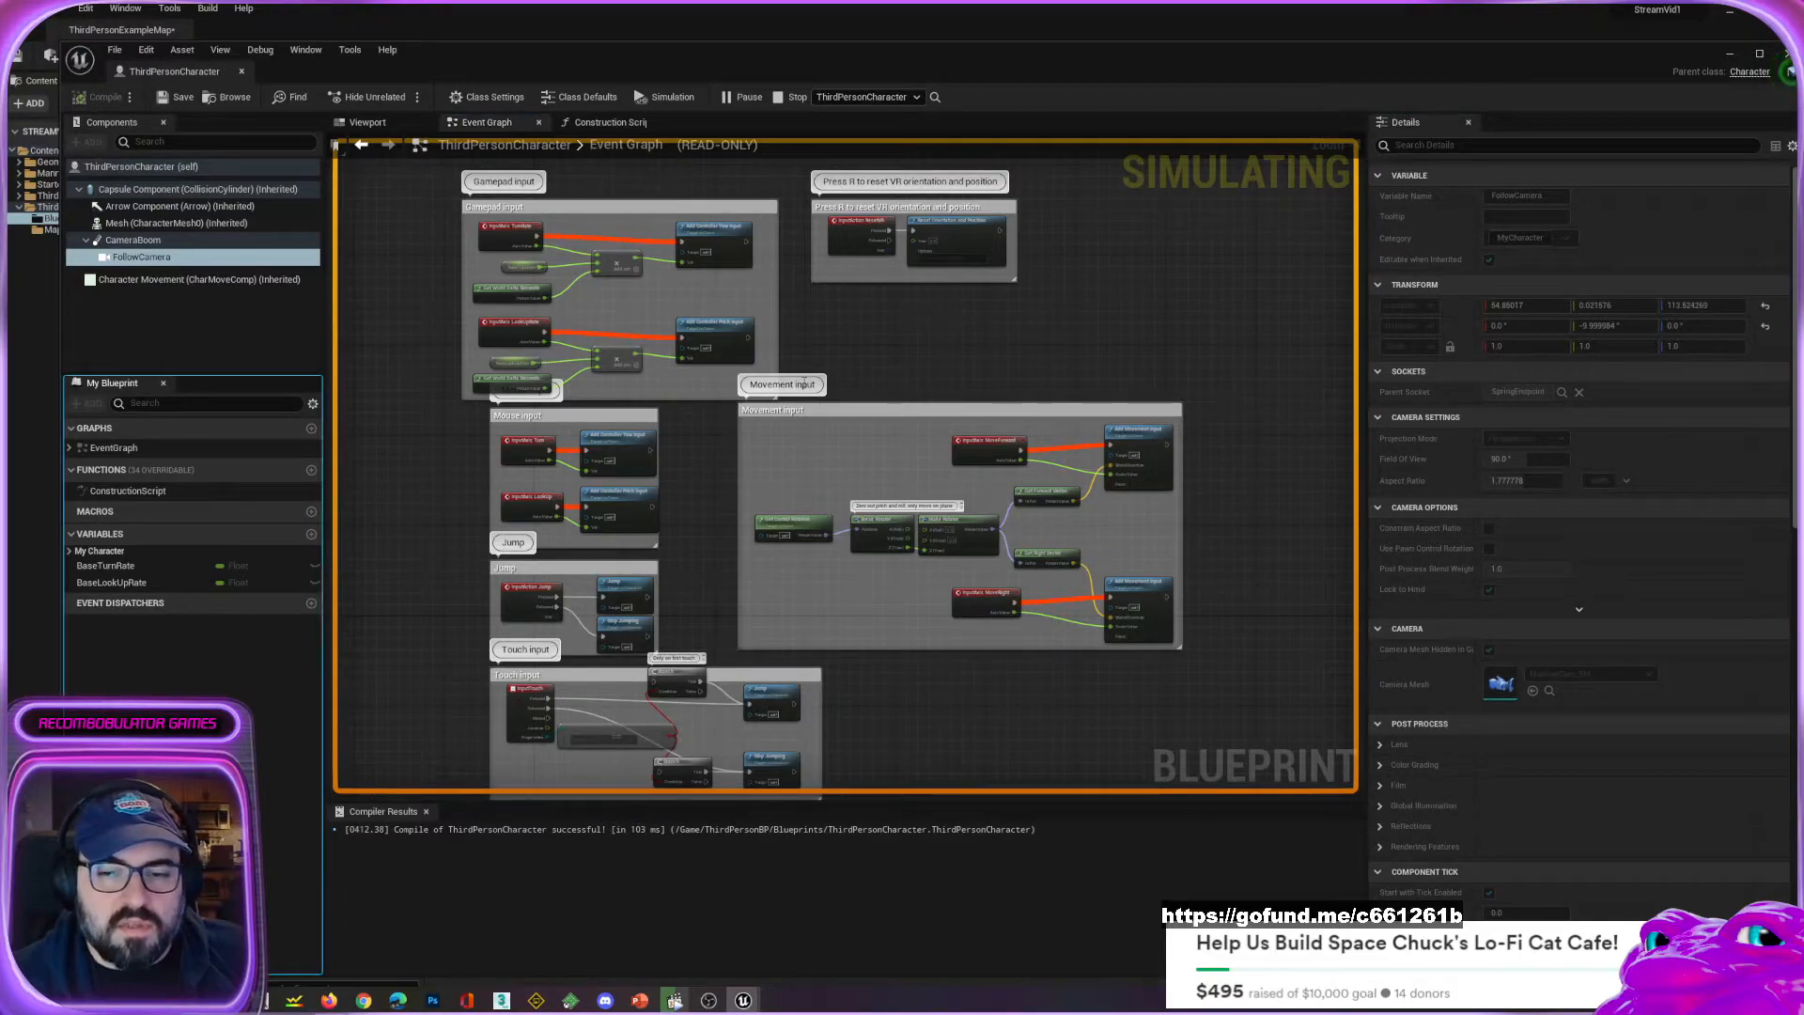
pyautogui.moveTo(752, 1004)
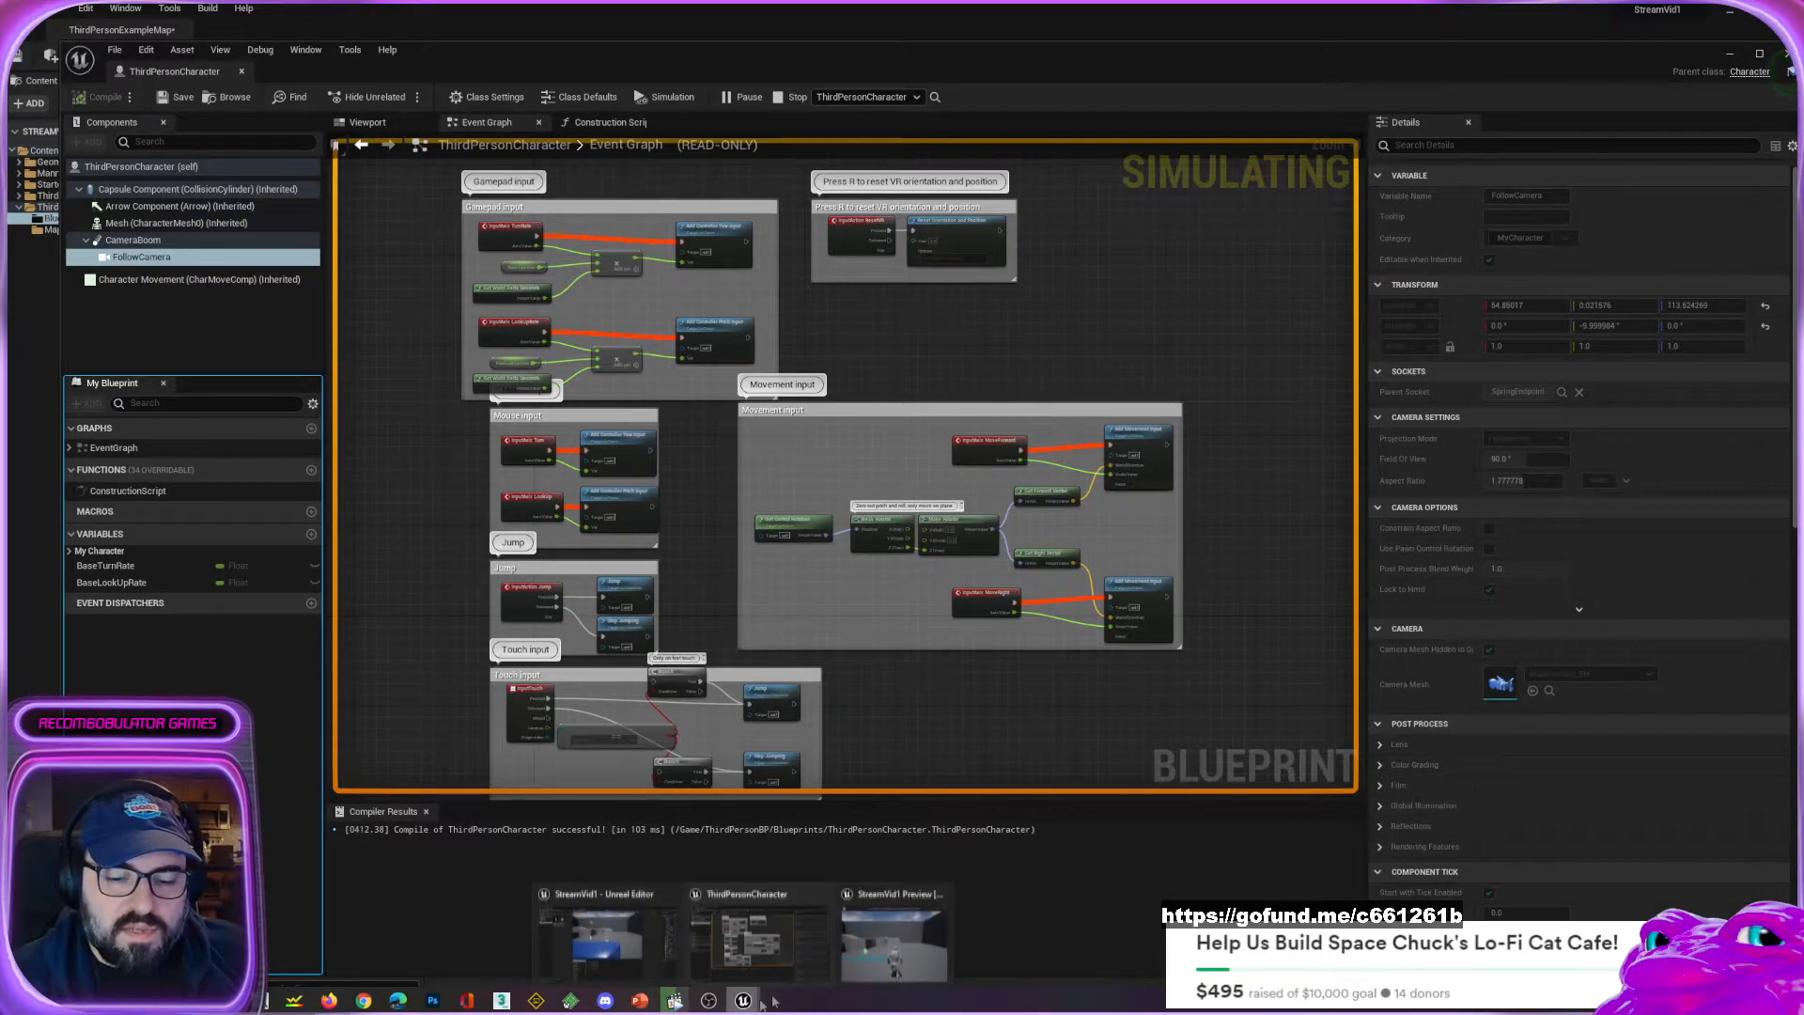
pyautogui.click(891, 951)
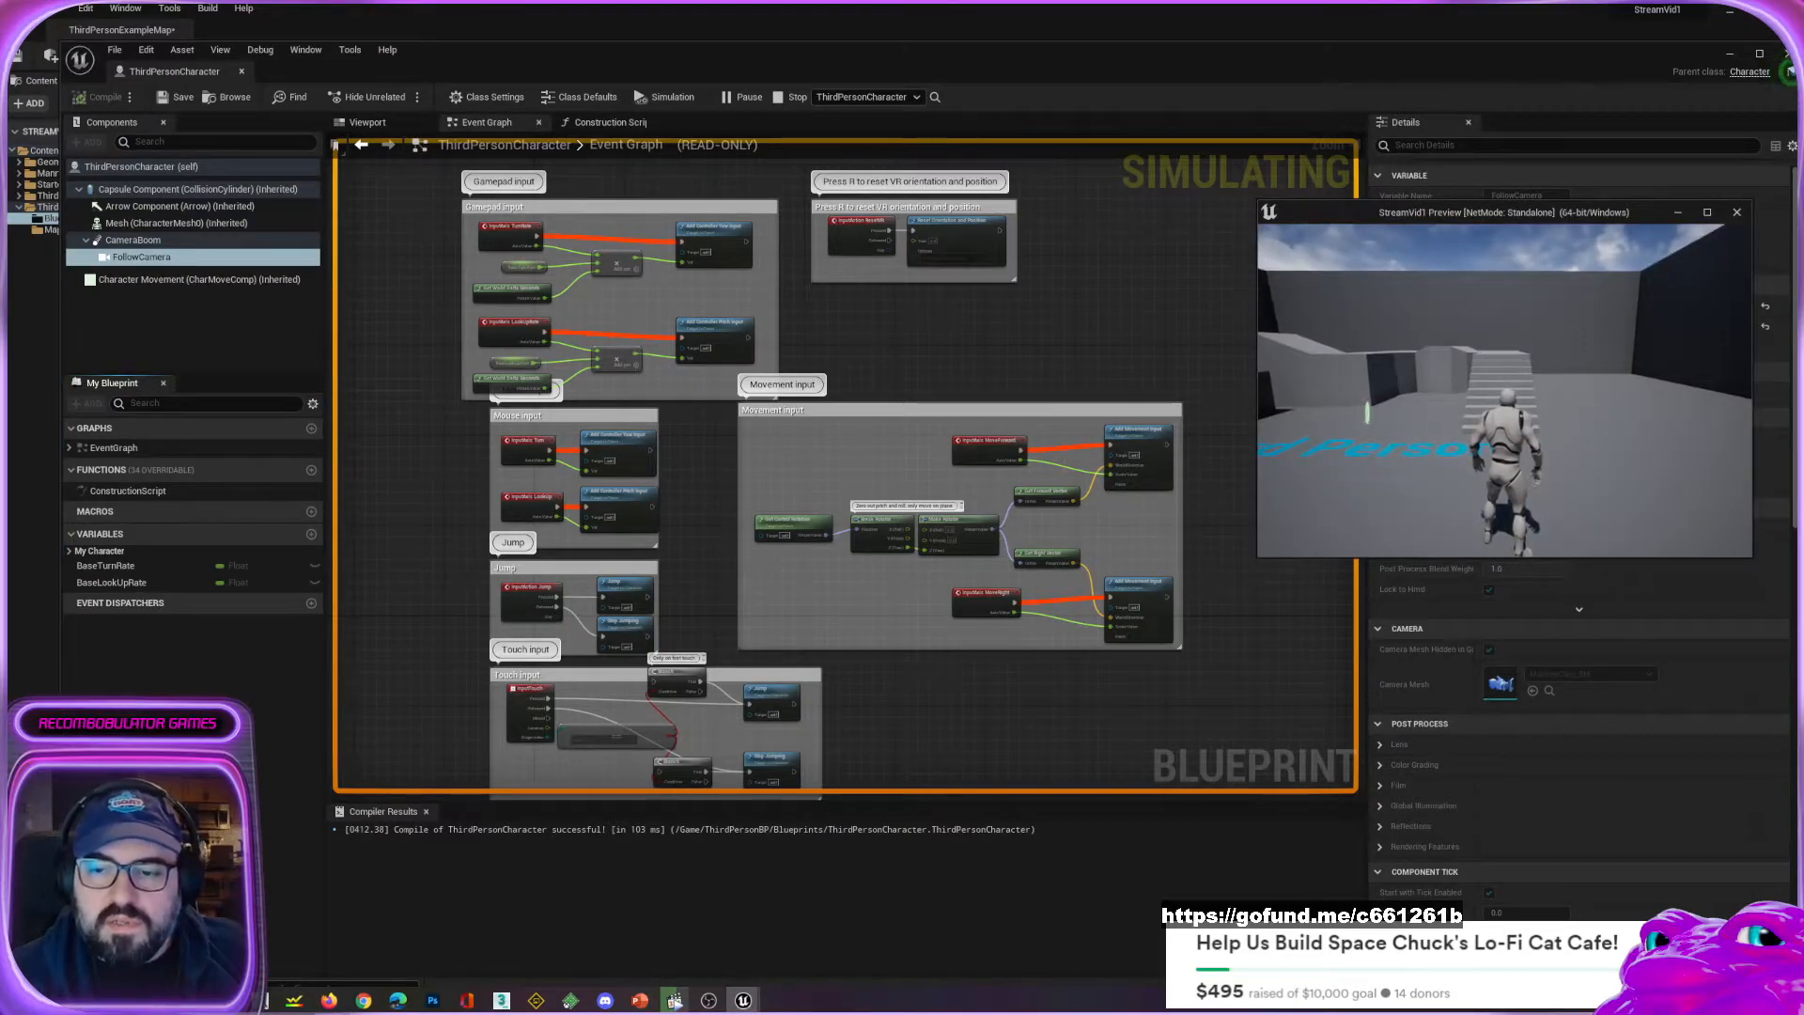
# Run the character around and jump repeatedly in the preview to examine how the Event Graph's input nodes fire.
pyautogui.press('s')
pyautogui.press('a')
pyautogui.press('d')
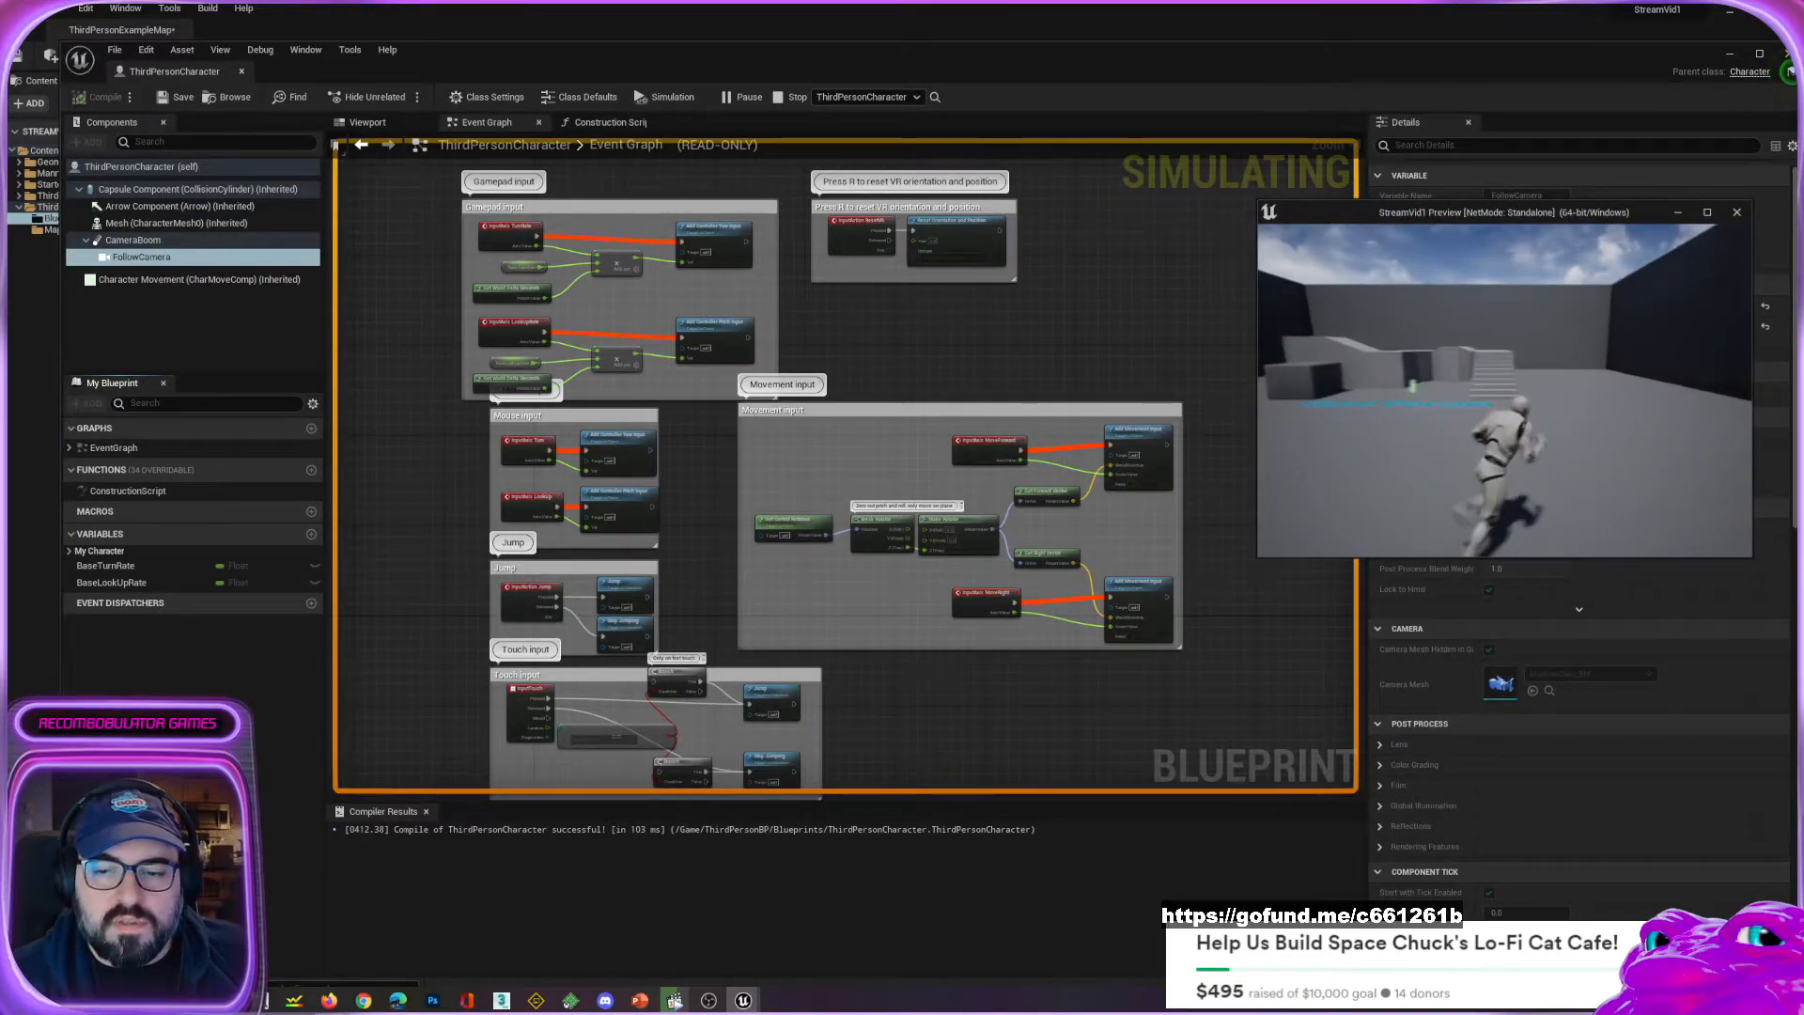
pyautogui.press('w')
pyautogui.press('space')
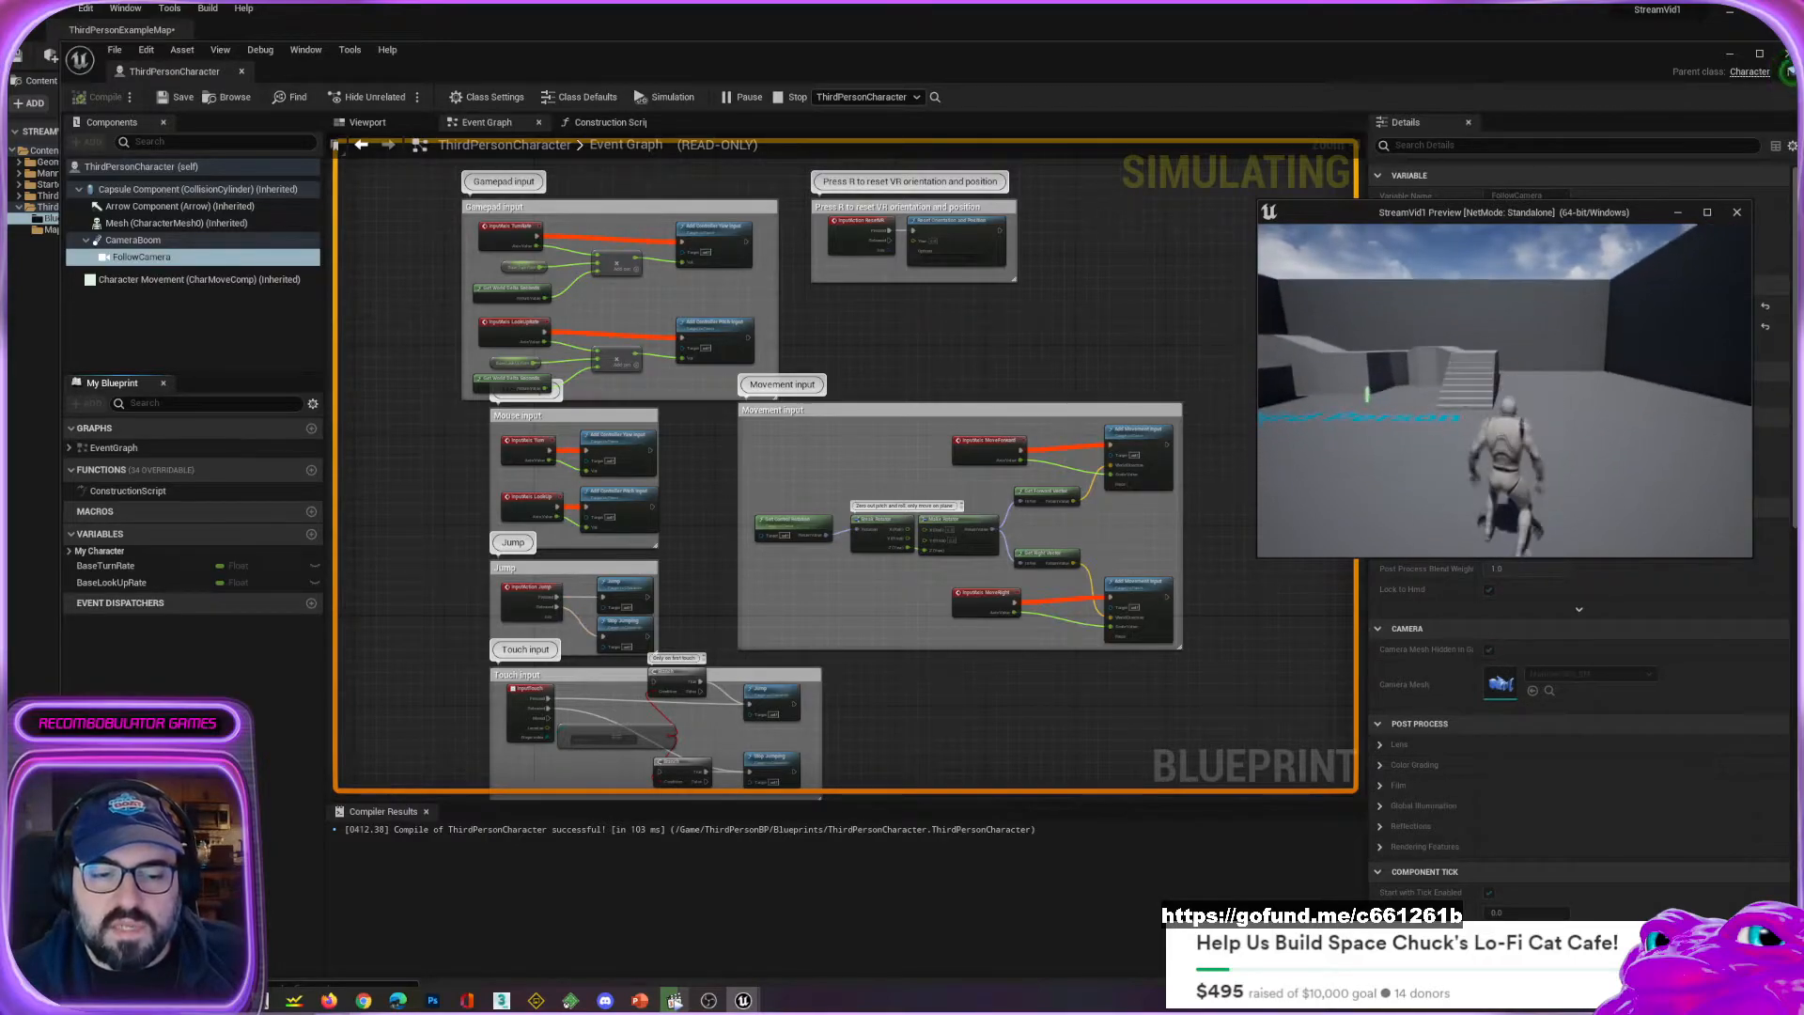
pyautogui.press('space')
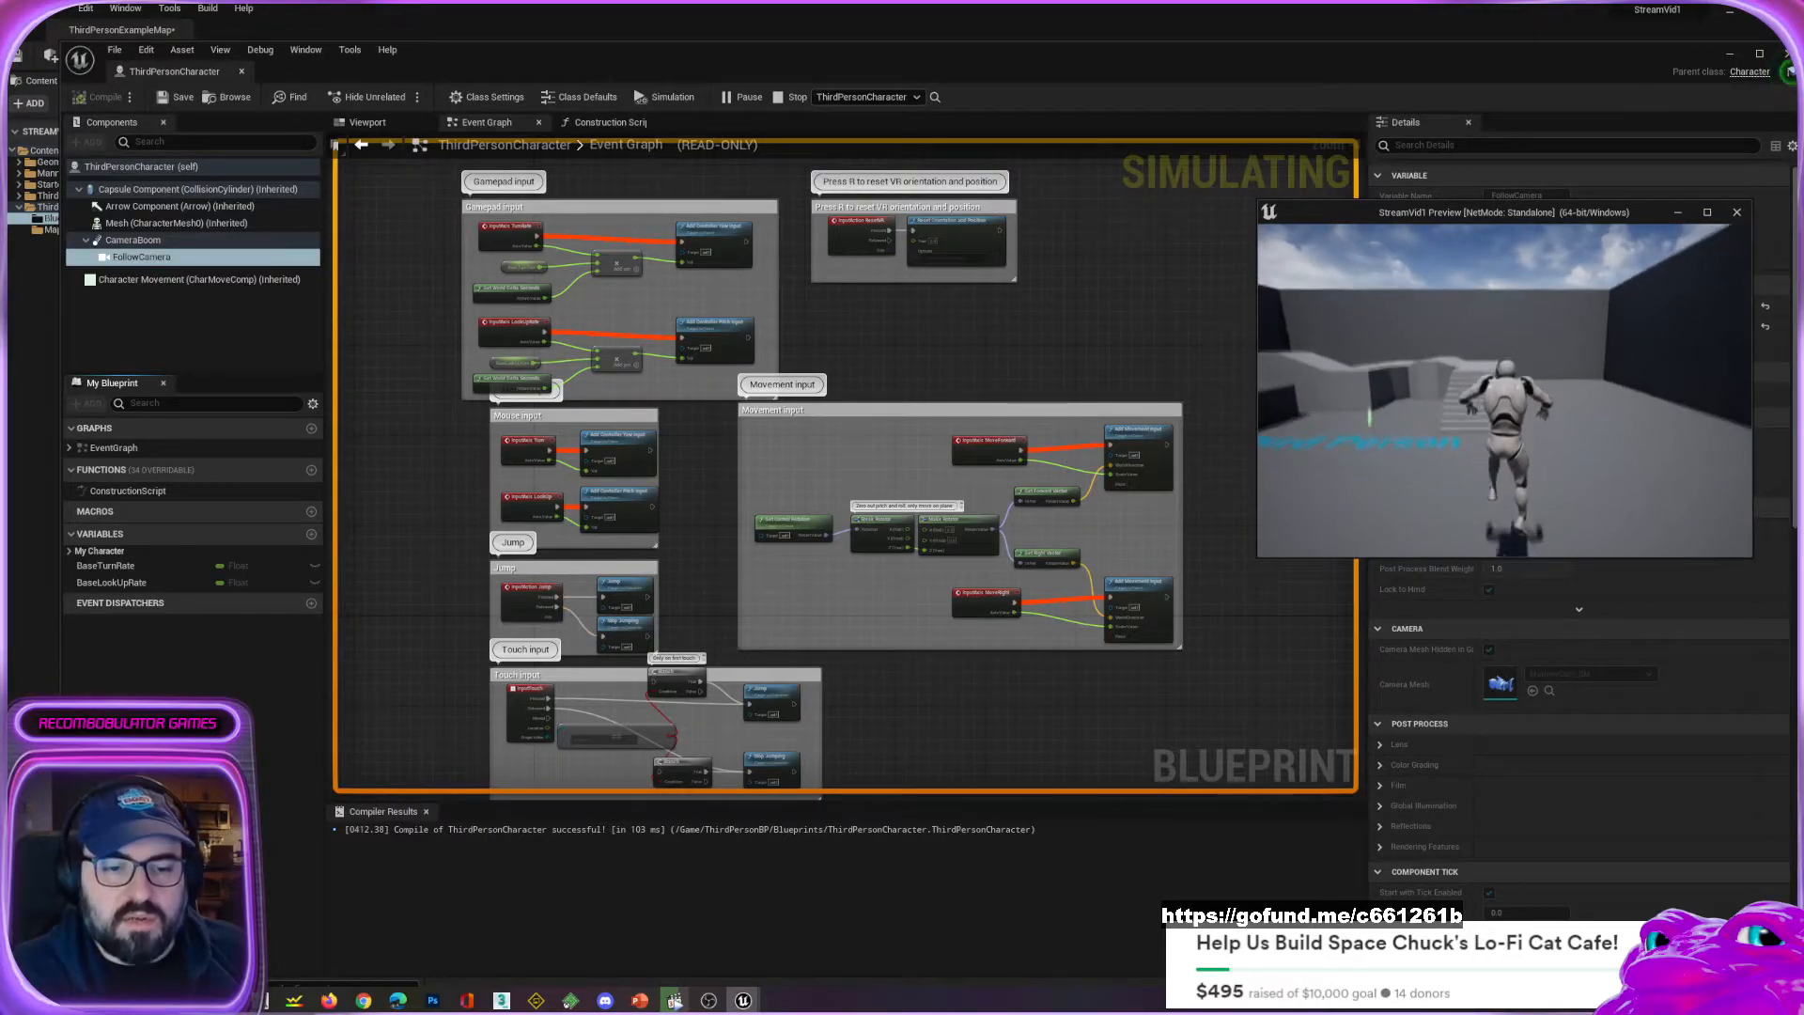
pyautogui.press('space')
pyautogui.press('space')
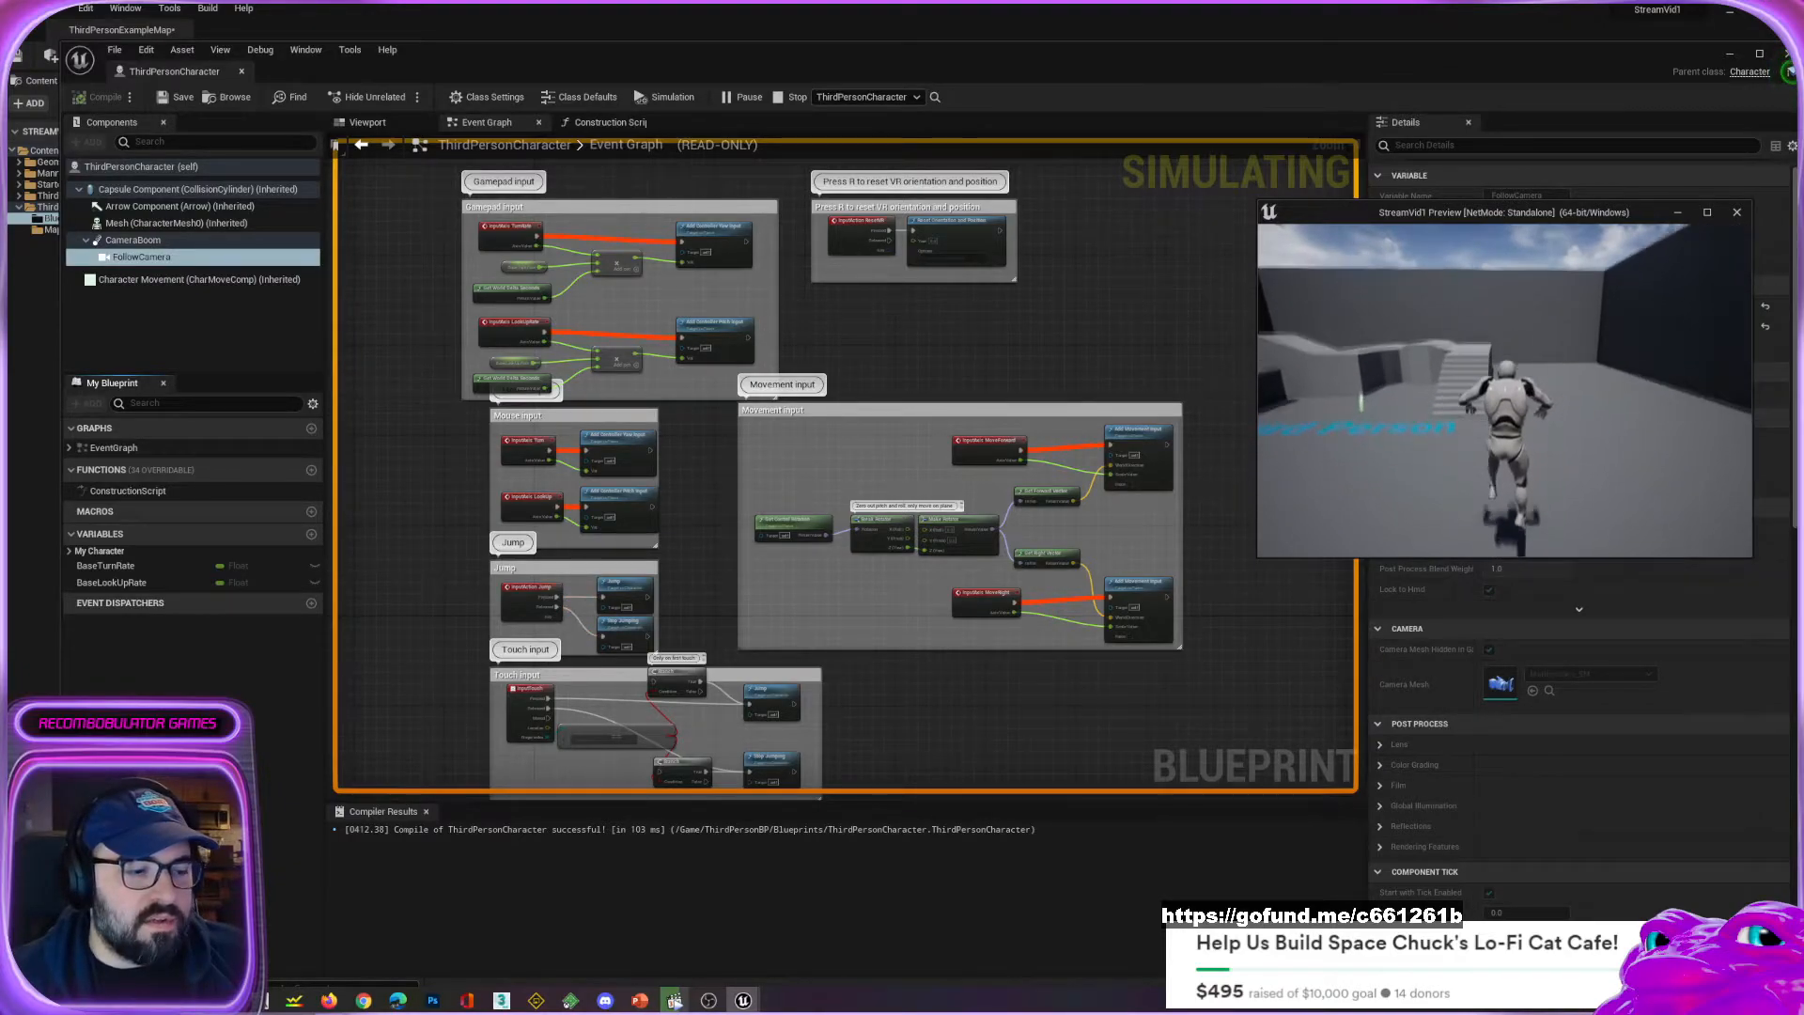
pyautogui.press('space')
pyautogui.press('space')
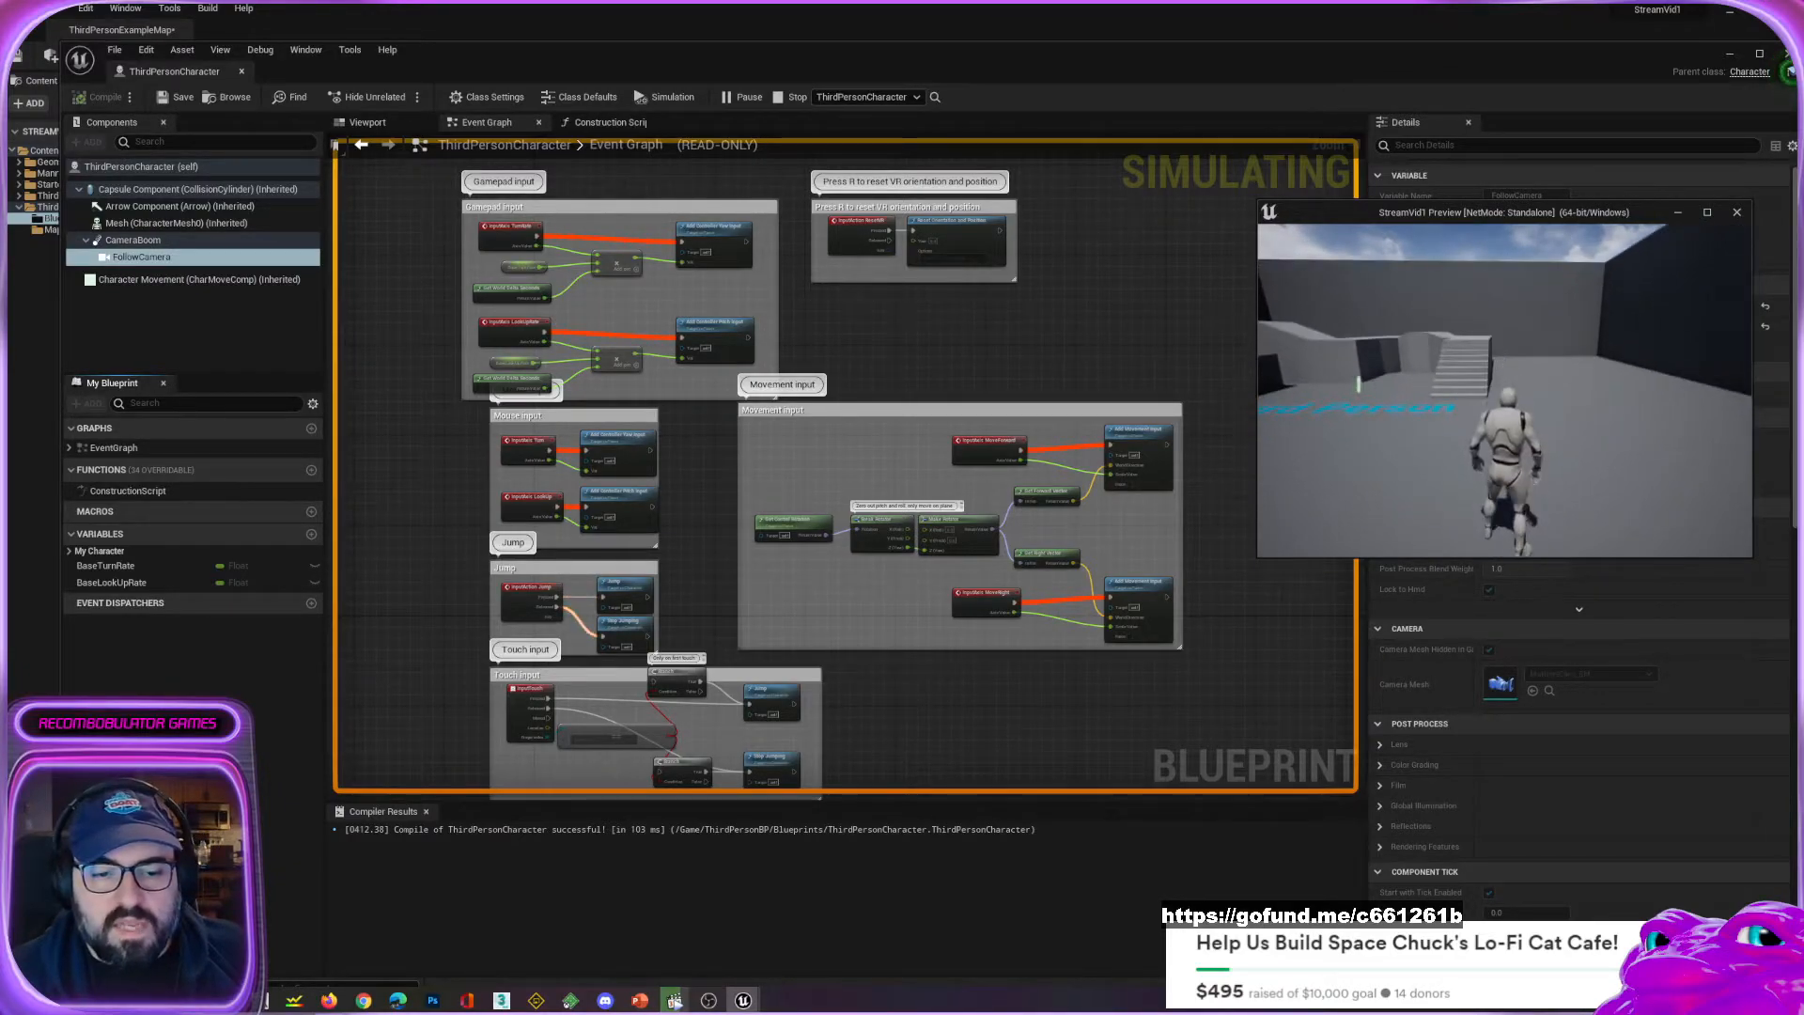
pyautogui.press('space')
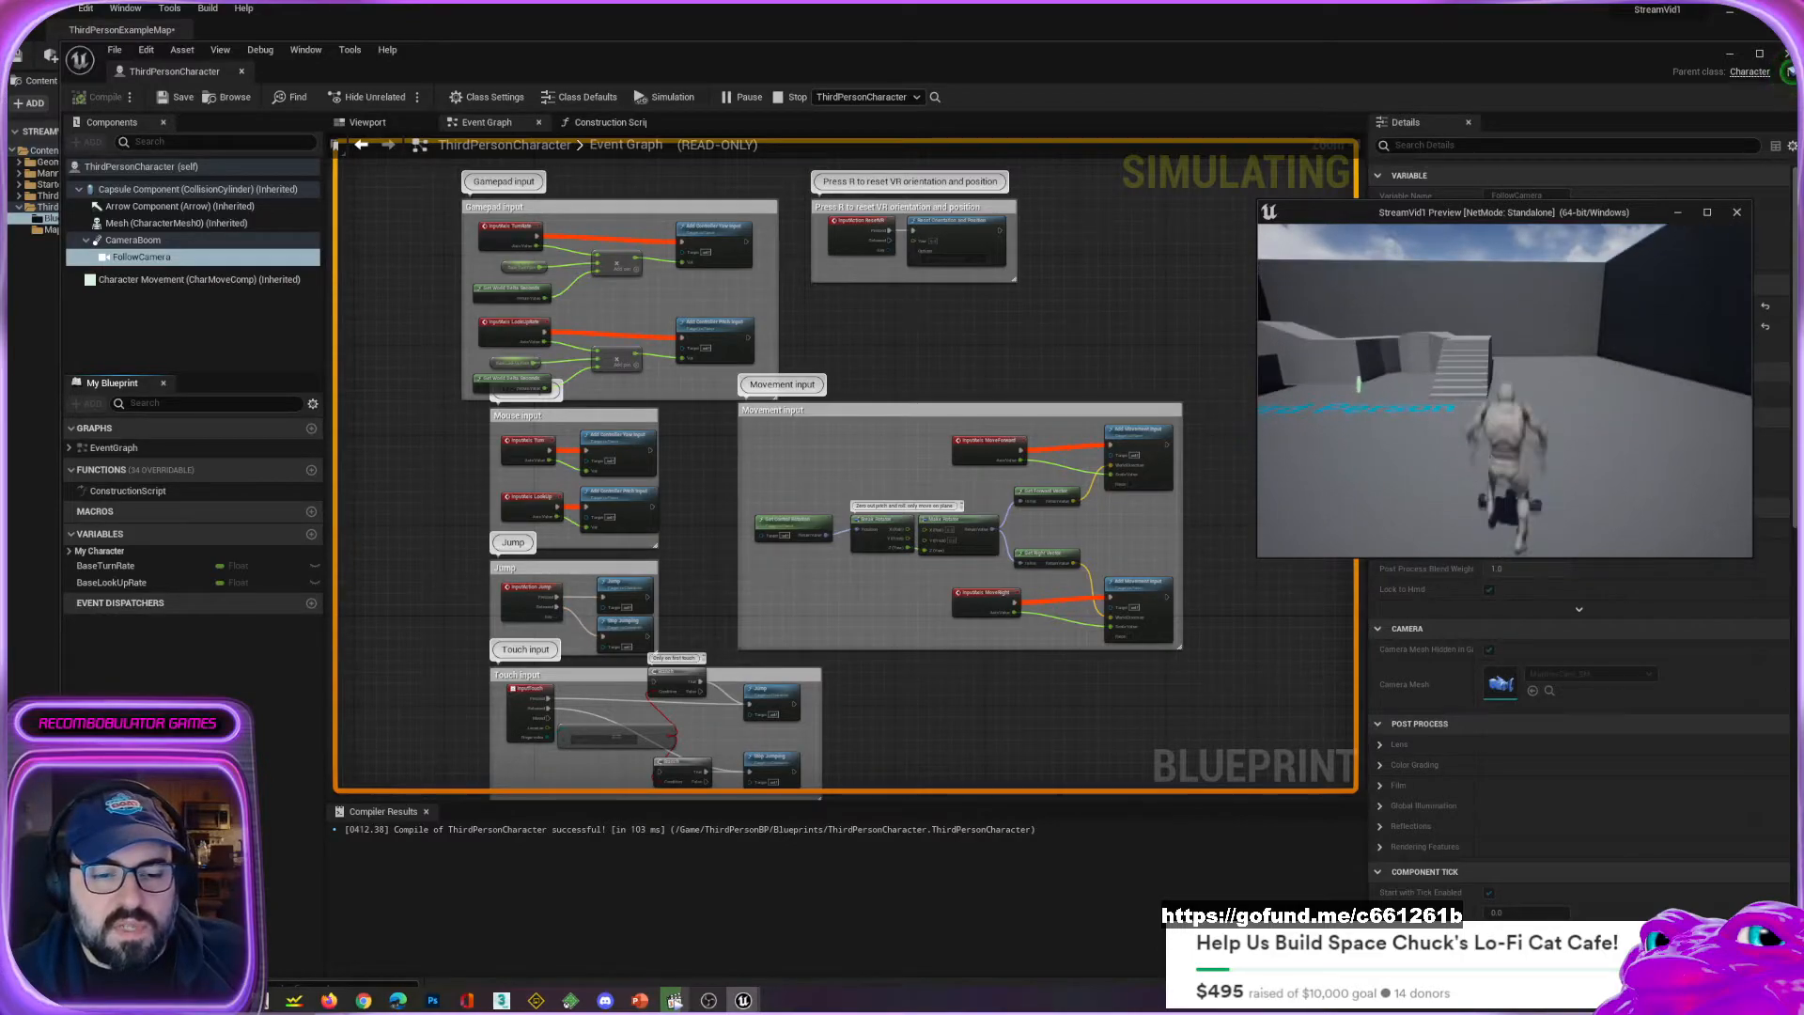
pyautogui.press('space')
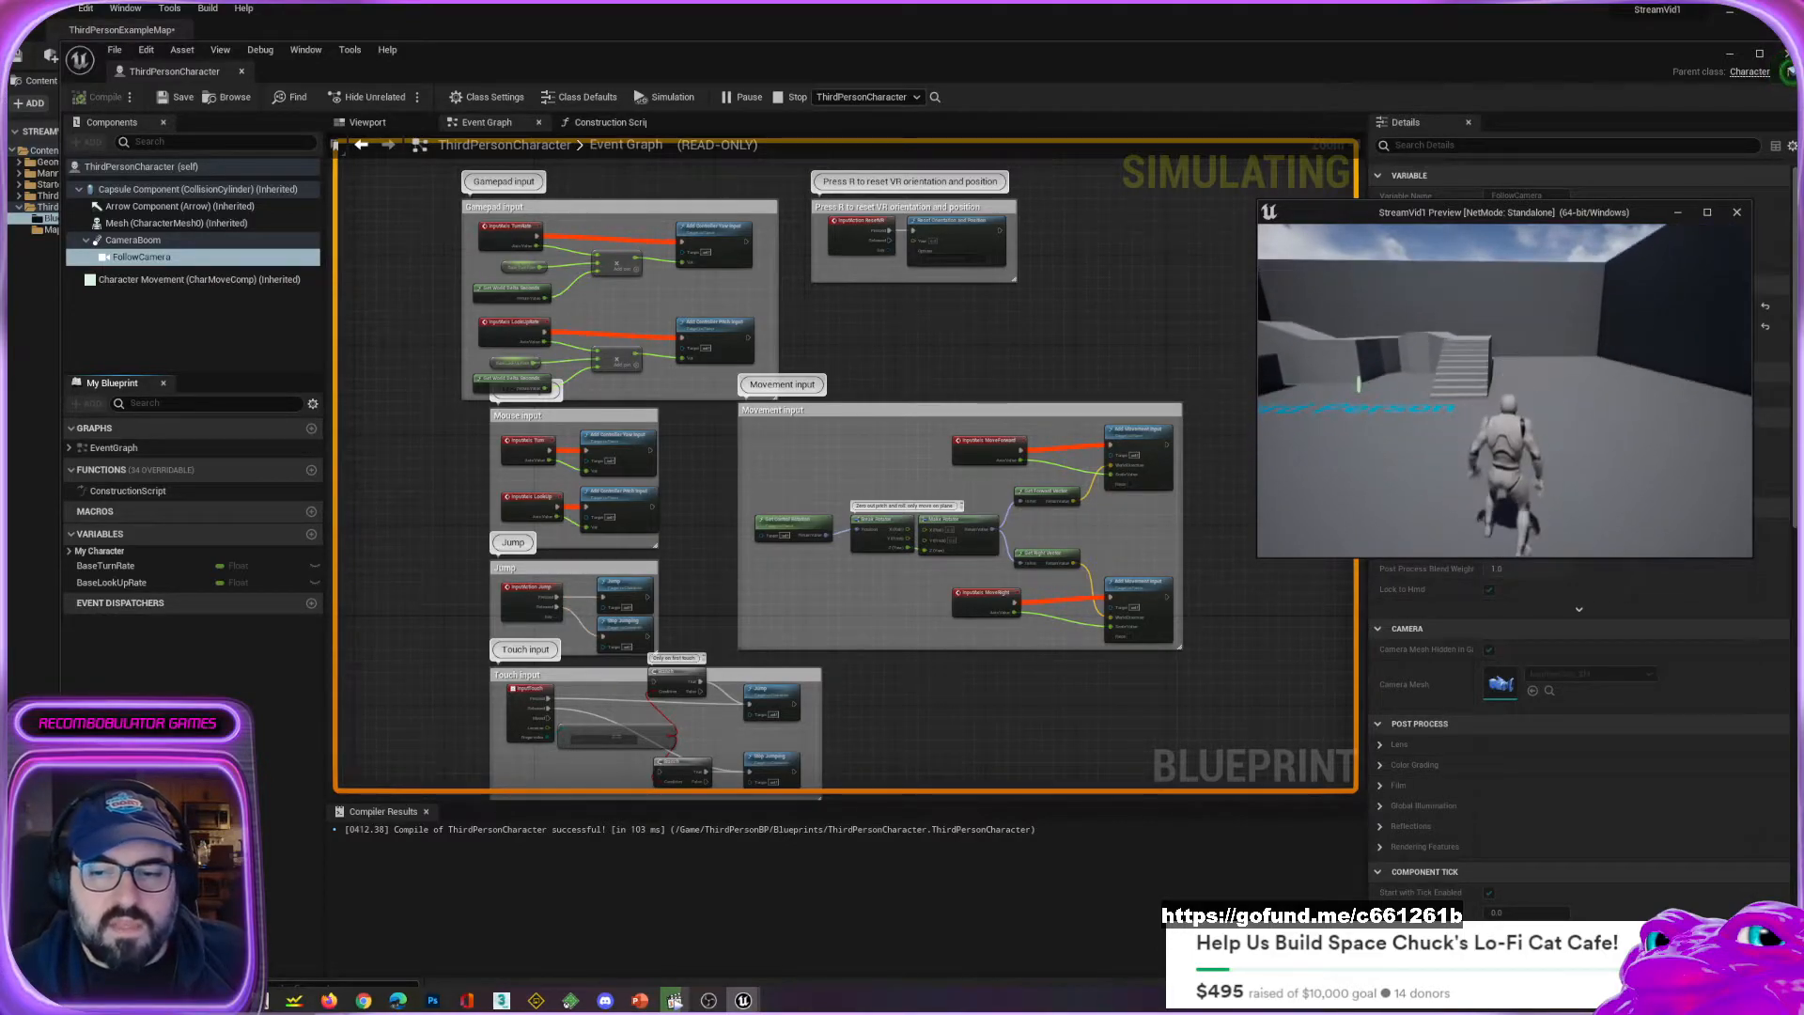
# Run the character sideways and up the stairs to examine the movement input nodes, and end the play session.
pyautogui.press('w')
pyautogui.press('a')
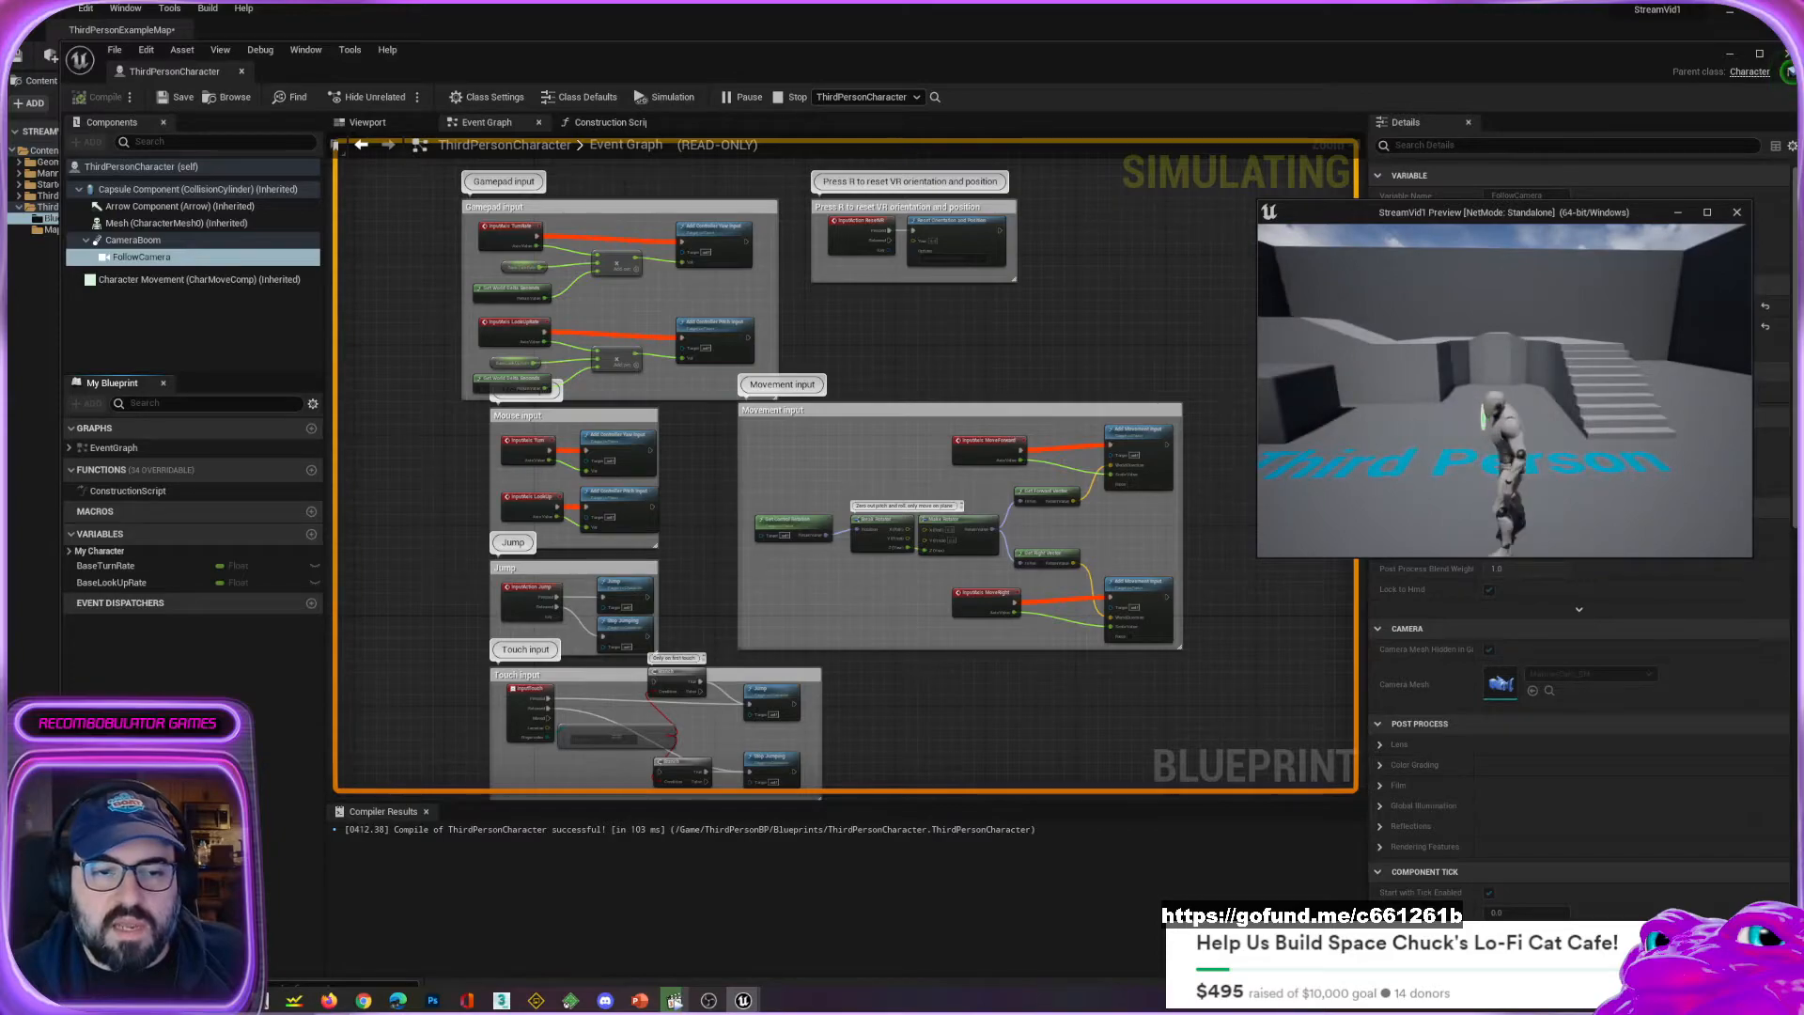
pyautogui.press('d')
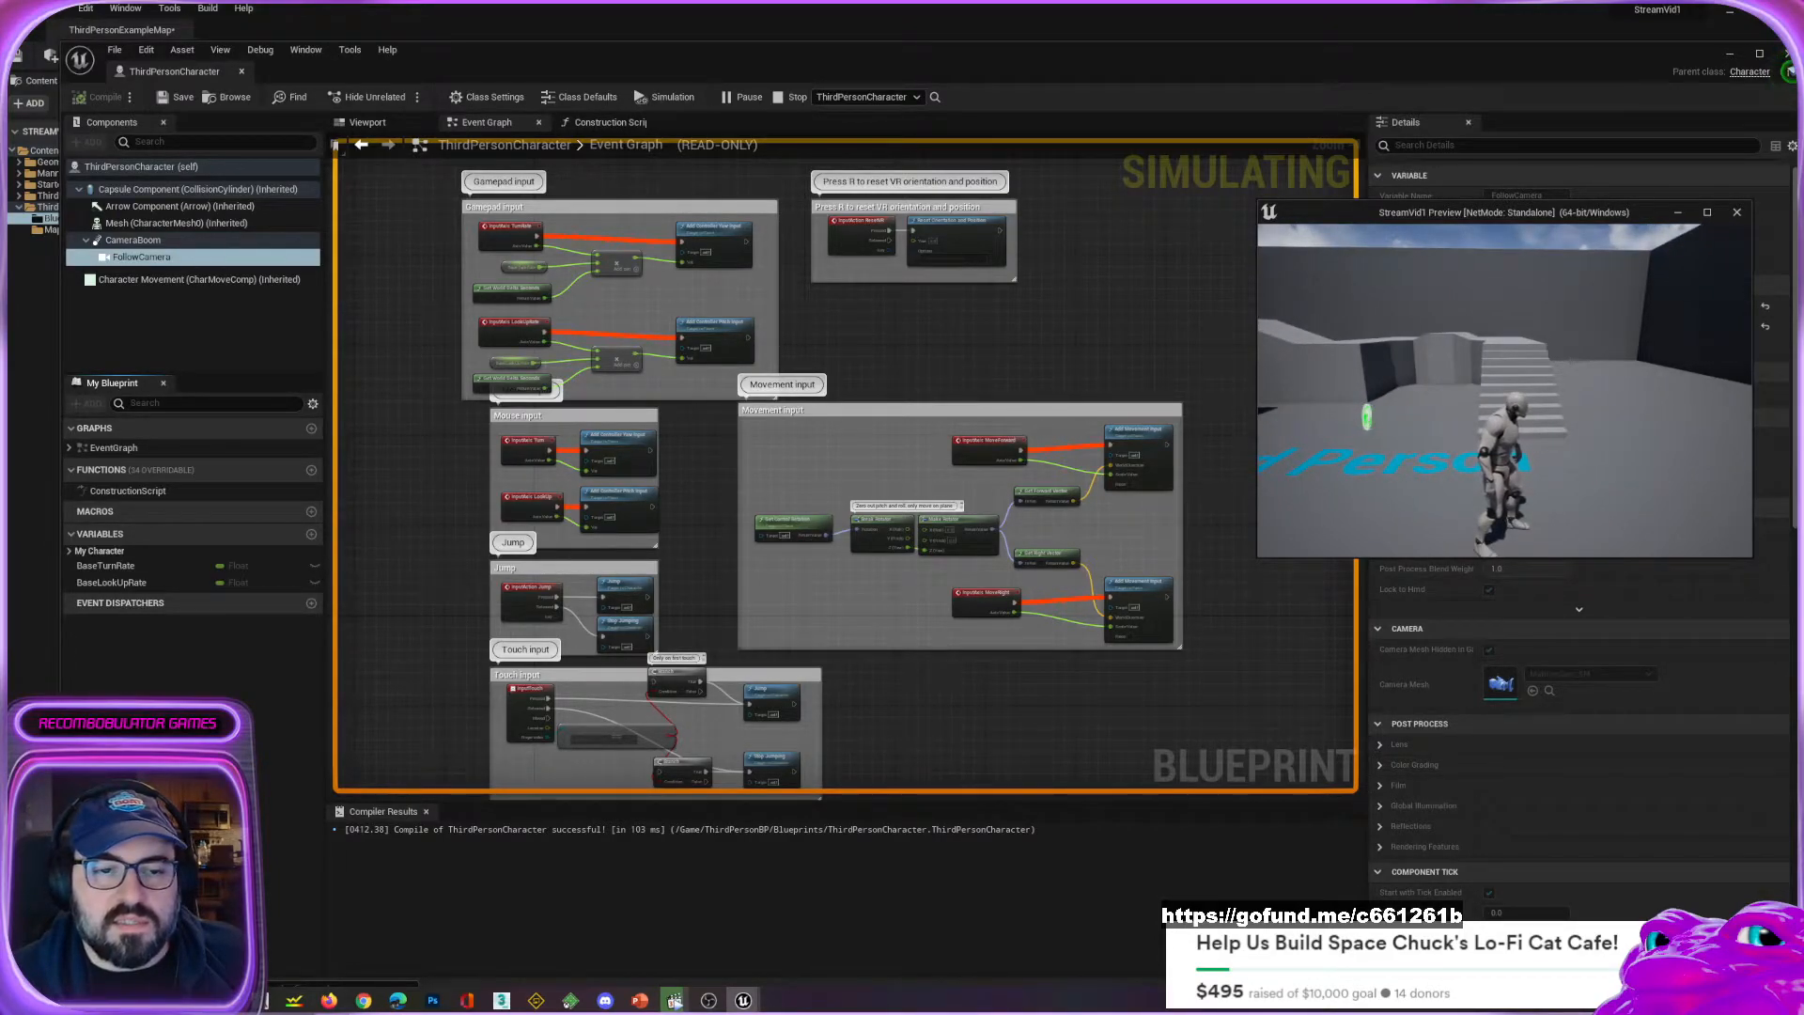
pyautogui.press('w')
pyautogui.press('a')
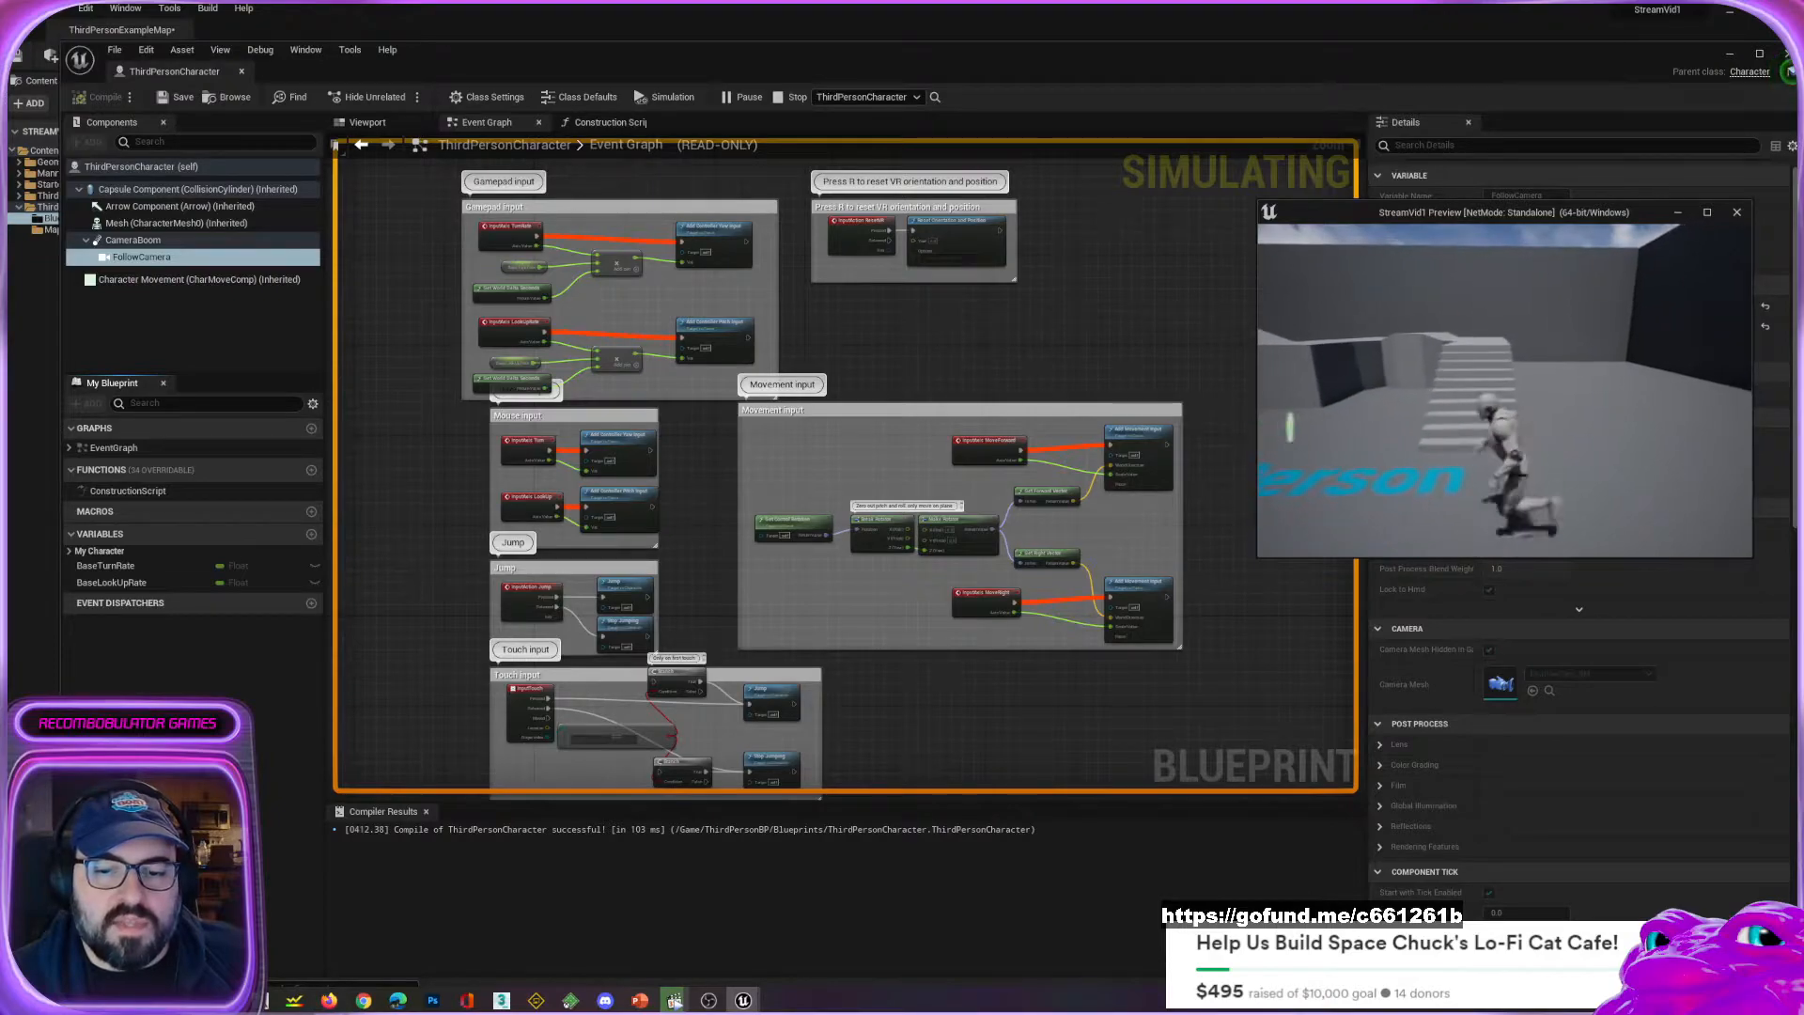
pyautogui.press('w')
pyautogui.press('w')
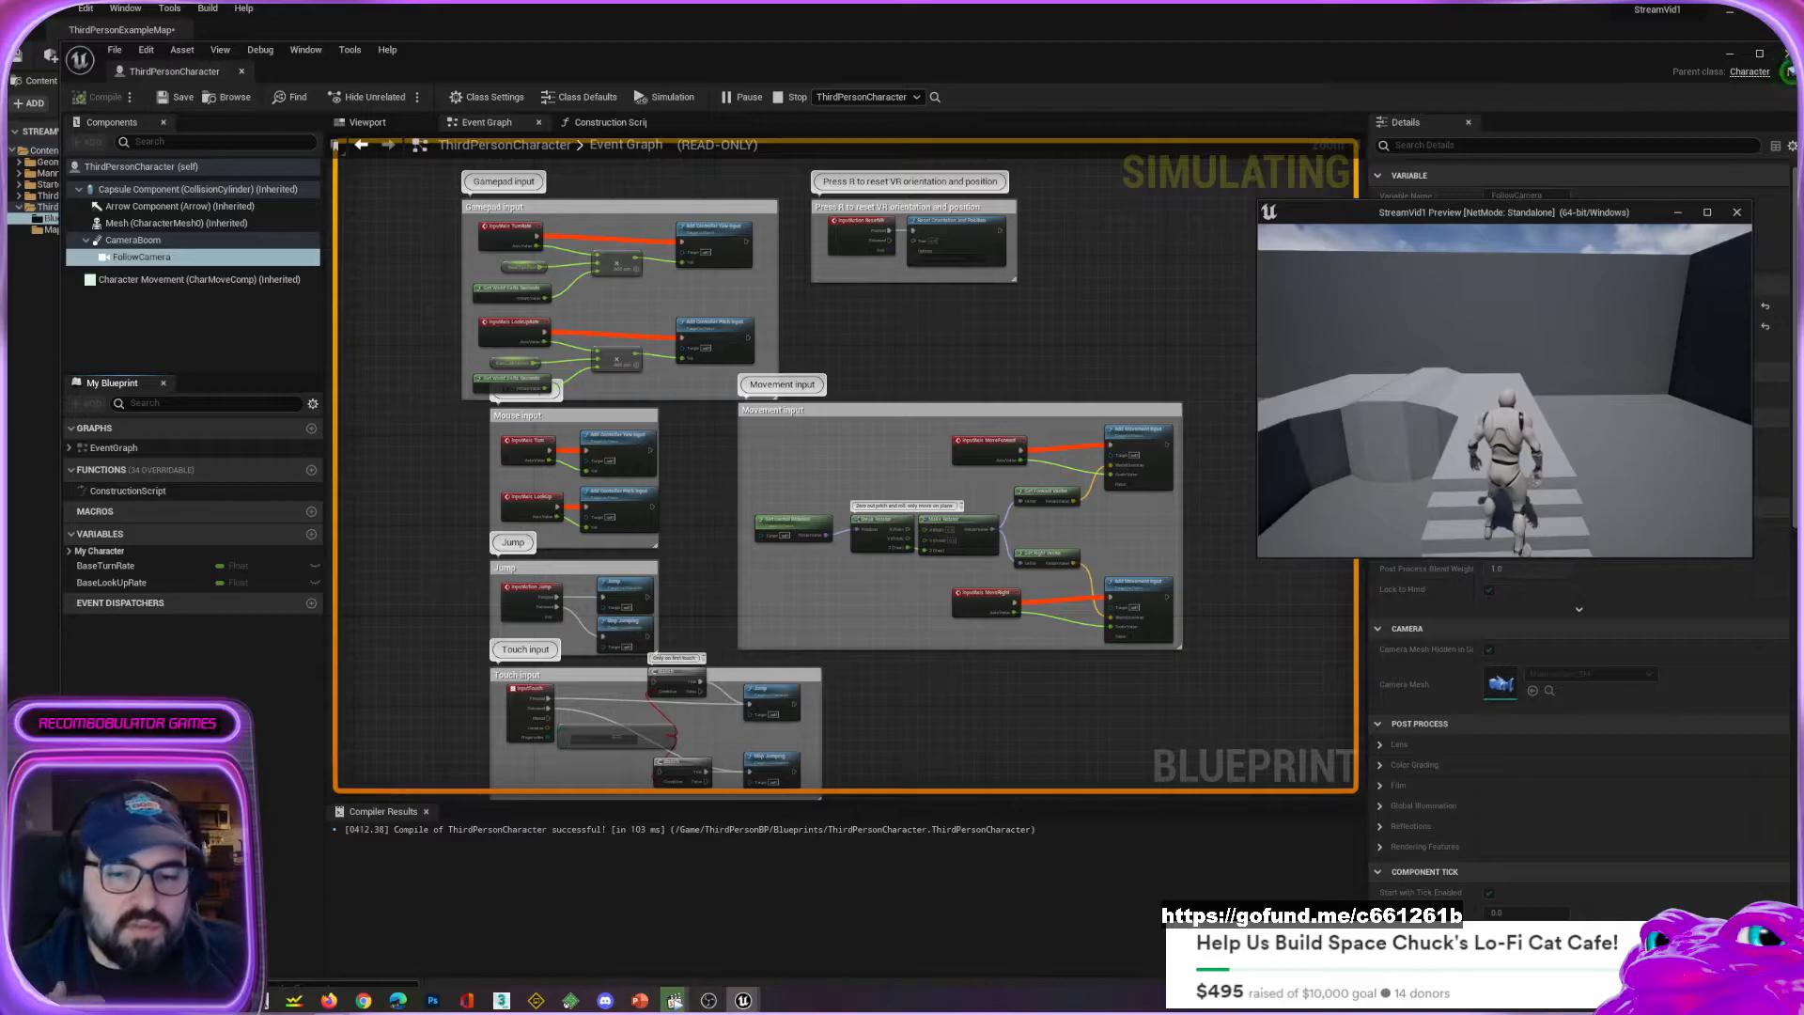
pyautogui.press('Escape')
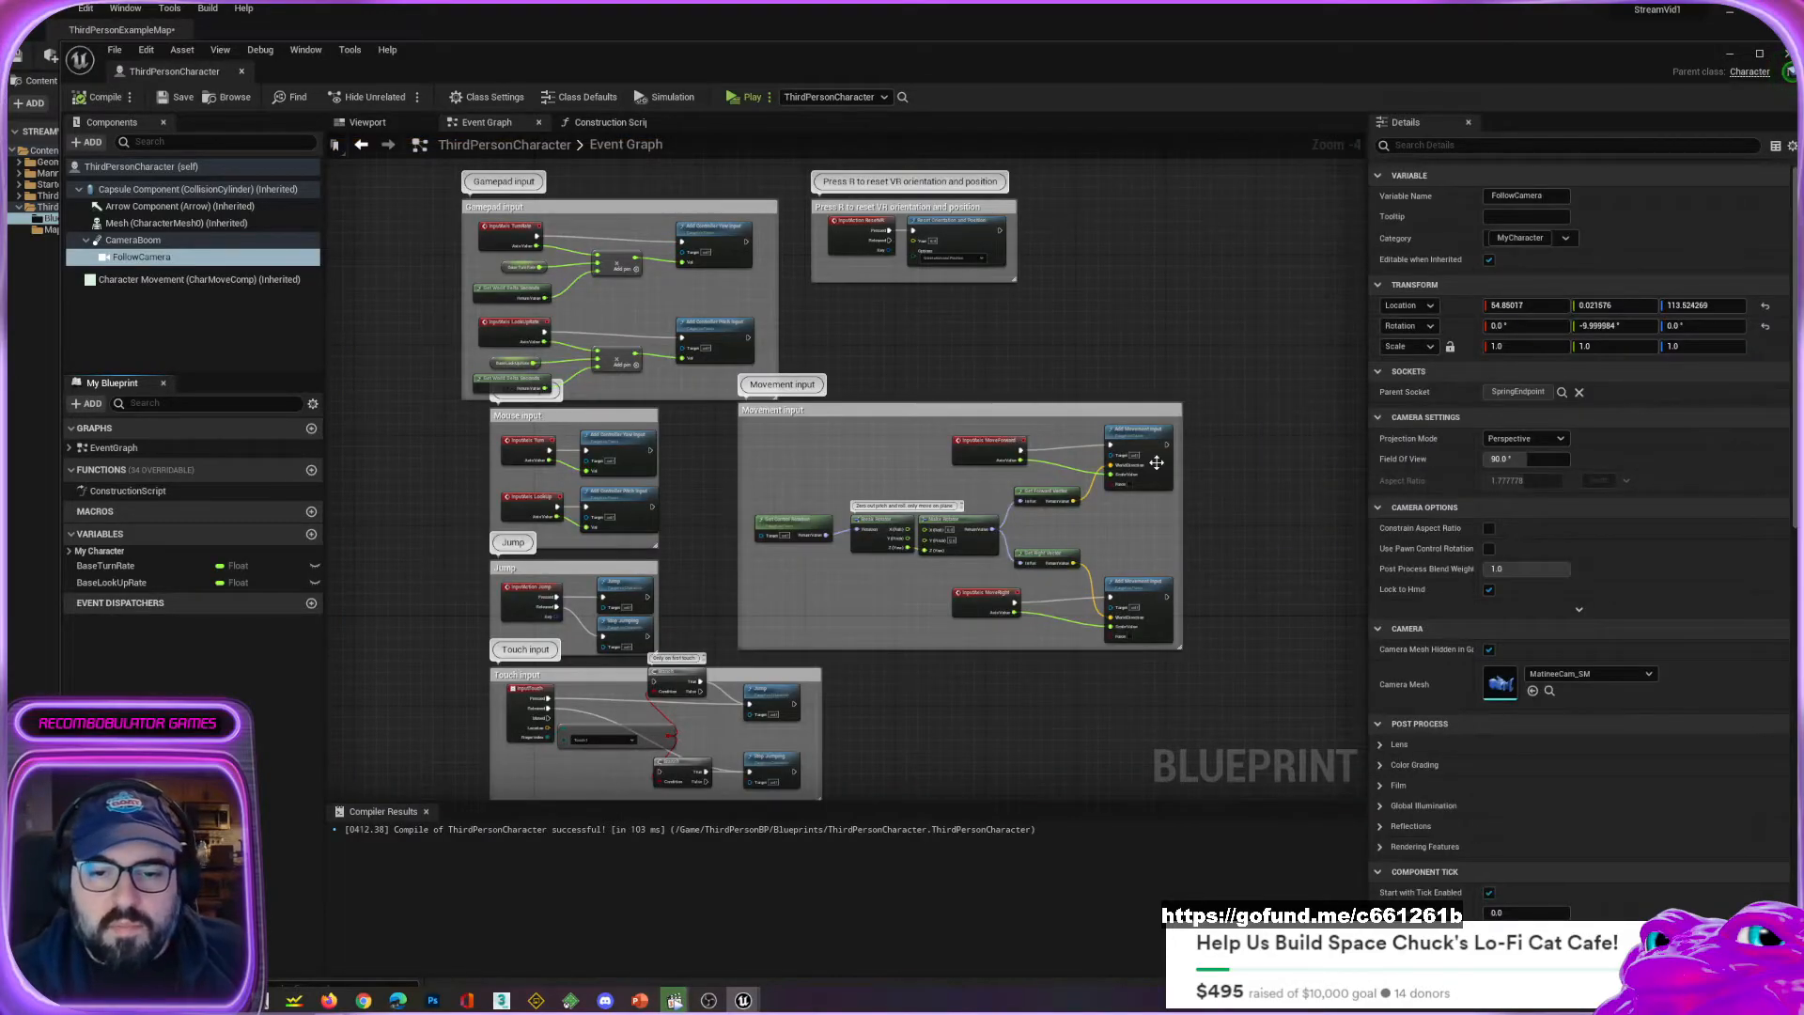
pyautogui.scroll(3, 985, 365)
pyautogui.scroll(-3, 986, 366)
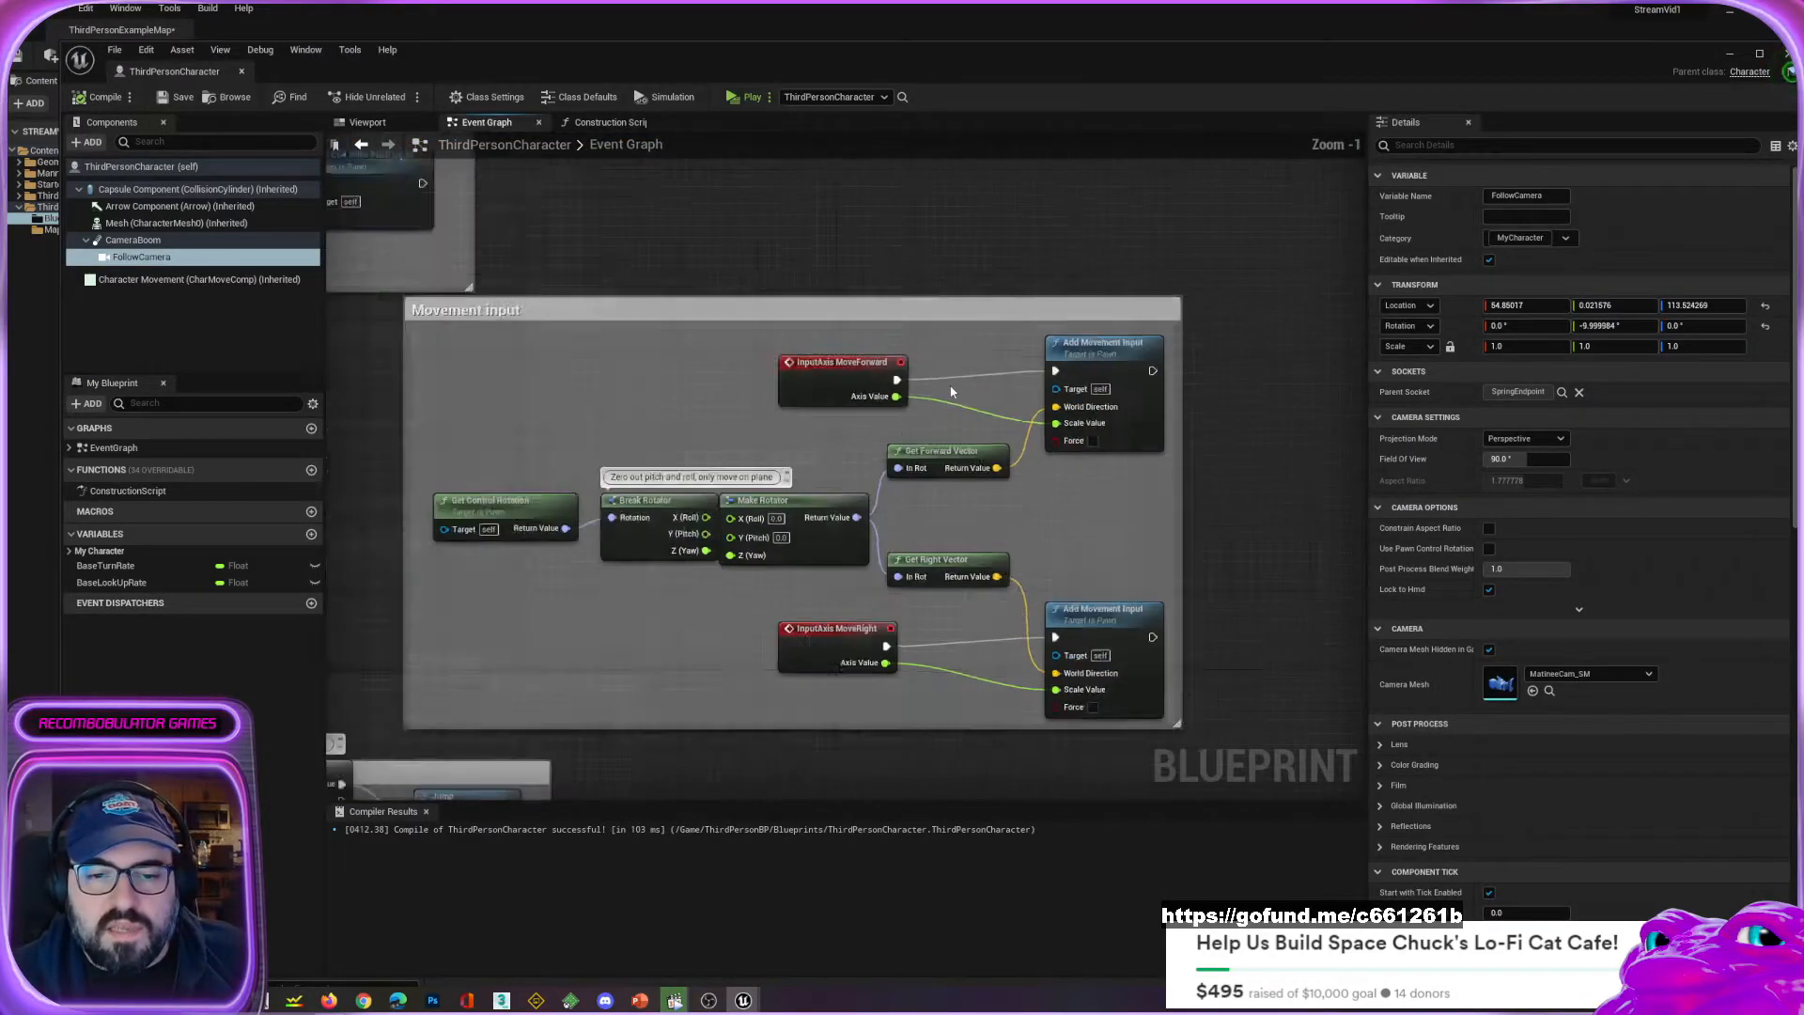
pyautogui.scroll(4, 813, 443)
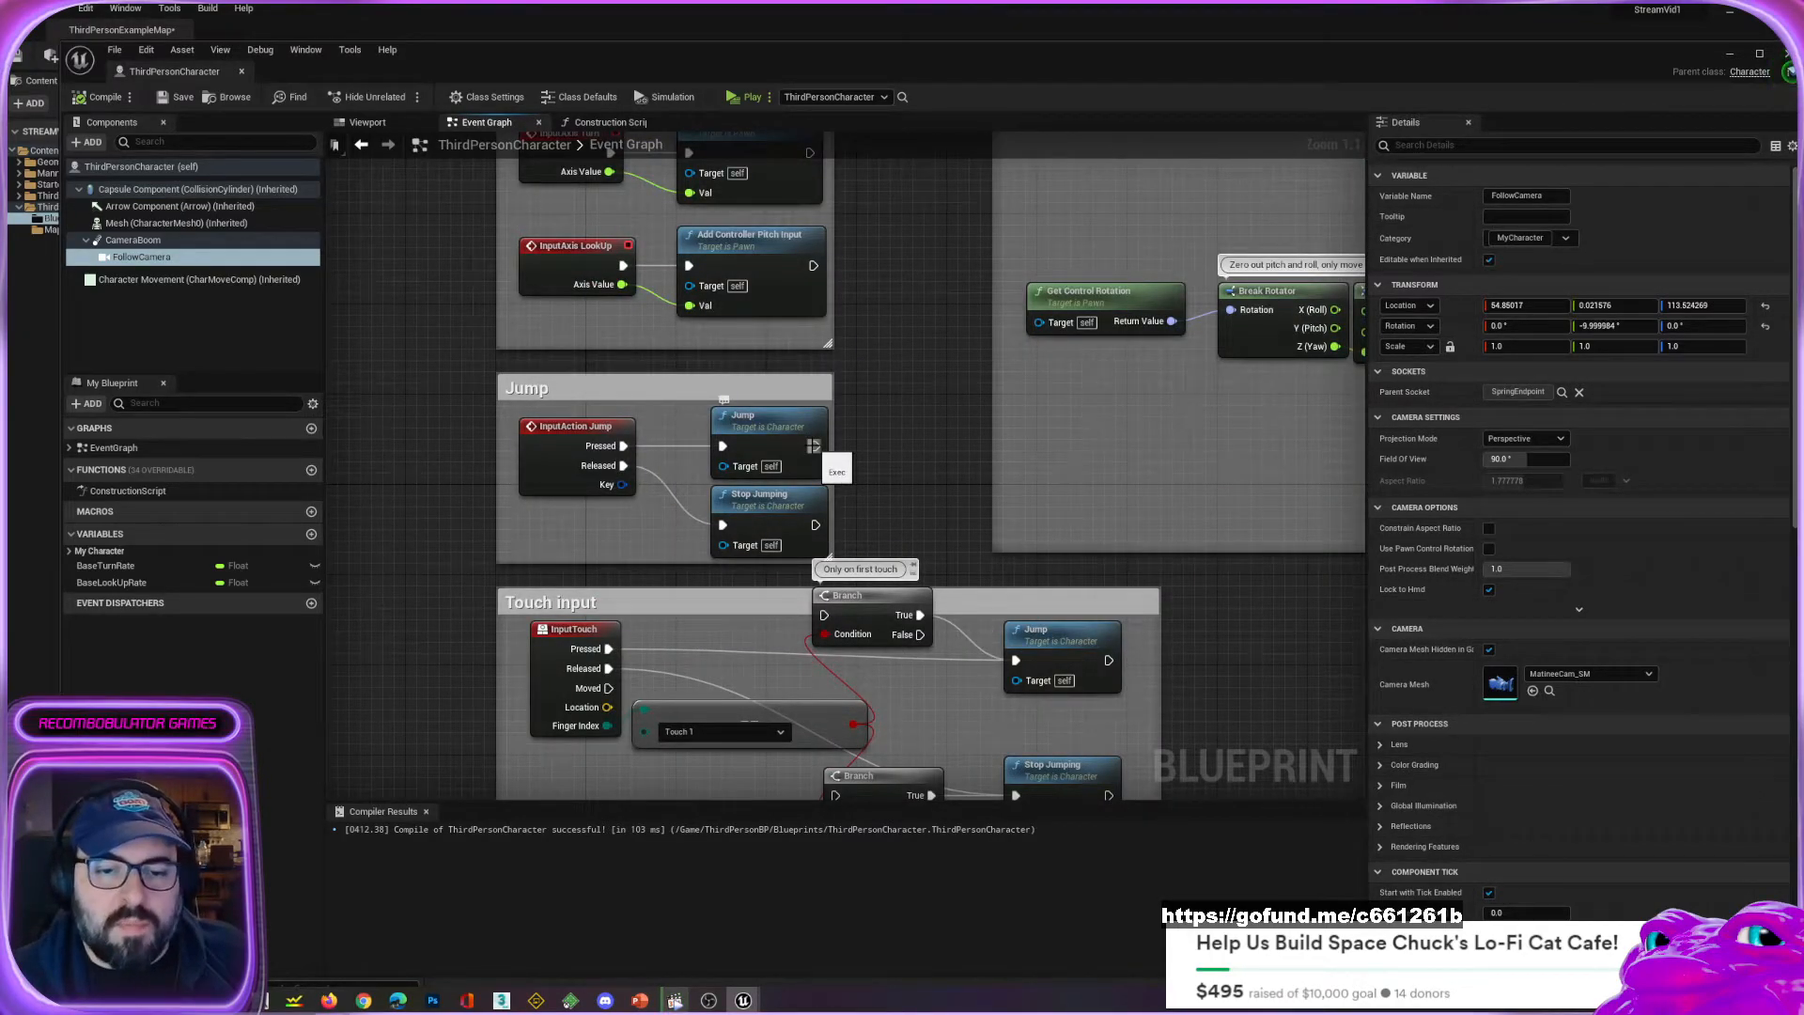
pyautogui.moveTo(814, 445); pyautogui.dragTo(912, 453)
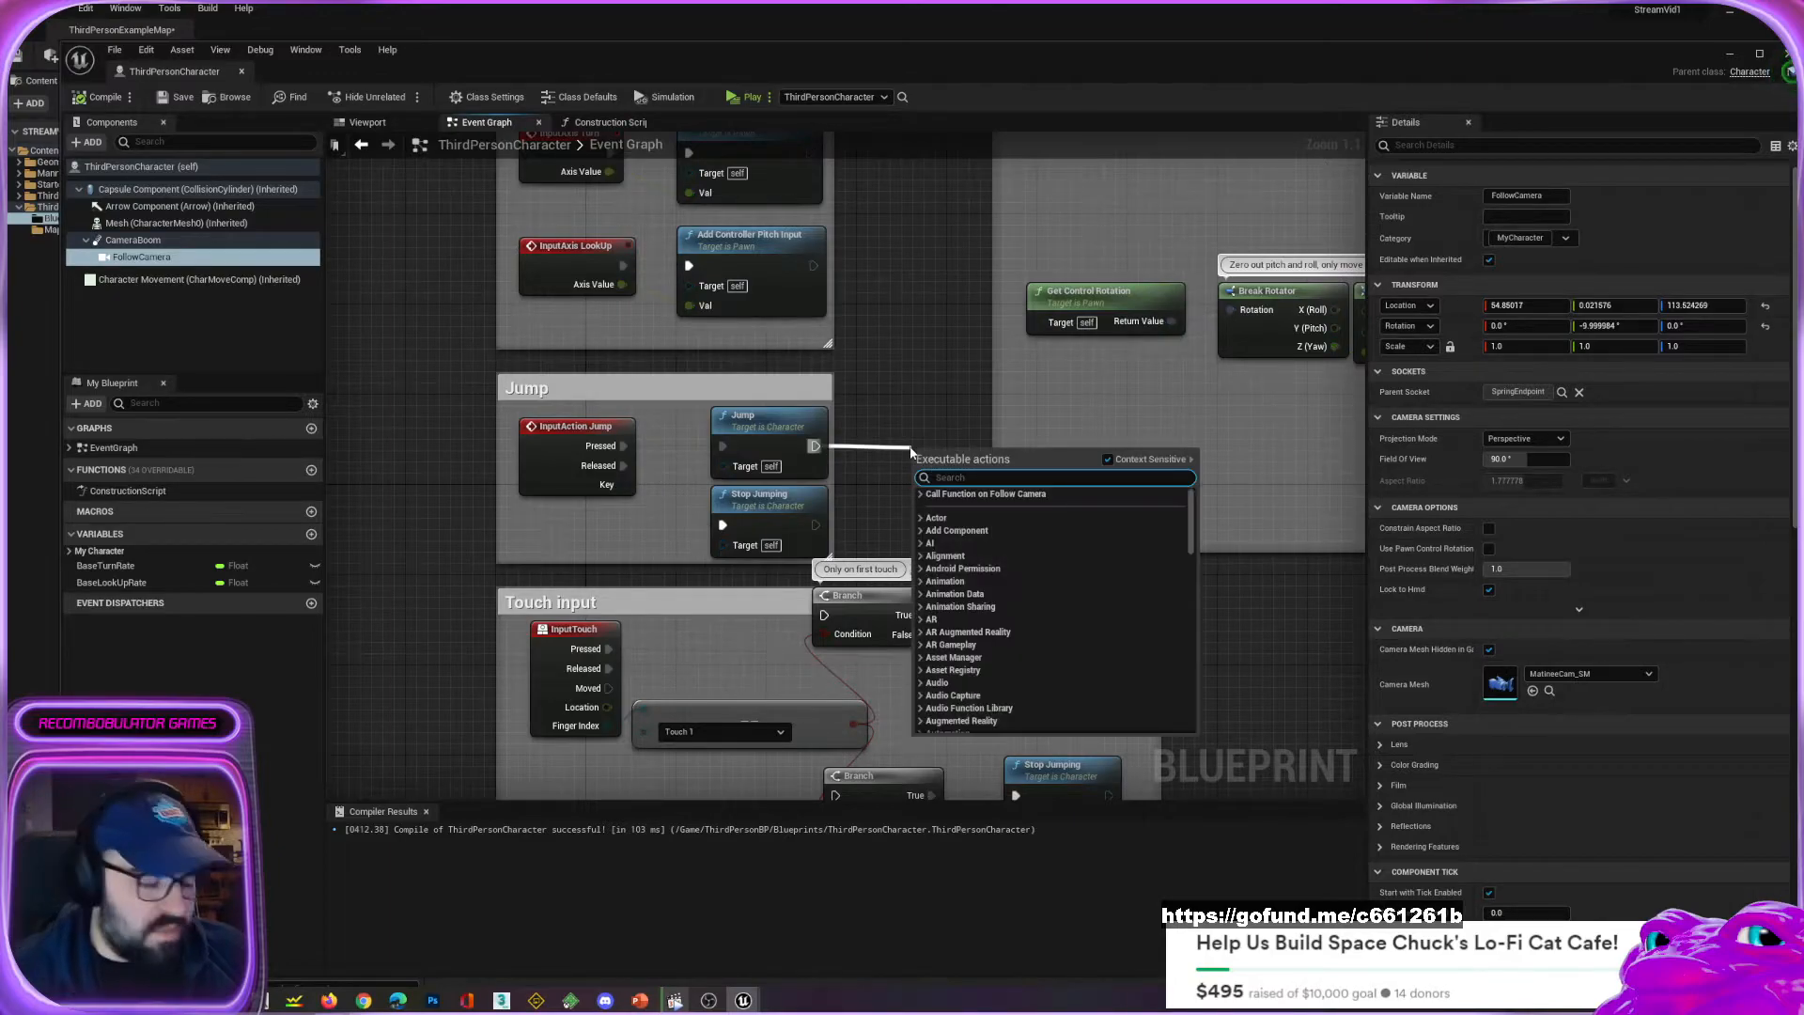
pyautogui.write('prin')
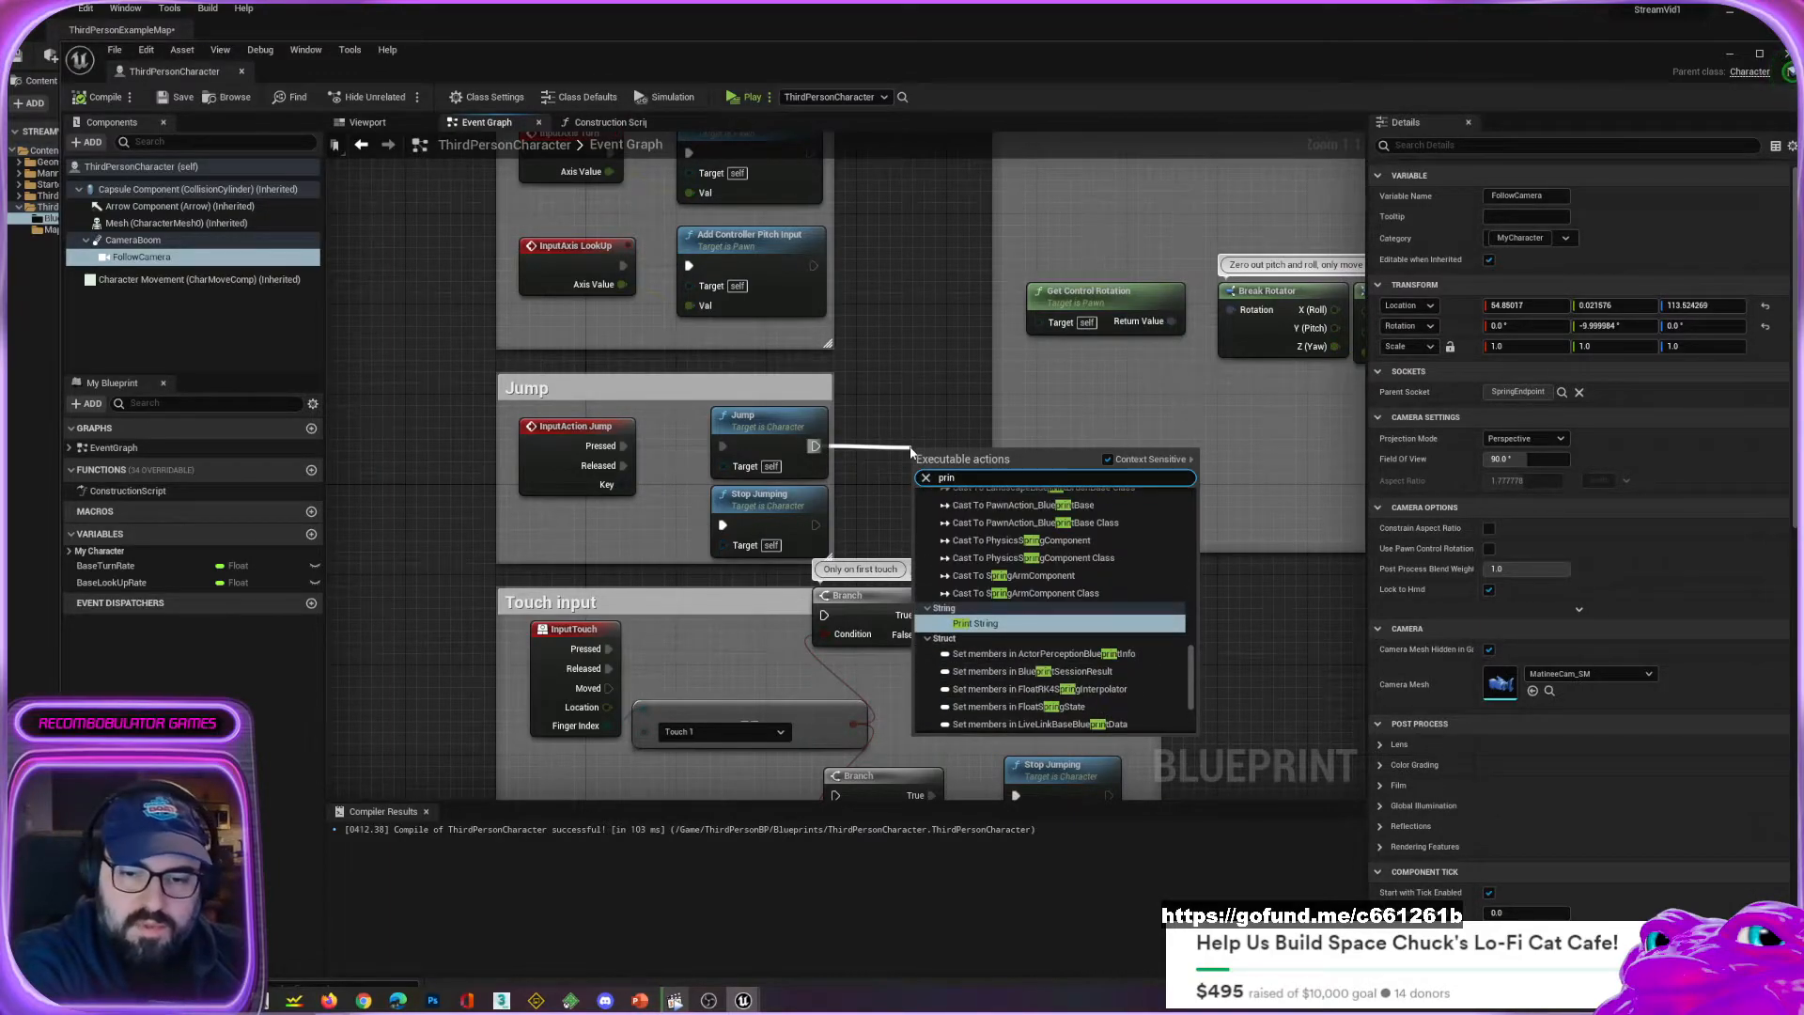
pyautogui.write('t')
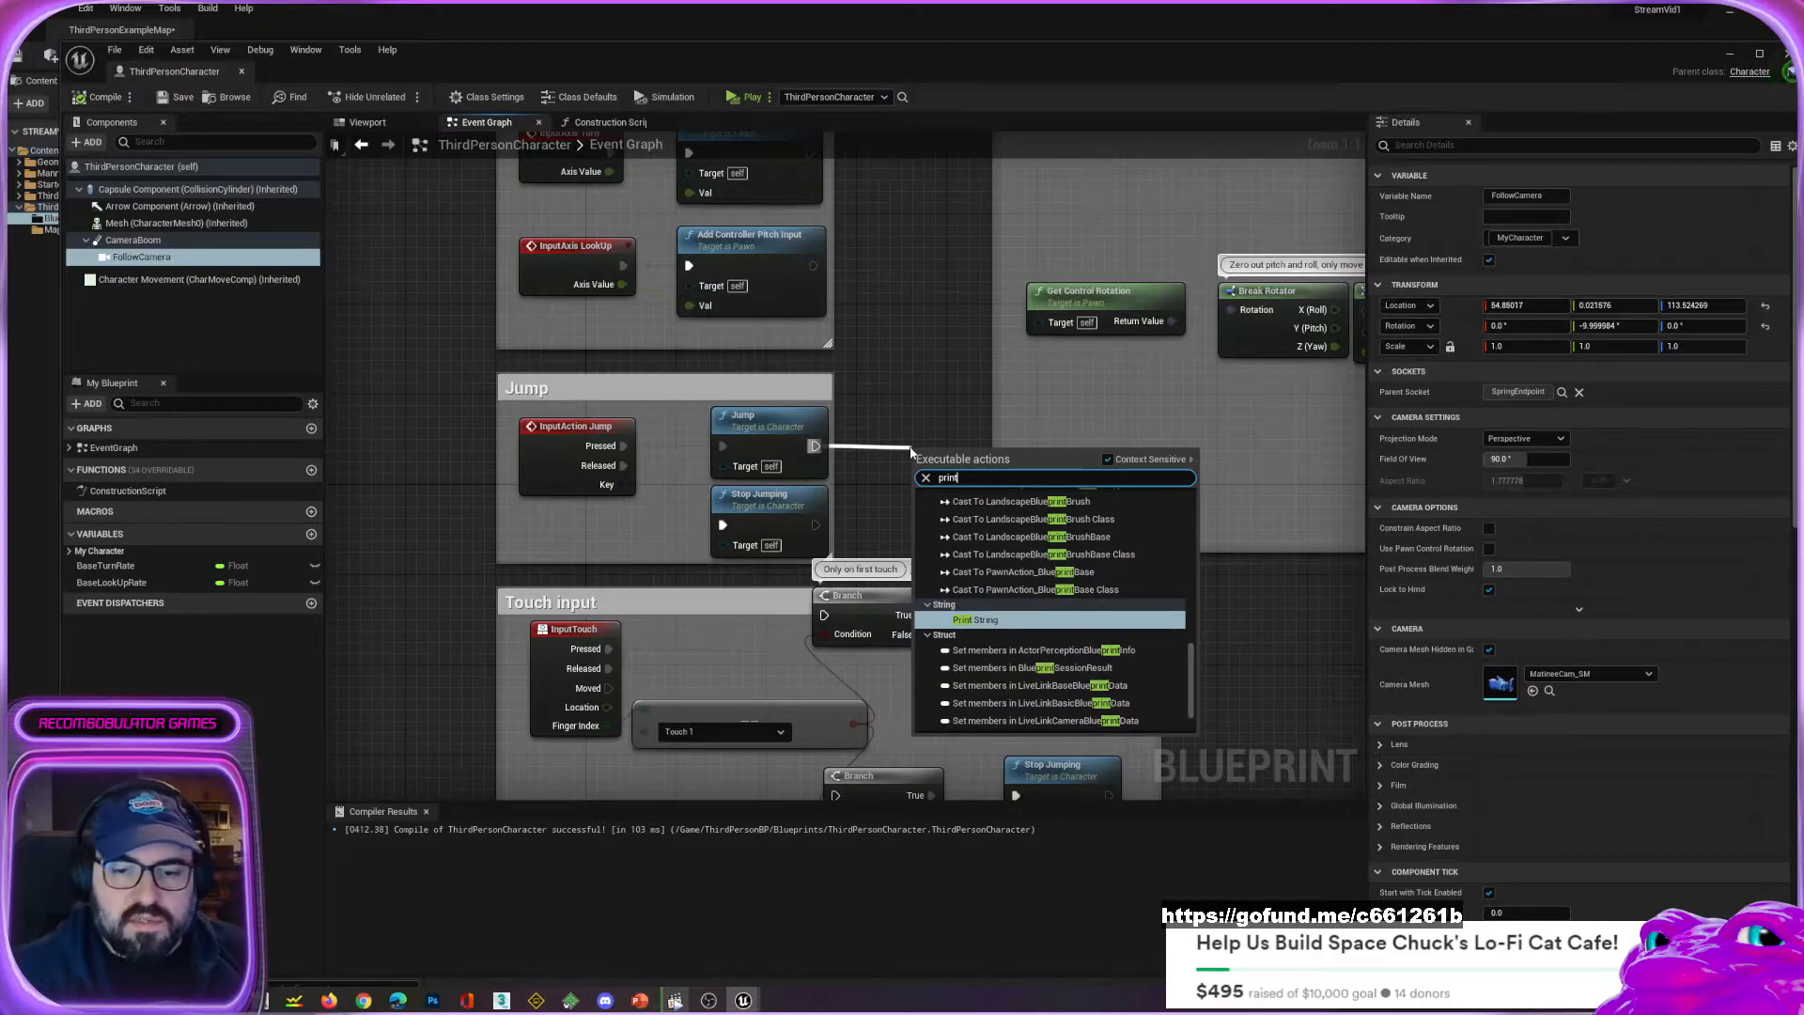
pyautogui.click(910, 403)
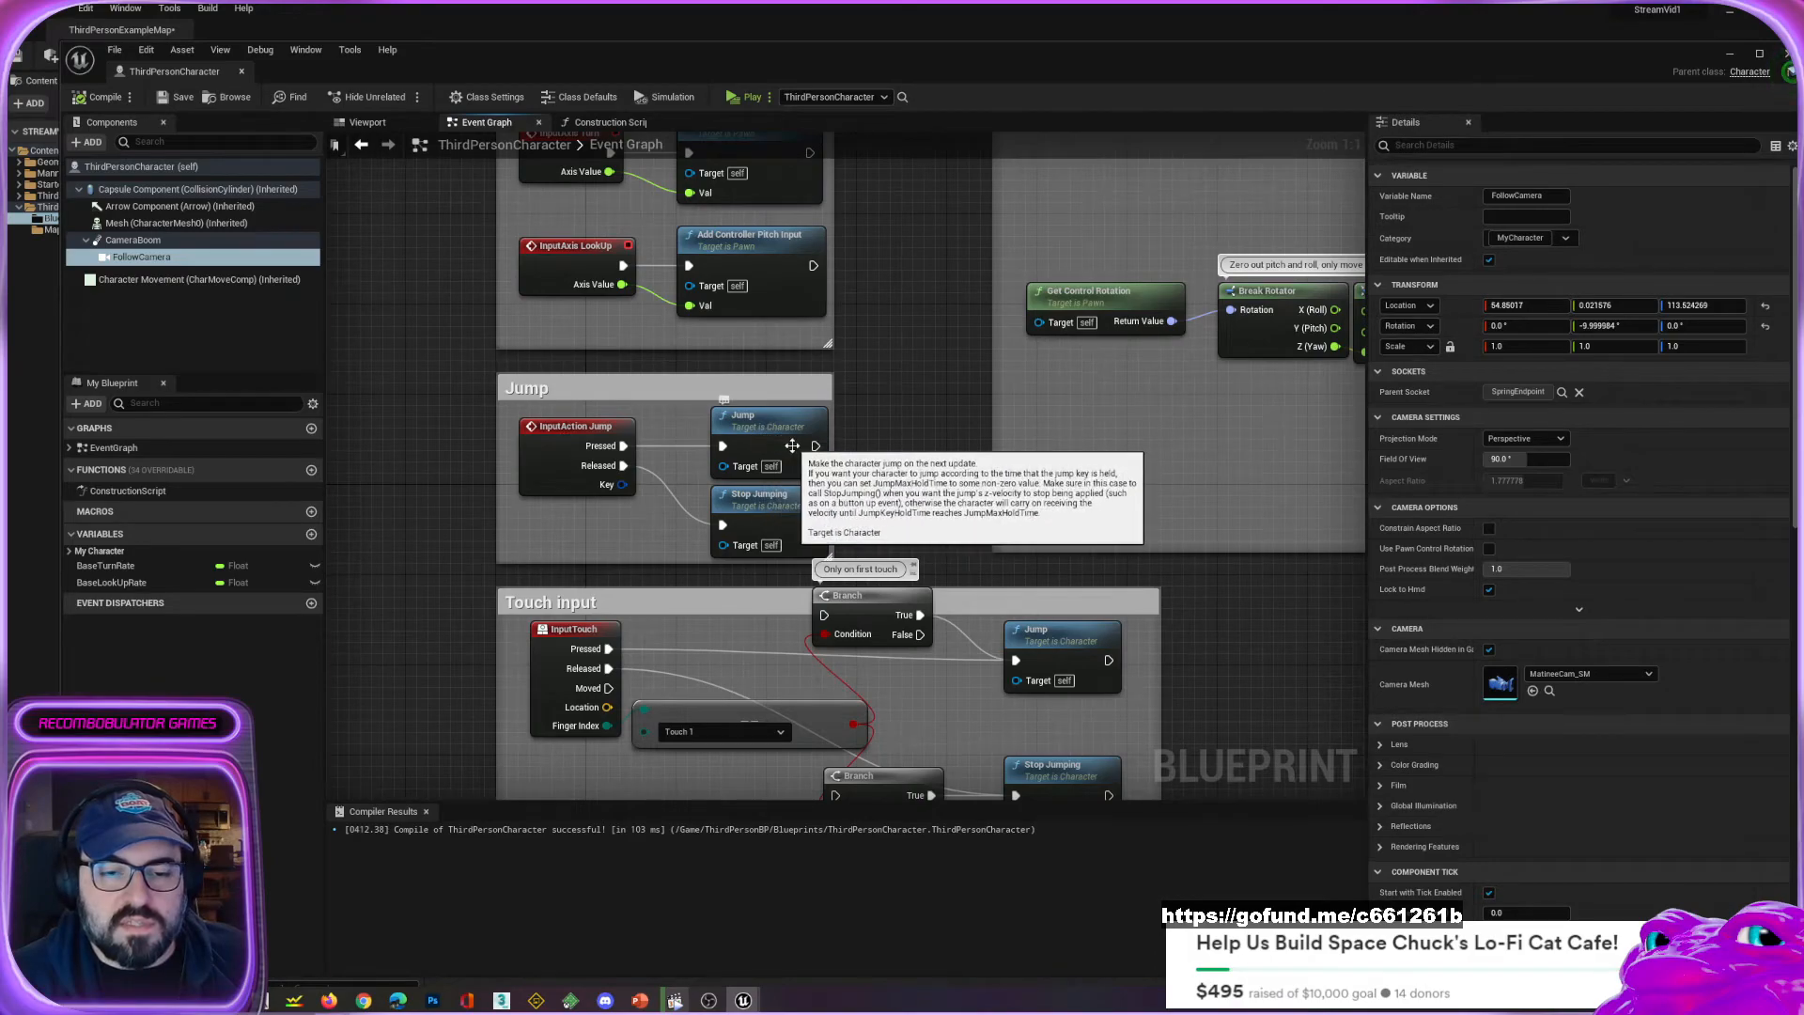
# Add a Print String node wired after the Jump node, align it beside Jump, and set its In String to "I am jumping".
pyautogui.moveTo(814, 445); pyautogui.dragTo(921, 447)
pyautogui.write('print string')
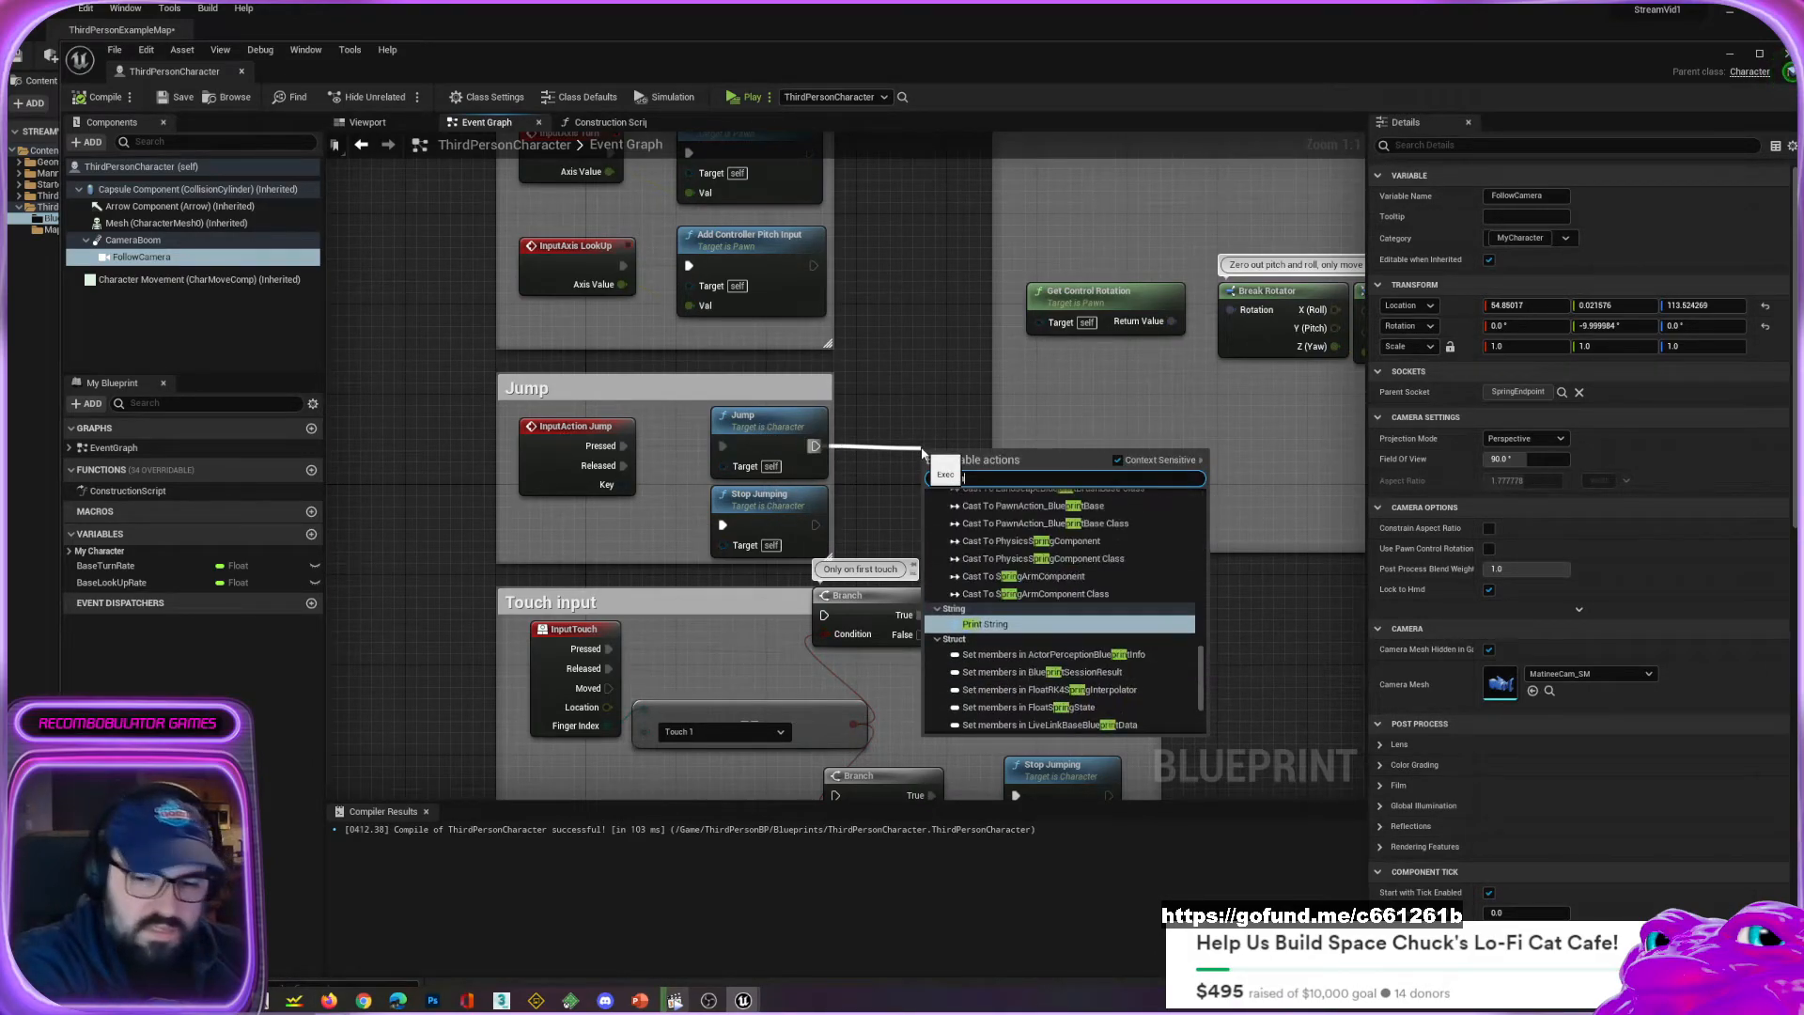
pyautogui.press('Return')
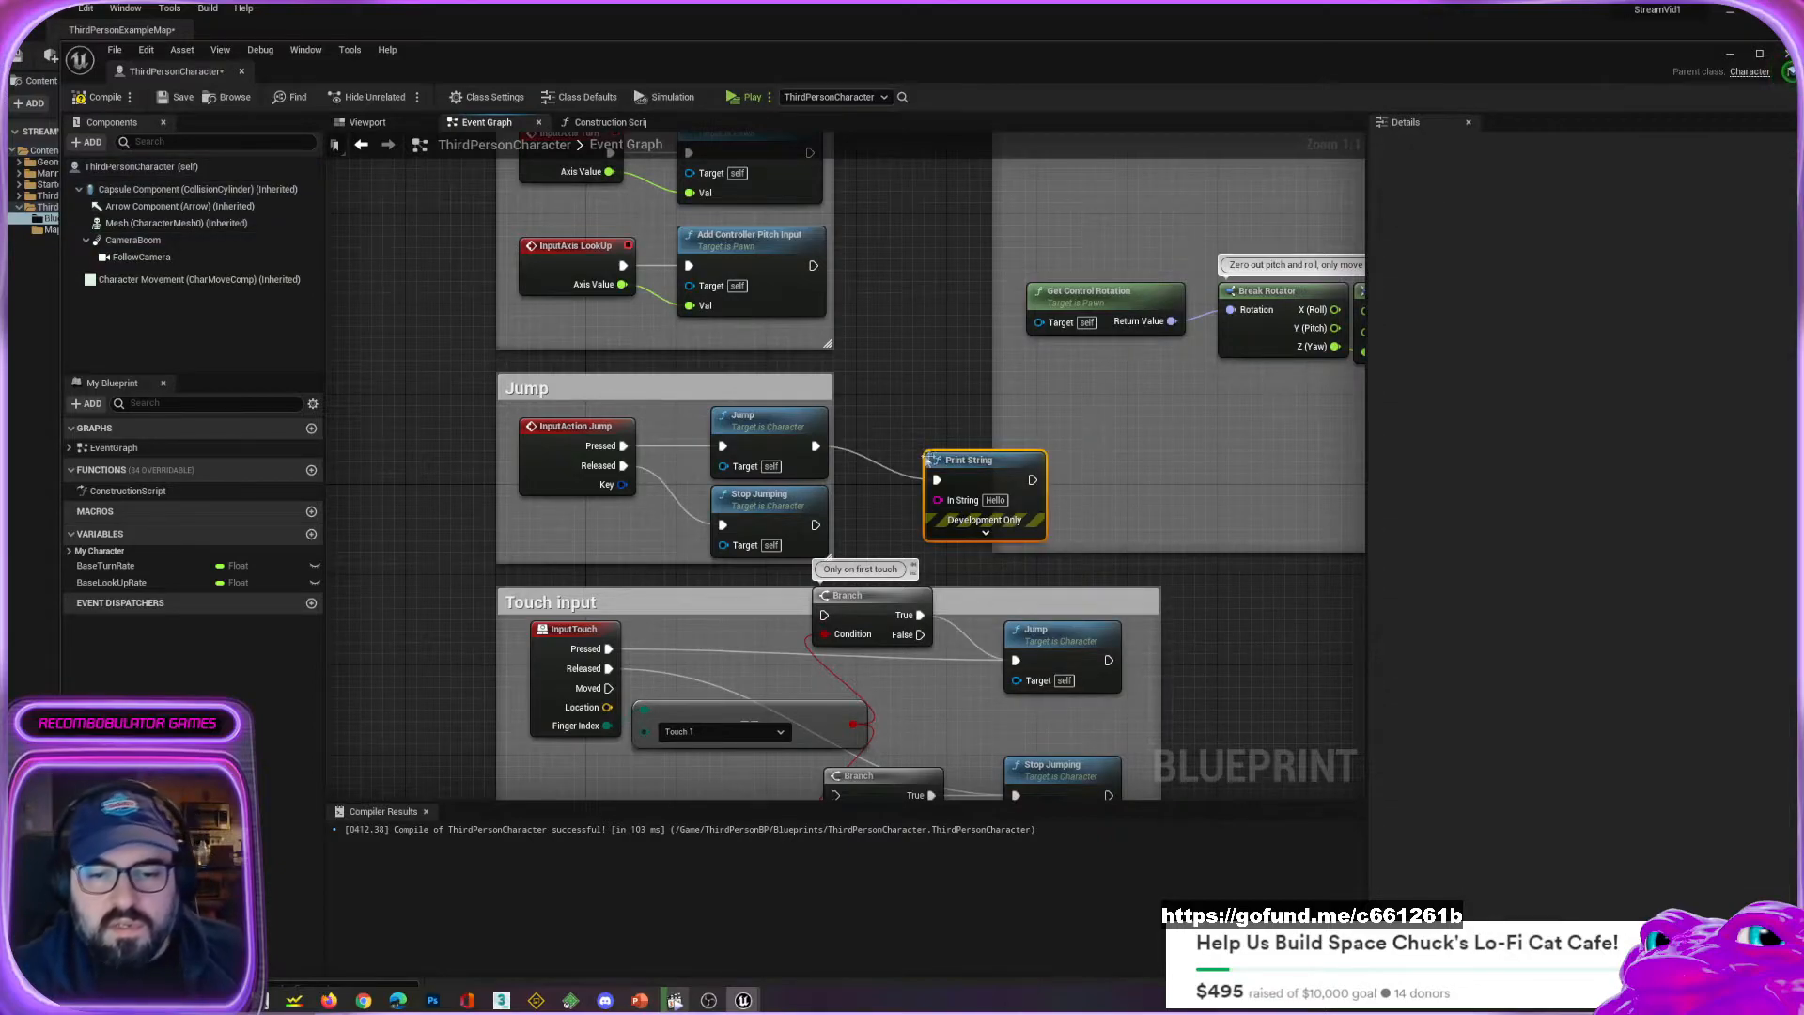
pyautogui.moveTo(928, 459); pyautogui.dragTo(883, 426)
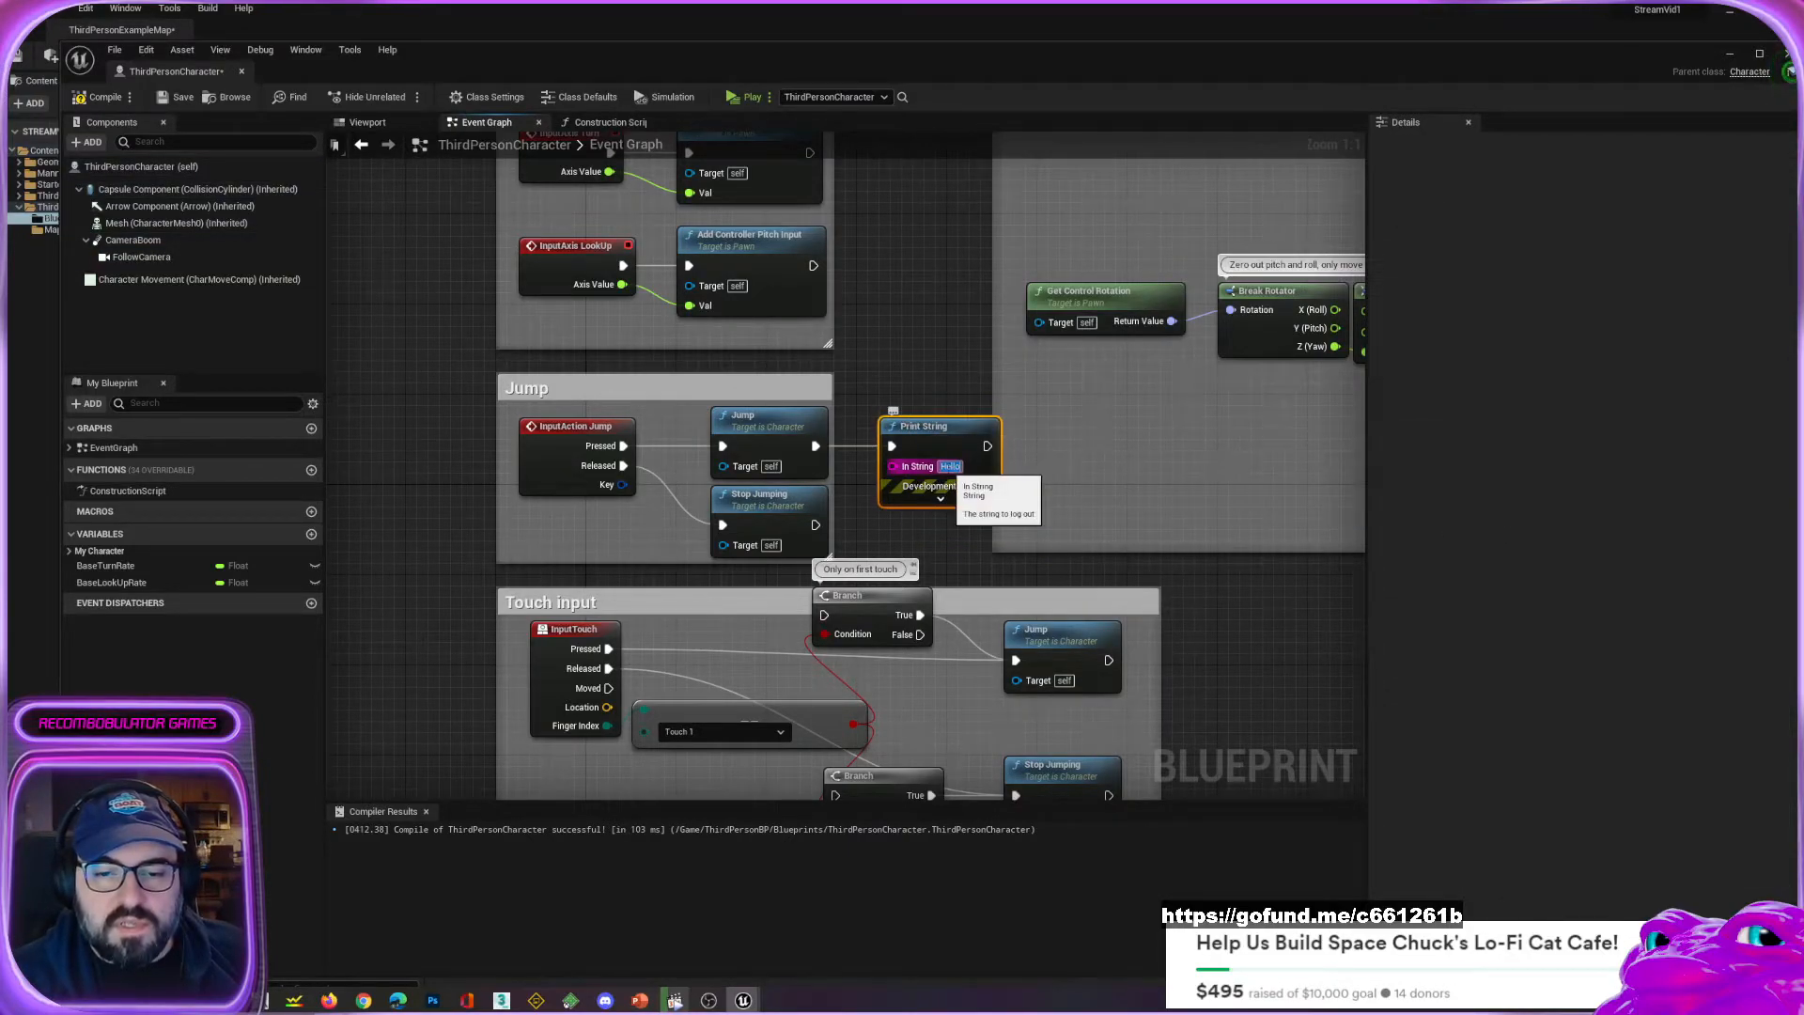
pyautogui.write('I am')
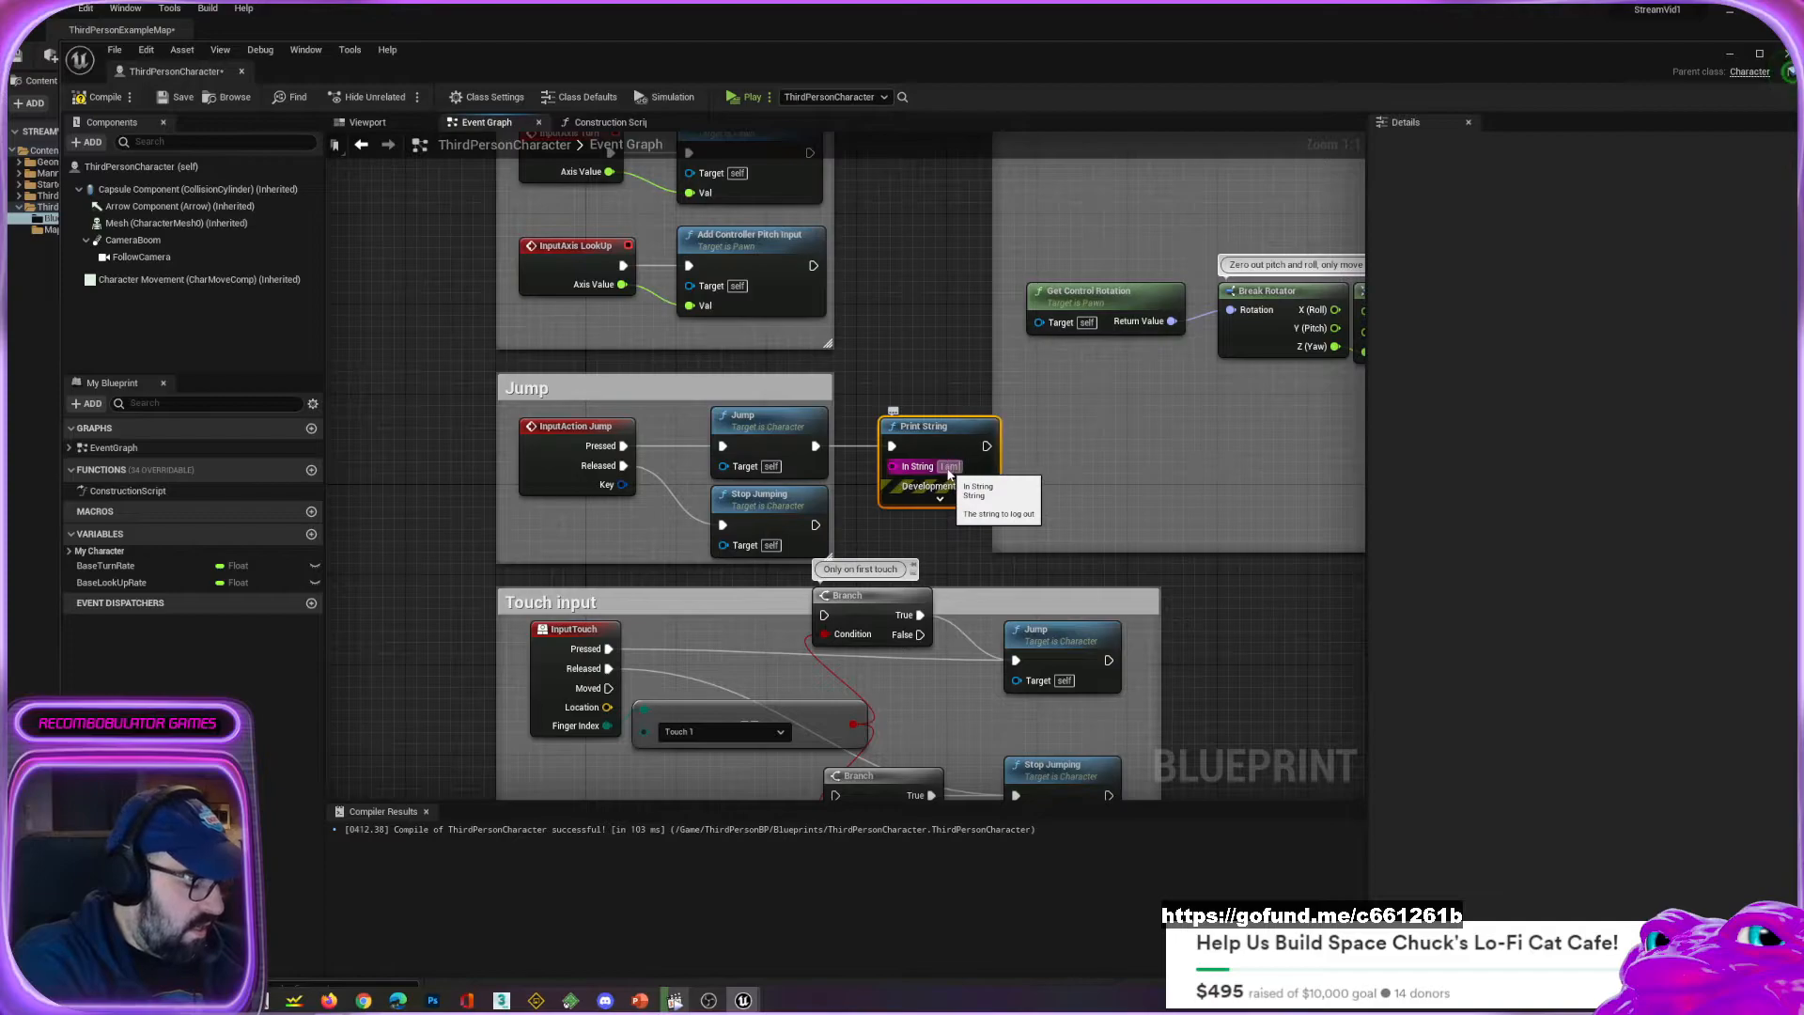
pyautogui.write(' jumping')
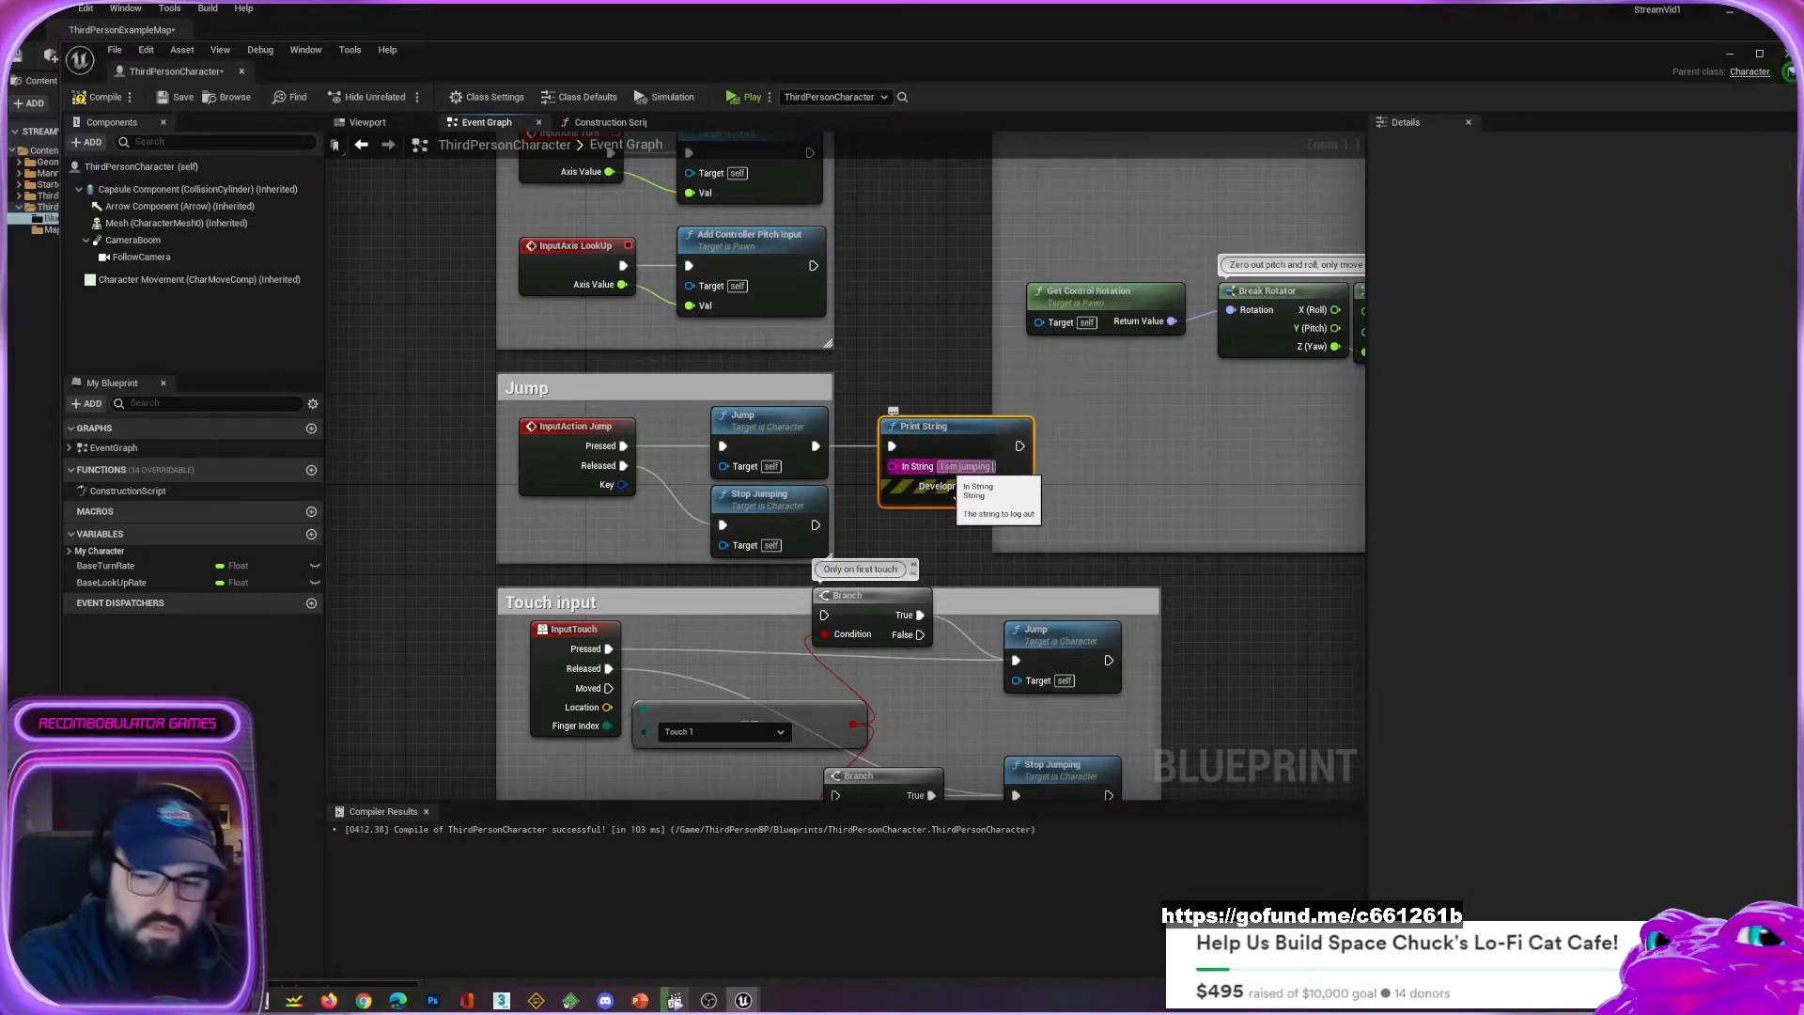
pyautogui.click(953, 374)
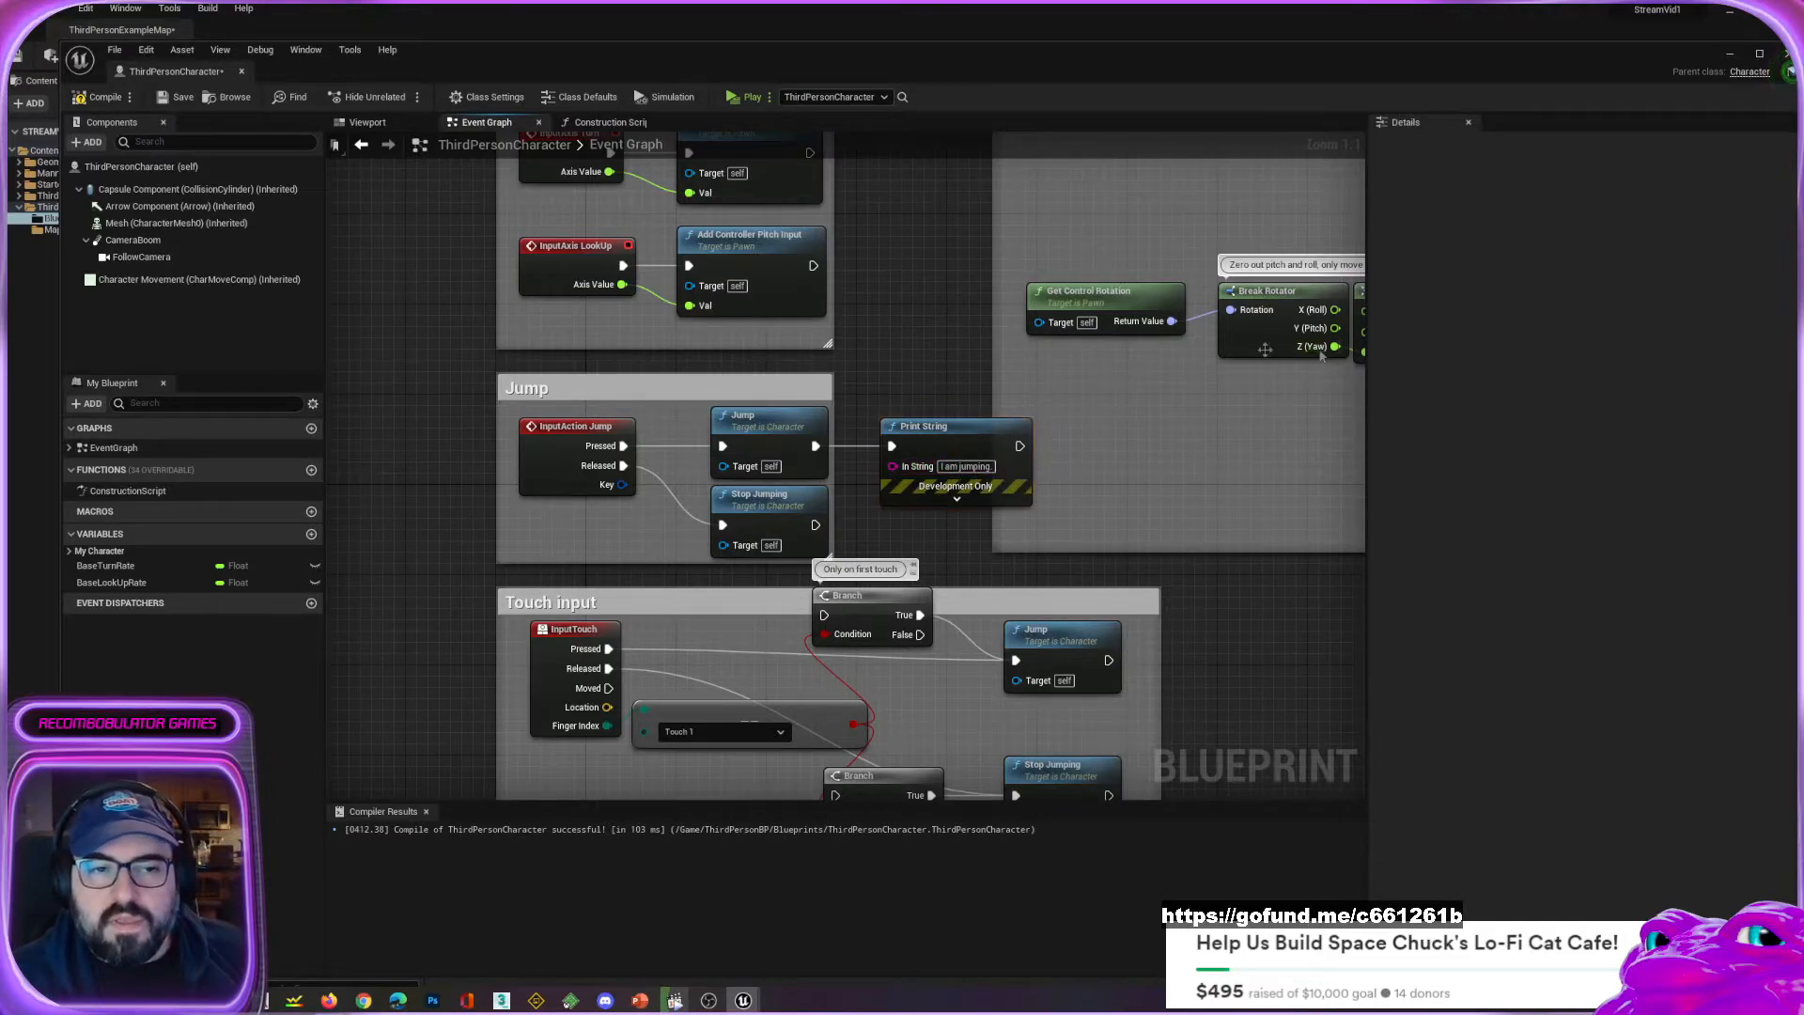
# Start a play session and jump repeatedly in the preview to check the Print String message wired to the jump action.
pyautogui.click(746, 100)
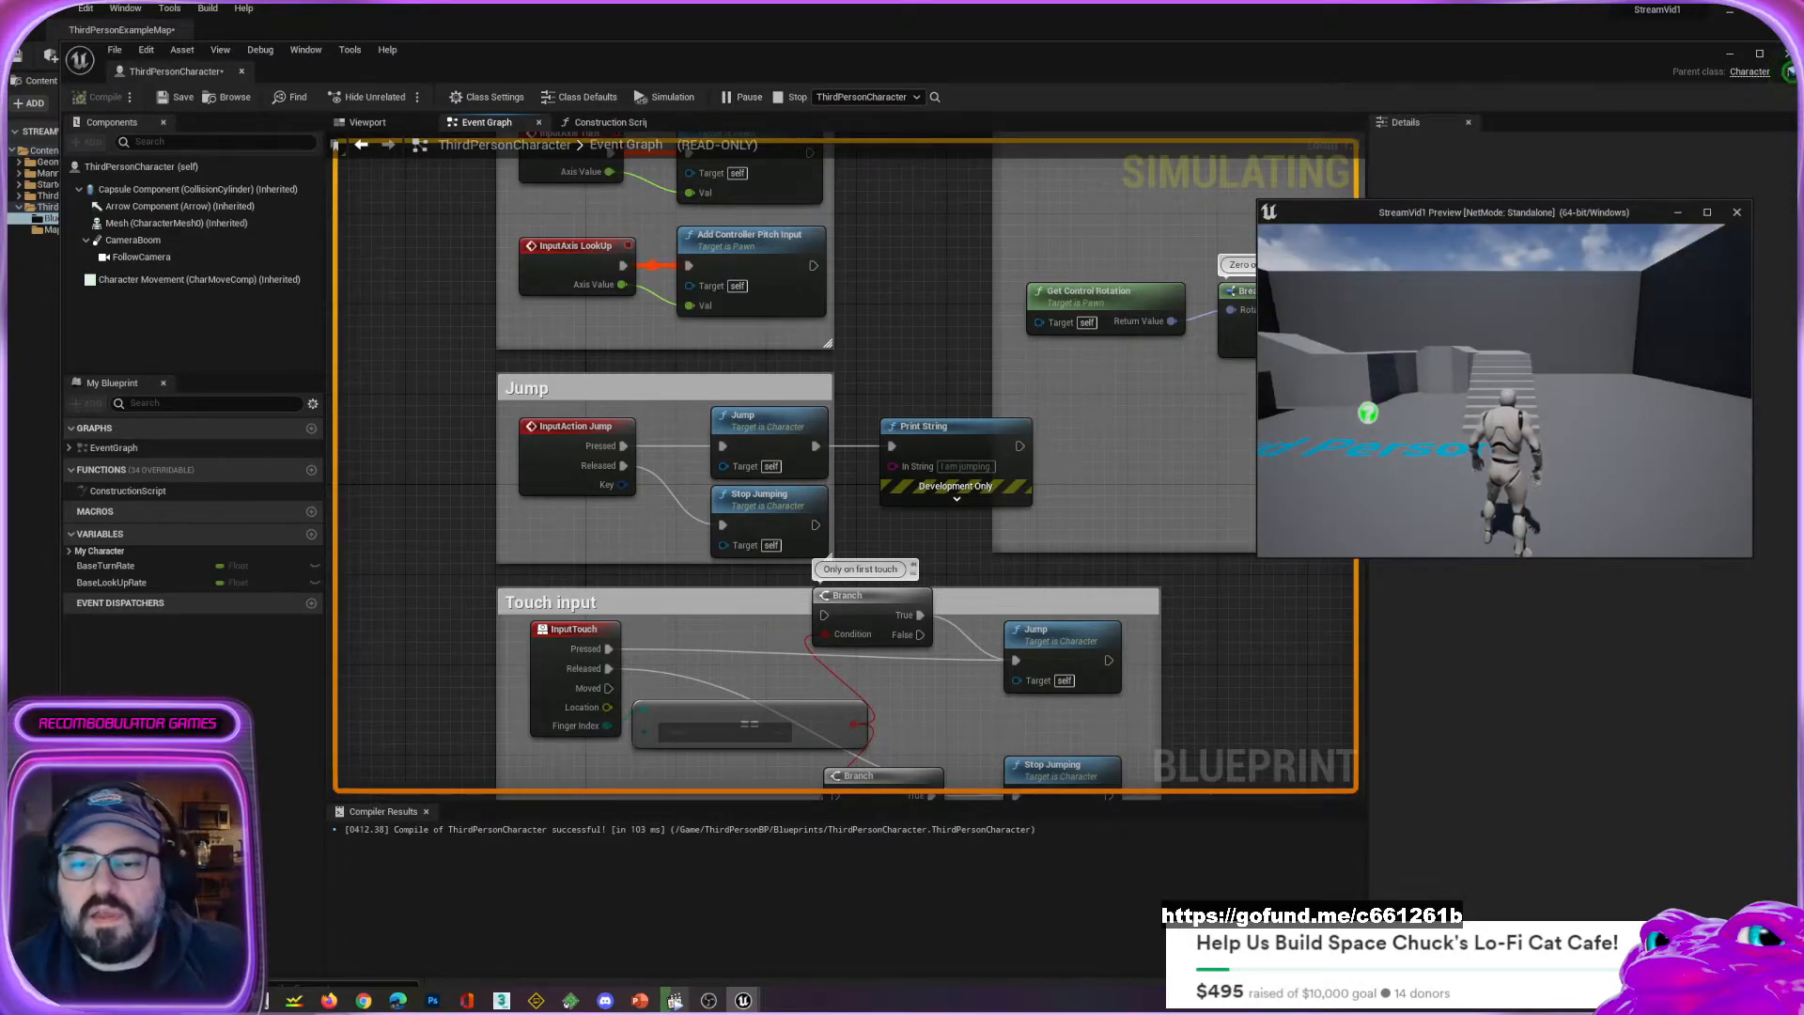
pyautogui.press('space')
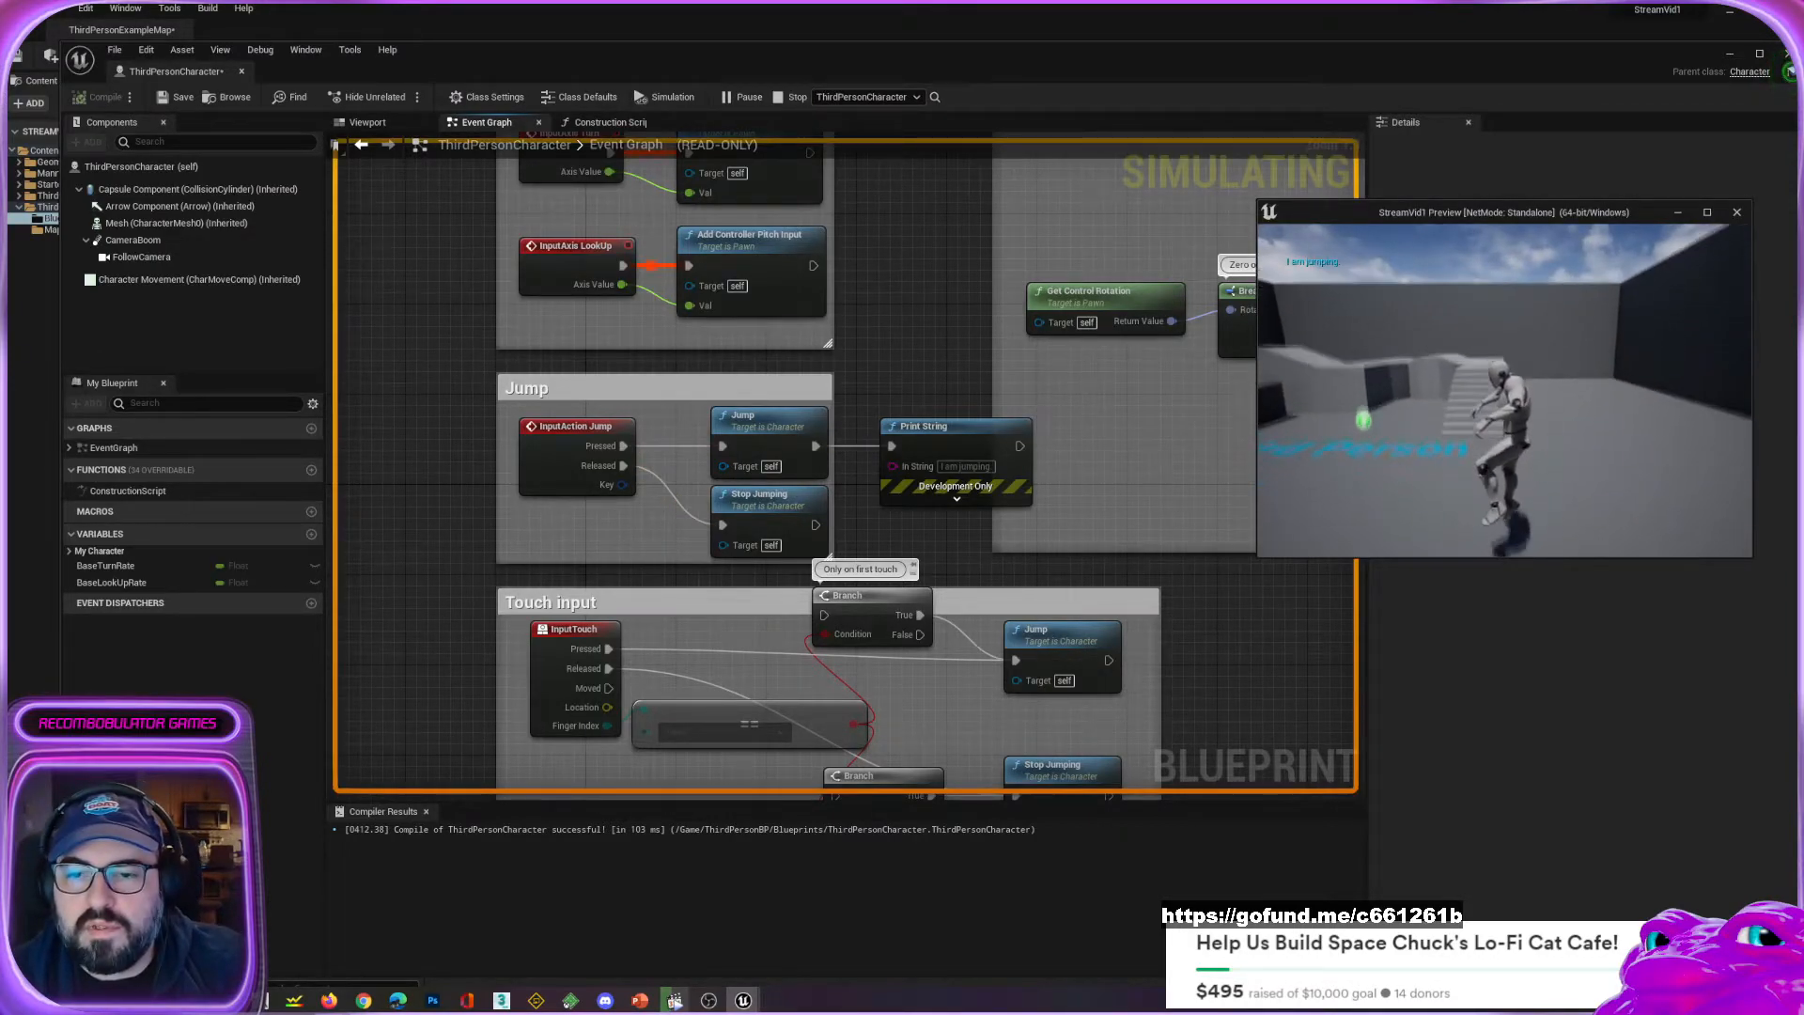
pyautogui.press('space')
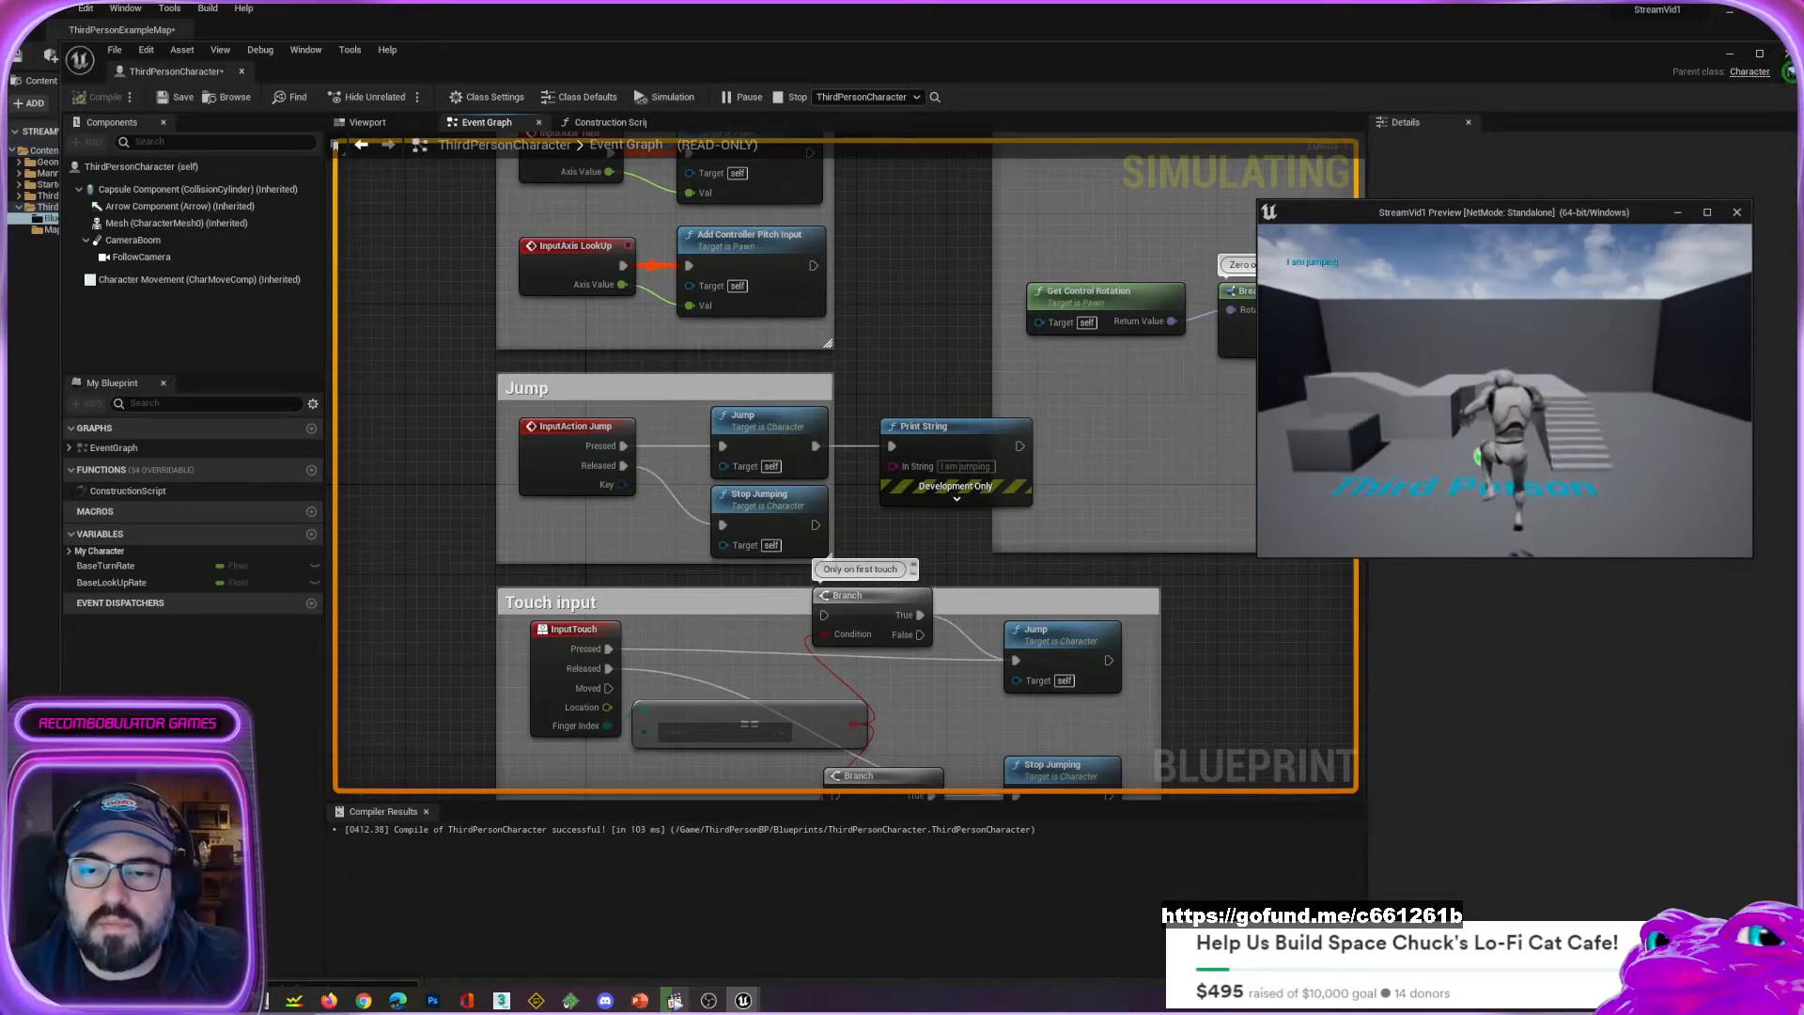
pyautogui.press('space')
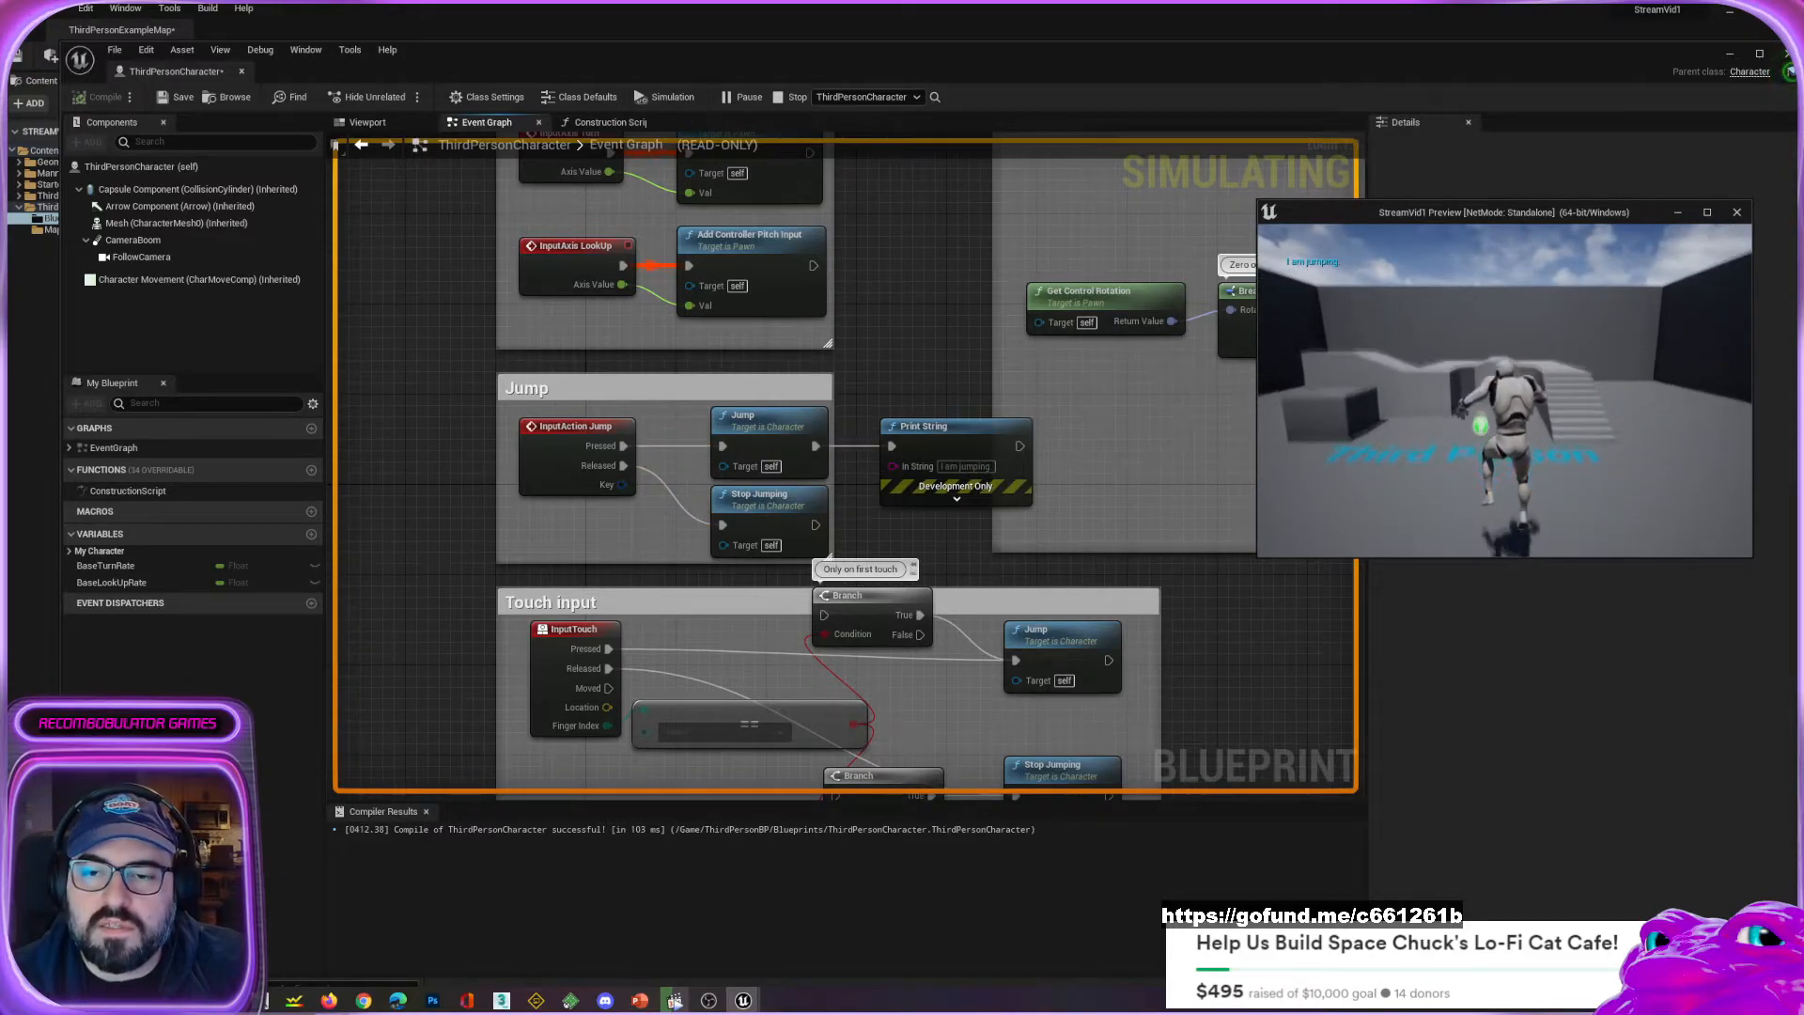
pyautogui.press('space')
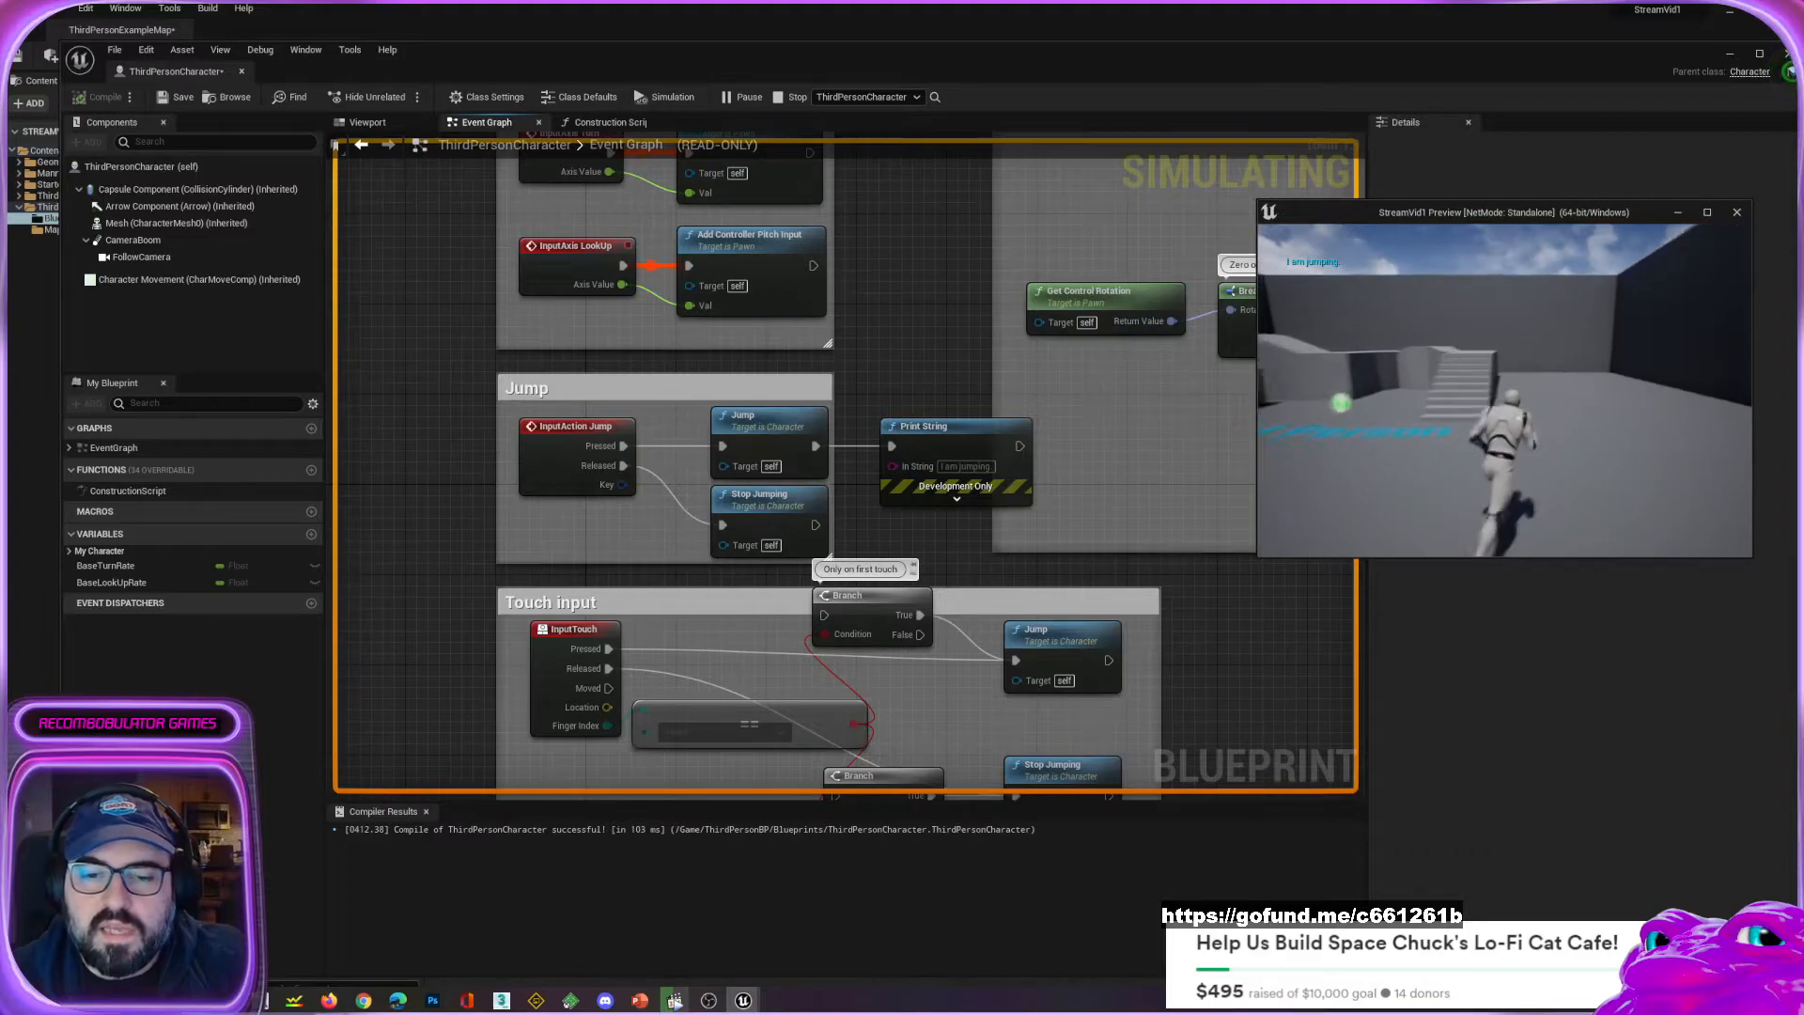
# Run the character around the level with jumps in between to examine when the message prints, and end the play session.
pyautogui.press('s')
pyautogui.press('a')
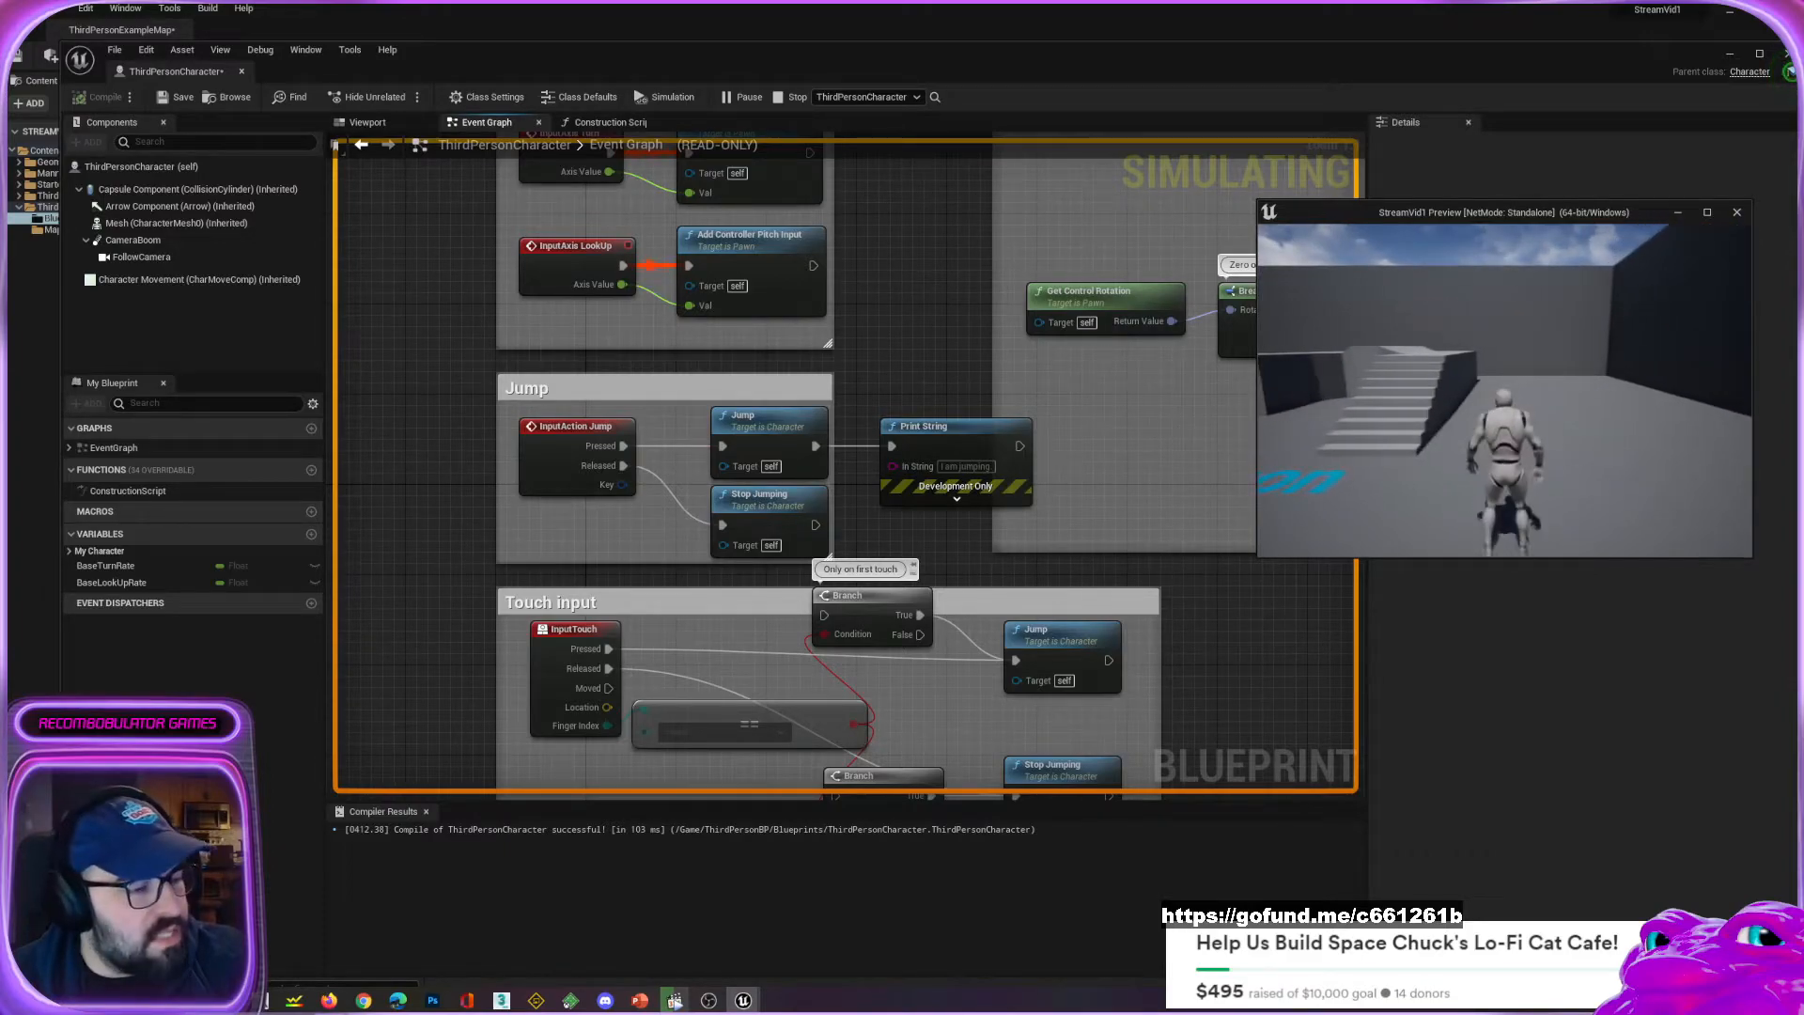
pyautogui.press('s')
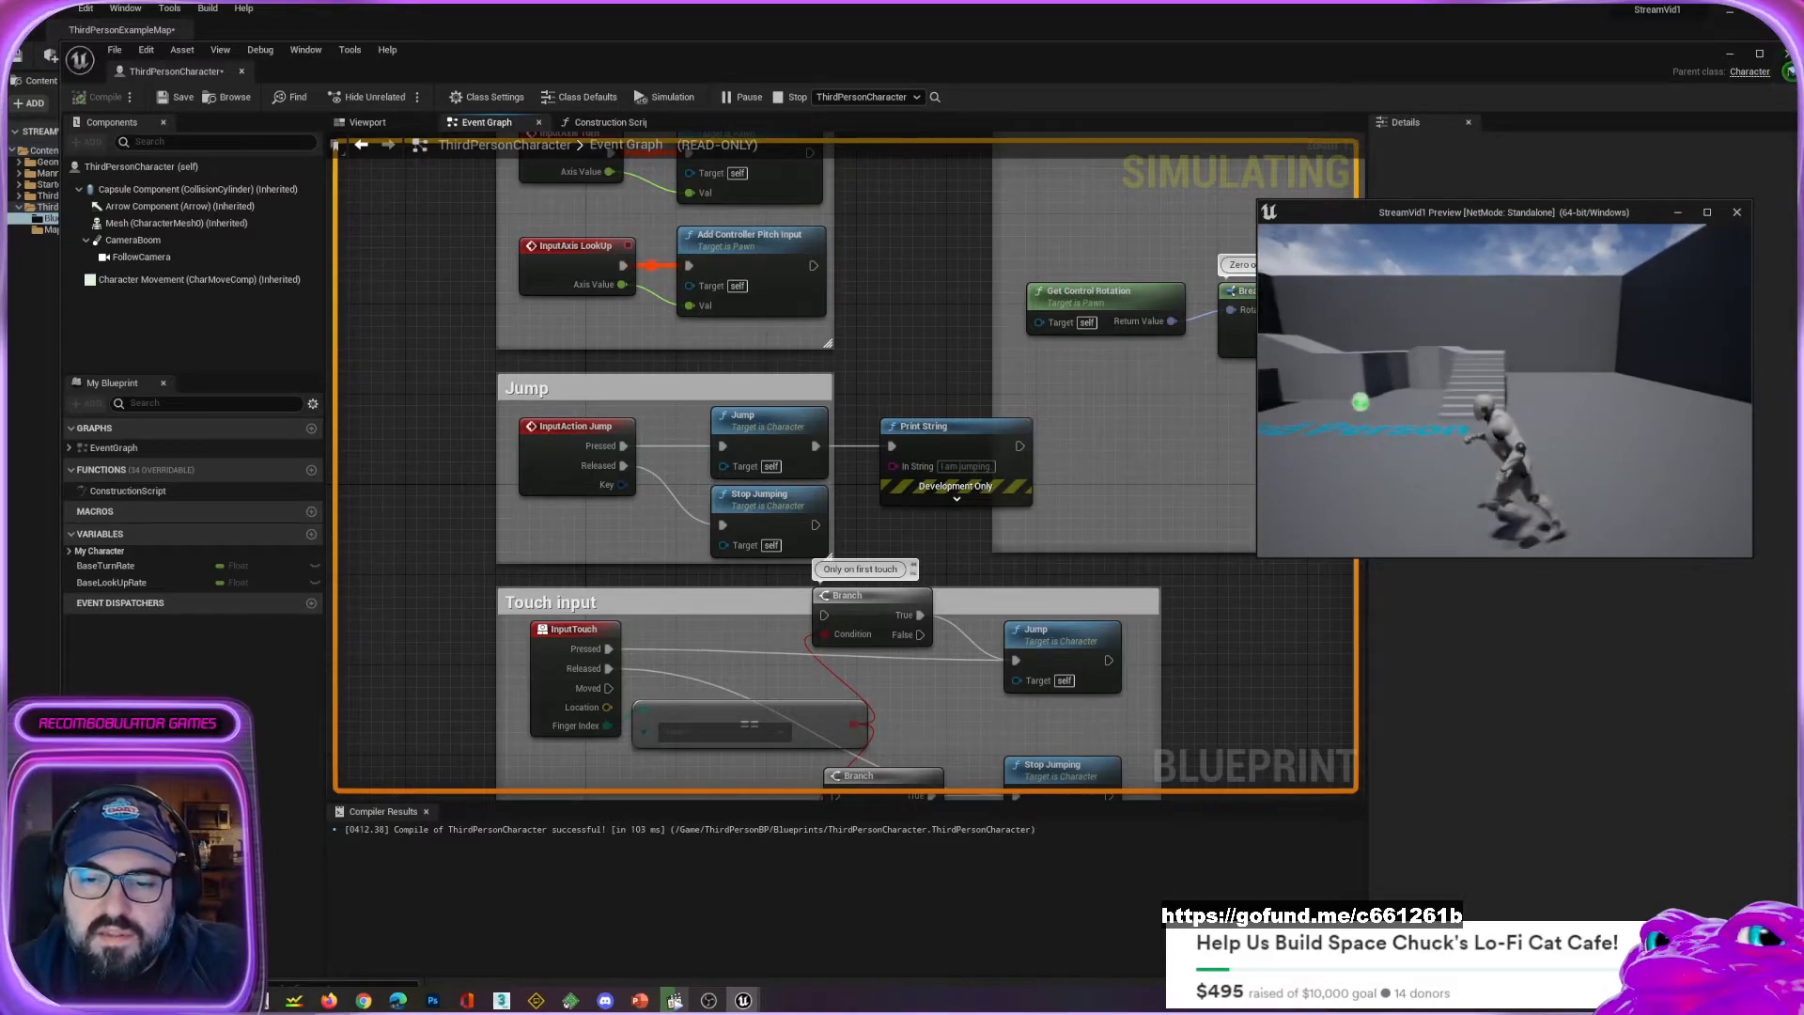
pyautogui.press('s')
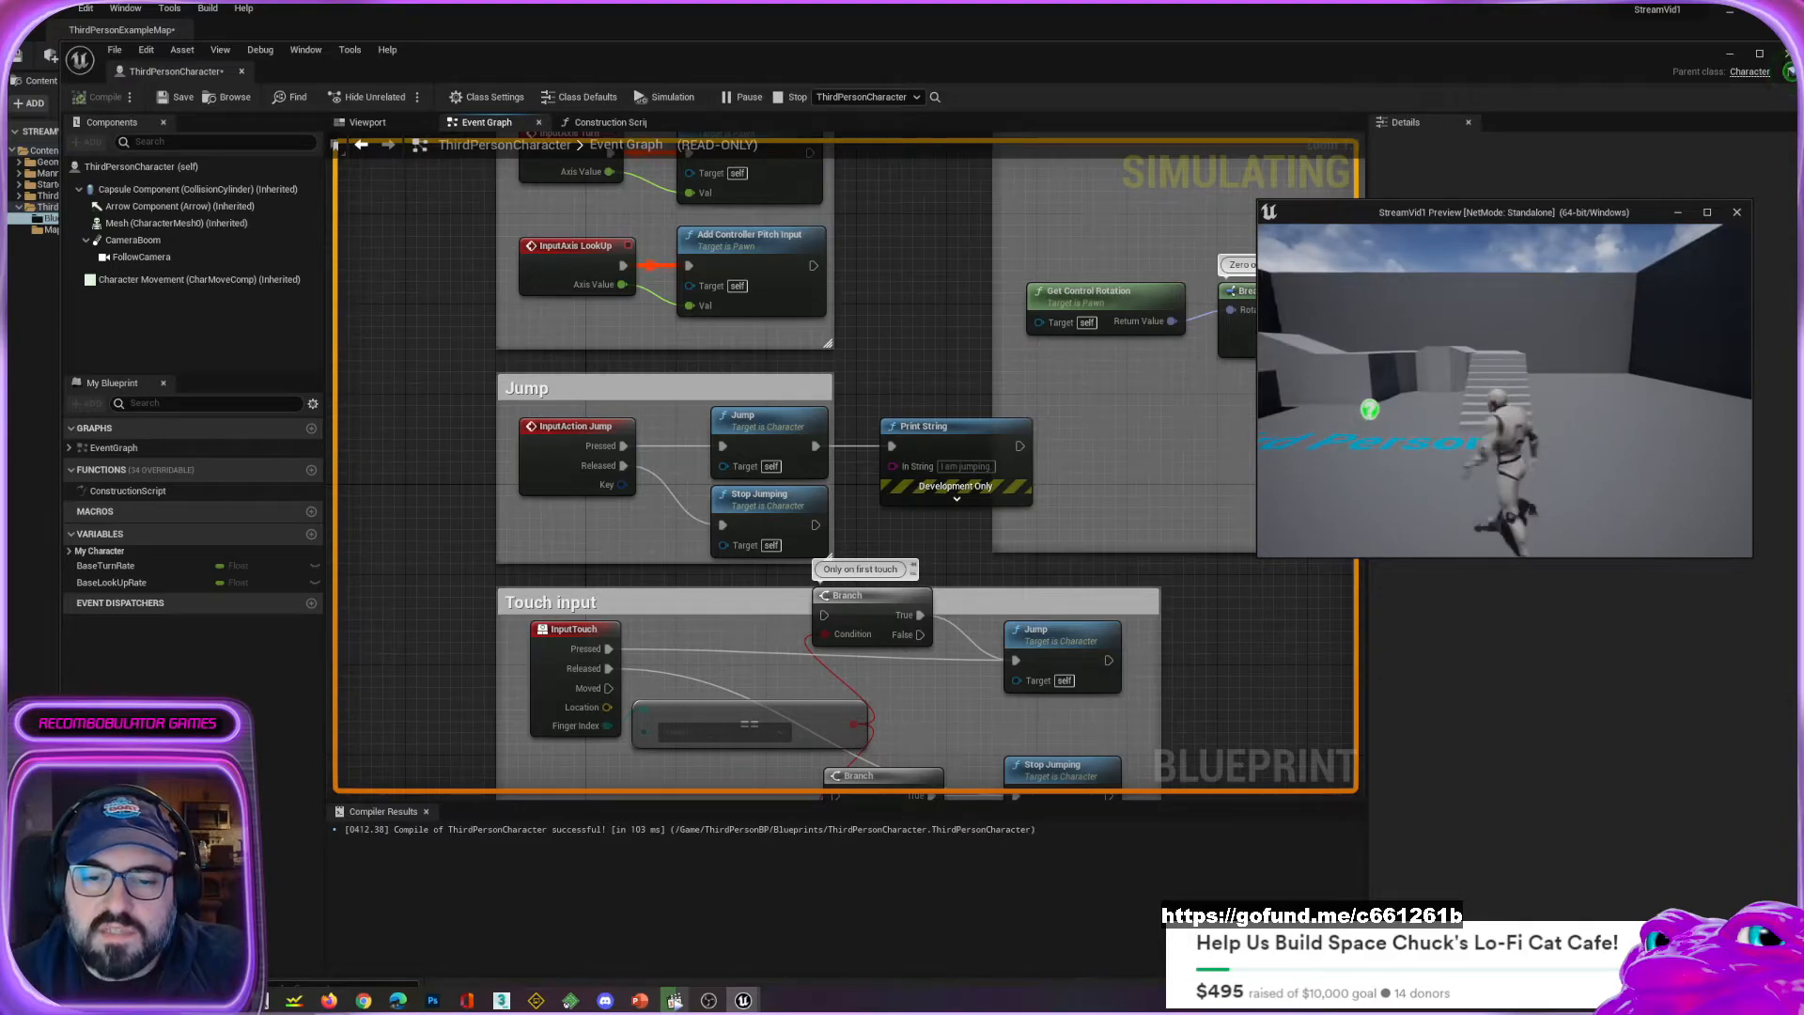
pyautogui.press('space')
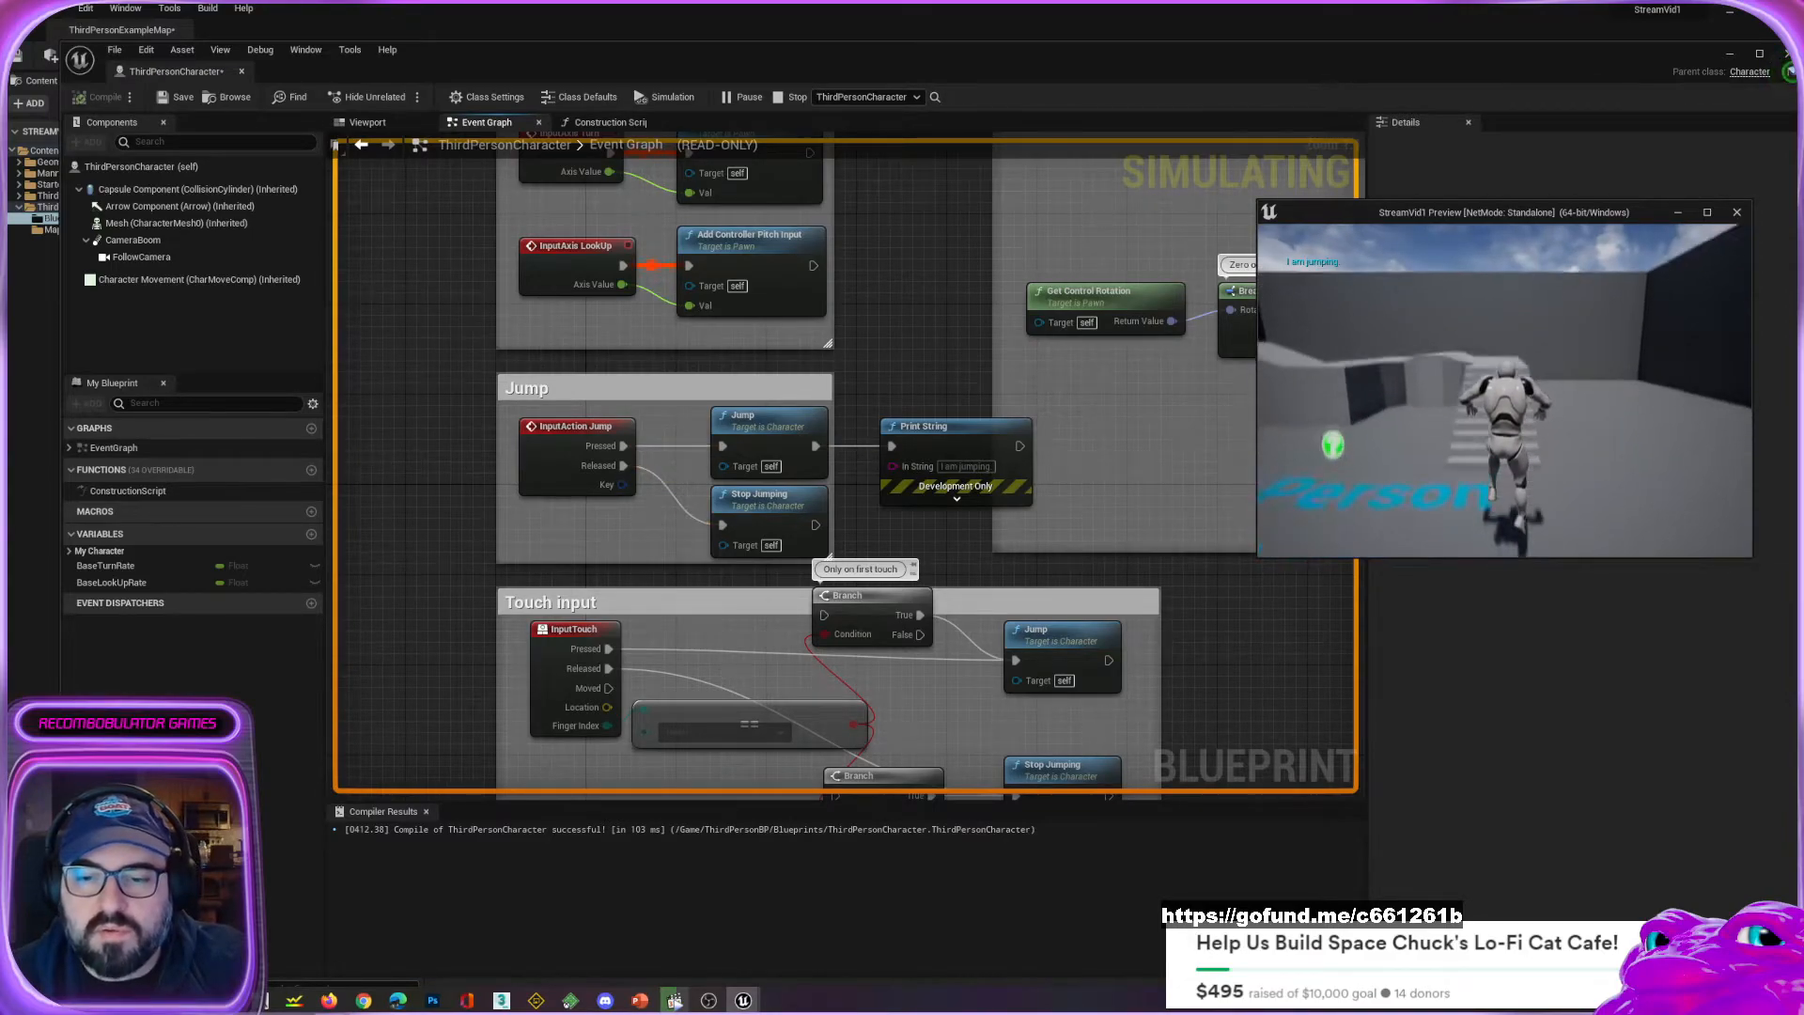
pyautogui.press('a')
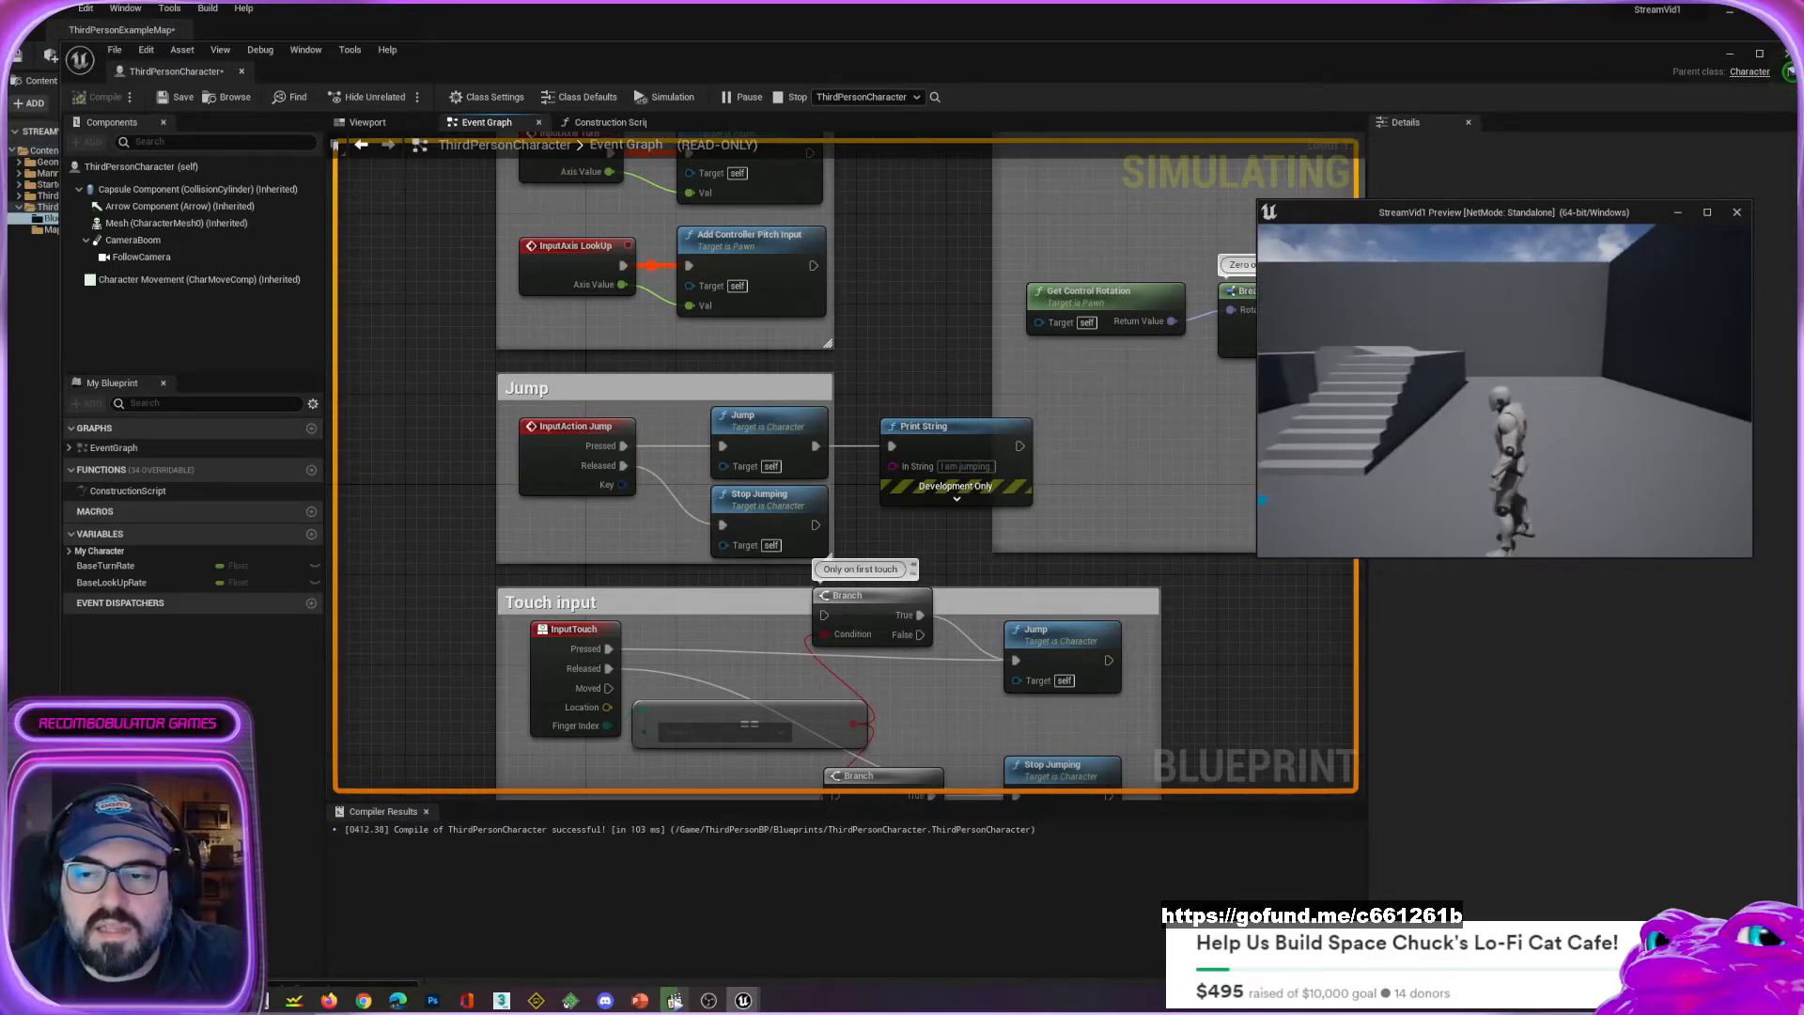
pyautogui.press('s')
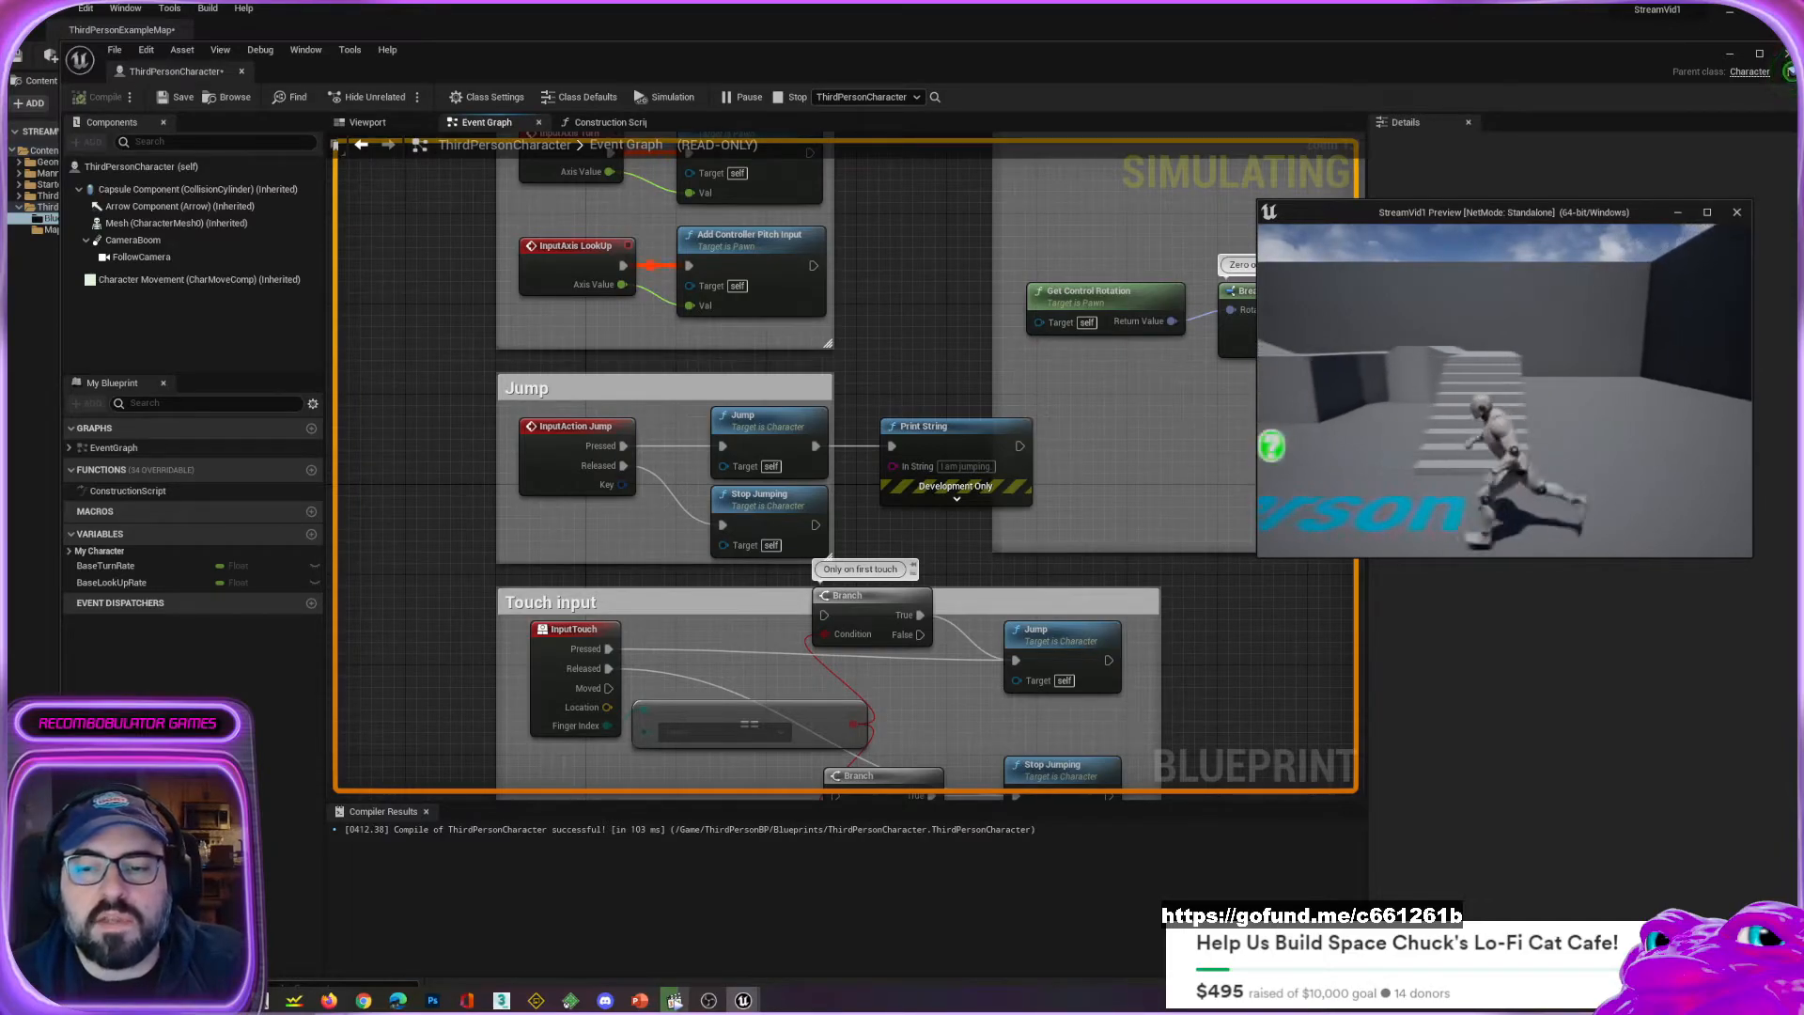
pyautogui.press('space')
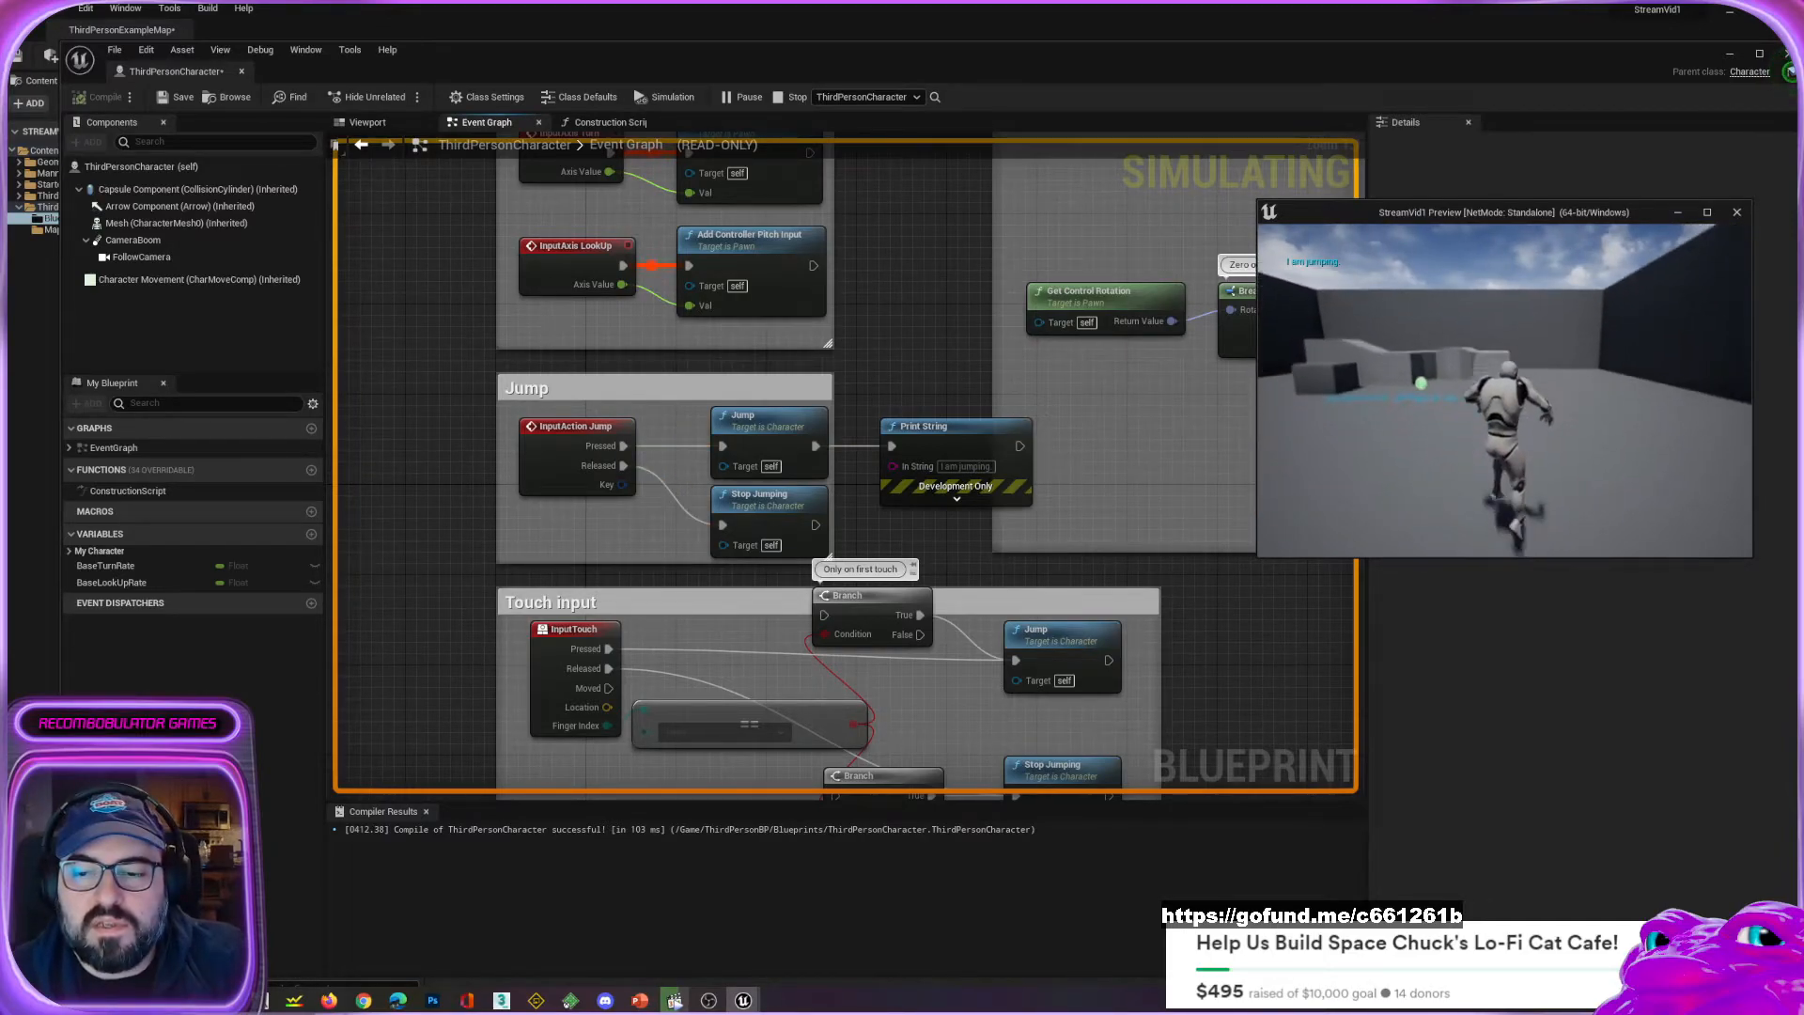
pyautogui.press('w')
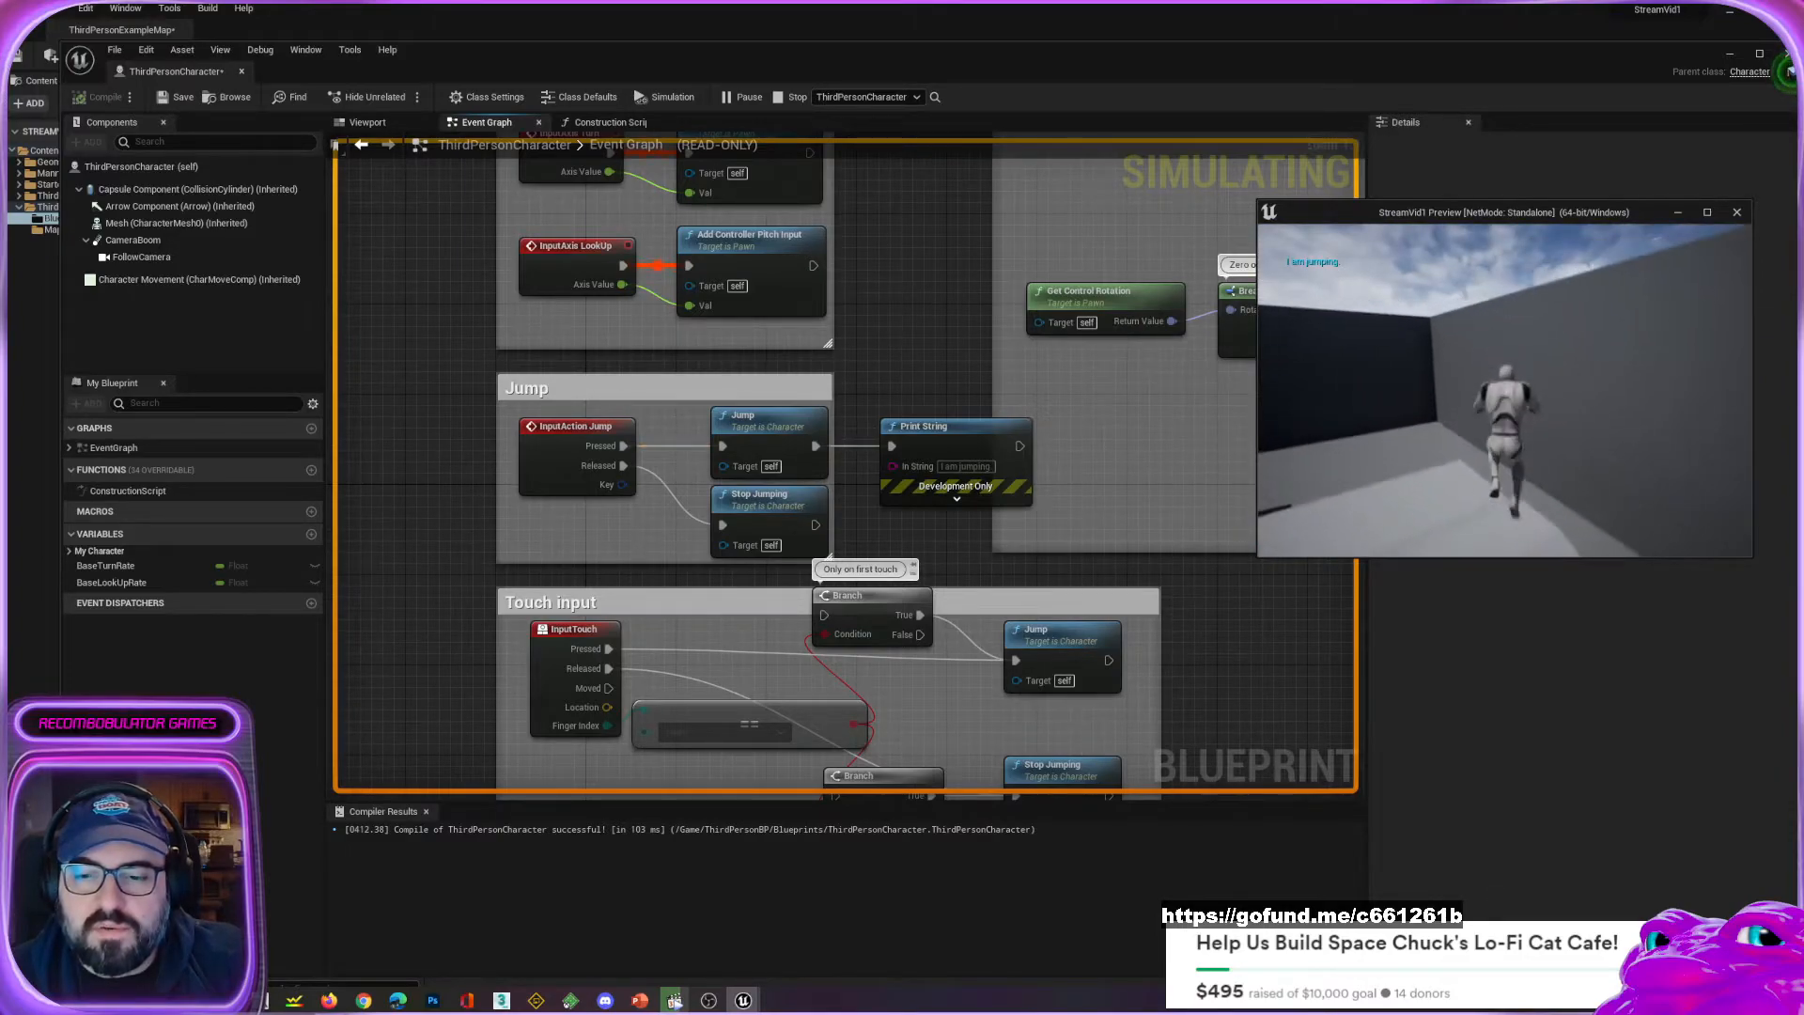
pyautogui.press('space')
pyautogui.press('w')
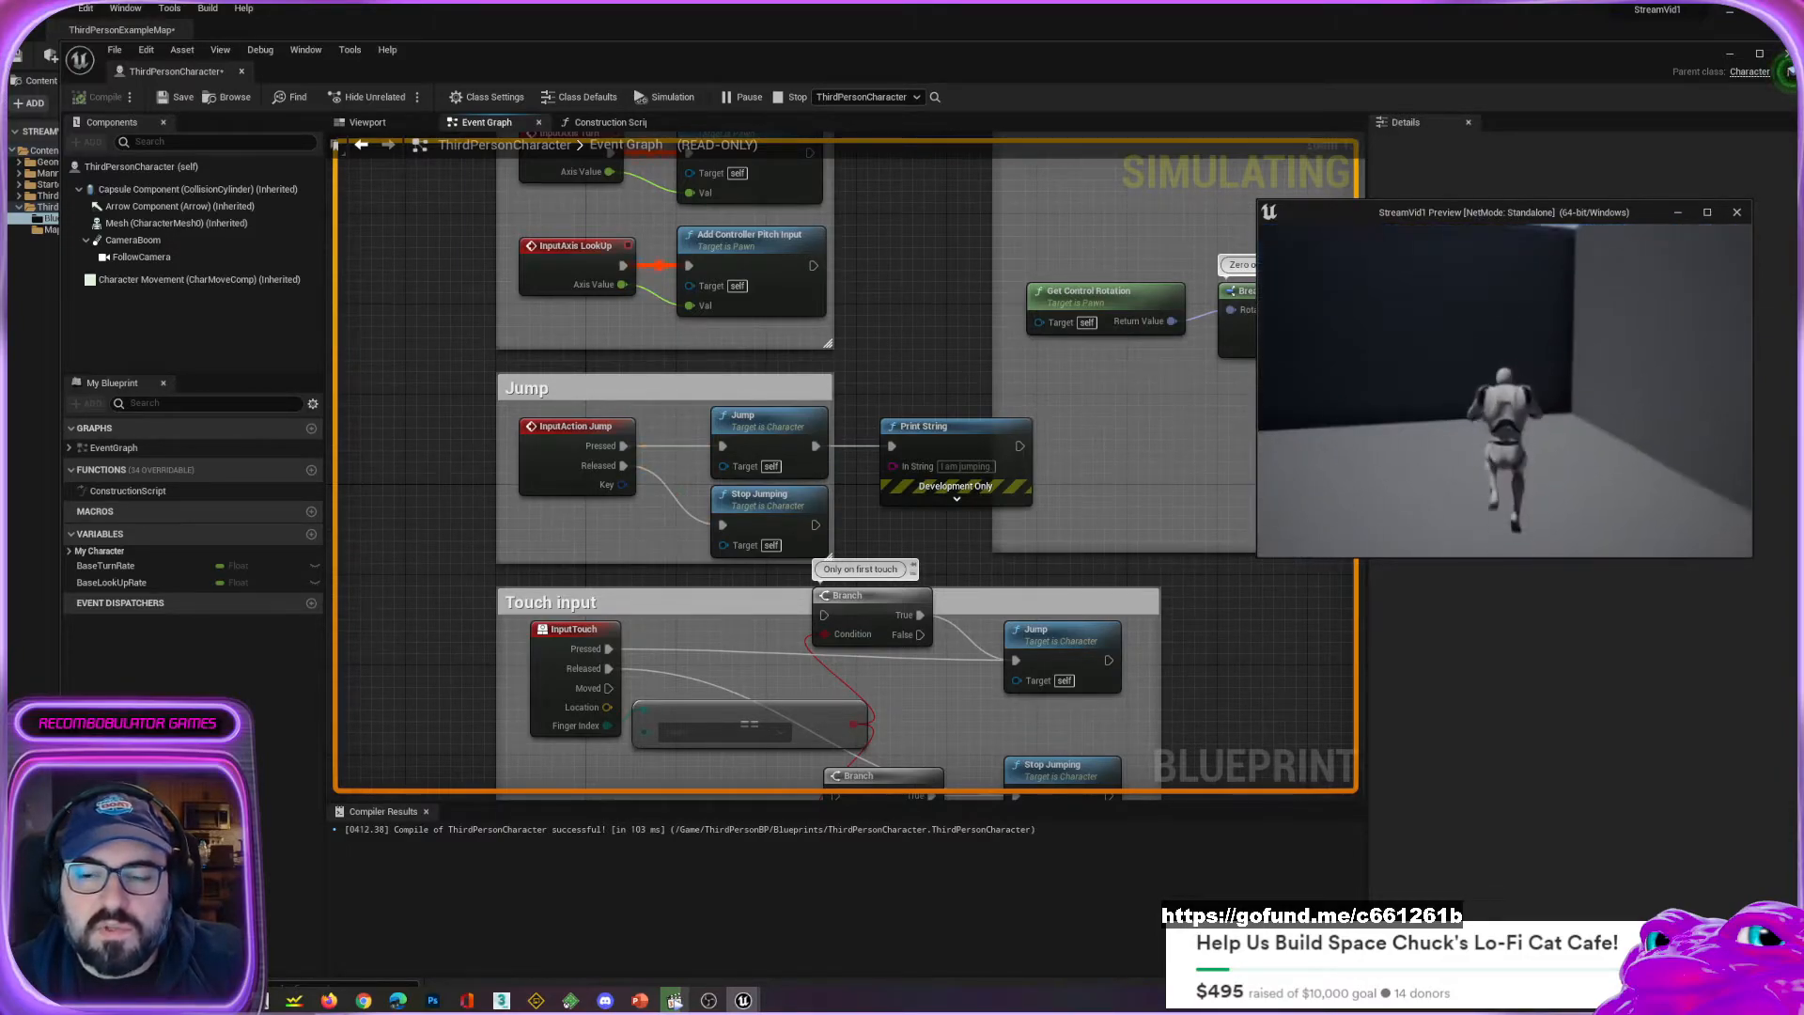
pyautogui.press('space')
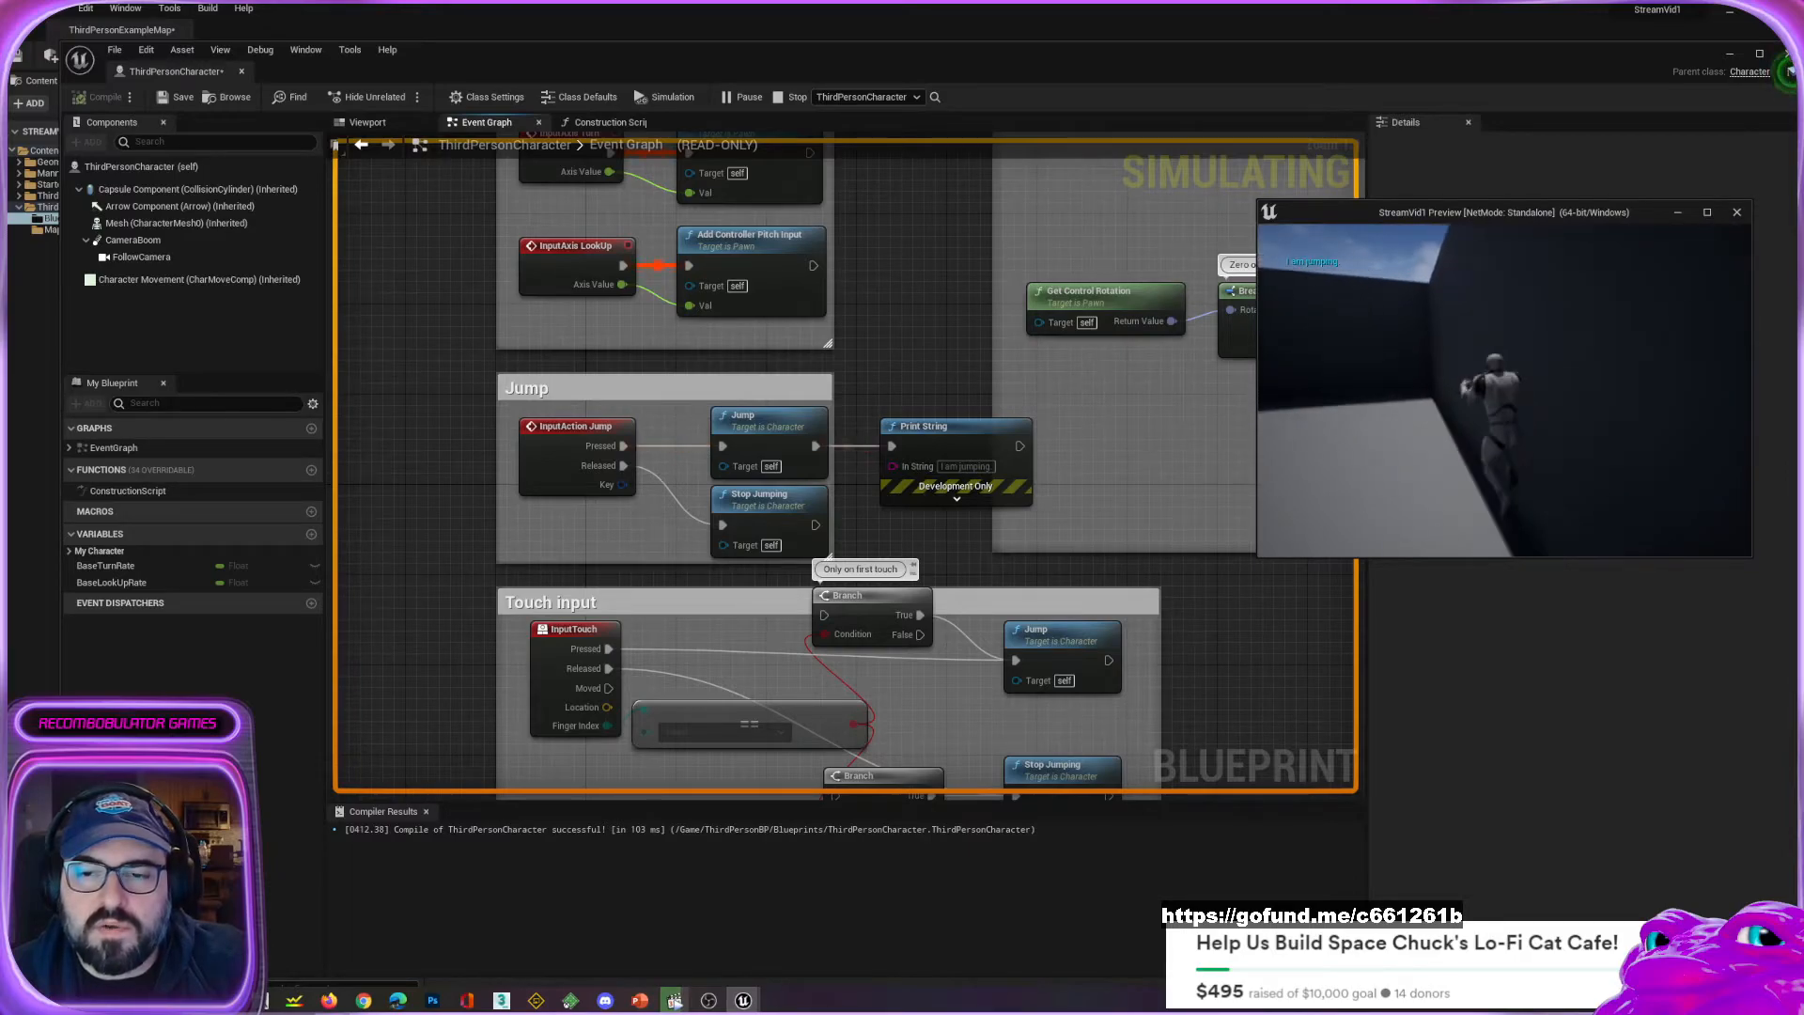
pyautogui.press('w')
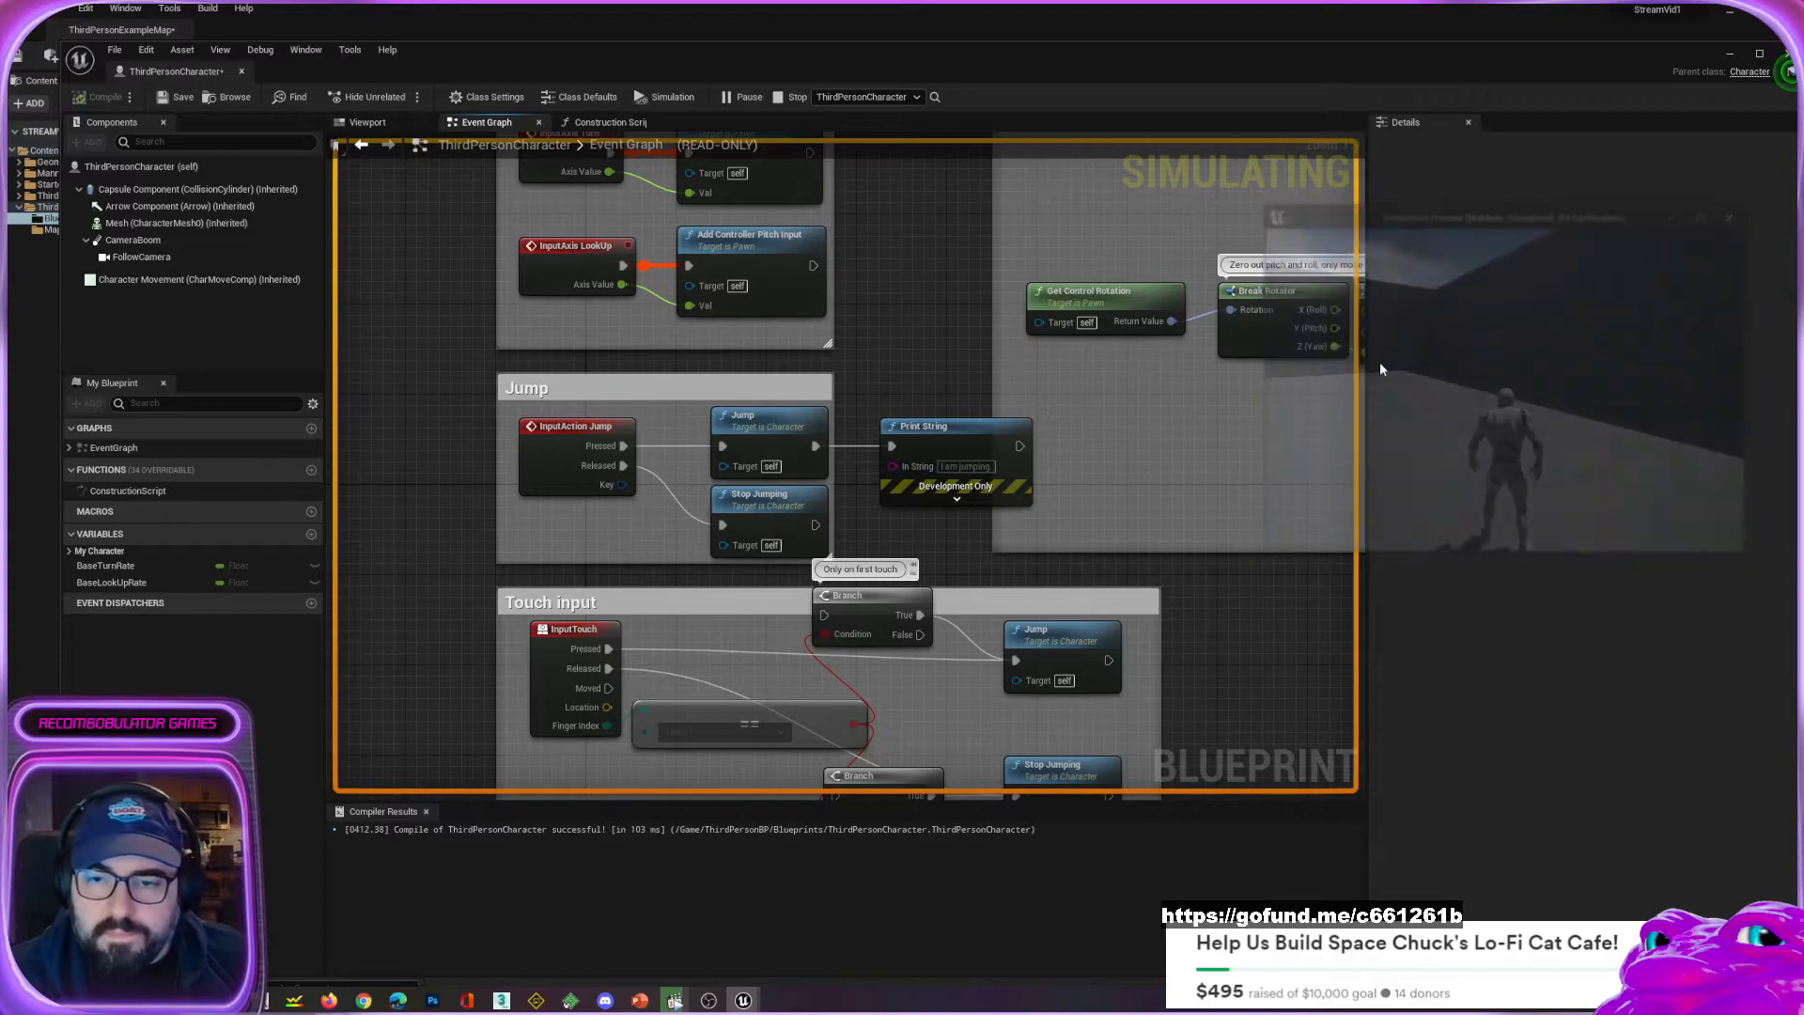
pyautogui.press('Escape')
# Expand the Print String node to examine its advanced options, collapse it, and place it back beside the Jump node.
pyautogui.click(956, 499)
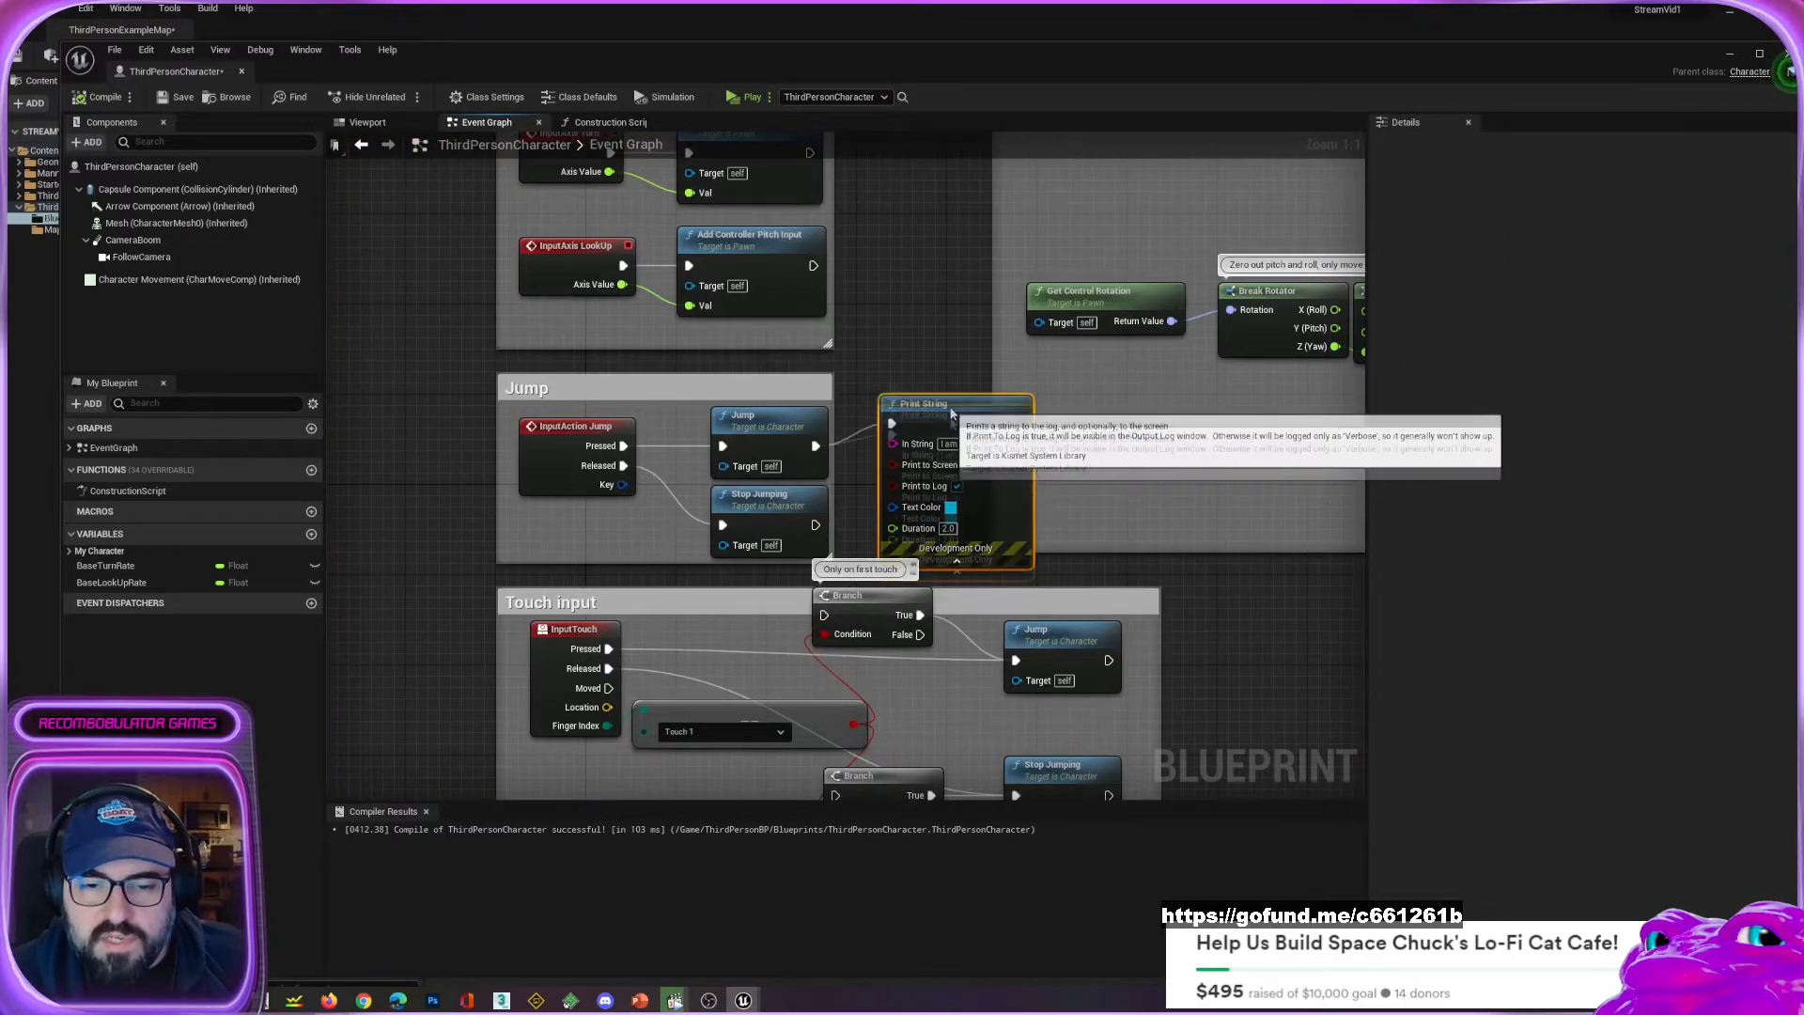
pyautogui.moveTo(957, 445); pyautogui.dragTo(958, 389)
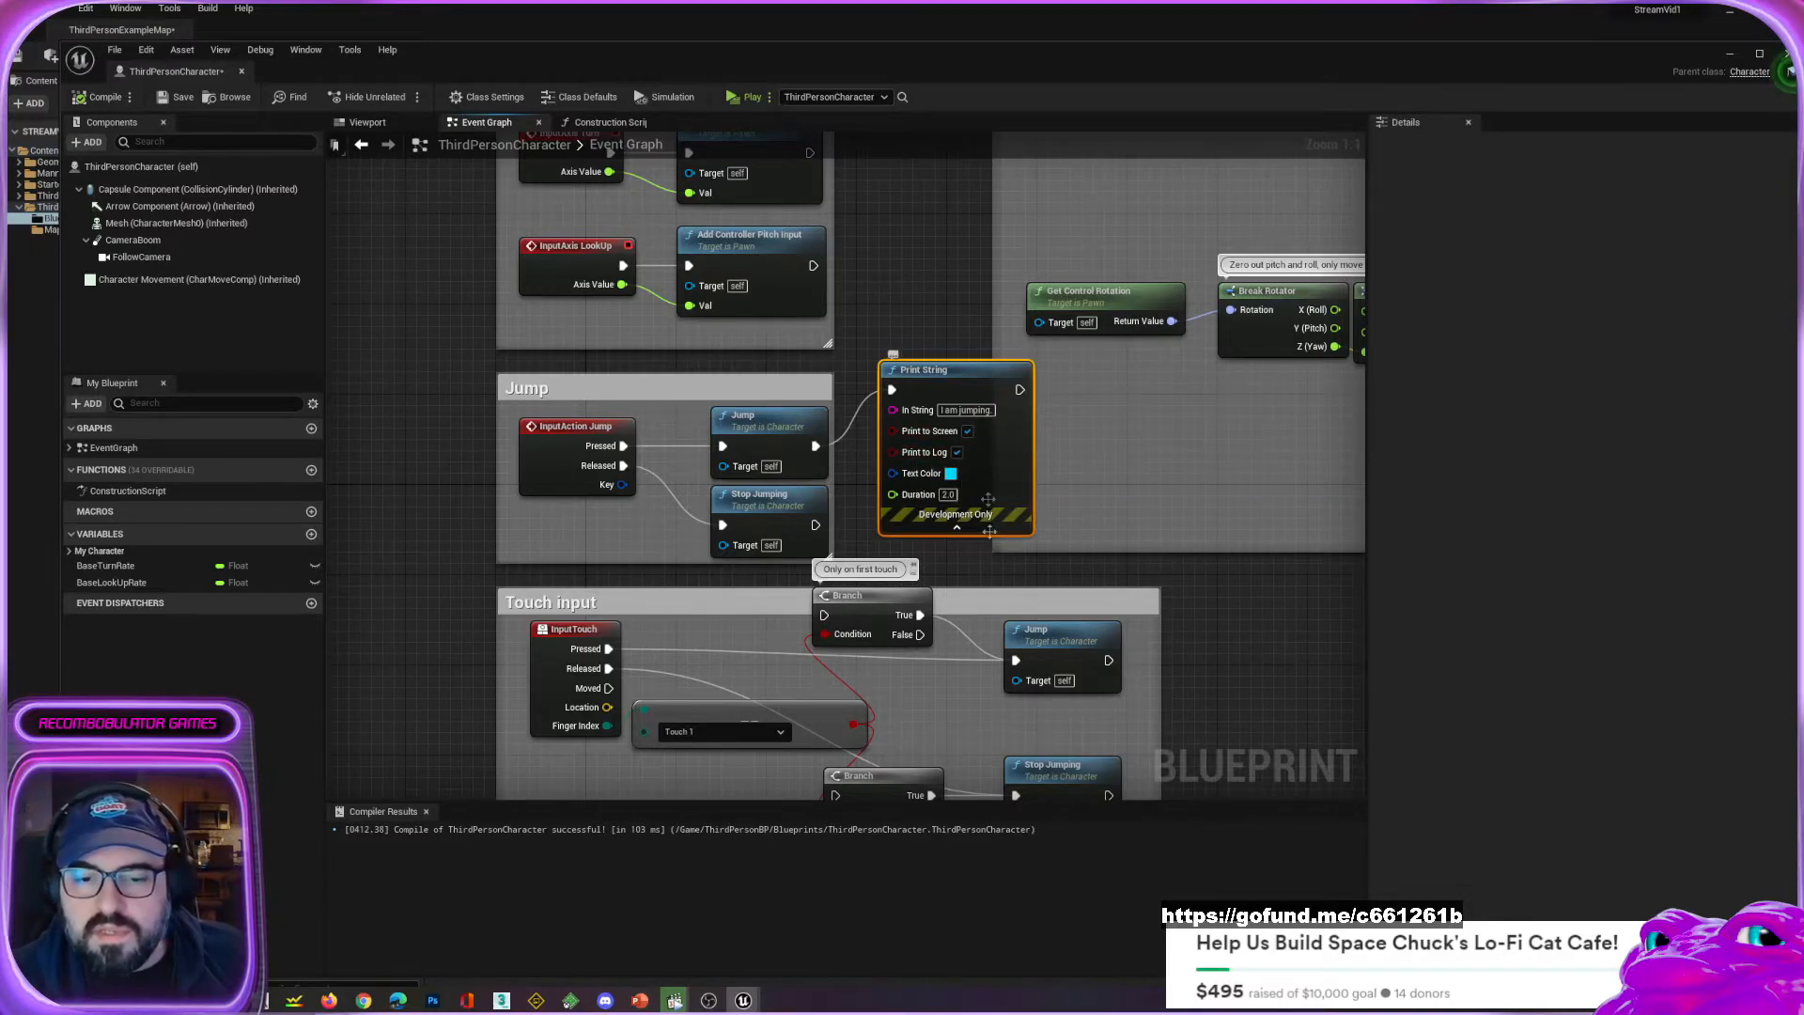
pyautogui.click(957, 527)
pyautogui.moveTo(961, 376); pyautogui.dragTo(972, 443)
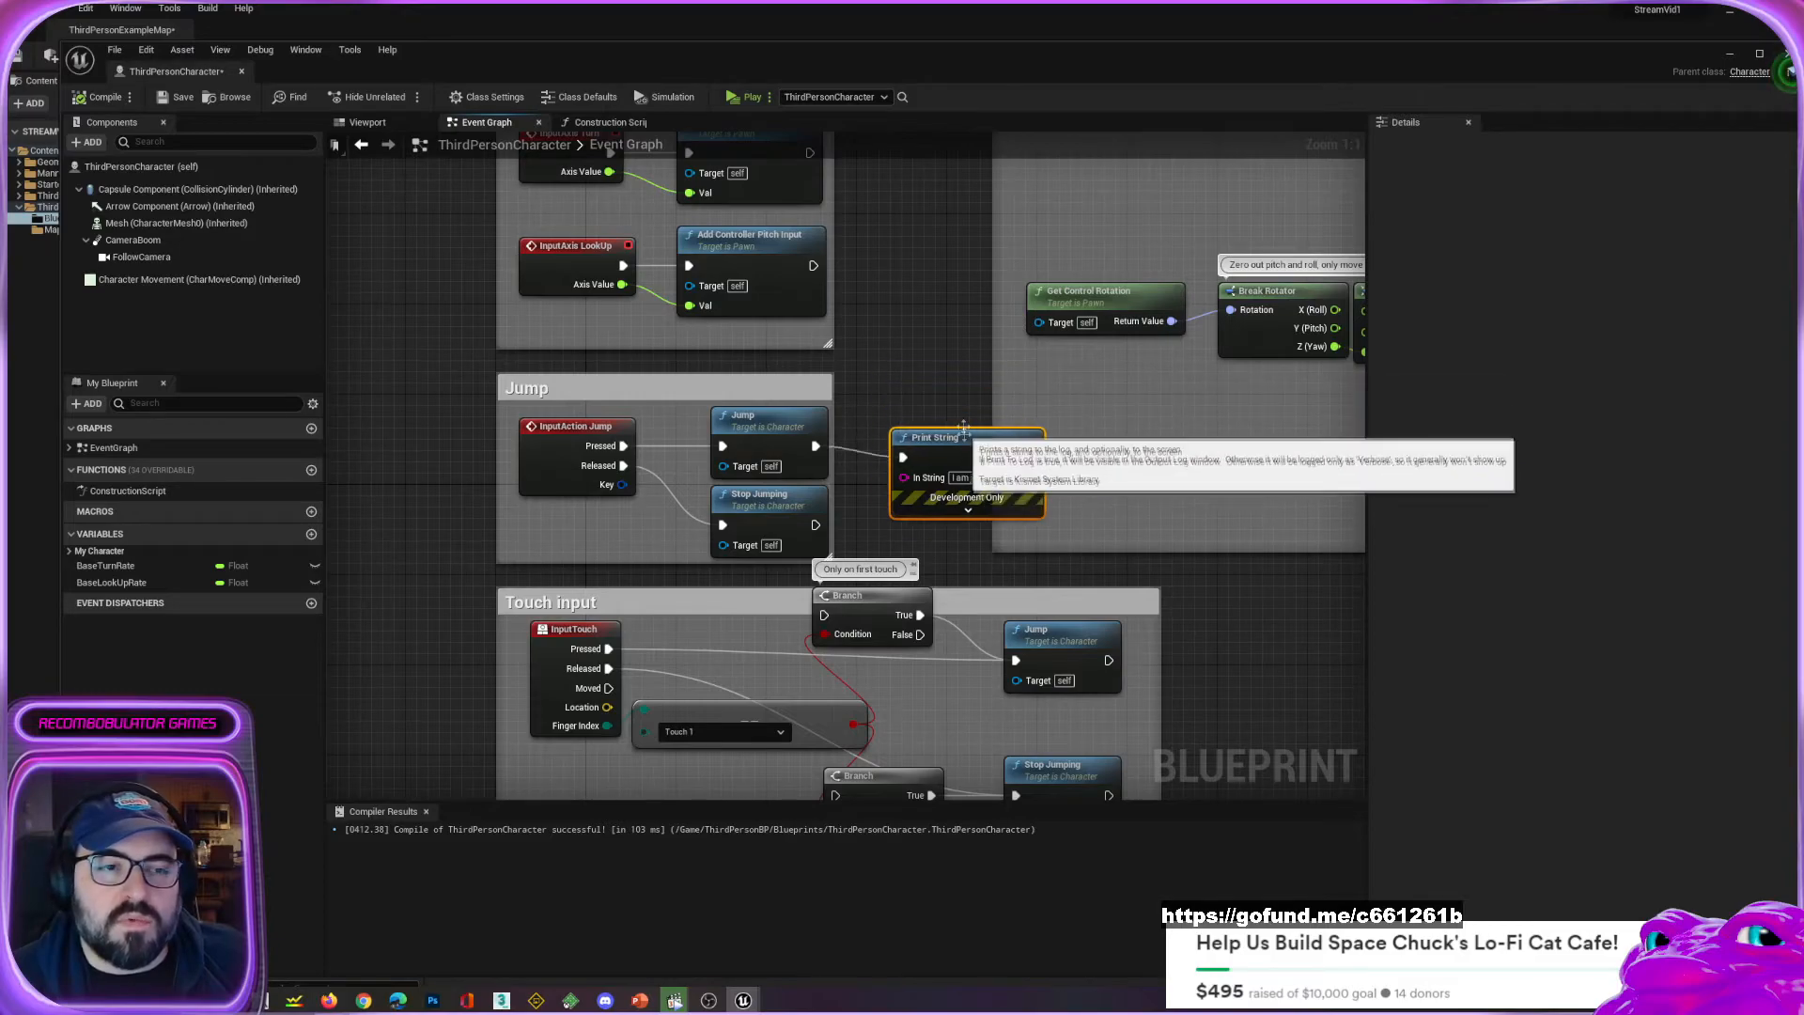
pyautogui.moveTo(1276, 59); pyautogui.dragTo(1259, 49)
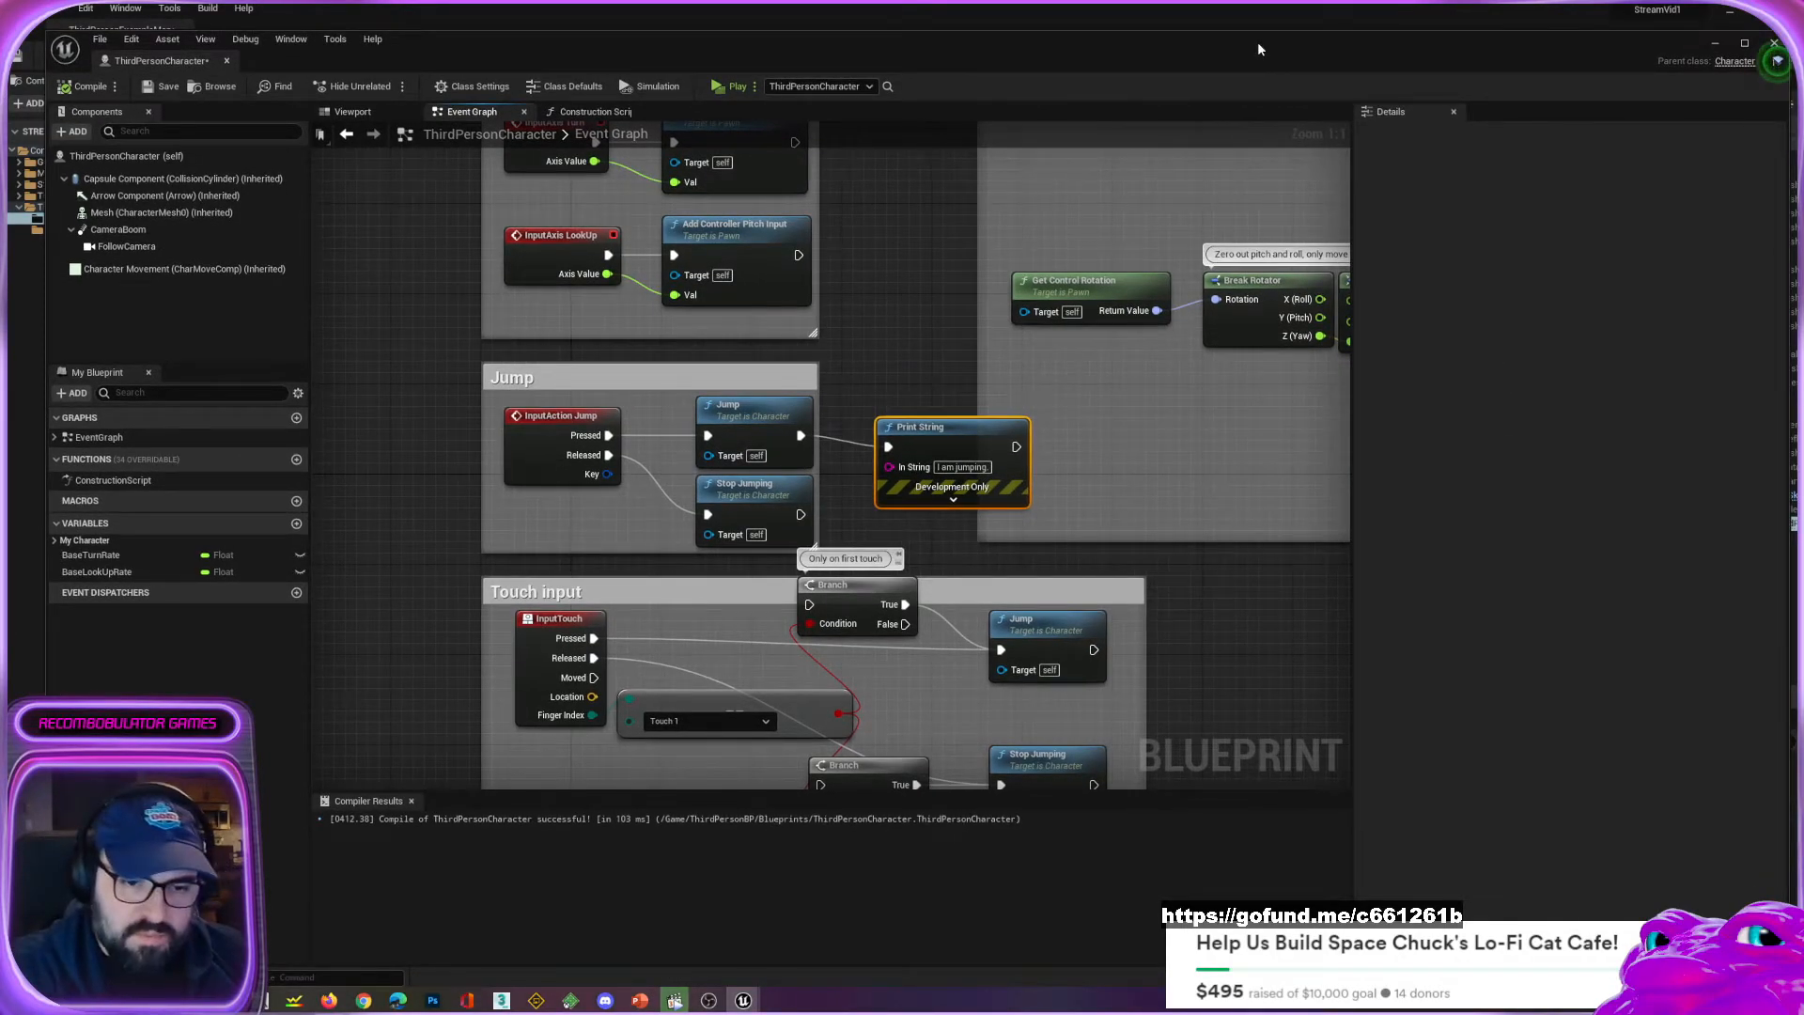
# Switch to the level editor and examine the Message Log's Map Check, Localization Service, Play In Editor and Source Control categories.
pyautogui.hotkey('alt', 'Tab')
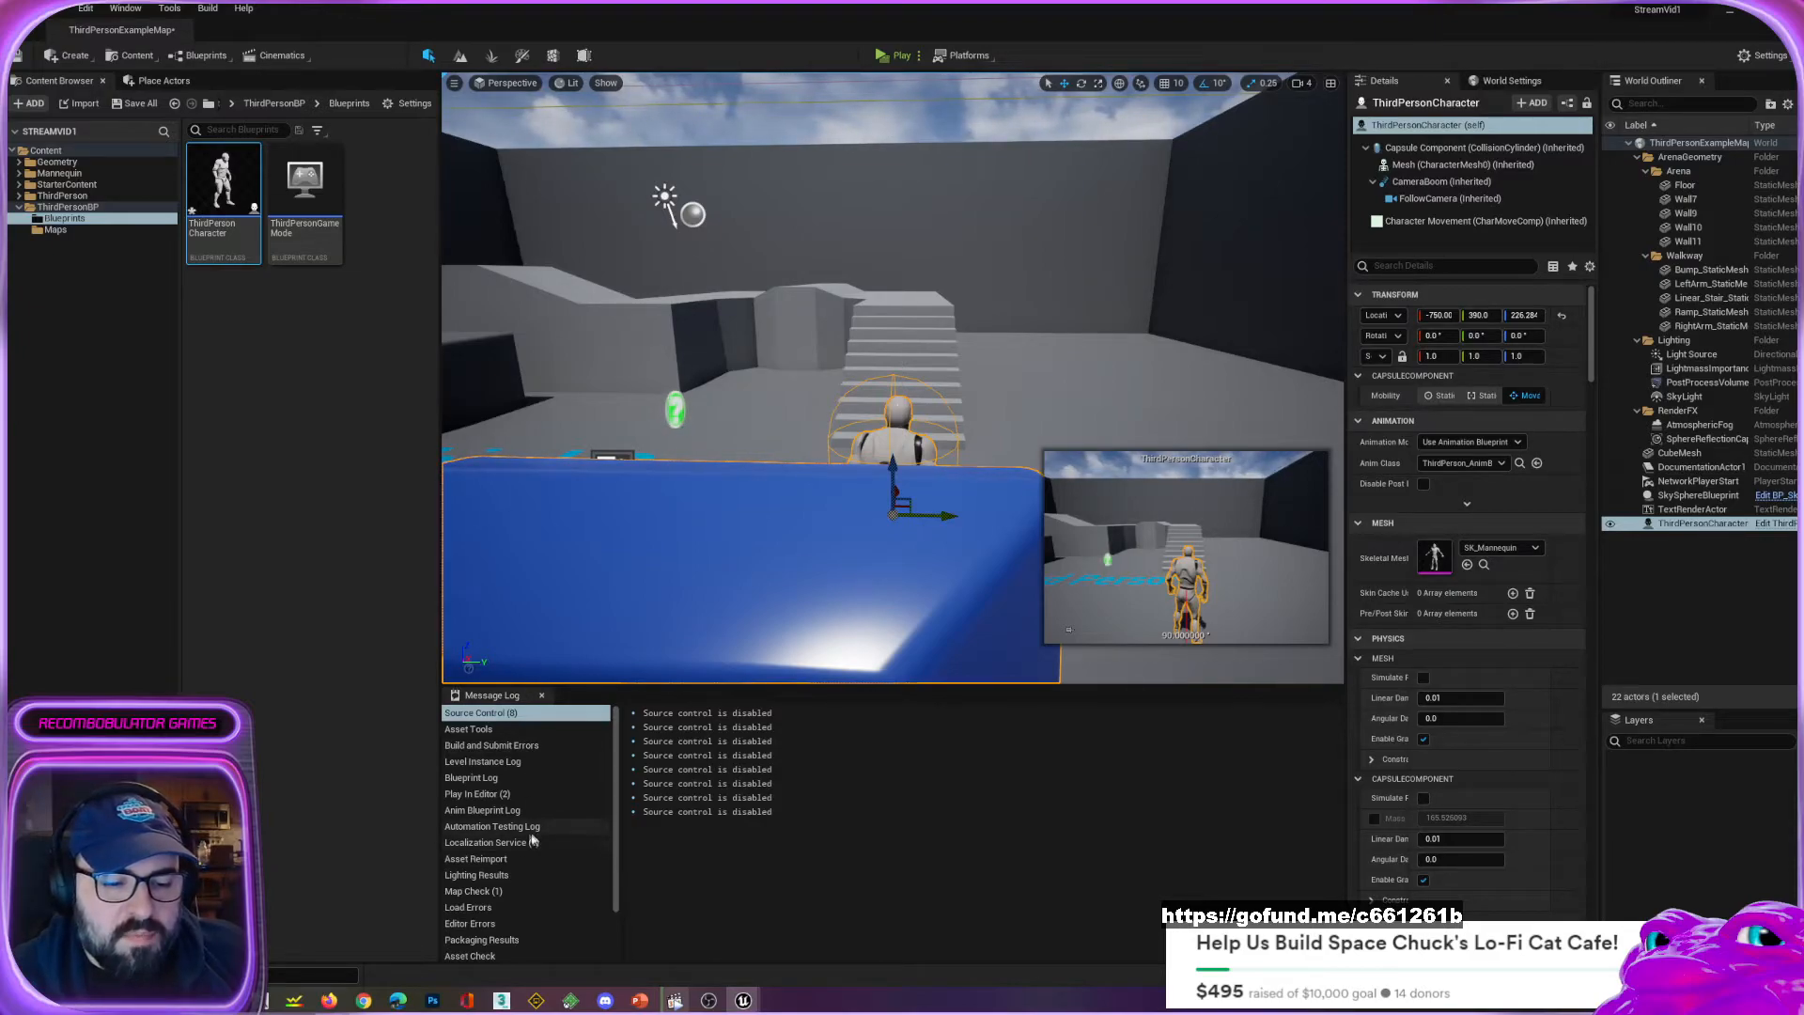
pyautogui.click(493, 892)
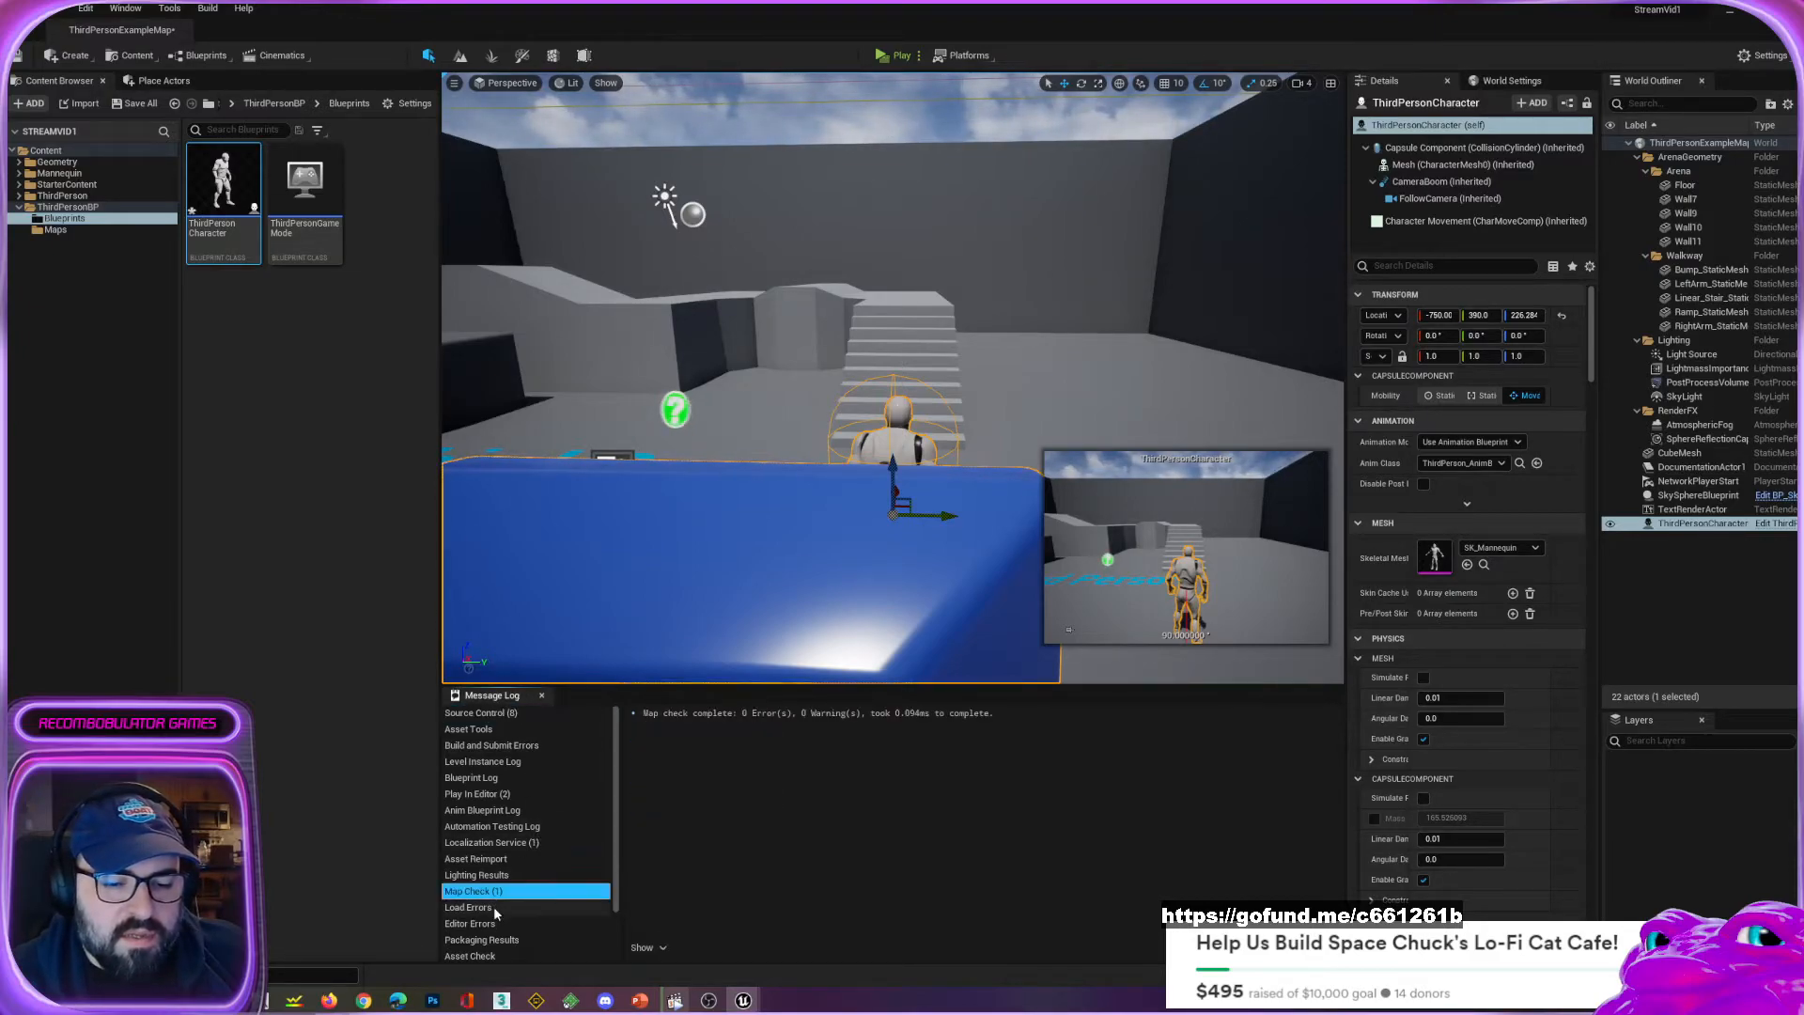
pyautogui.click(480, 842)
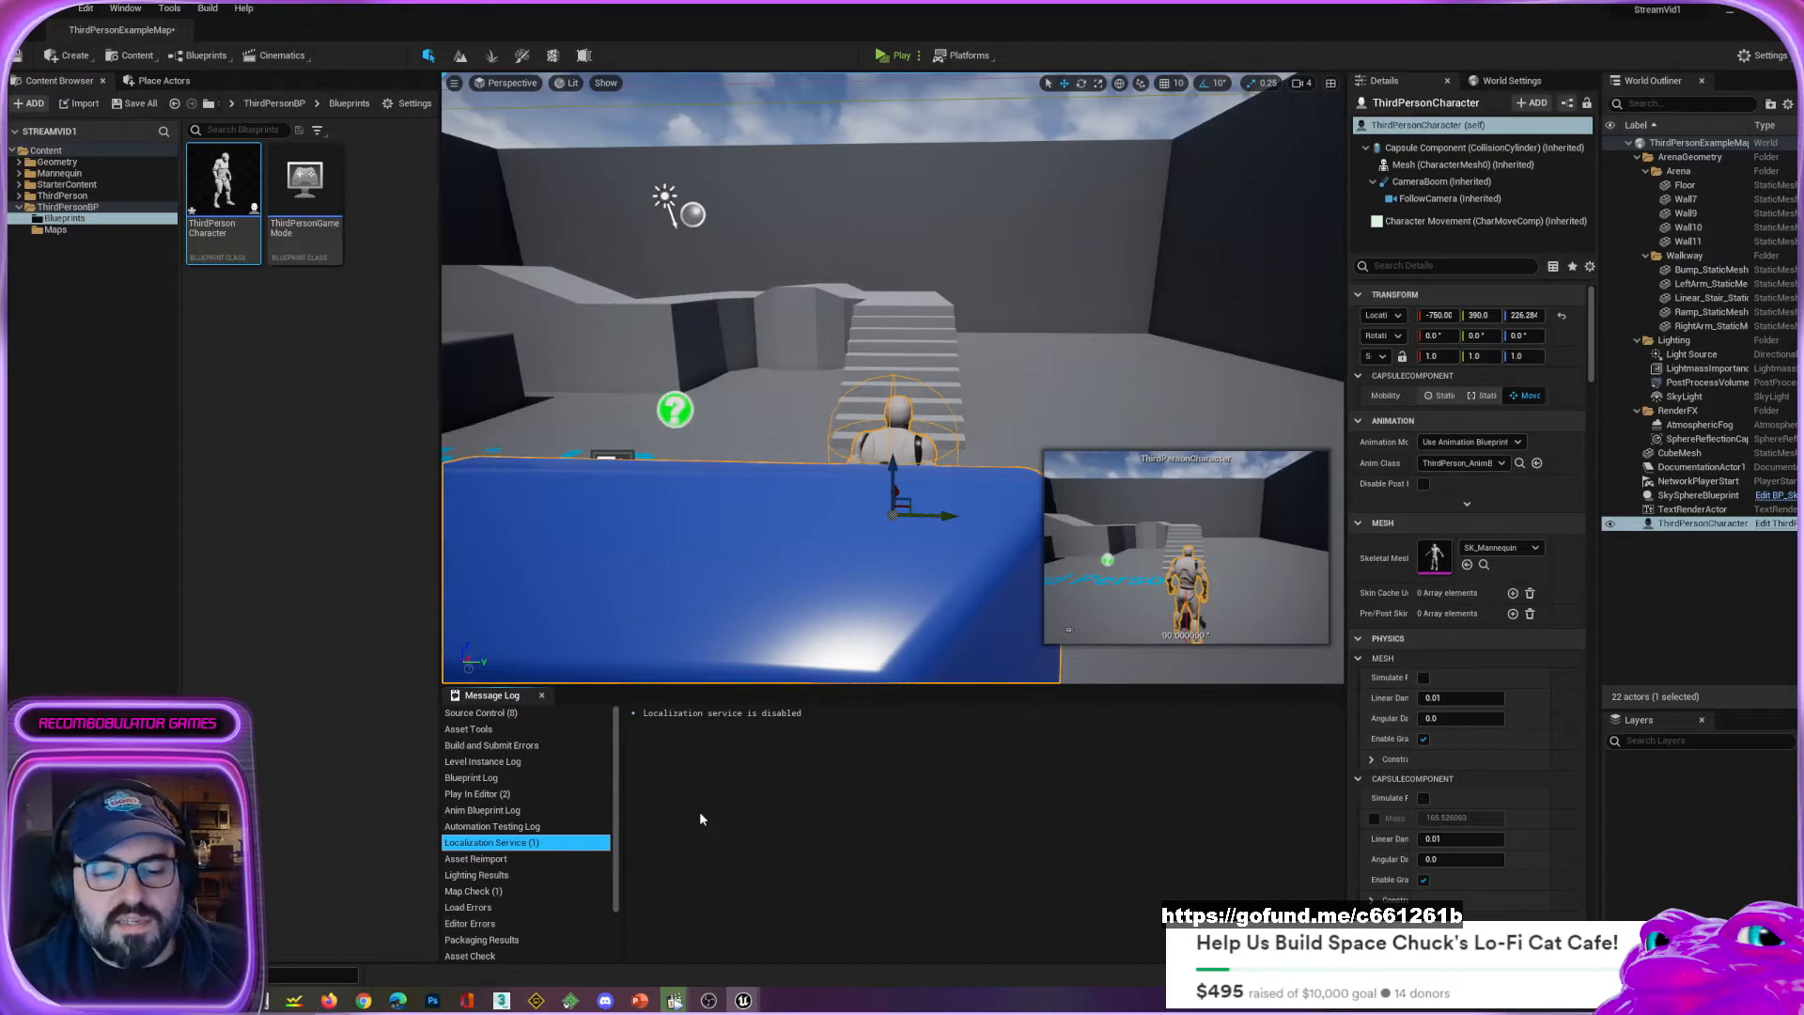
pyautogui.click(747, 830)
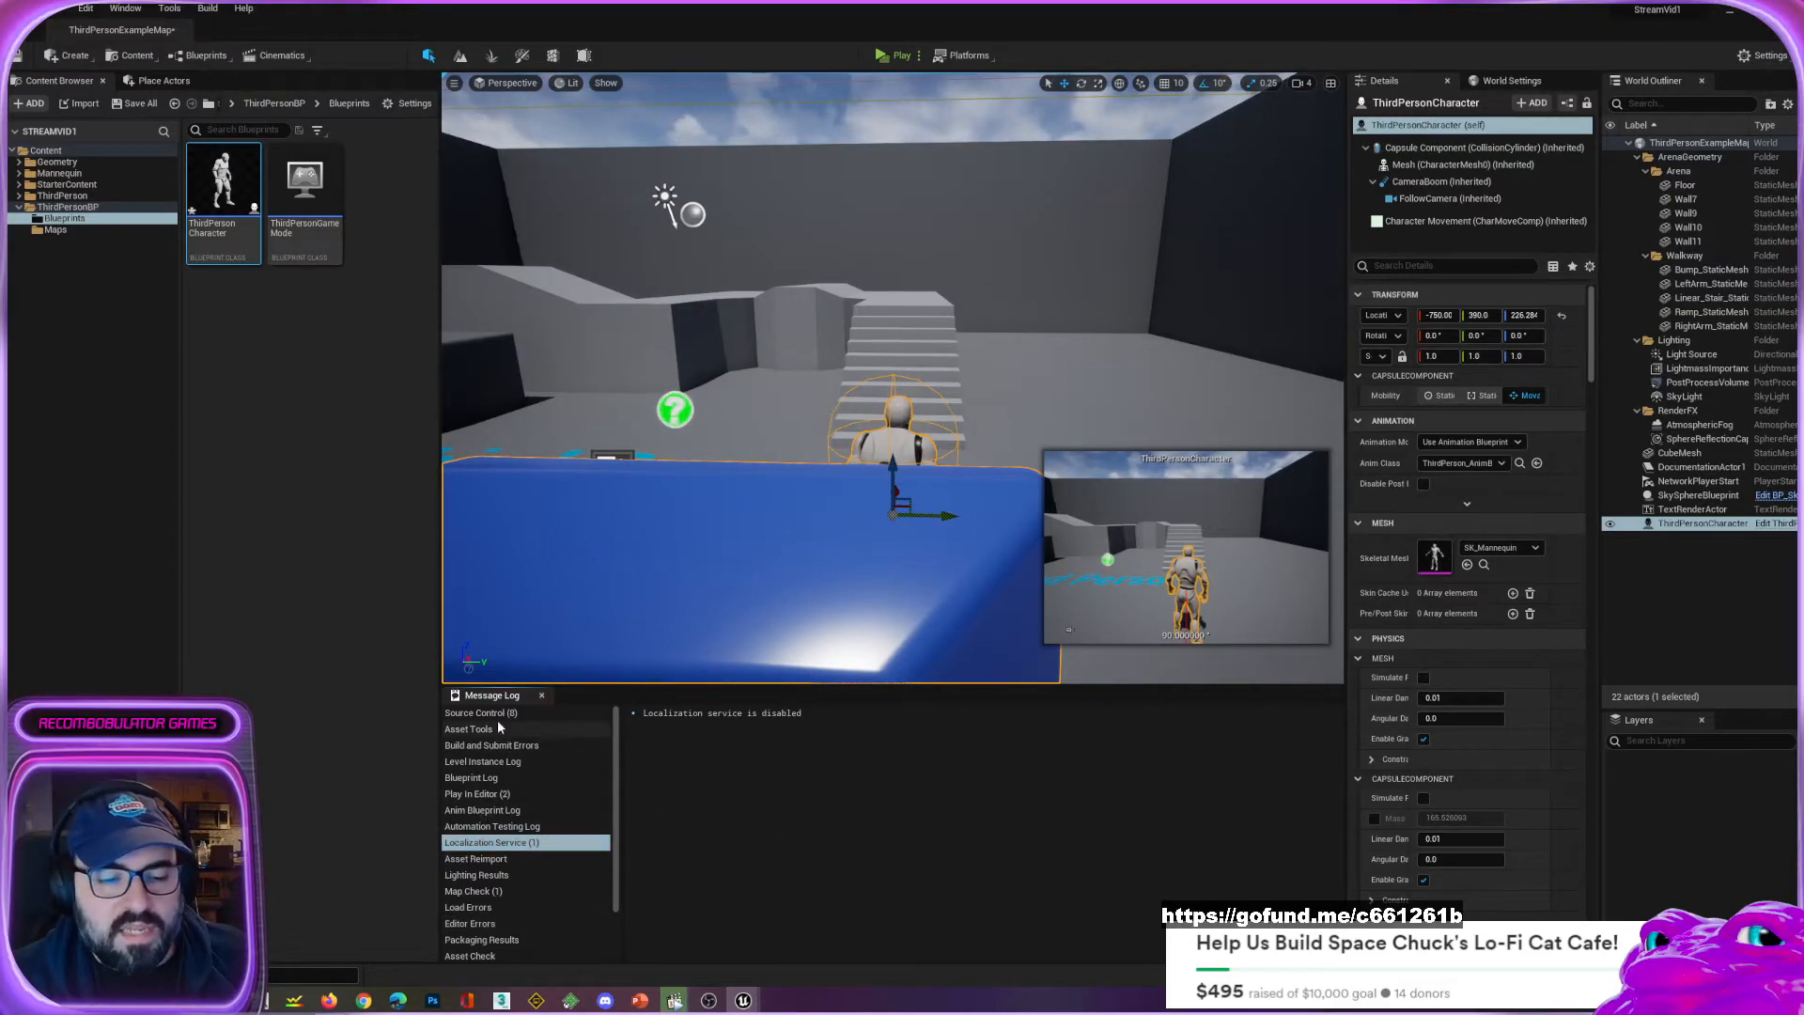
pyautogui.click(512, 794)
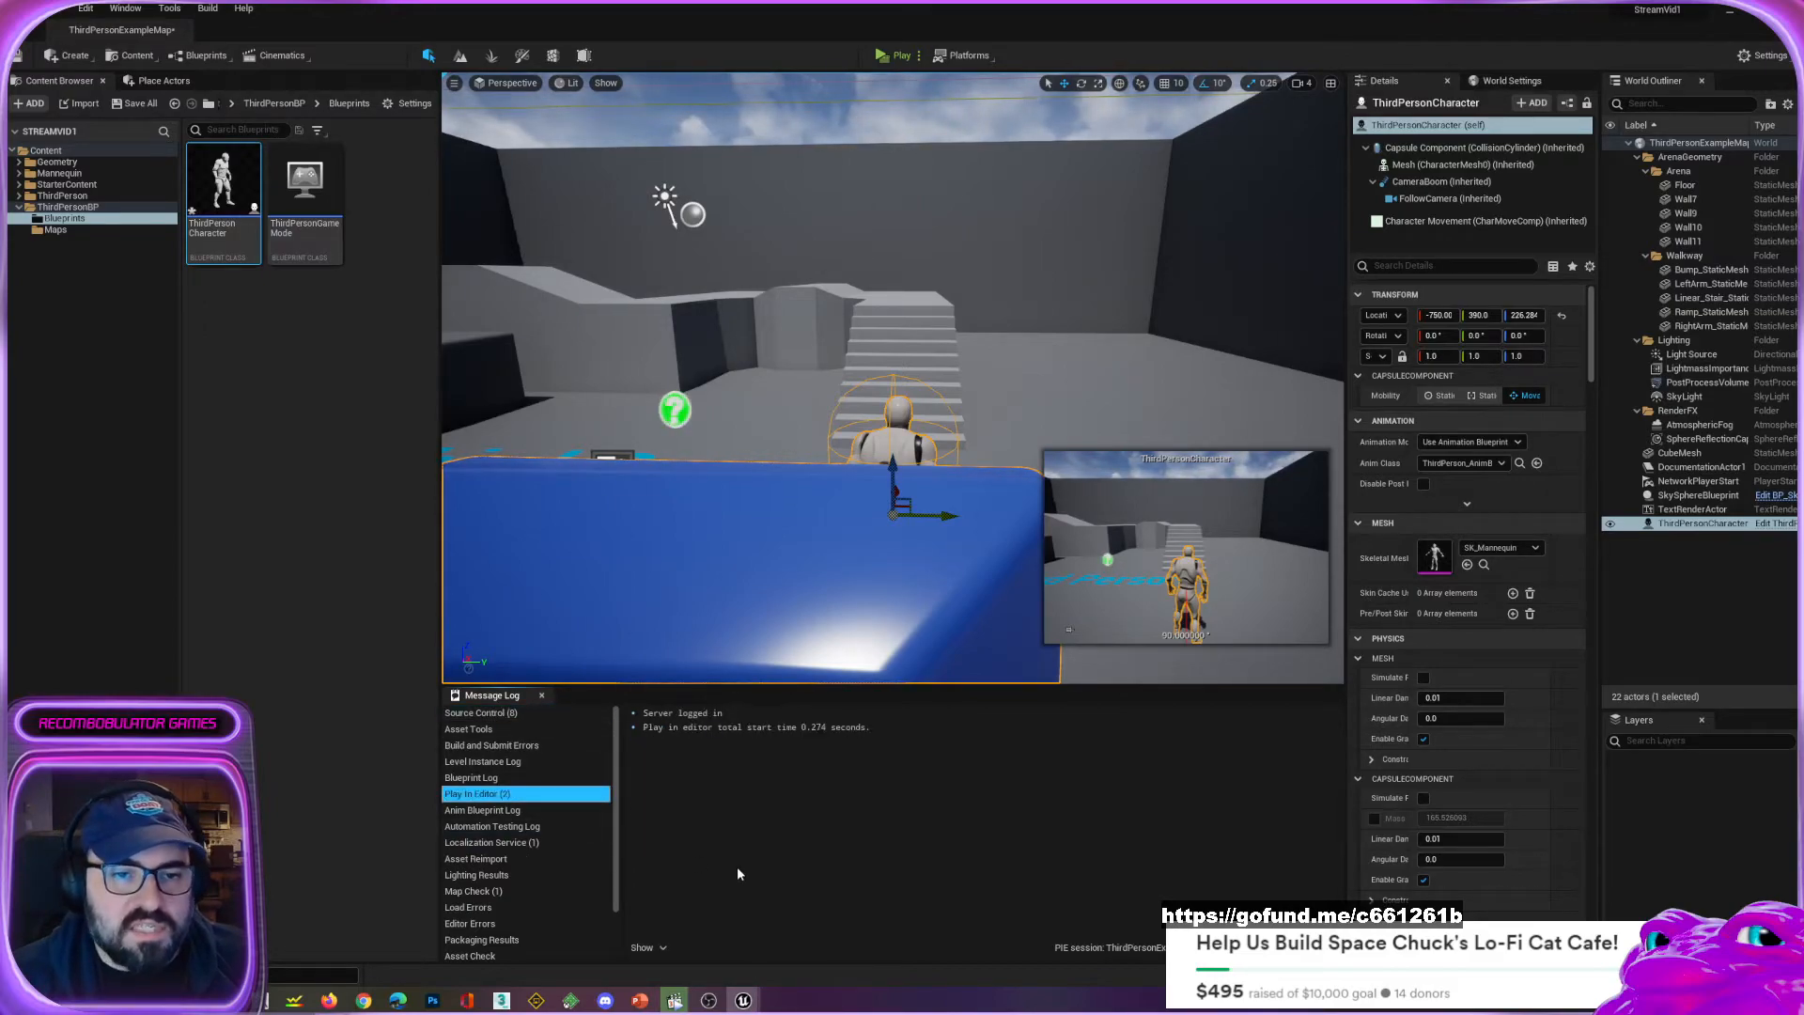
pyautogui.scroll(-2, 590, 879)
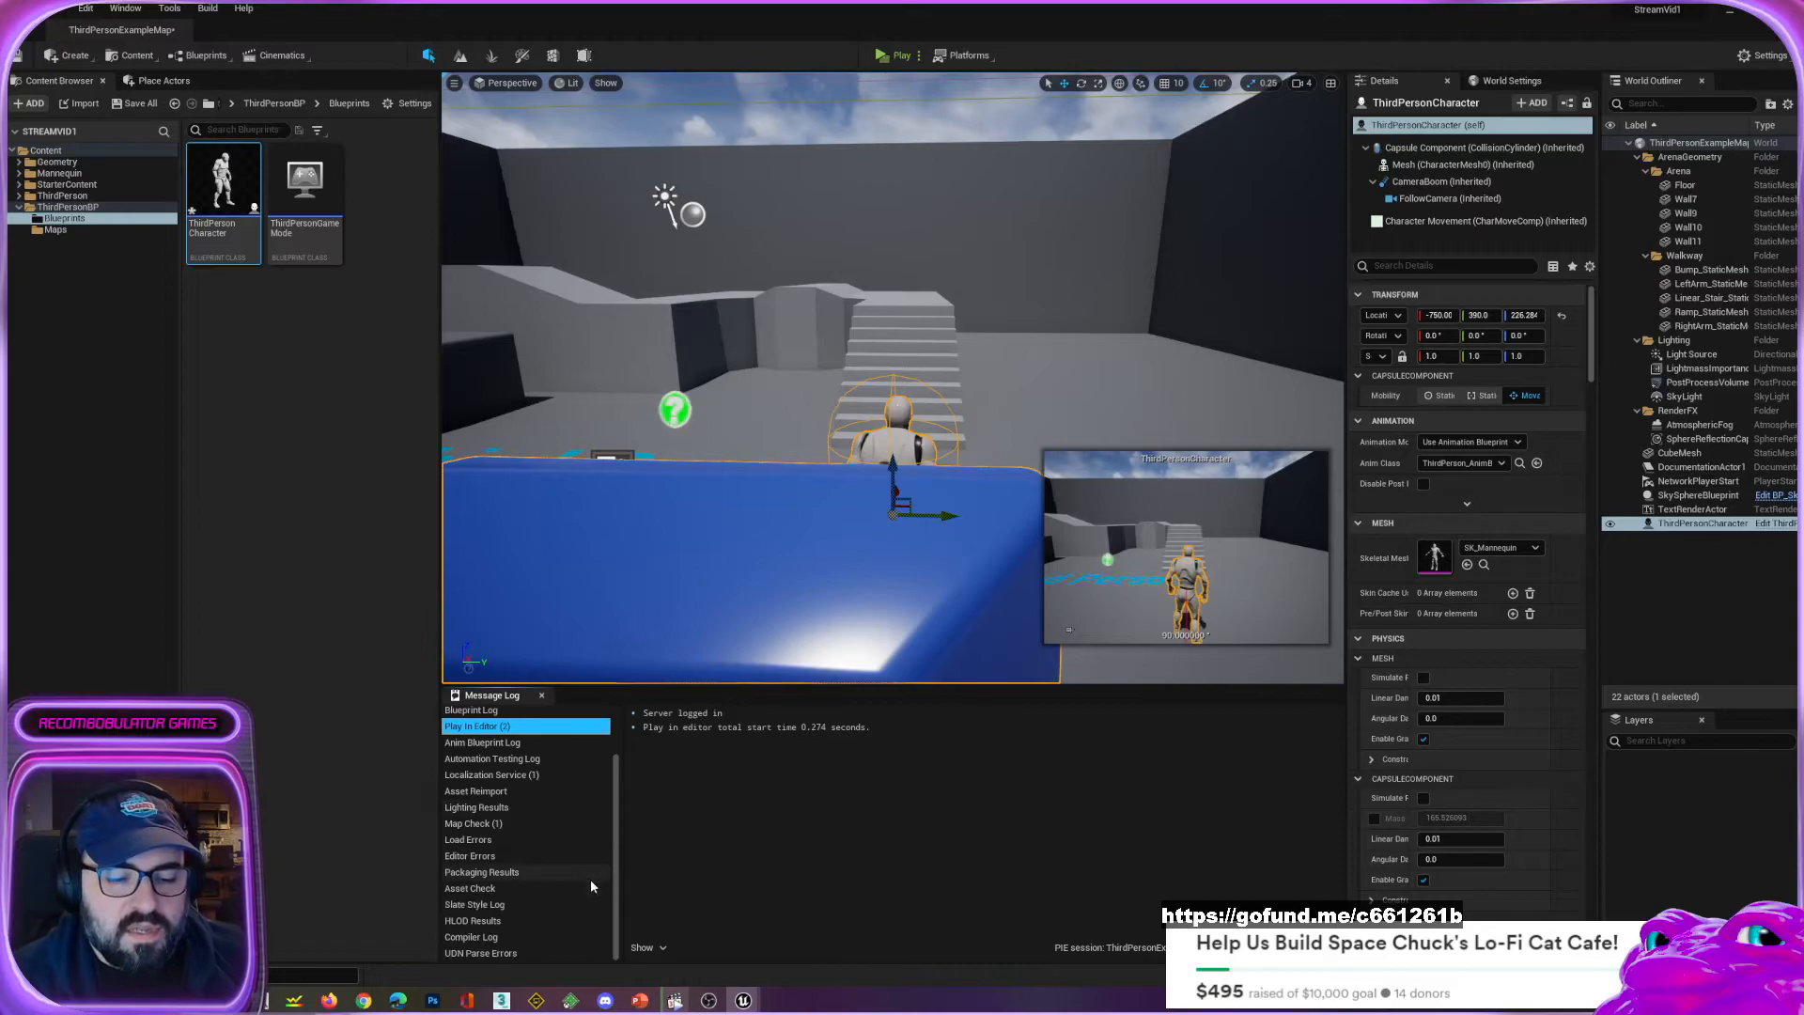
pyautogui.click(578, 823)
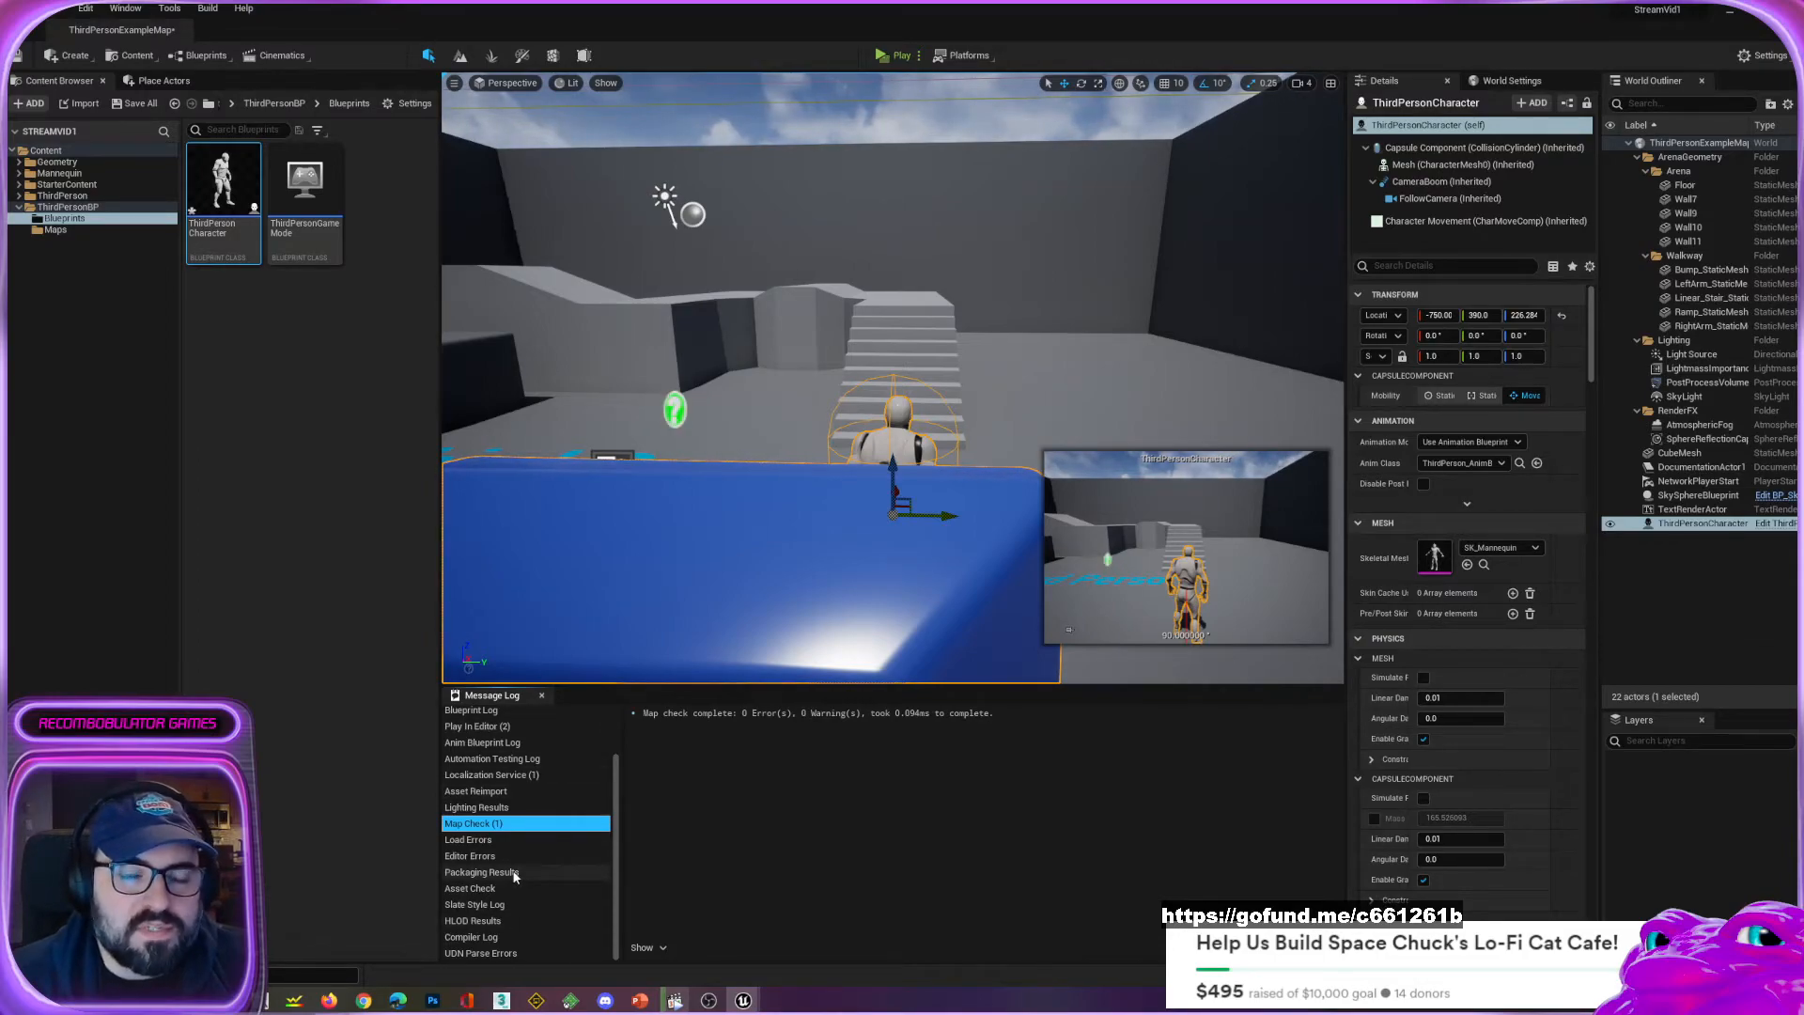
pyautogui.scroll(2, 563, 821)
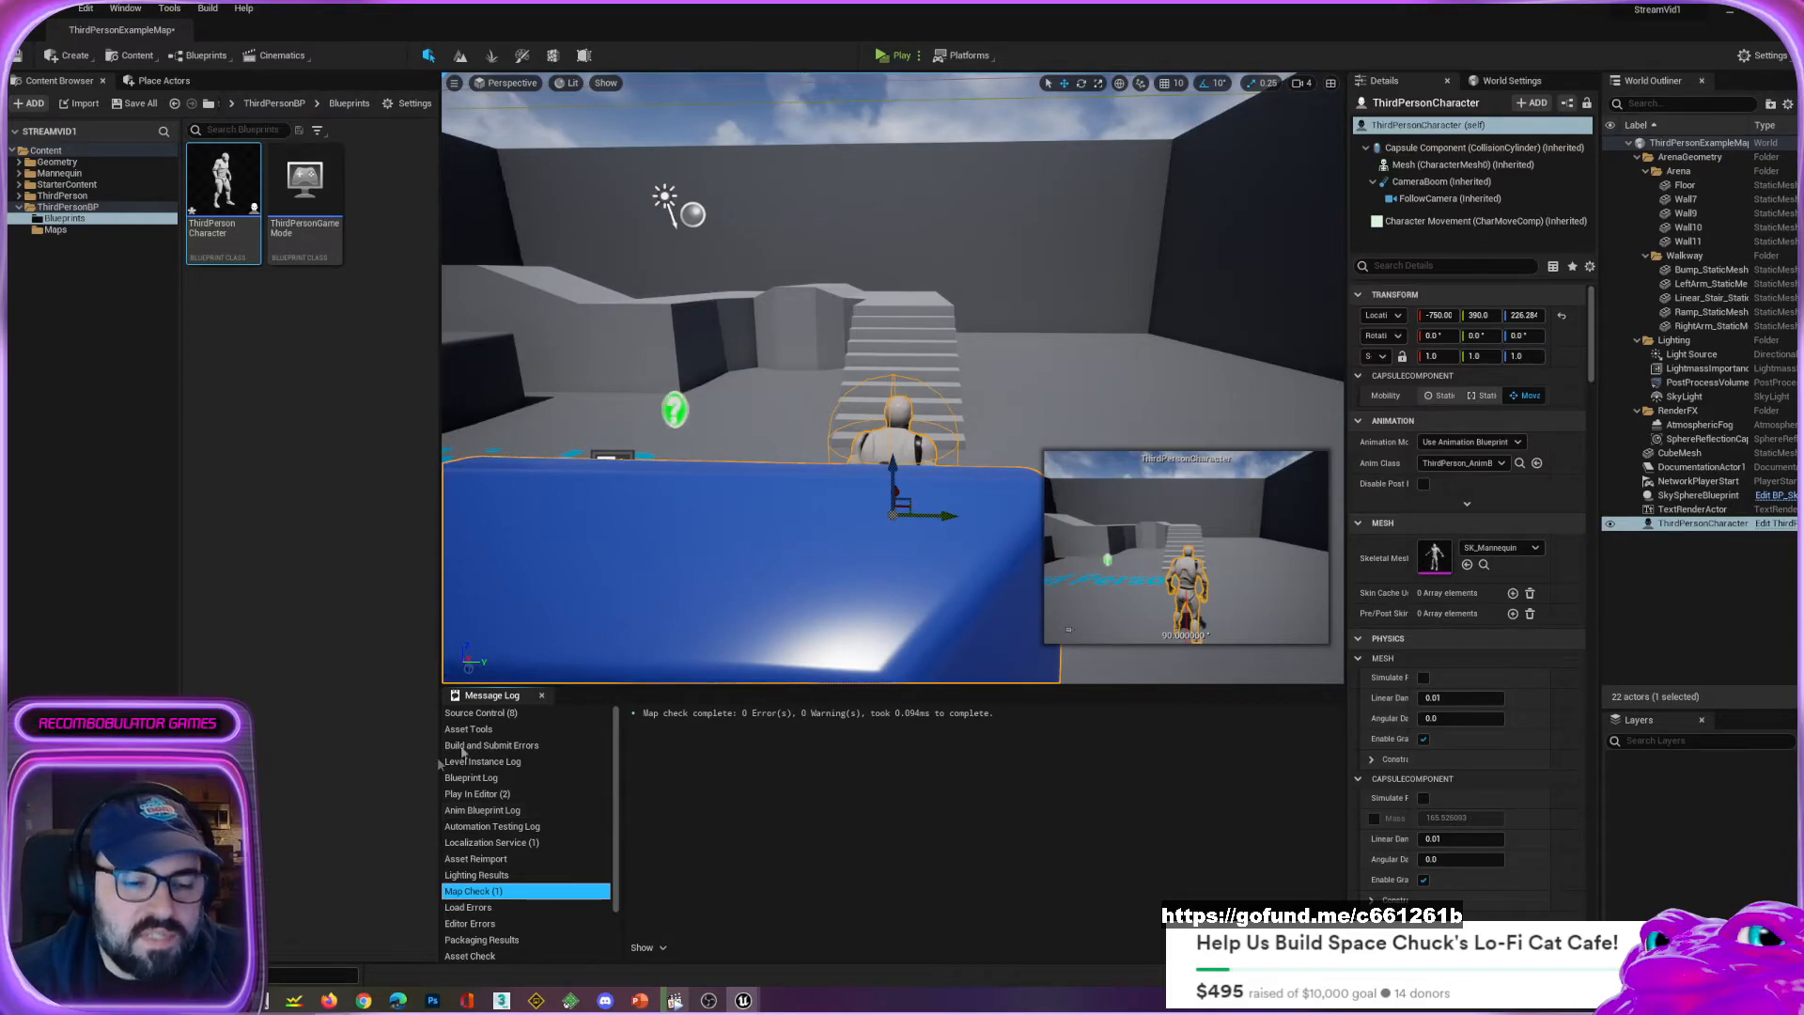
pyautogui.click(484, 713)
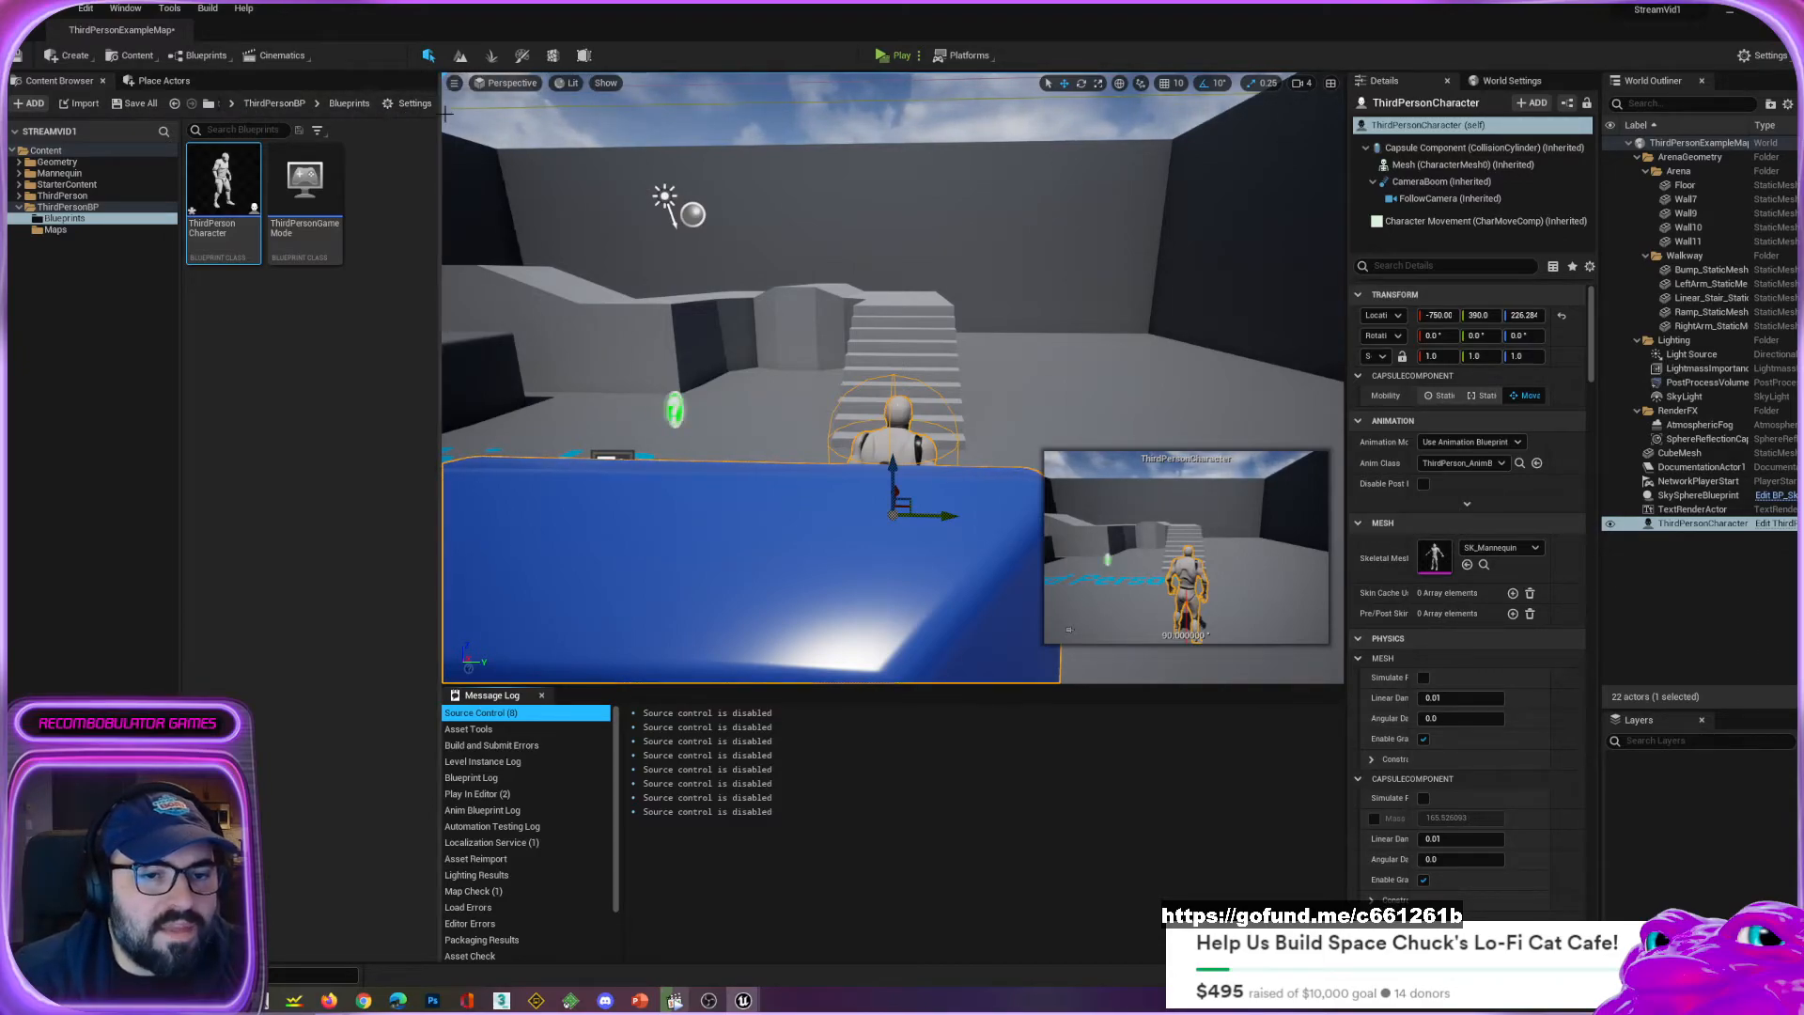
pyautogui.click(455, 84)
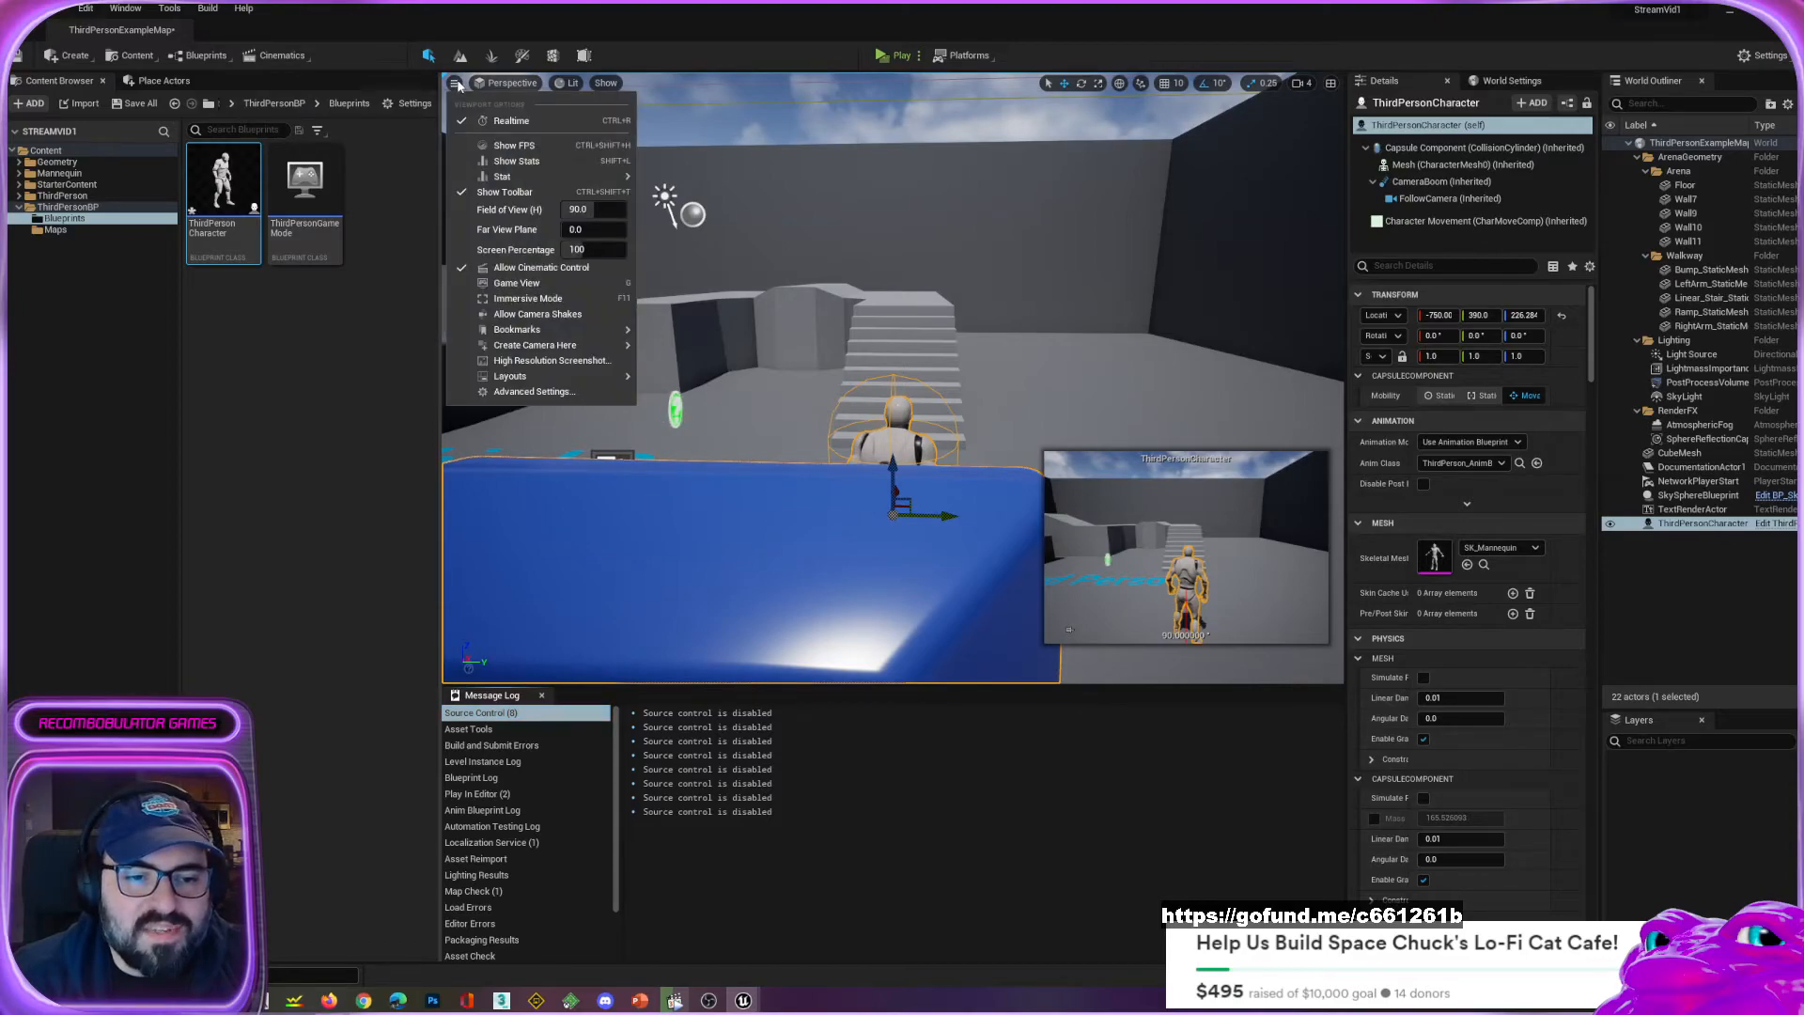
pyautogui.click(456, 84)
pyautogui.click(970, 56)
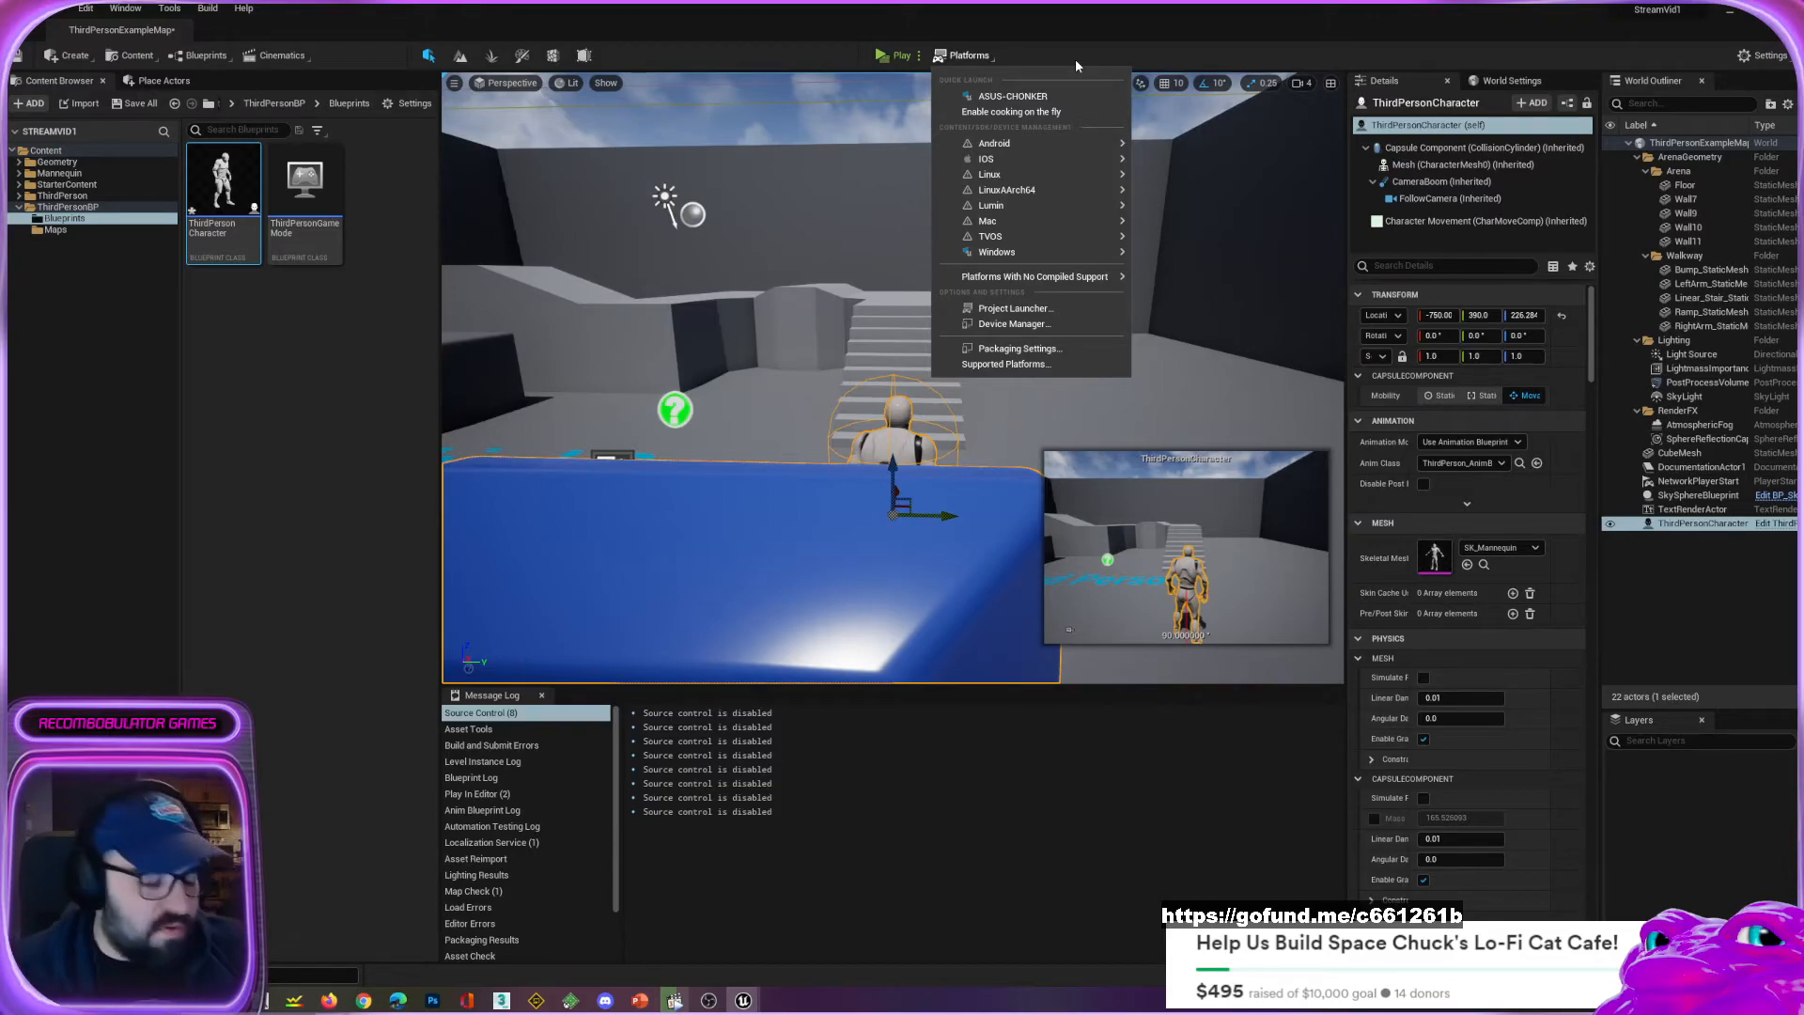
# Launch Perforce P4V, get past its connection dialog into the existing workspace, and show the submitted changelists.
pyautogui.press('super')
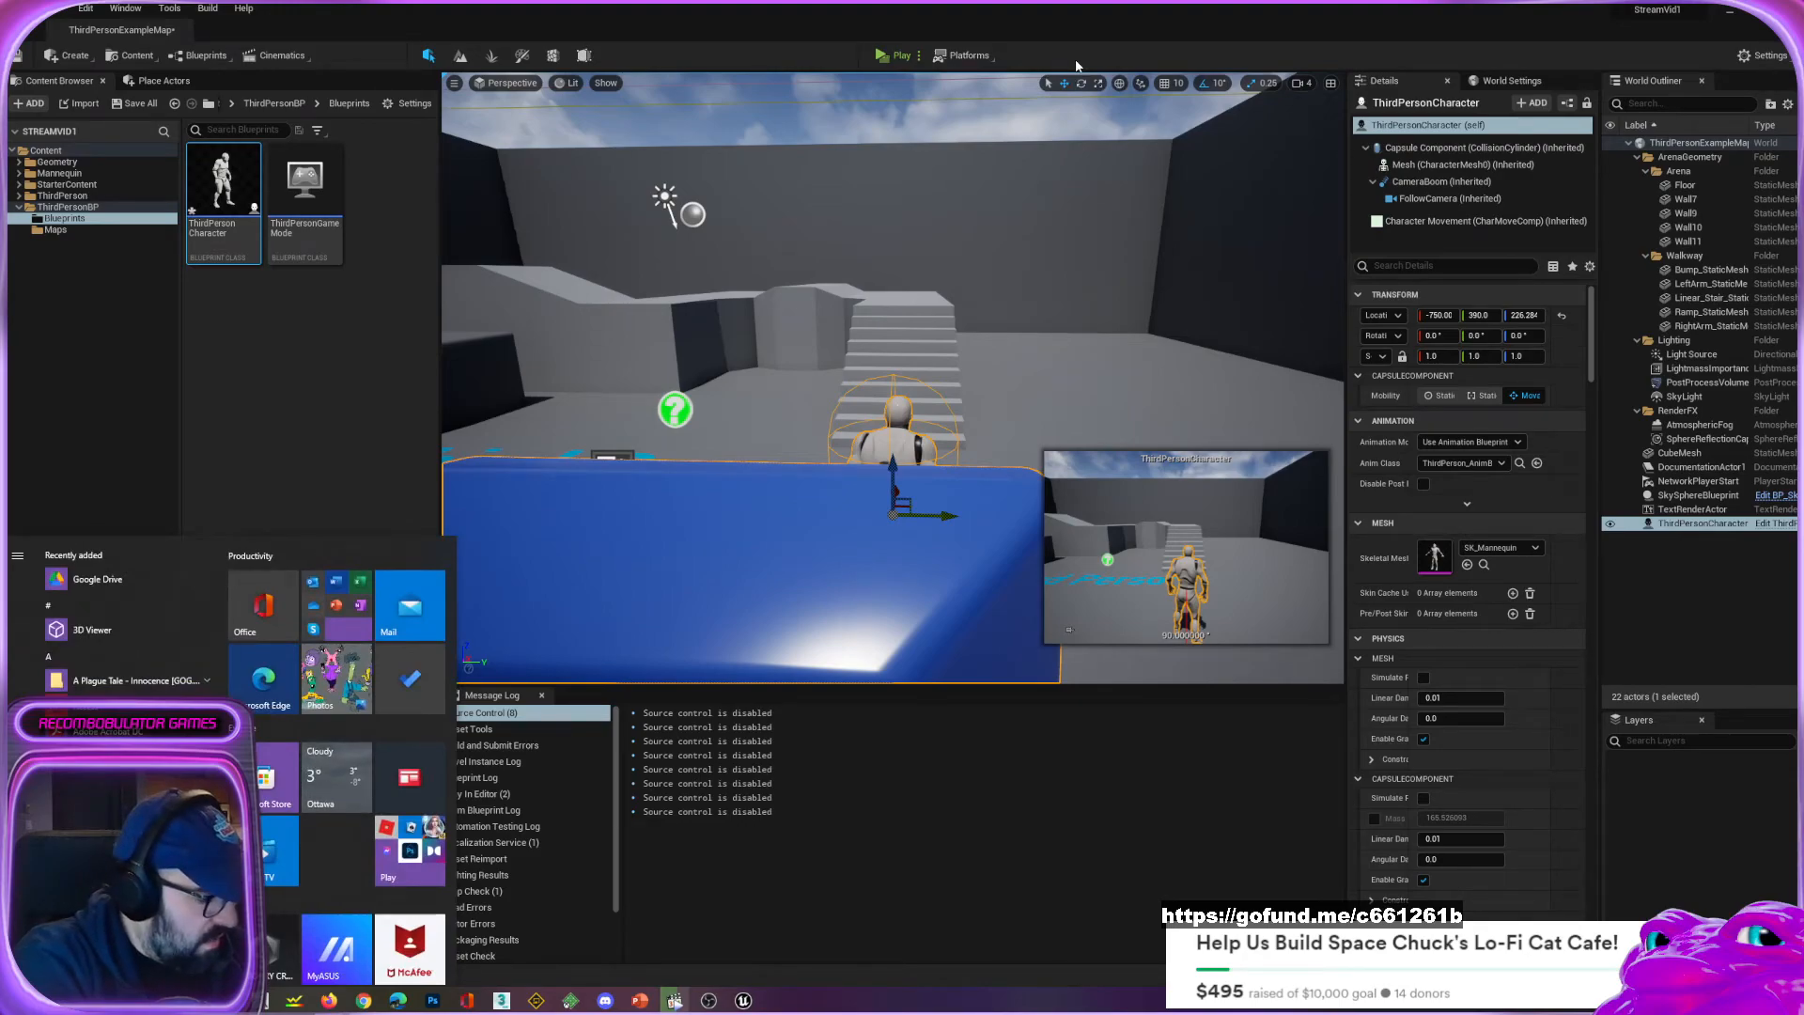
pyautogui.write('p4')
pyautogui.press('Return')
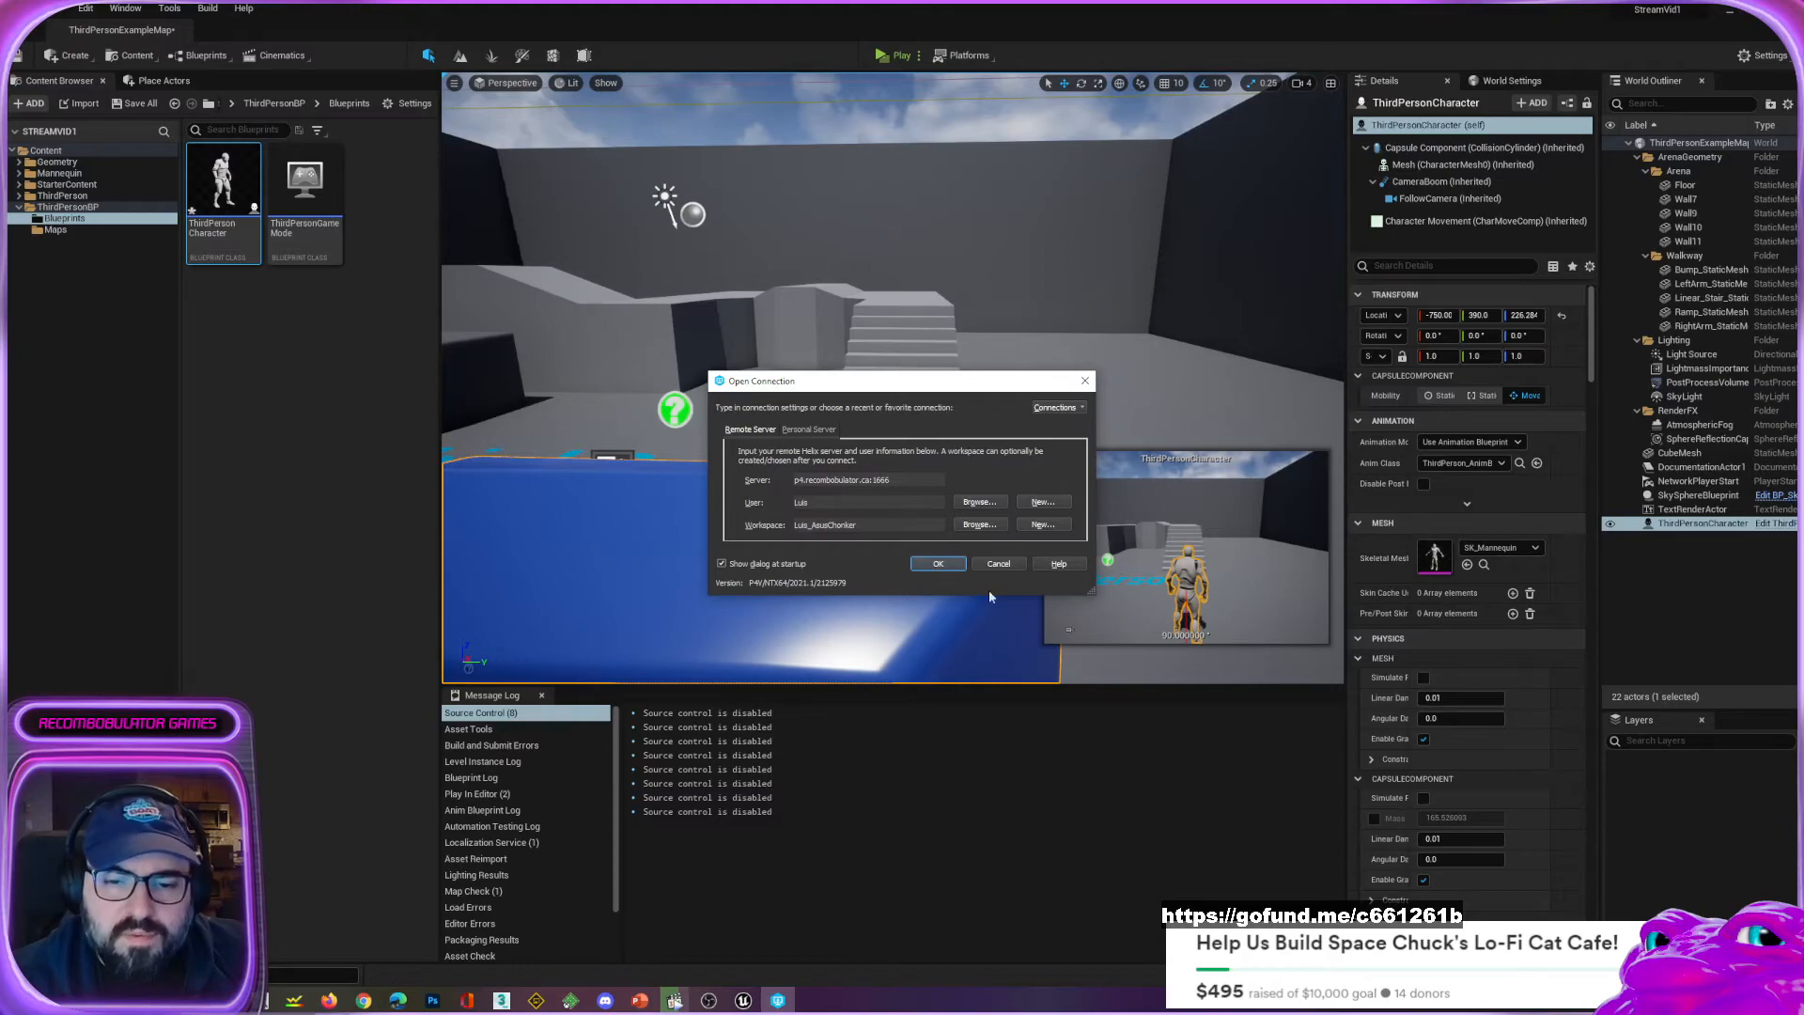
pyautogui.press('Escape')
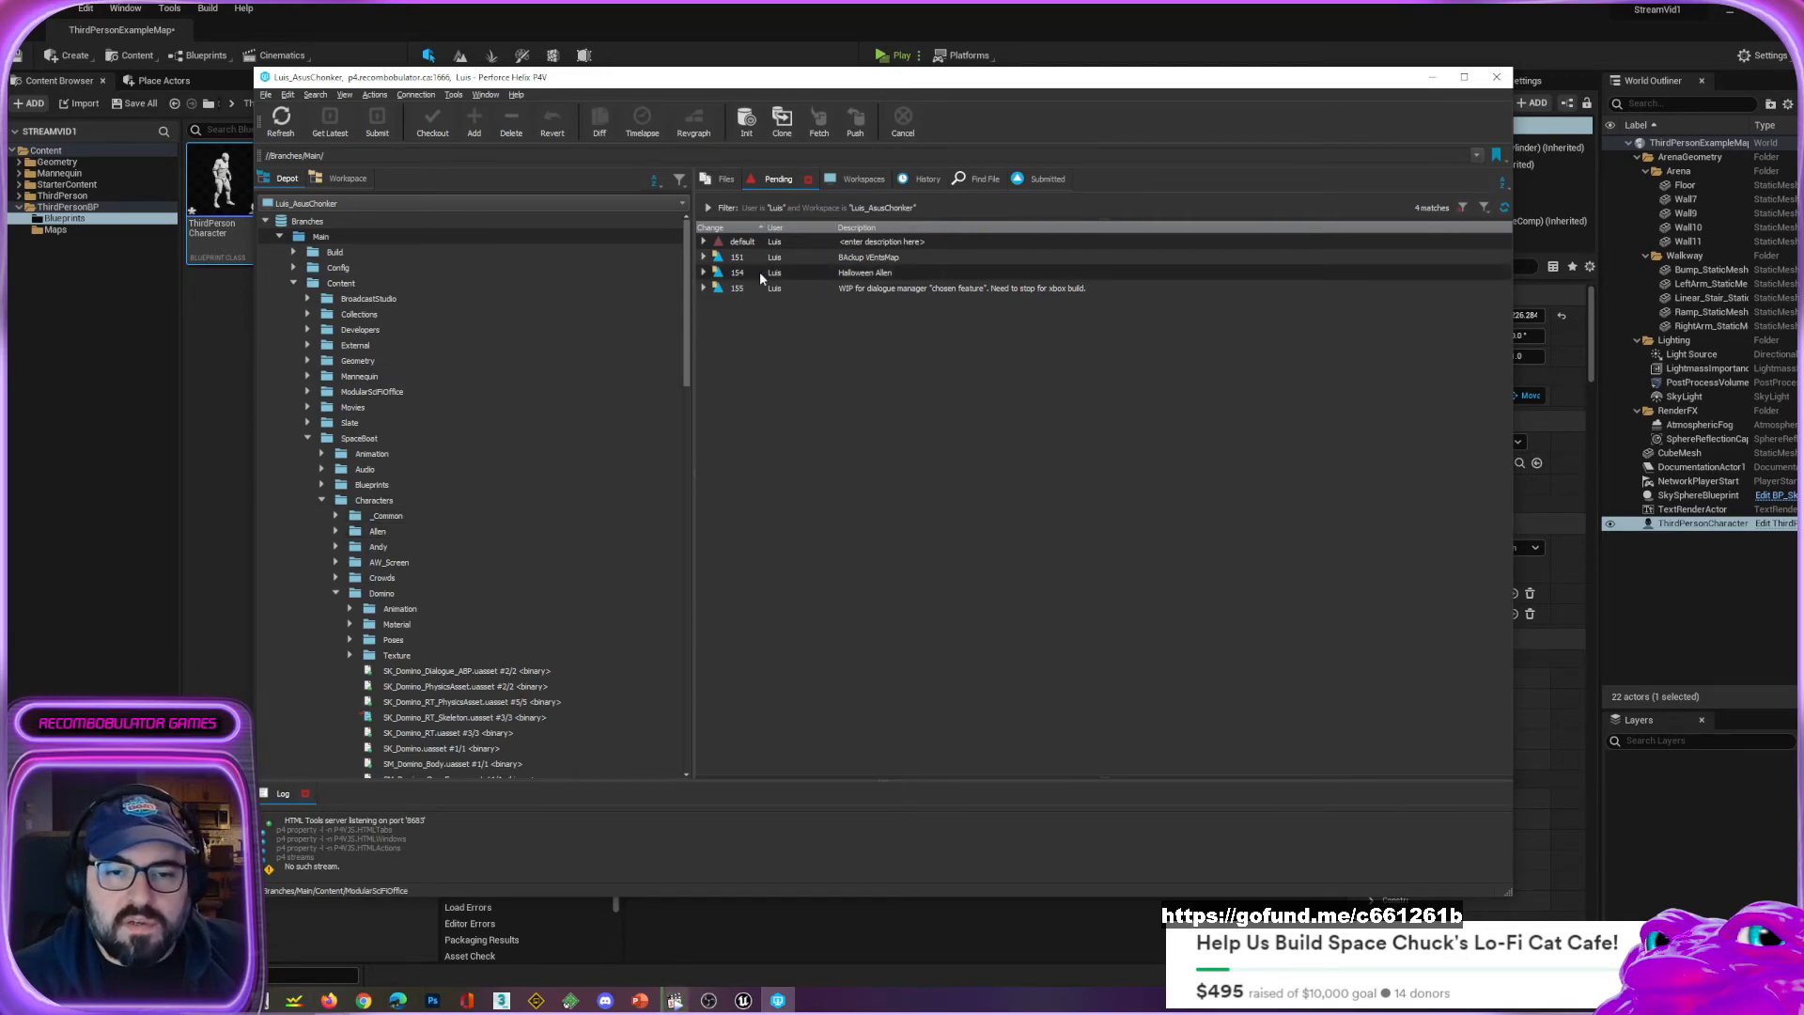
pyautogui.click(1045, 181)
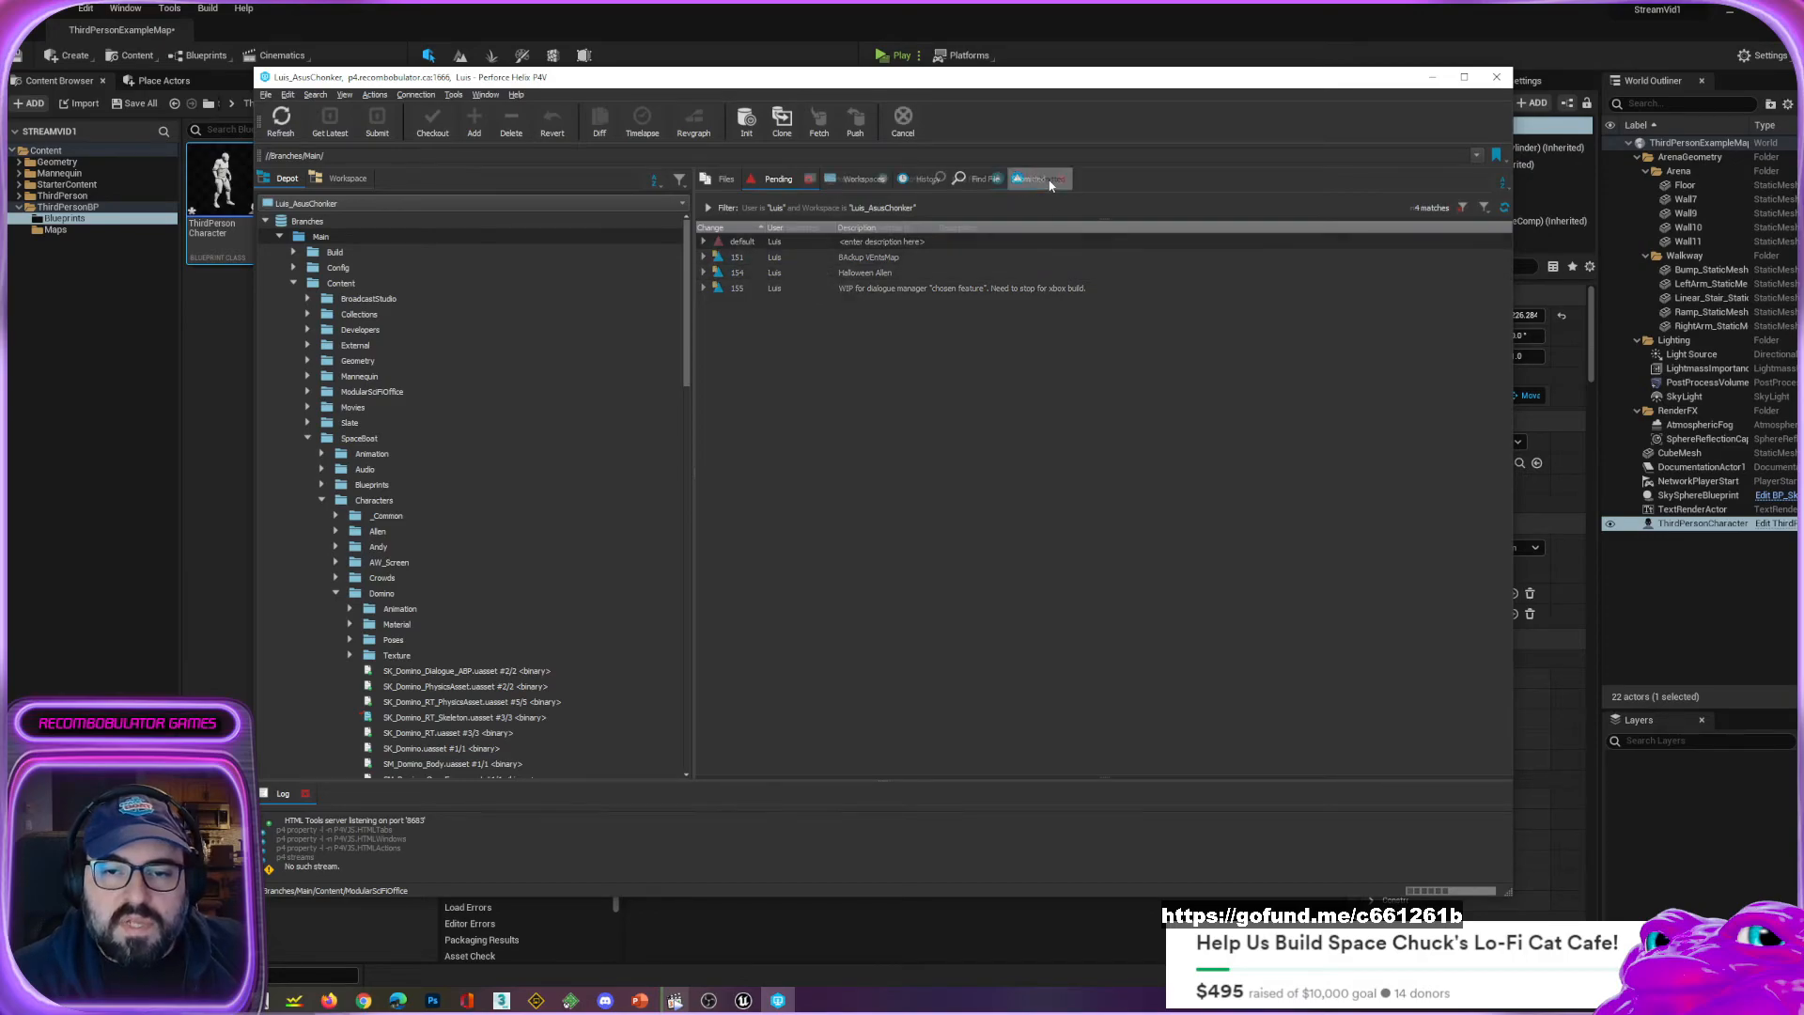
# Examine the submitted changelist descriptions down to the oldest entries and back up, and select changelist 130 about save games.
pyautogui.scroll(-20, 996, 535)
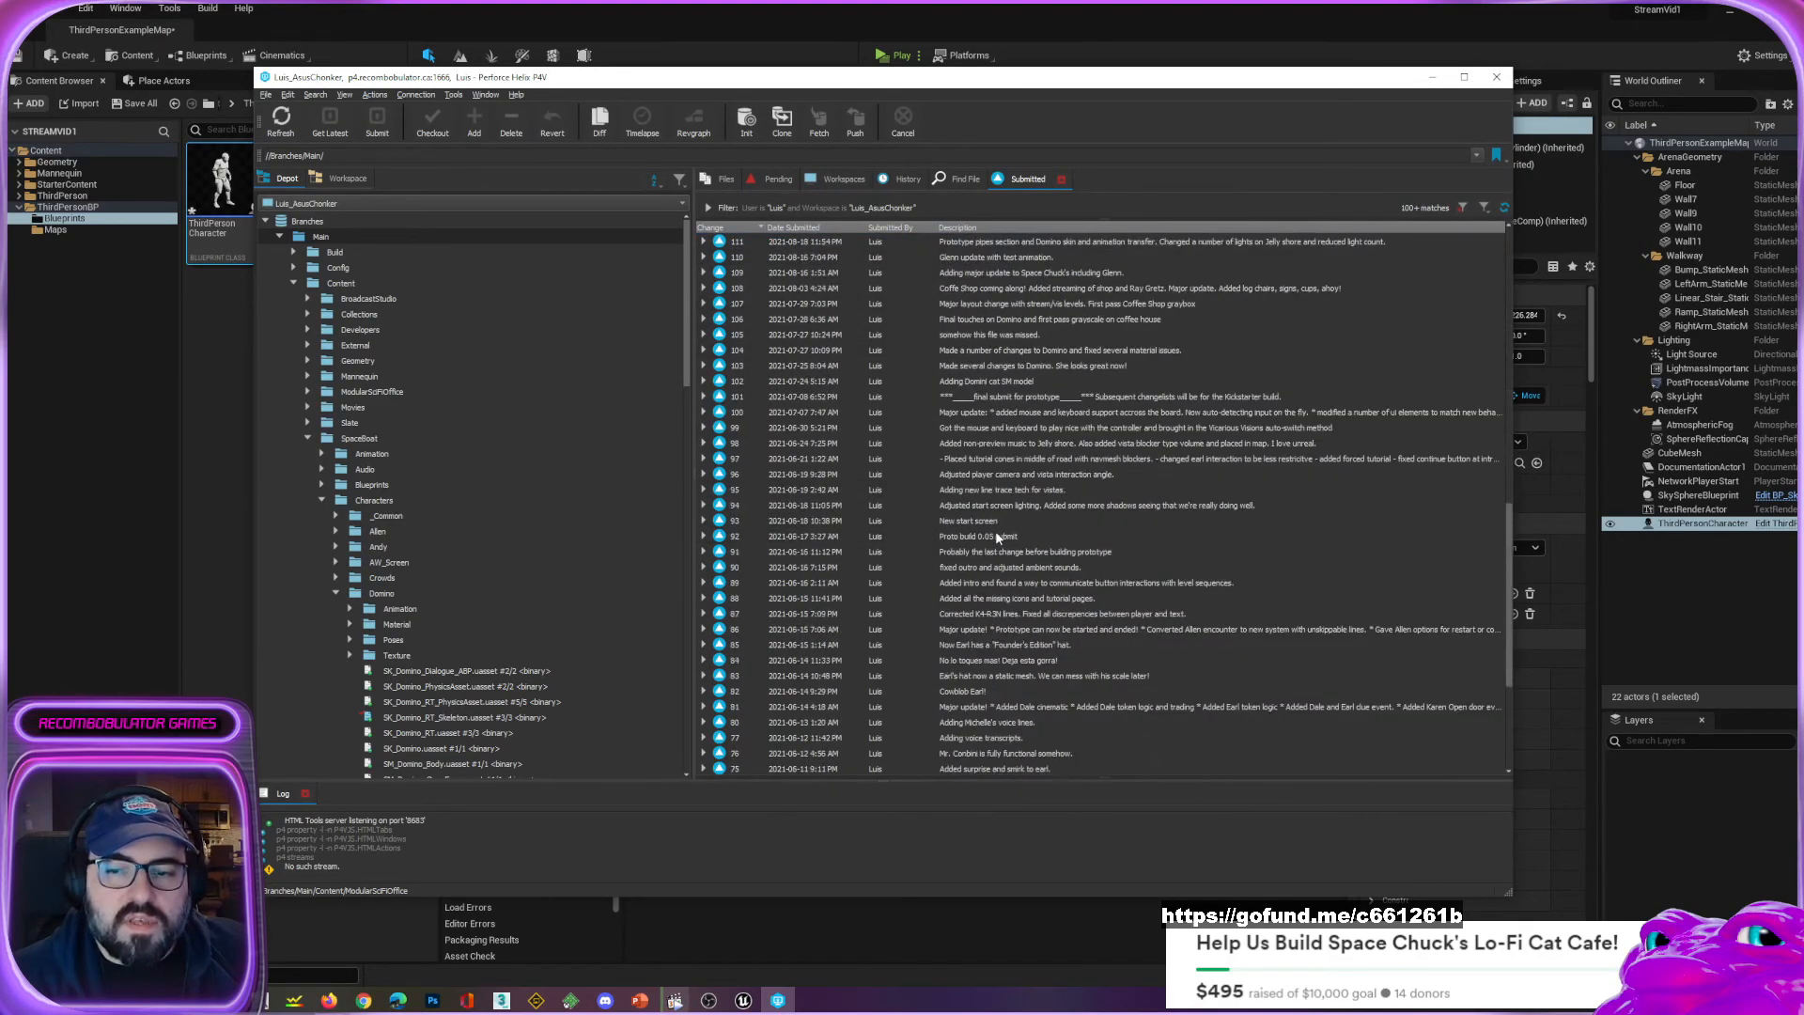
pyautogui.scroll(-10, 995, 536)
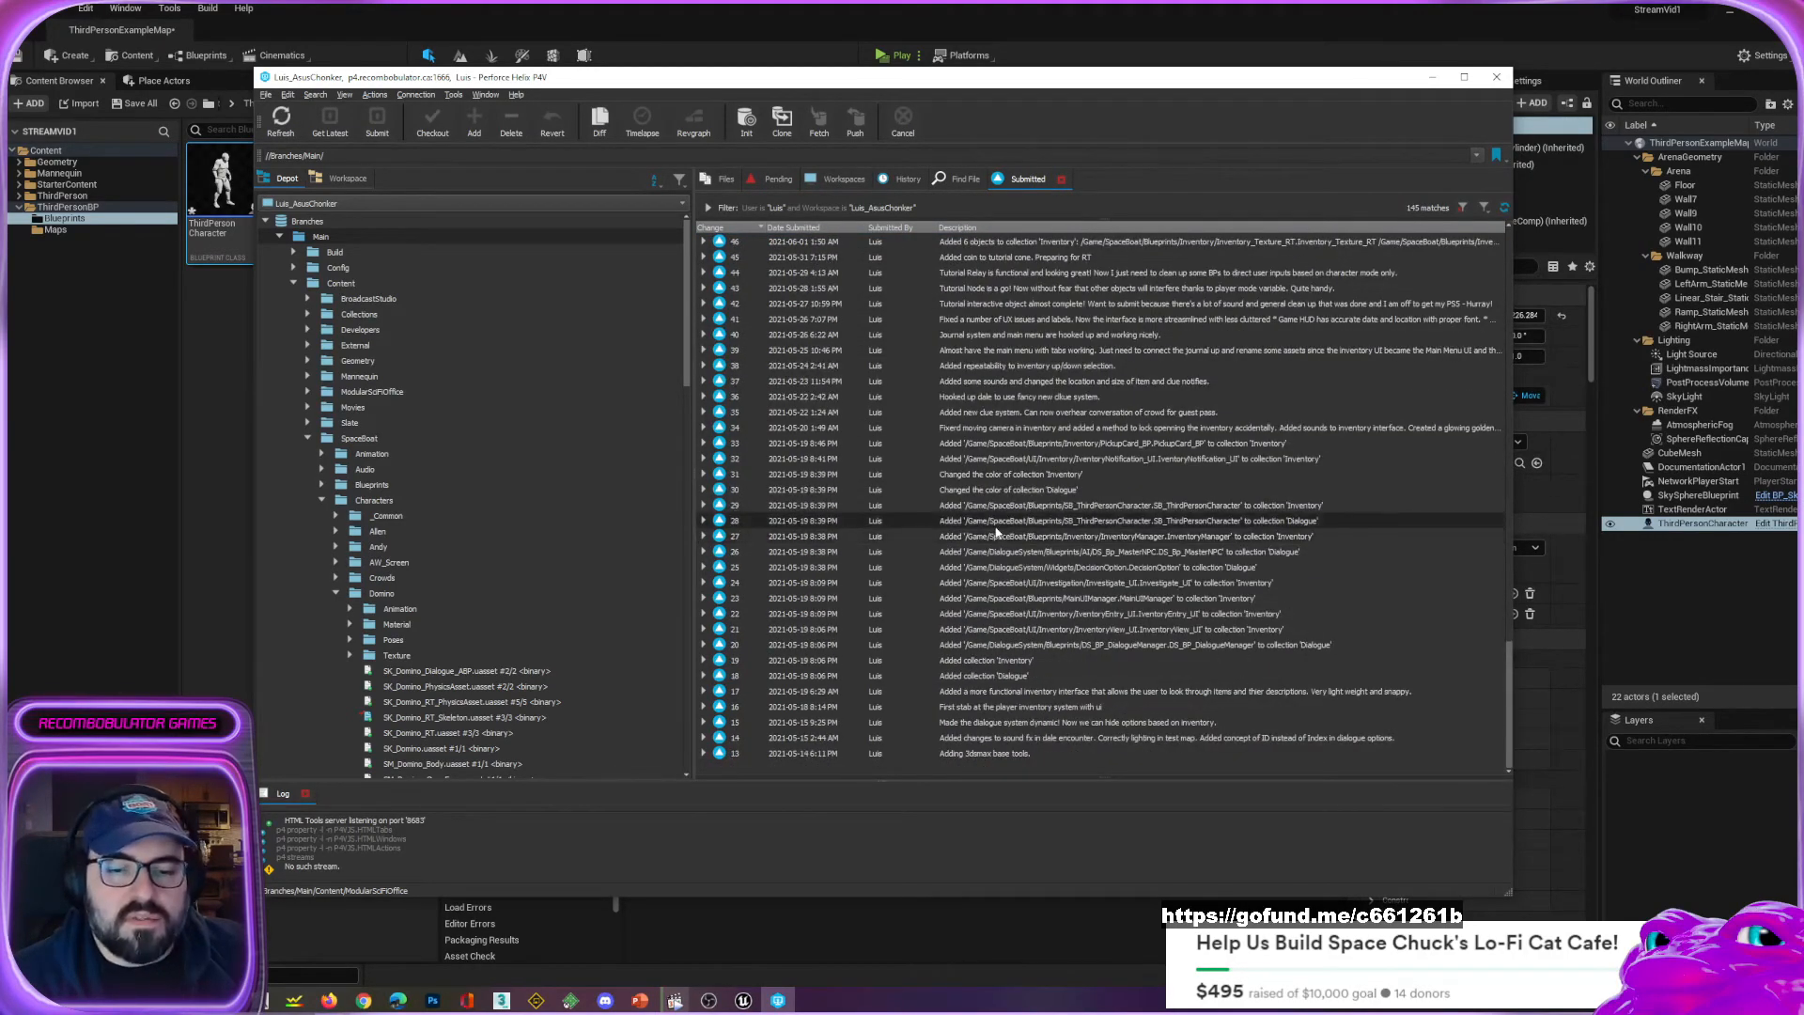
pyautogui.scroll(9, 1316, 610)
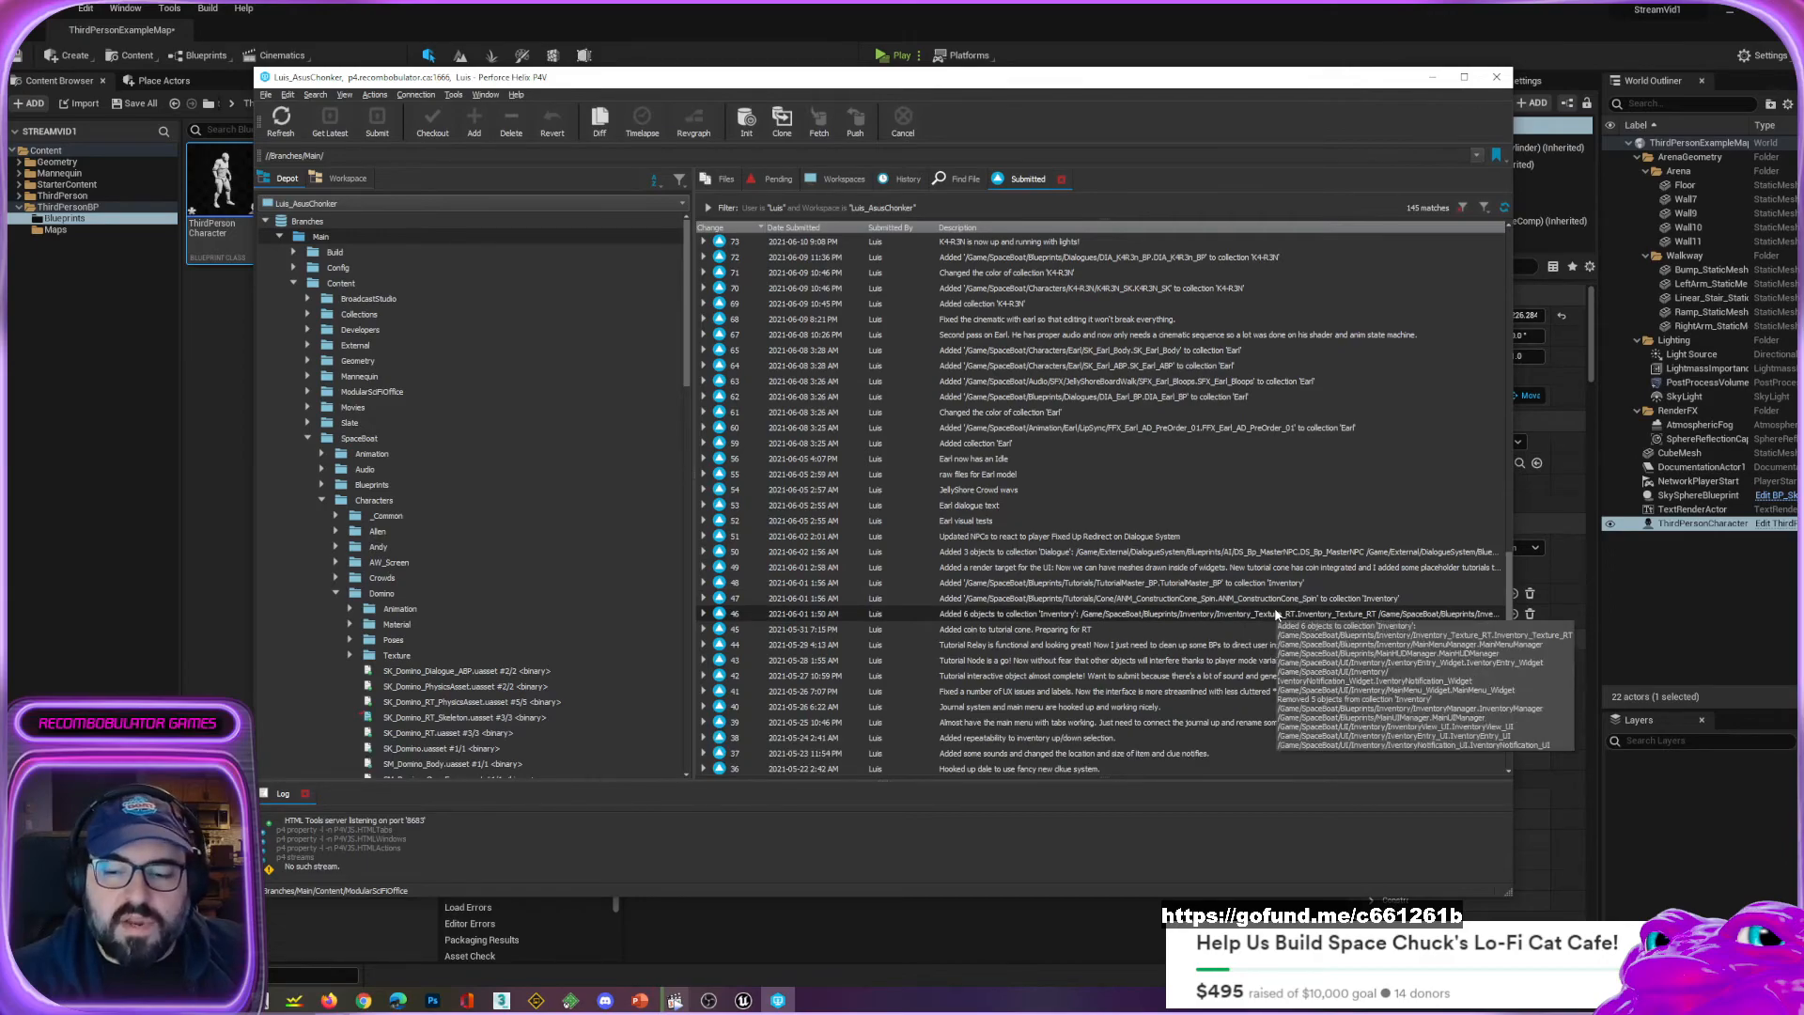
pyautogui.scroll(11, 1221, 606)
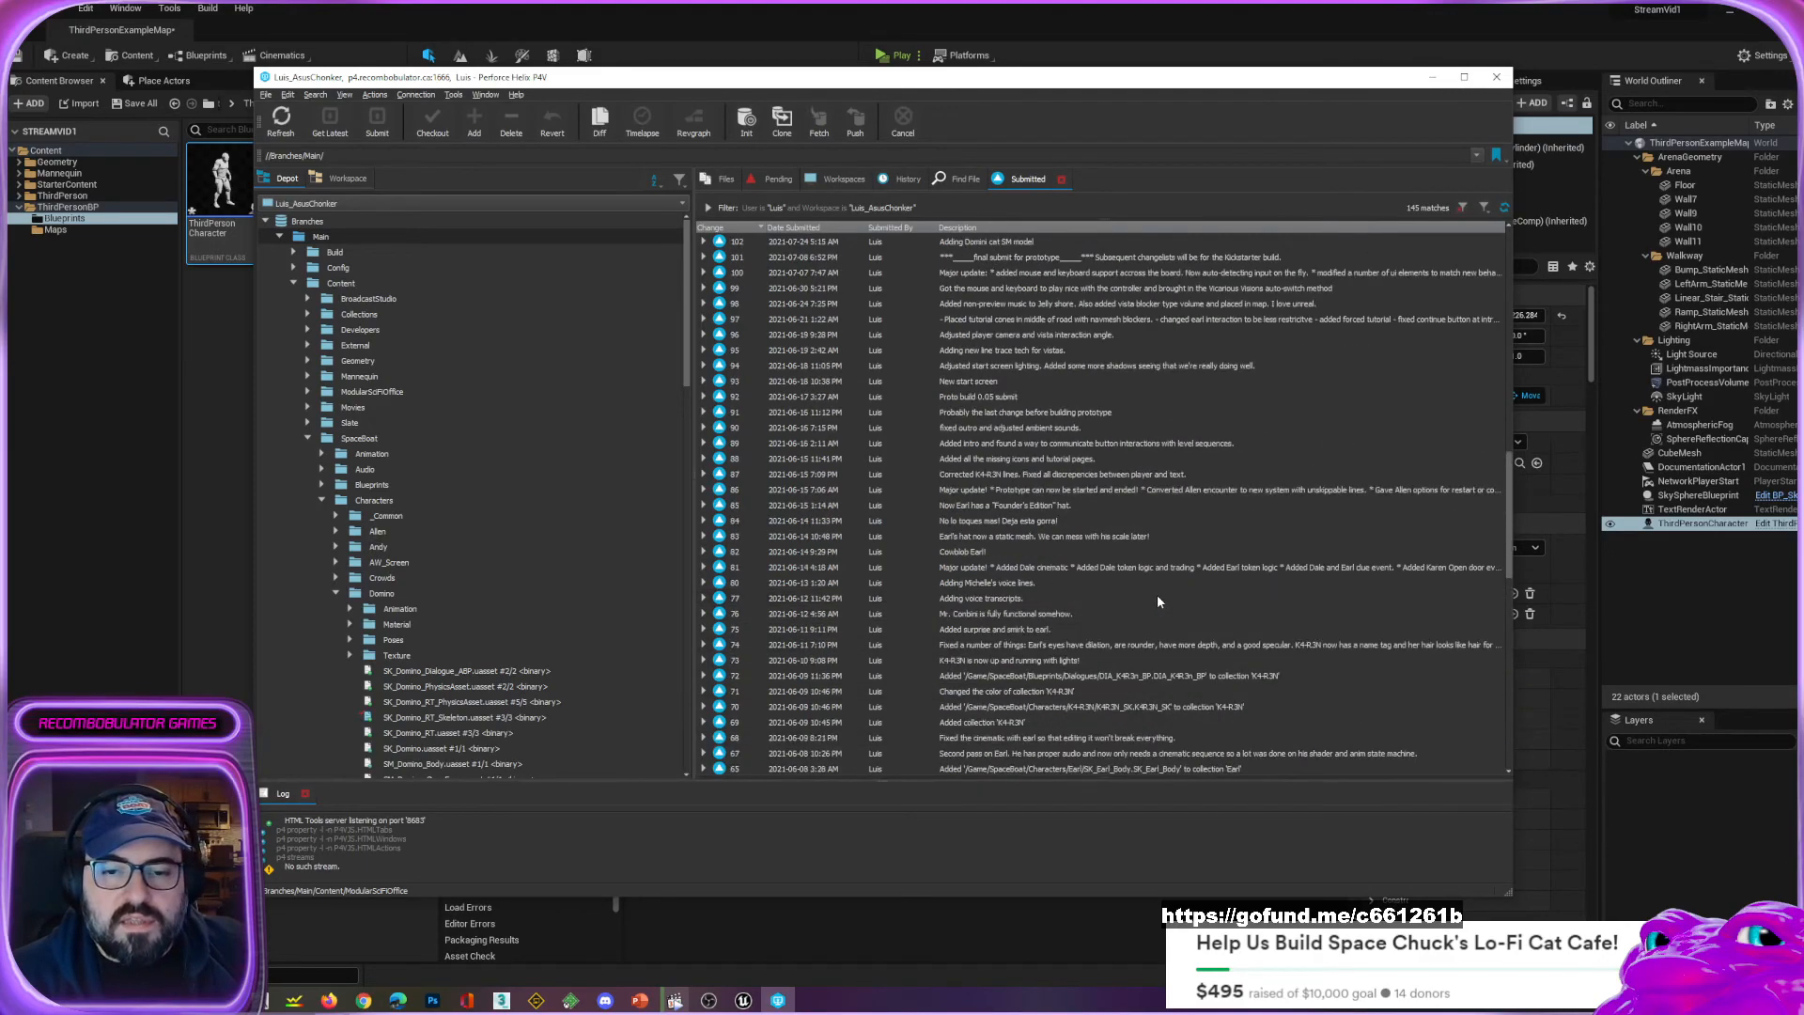
pyautogui.scroll(3, 1157, 599)
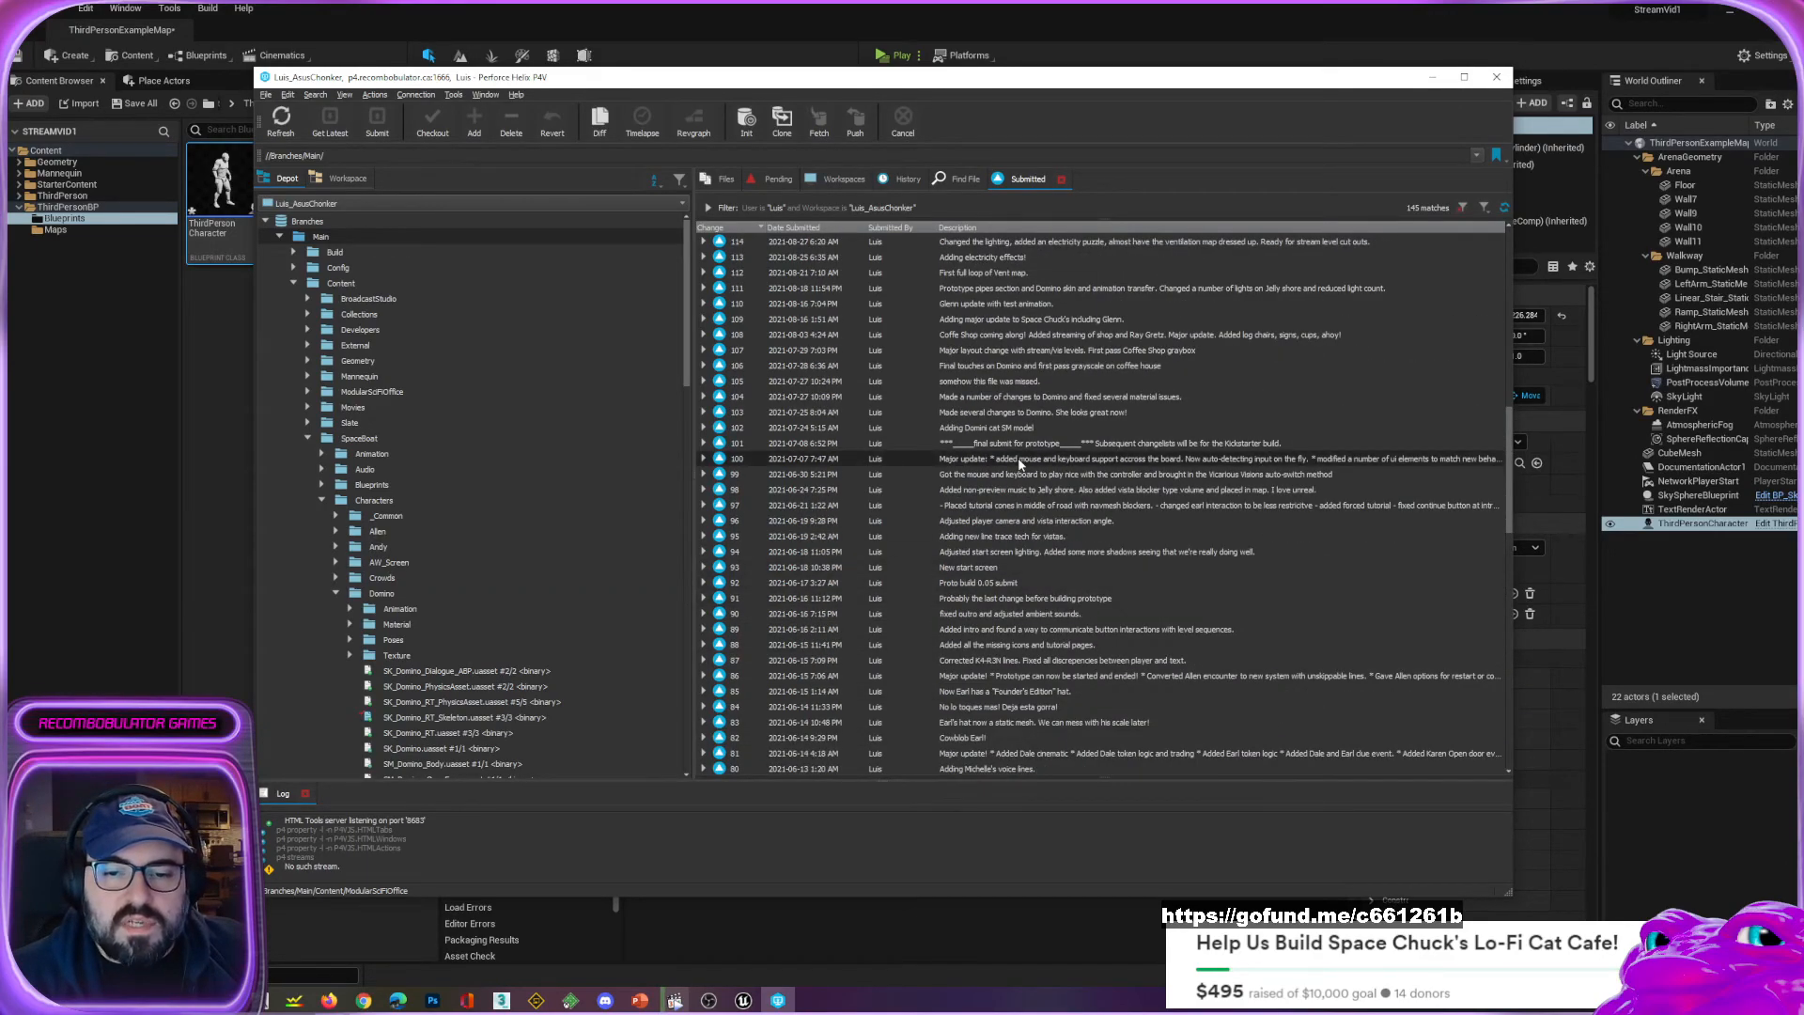
pyautogui.scroll(5, 996, 438)
pyautogui.scroll(5, 996, 438)
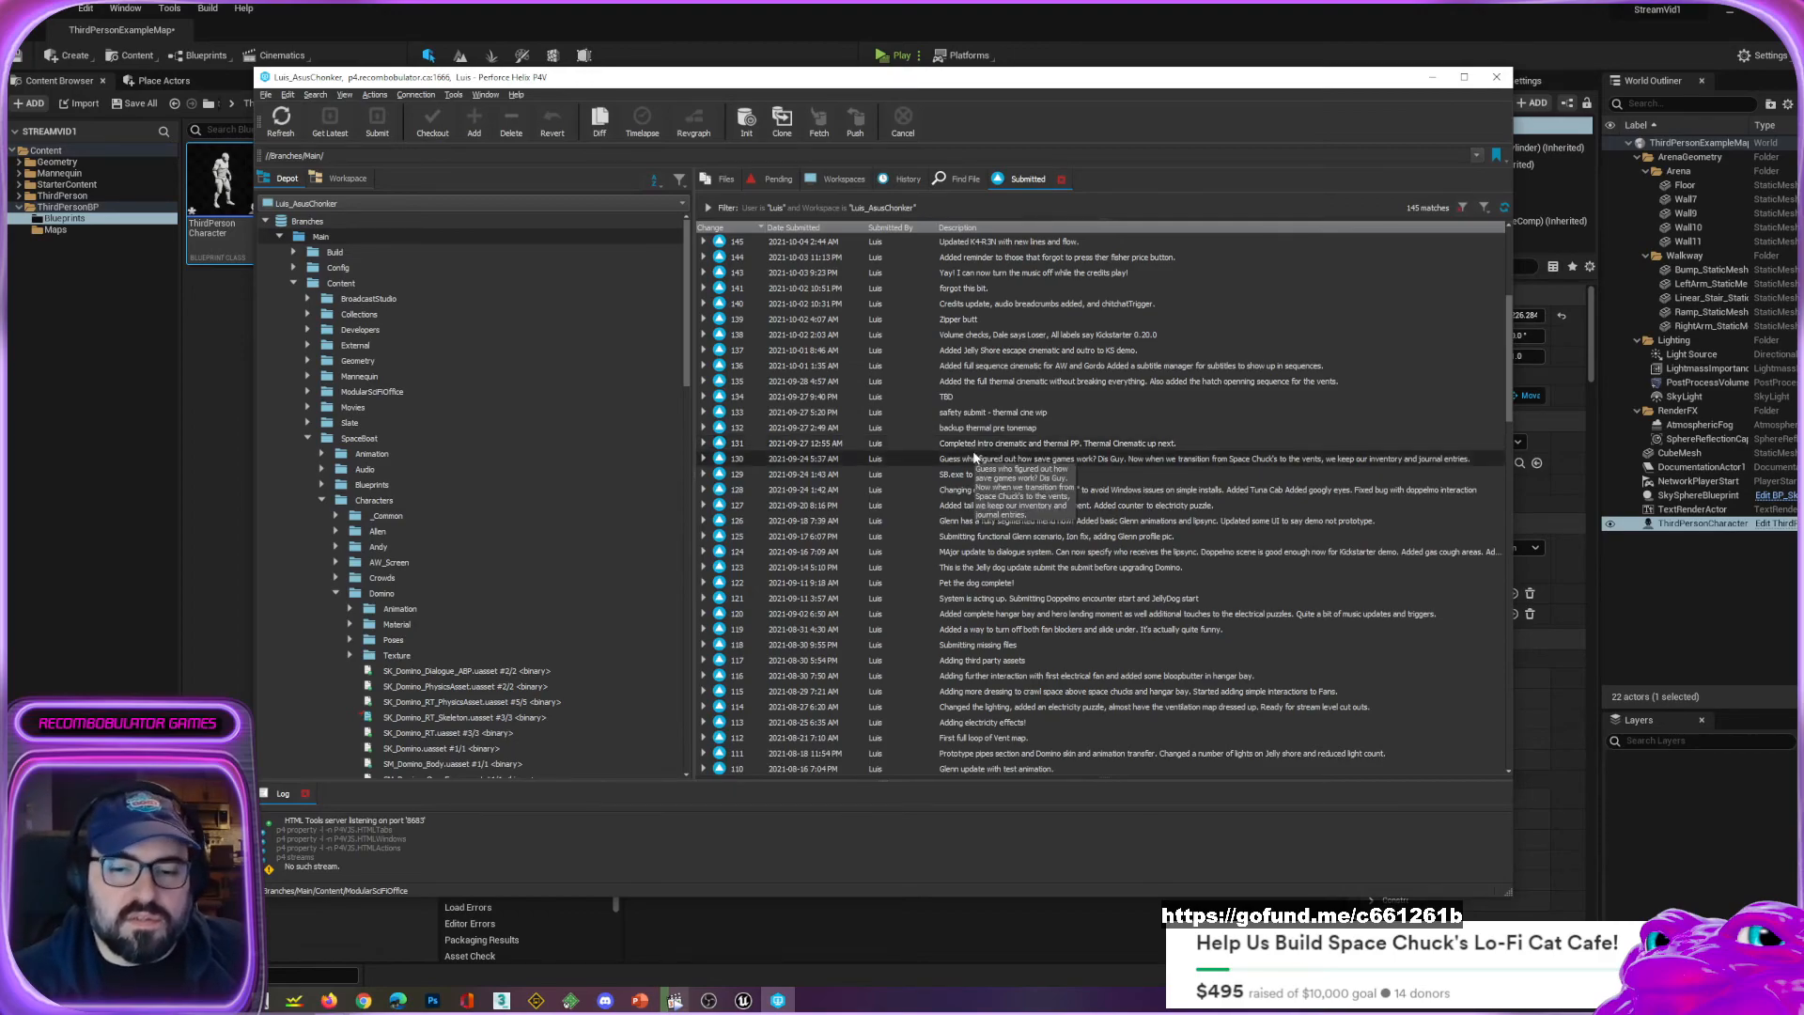
pyautogui.click(719, 459)
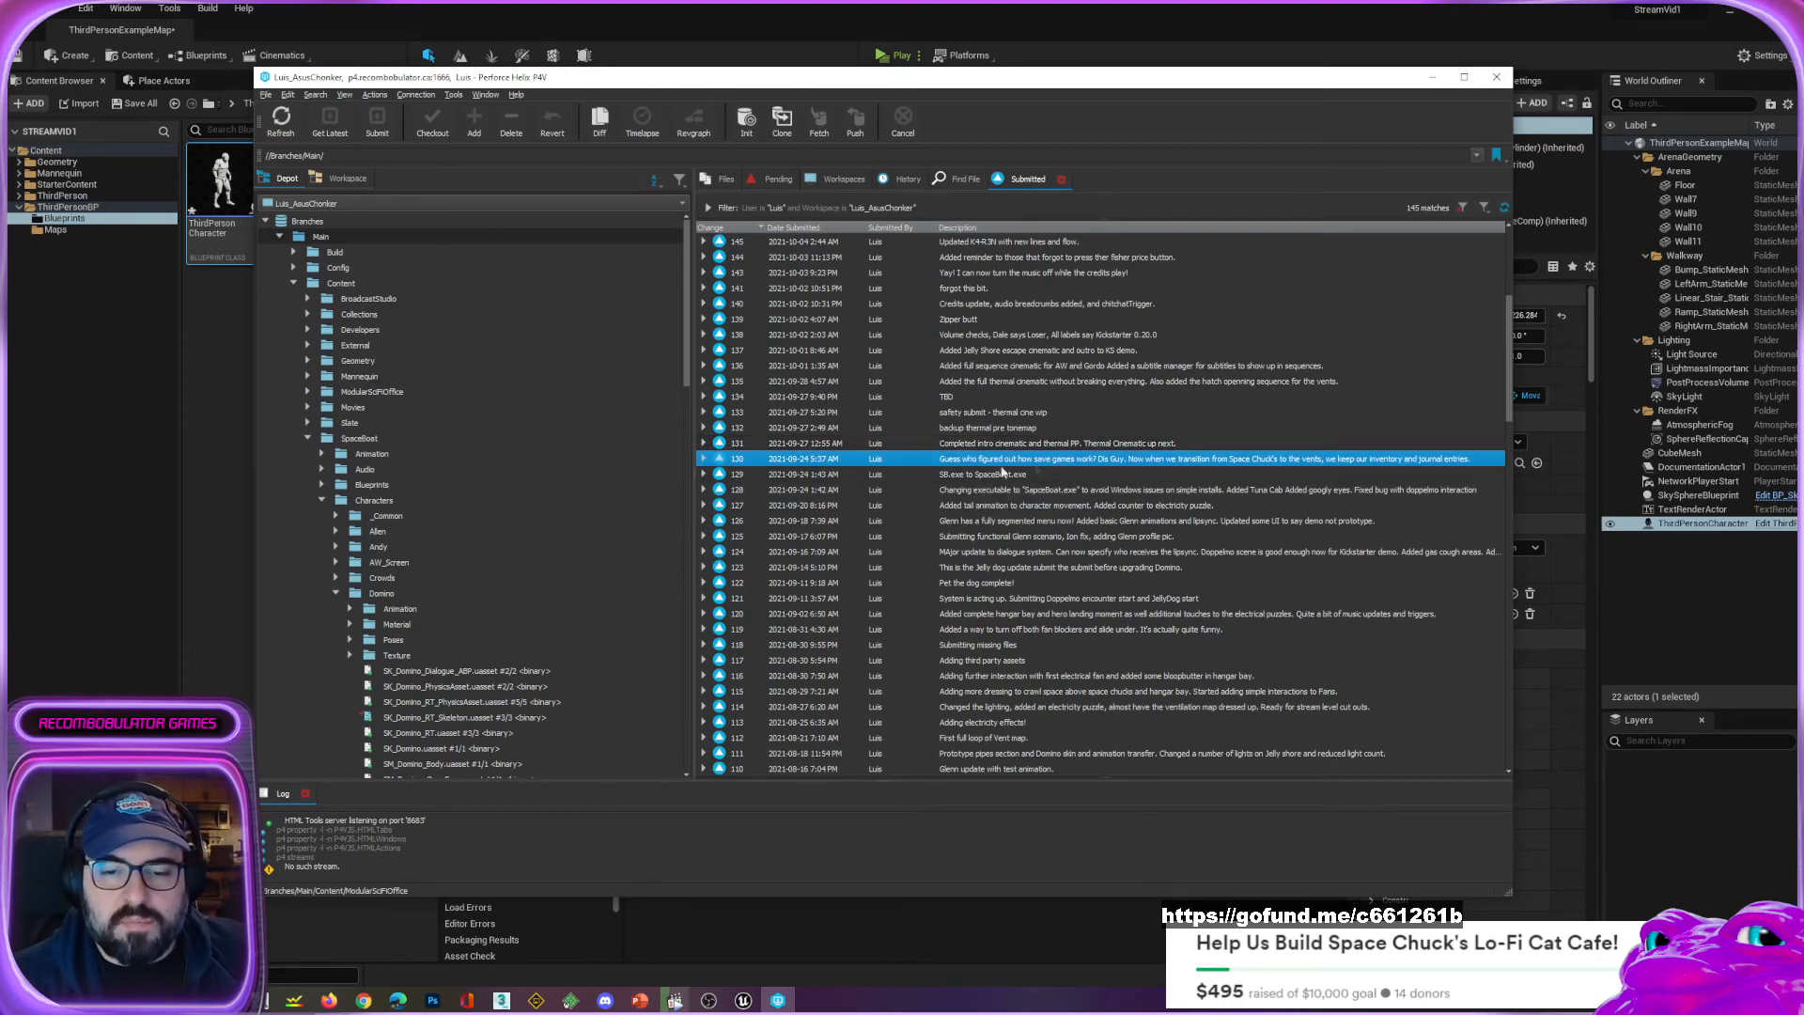
# Expand submitted changelist 131 about the intro cinematic, examine its list of changed files, and collapse it.
pyautogui.click(965, 447)
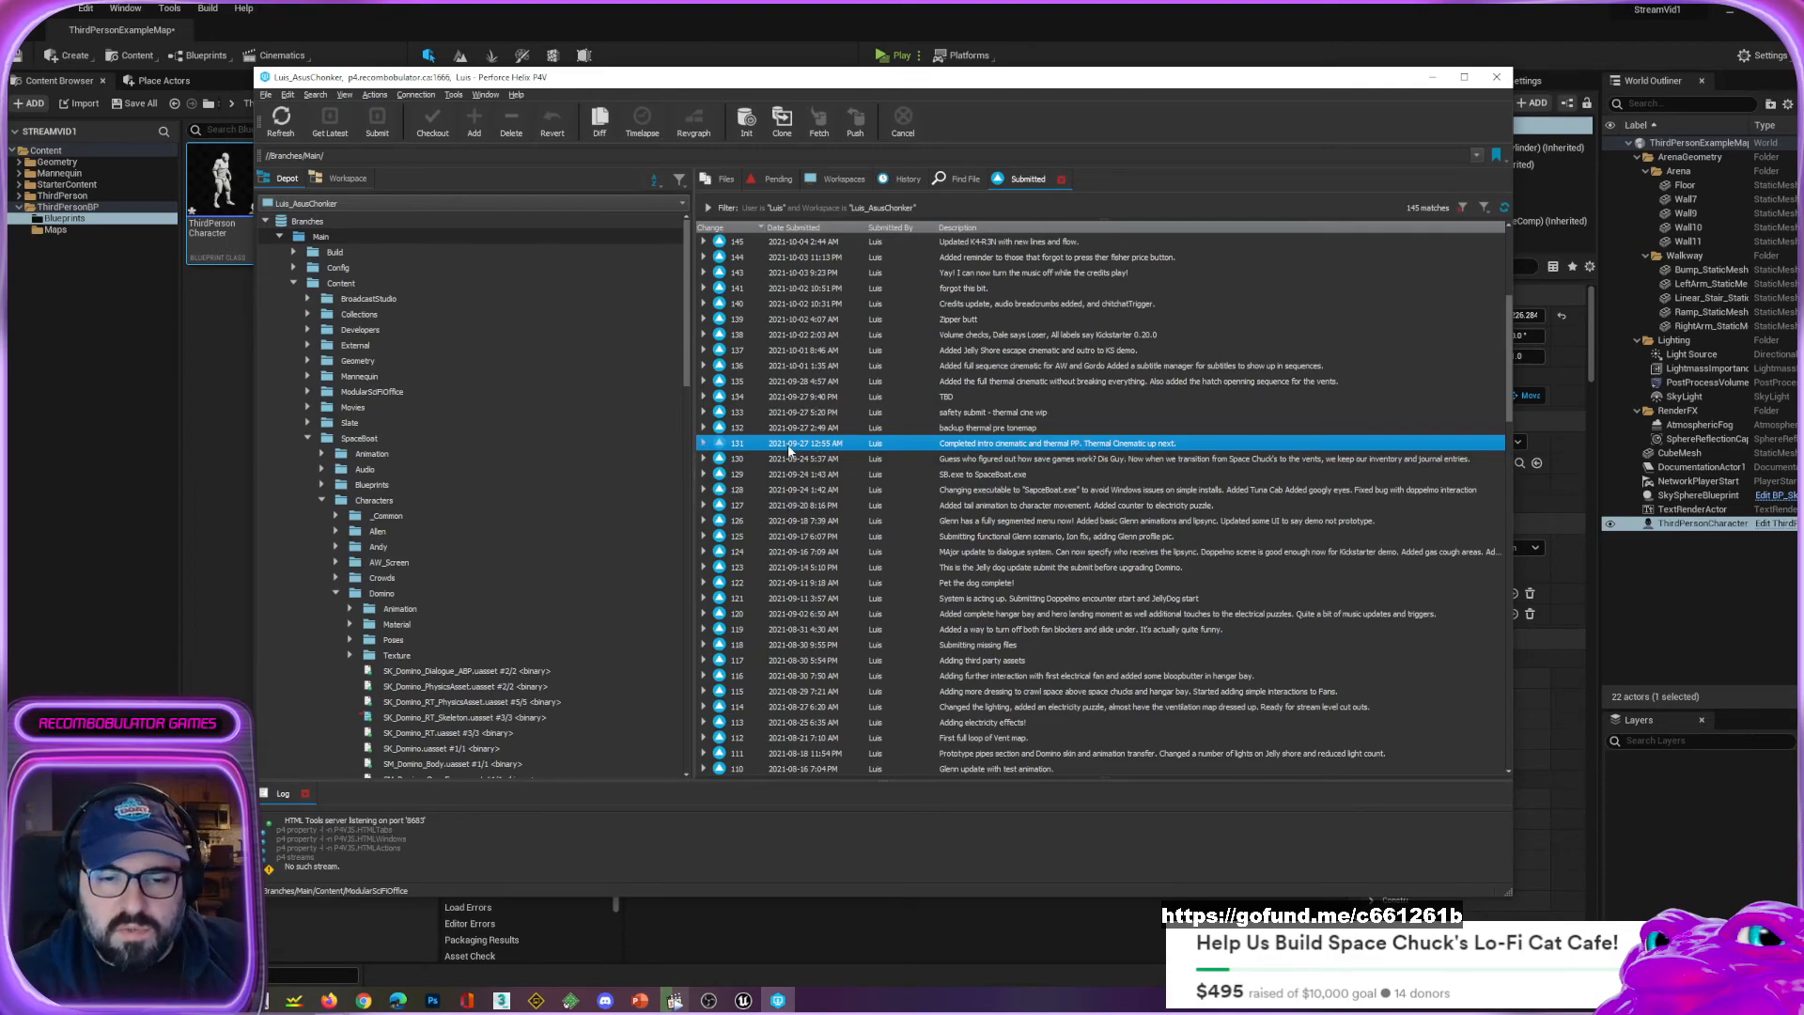
pyautogui.click(703, 444)
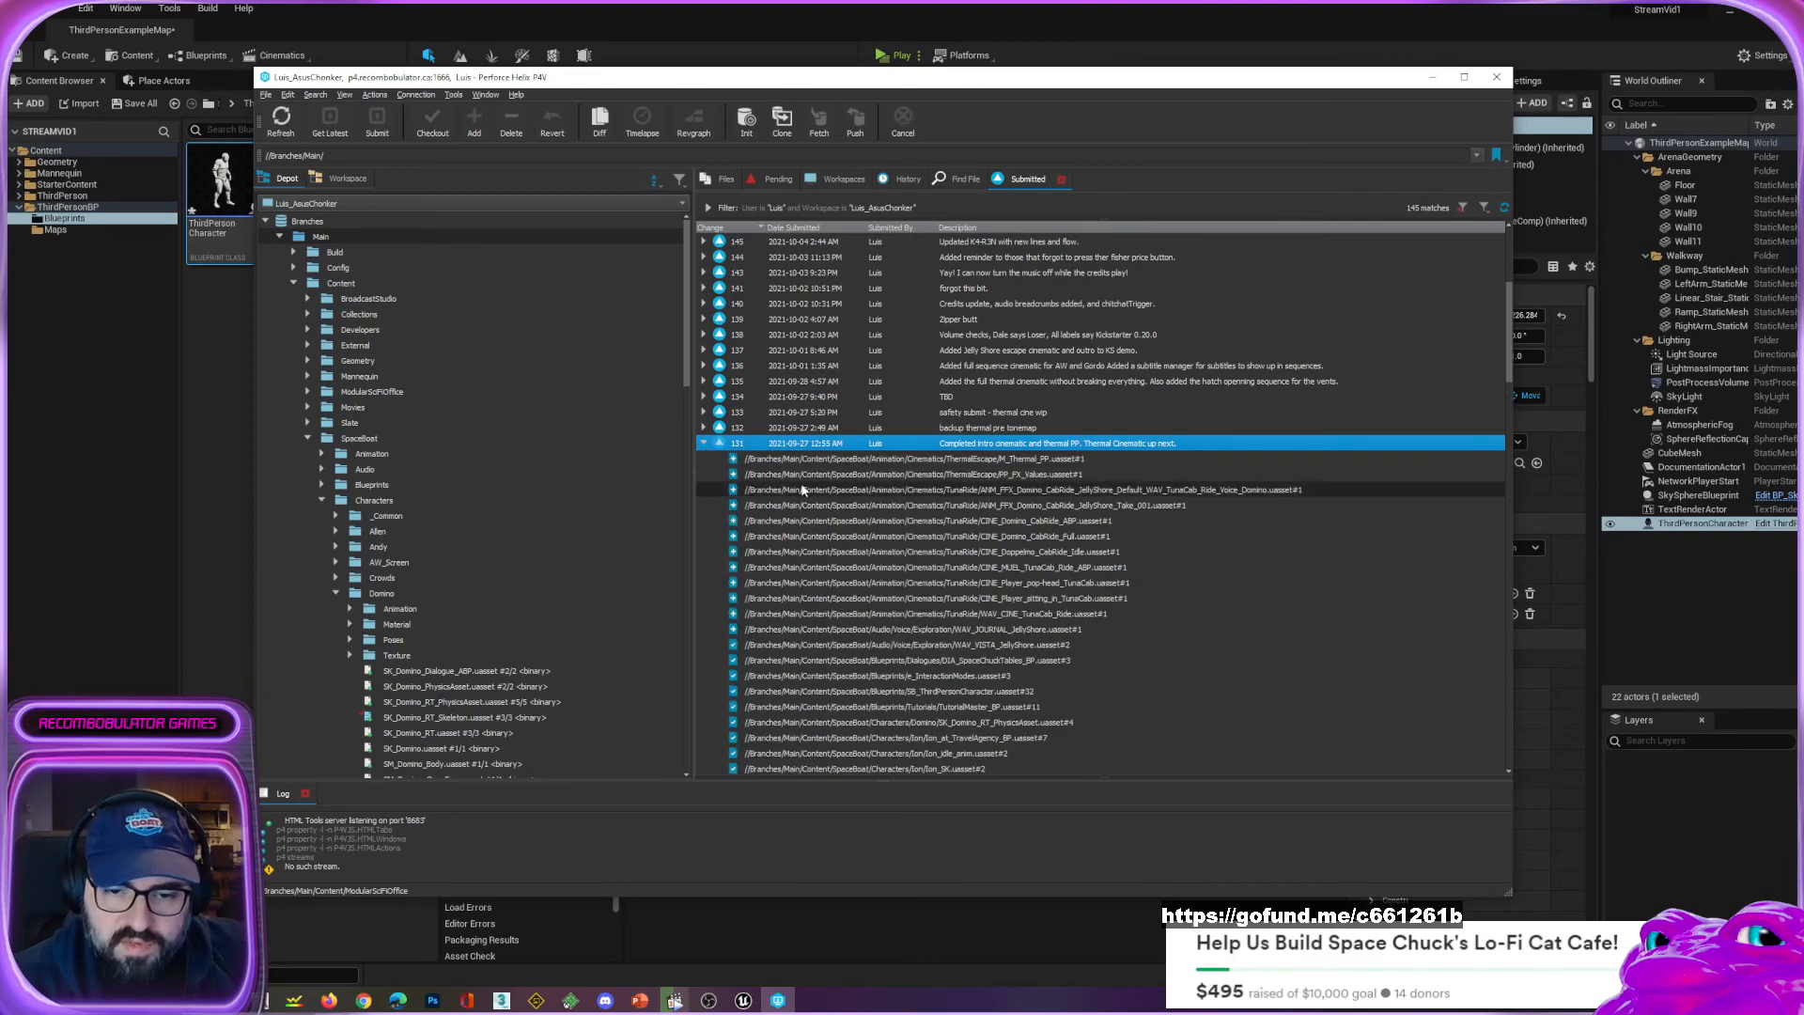
pyautogui.scroll(-7, 804, 485)
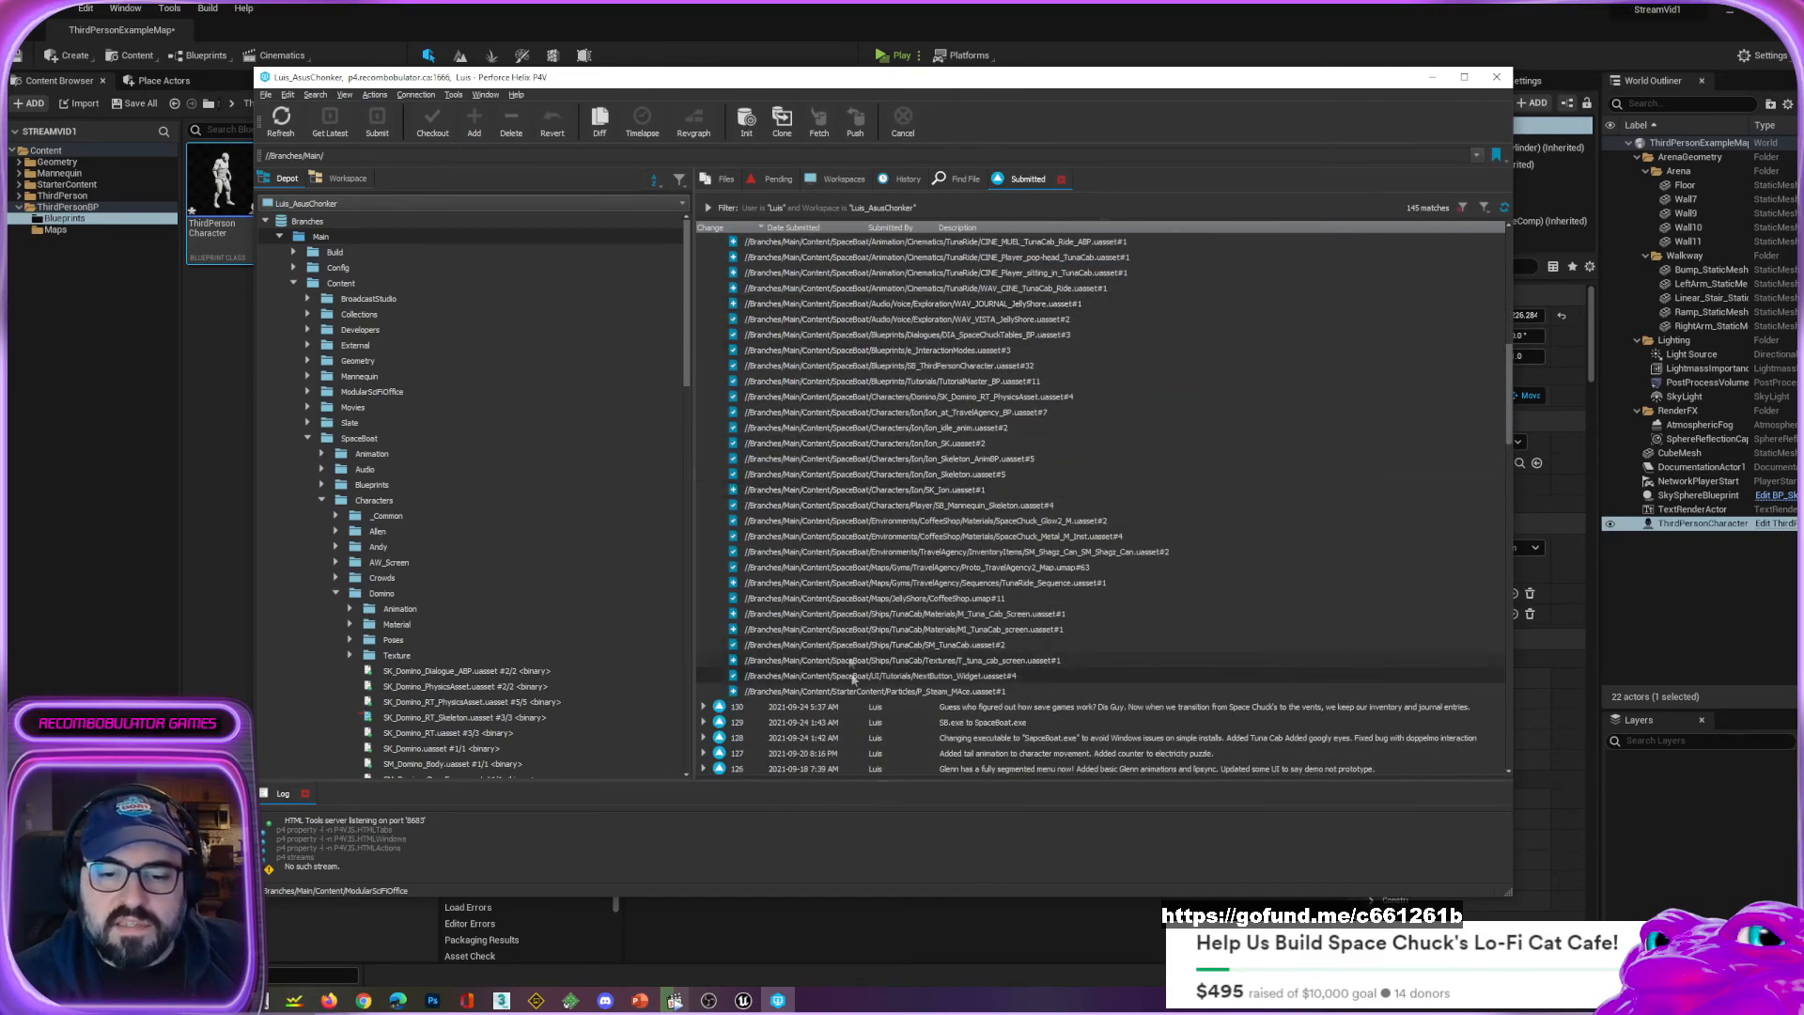
pyautogui.scroll(6, 733, 441)
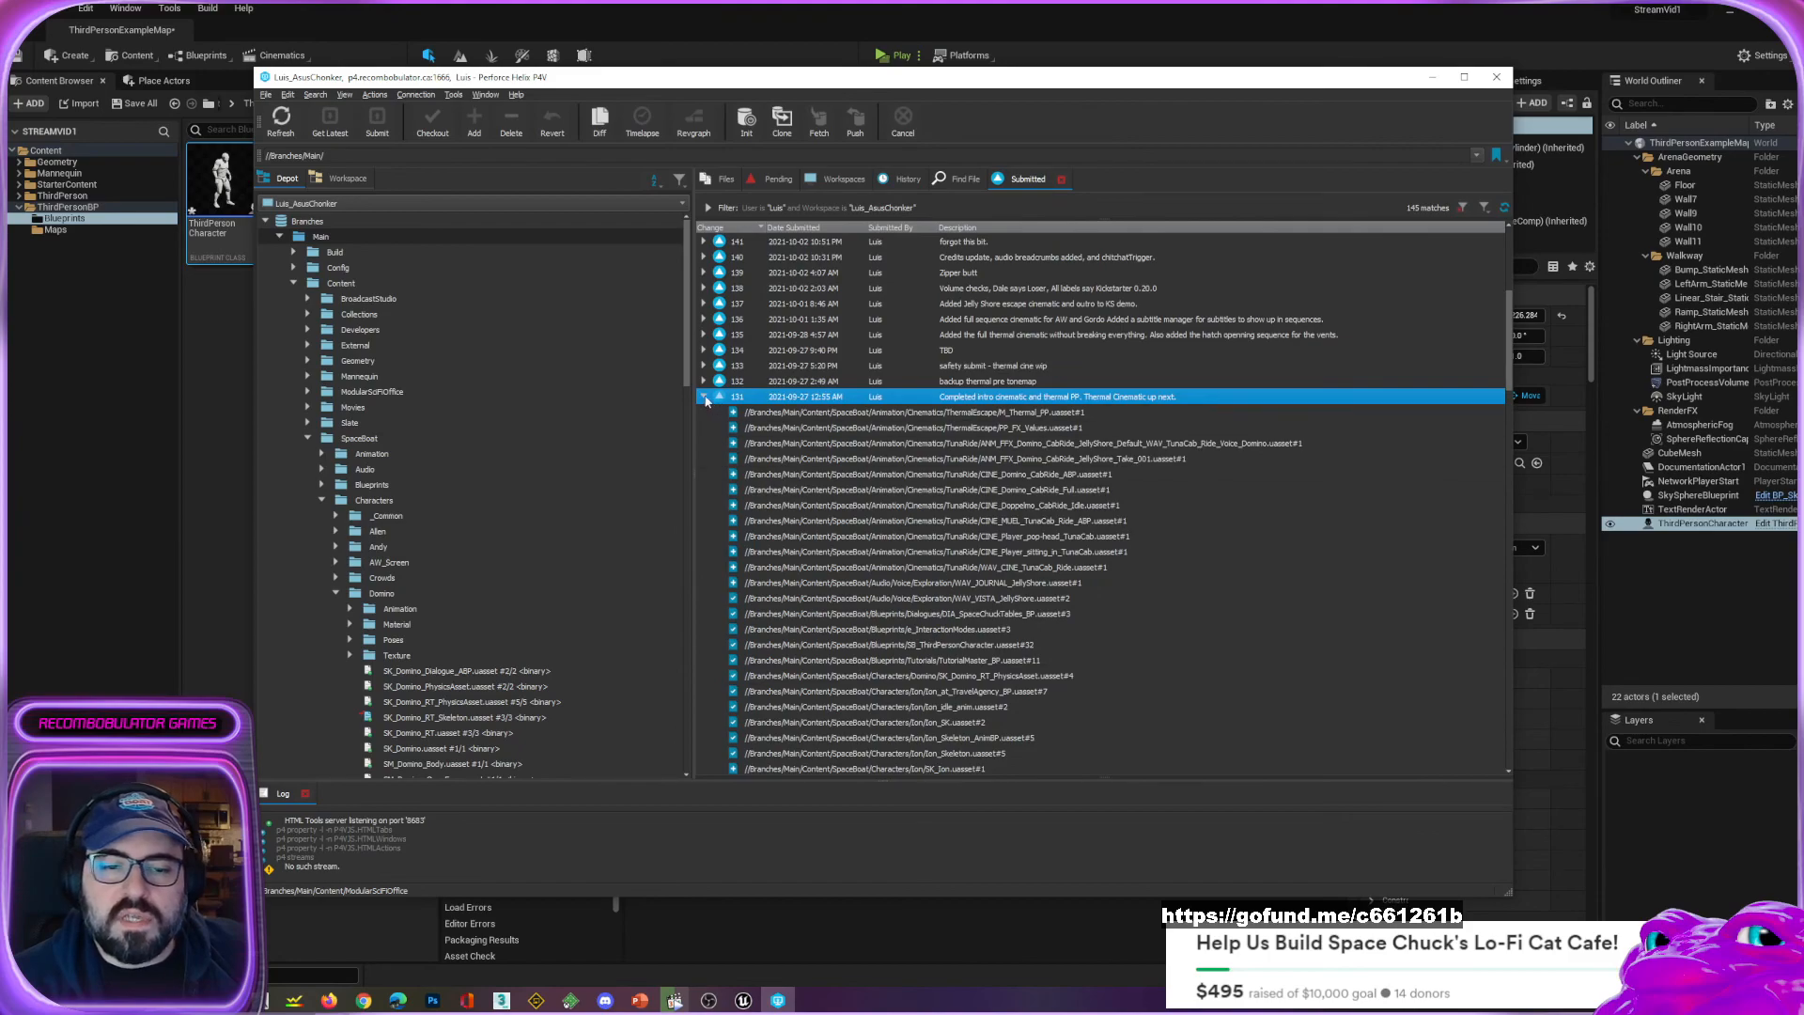
pyautogui.press('Left')
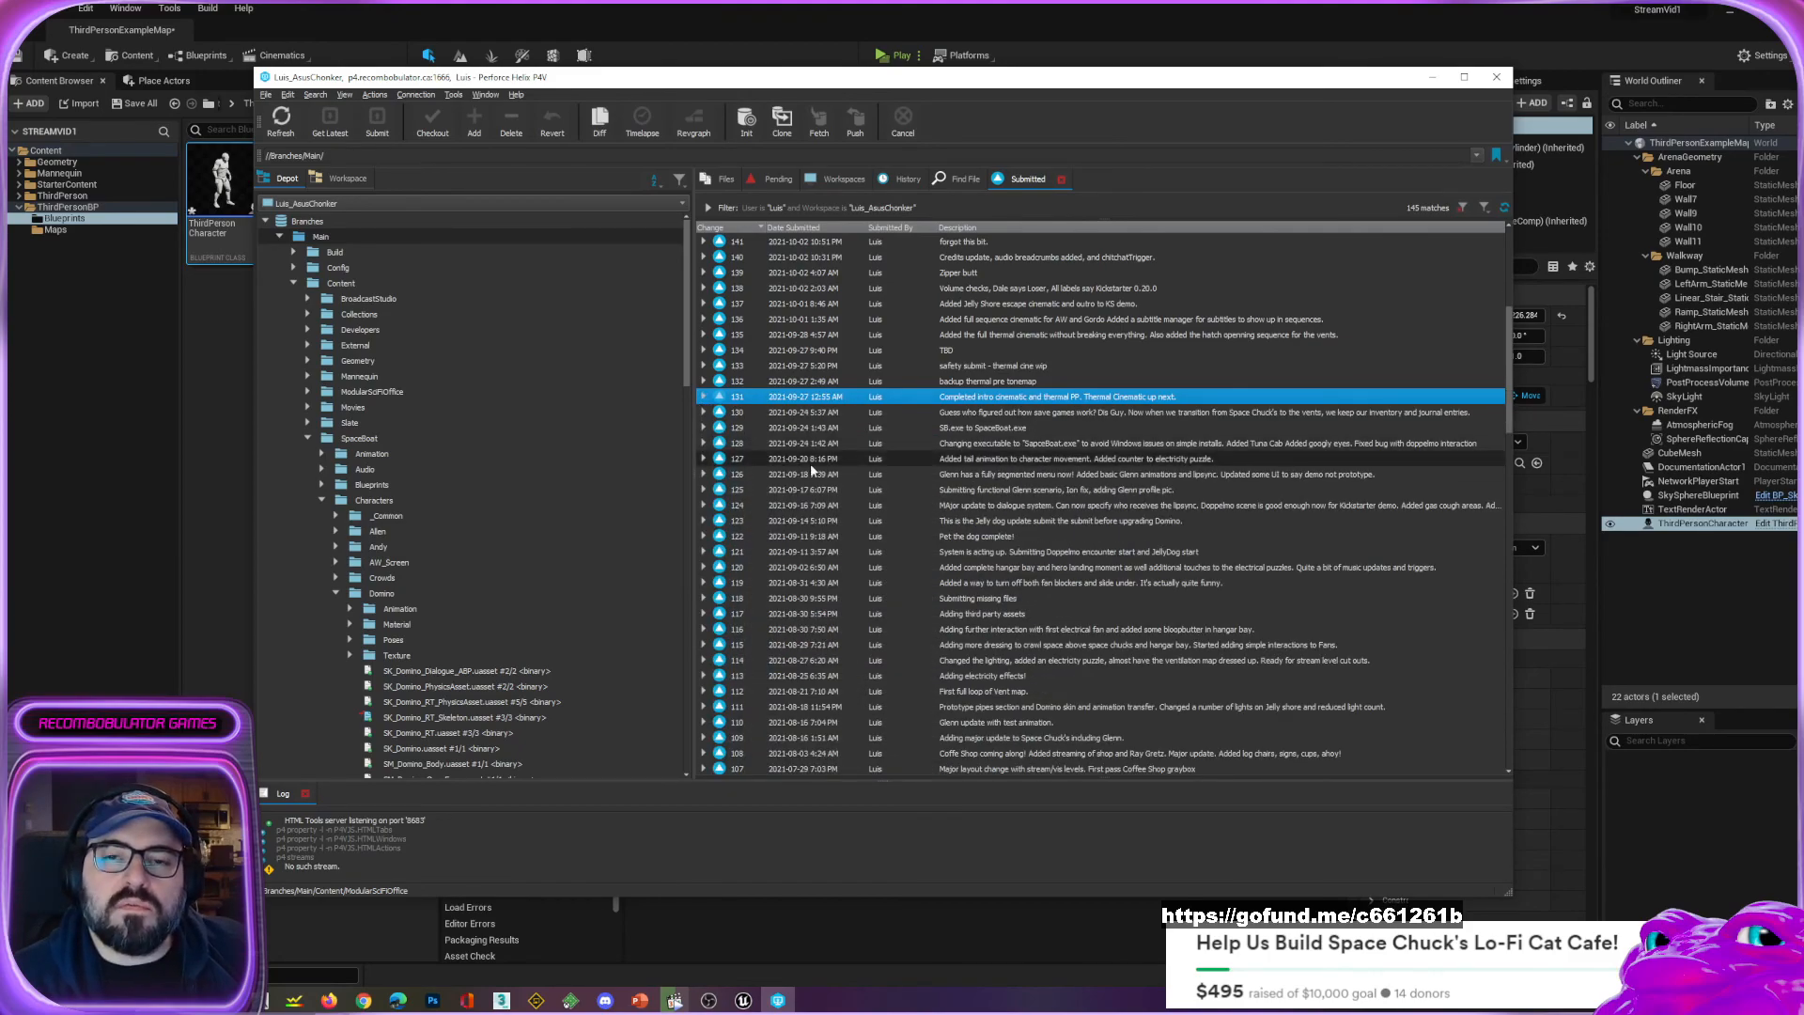